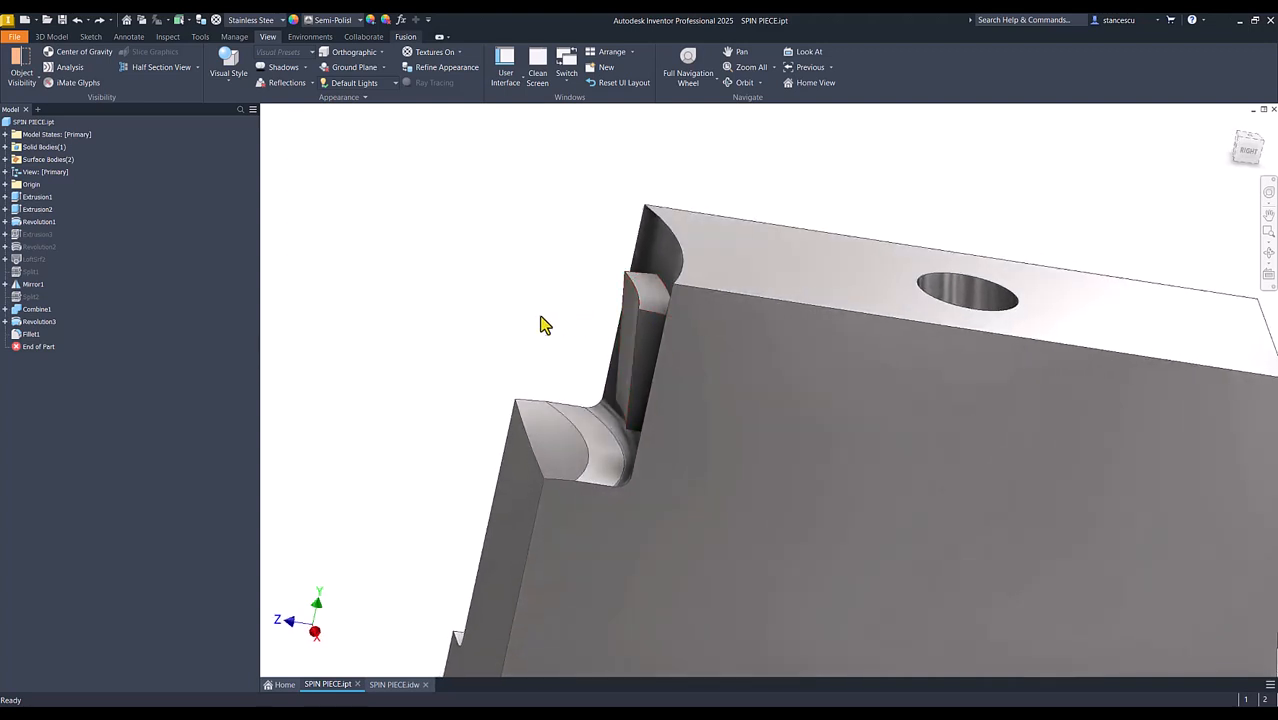
- Examine the finished part in its home view, then open the SPIN PIECE.idw drawing to consult its dimensions
shift+middle_drag(559, 320, 530, 325)
key(F6)
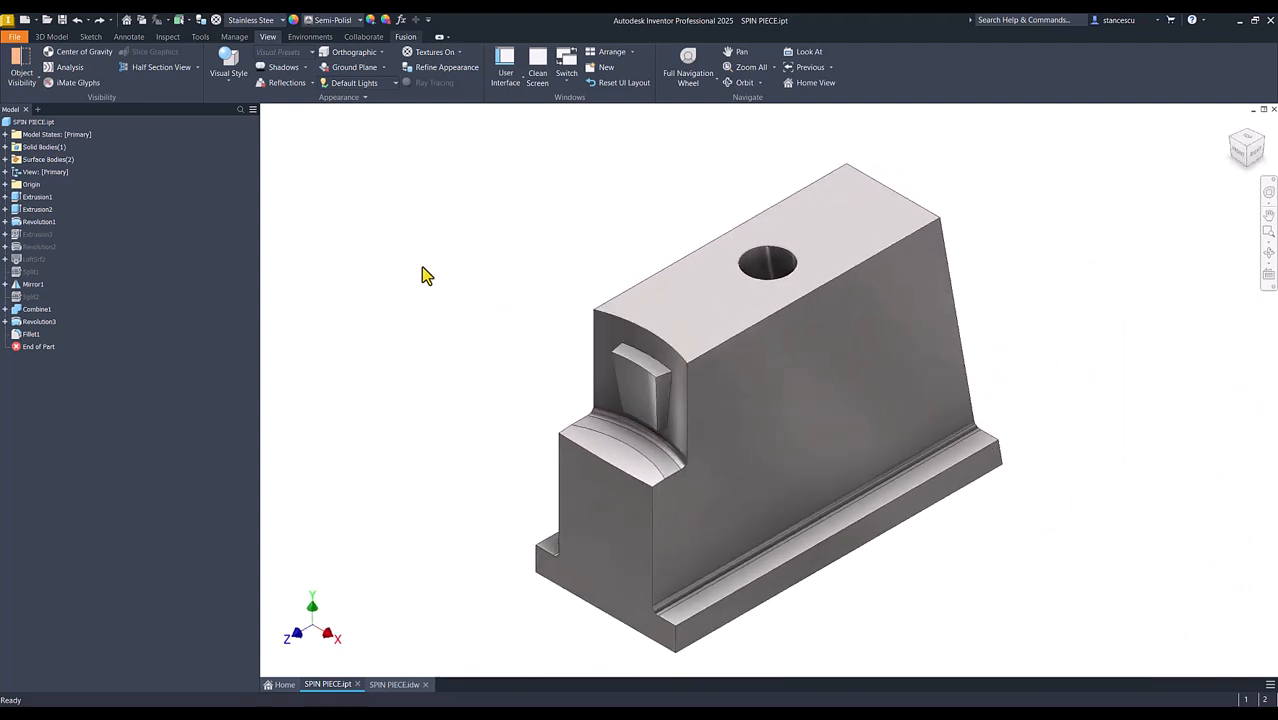
click(407, 686)
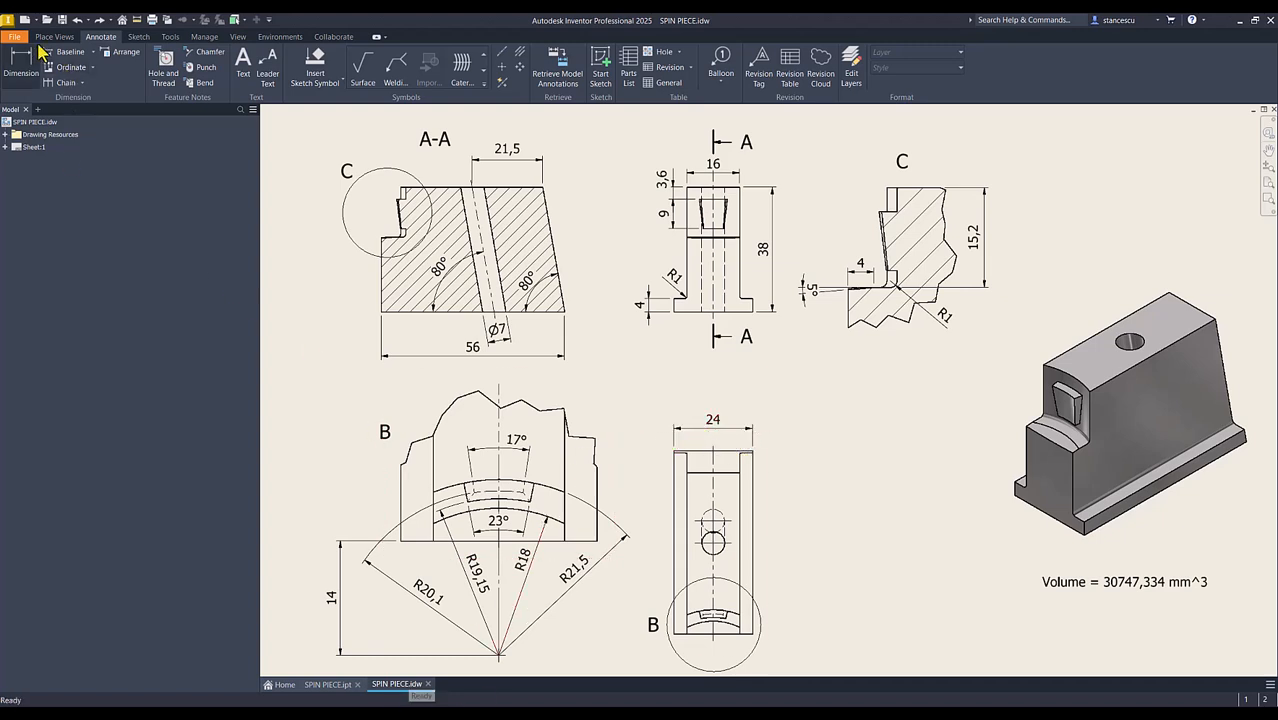
- Create a new part from the metric Standard (mm).ipt template and start a 2D sketch on the XY plane
click(24, 19)
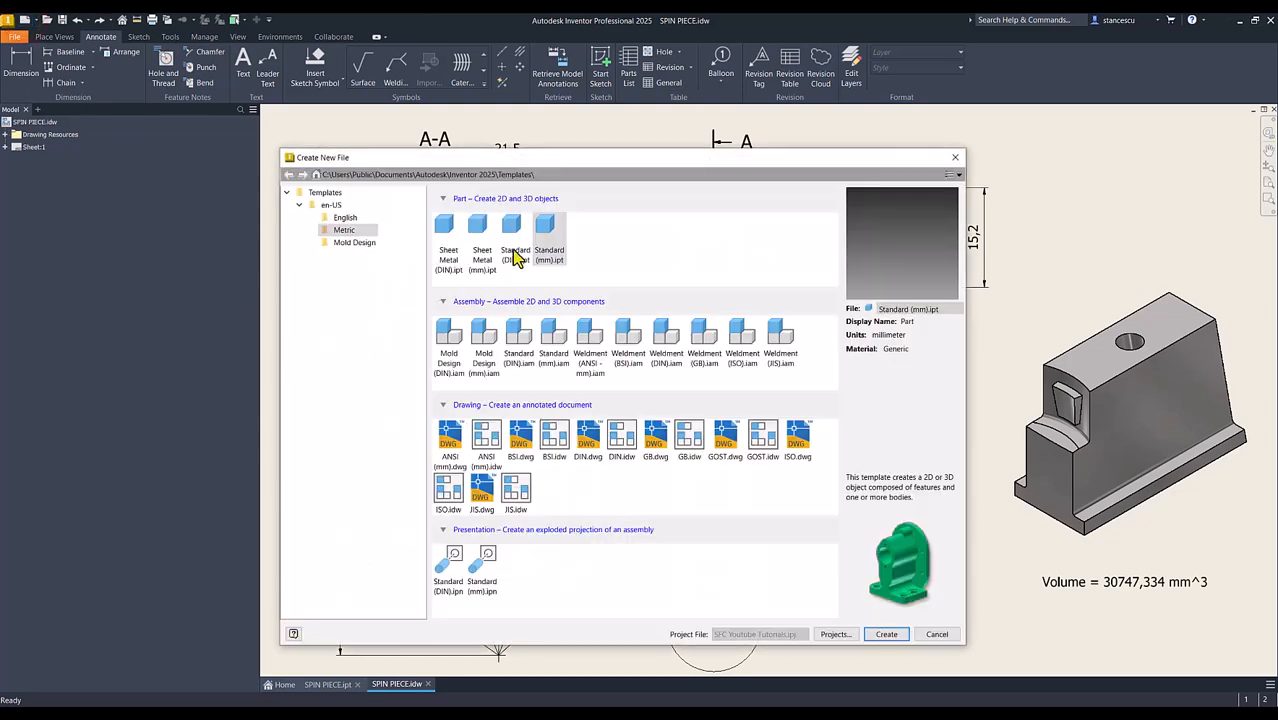
double_click(553, 226)
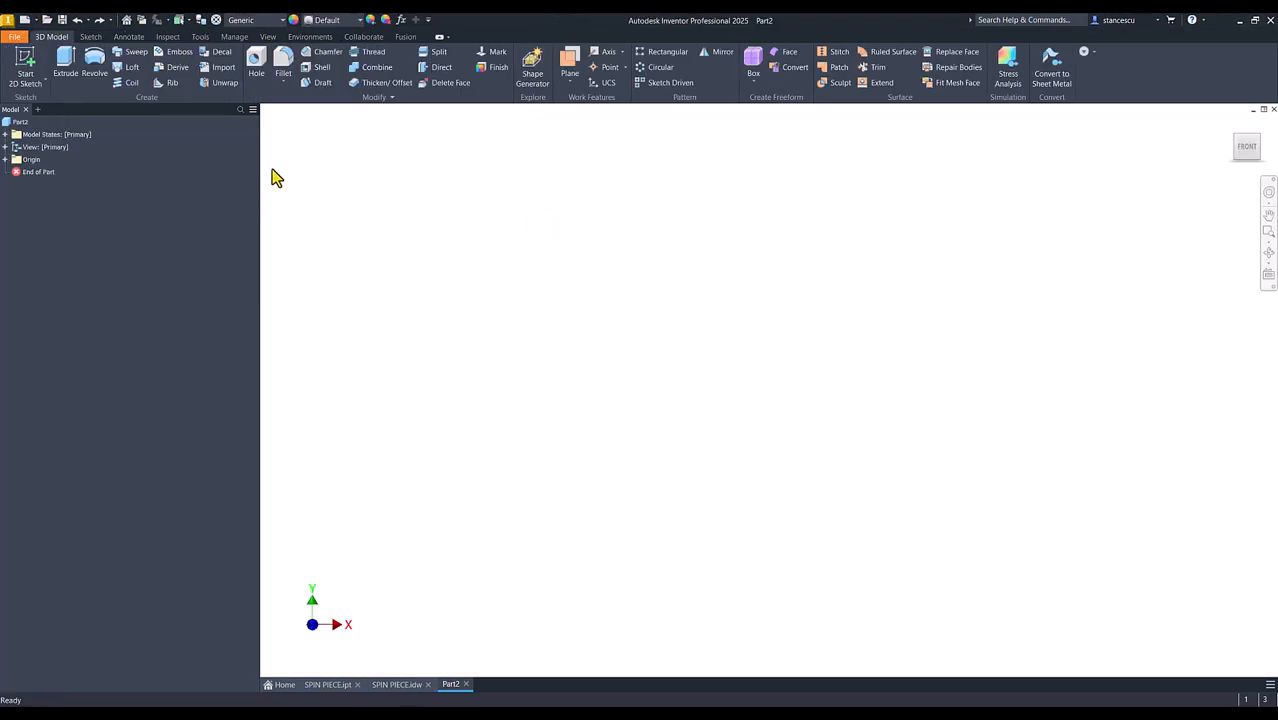
click(25, 60)
click(697, 225)
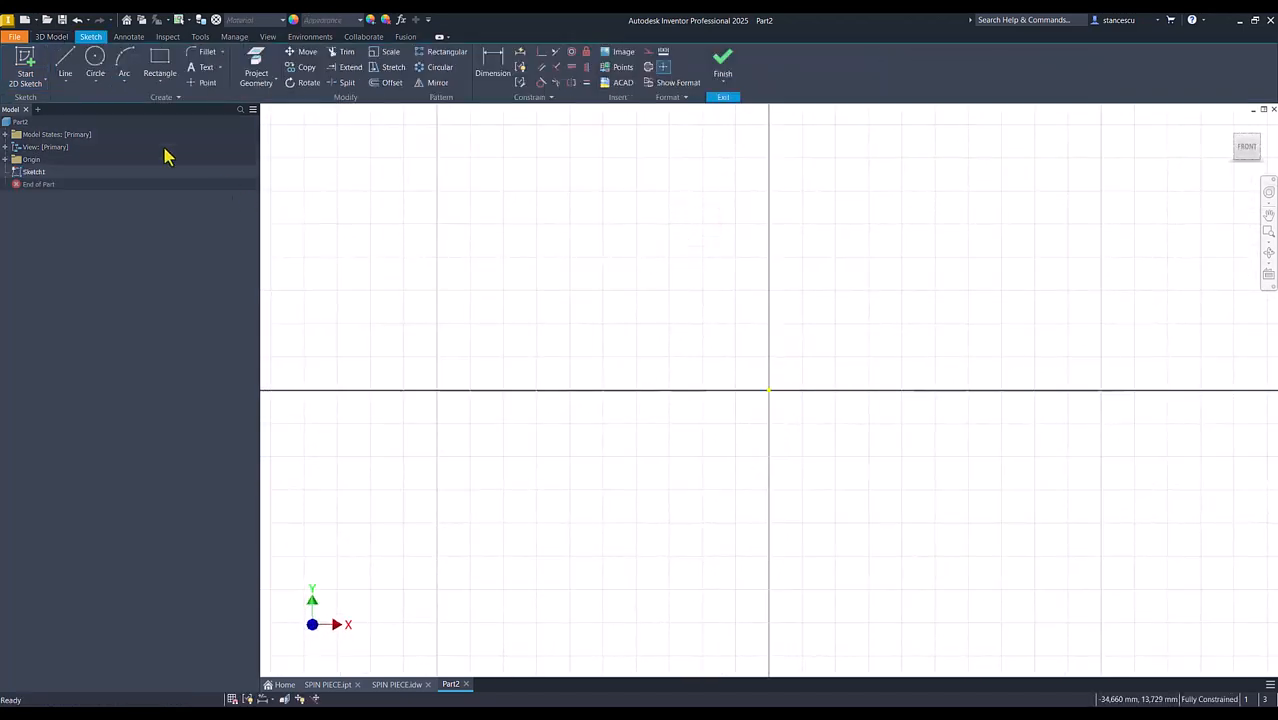
- Sketch a closed inverted-T profile with lines, about 11.5 mm tall, with a wide base and a narrower upright above the origin
click(66, 63)
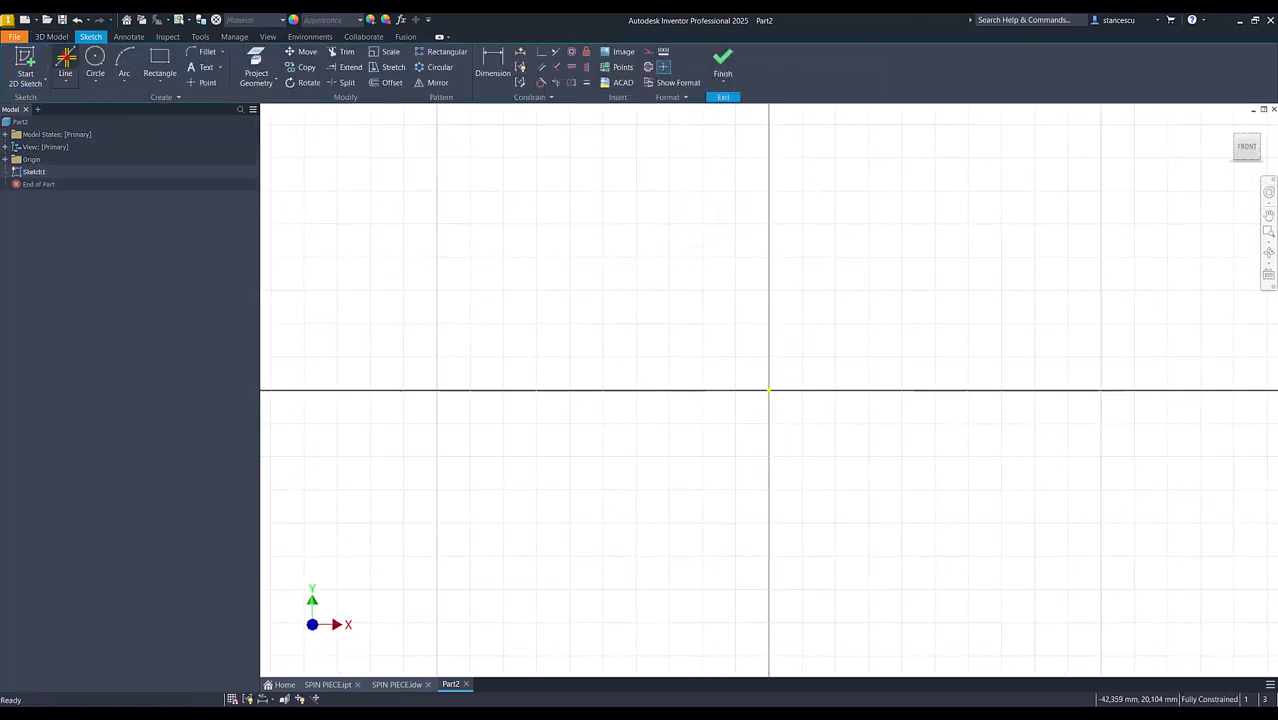
click(705, 358)
click(853, 359)
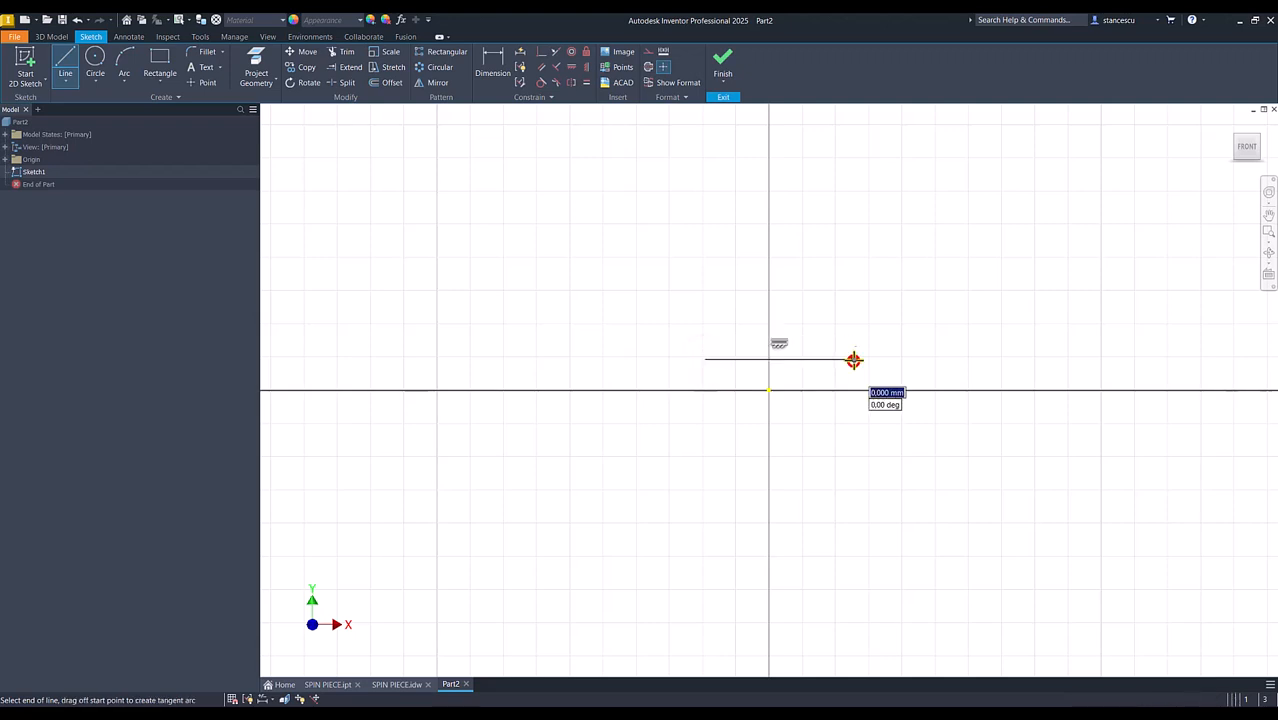
click(853, 331)
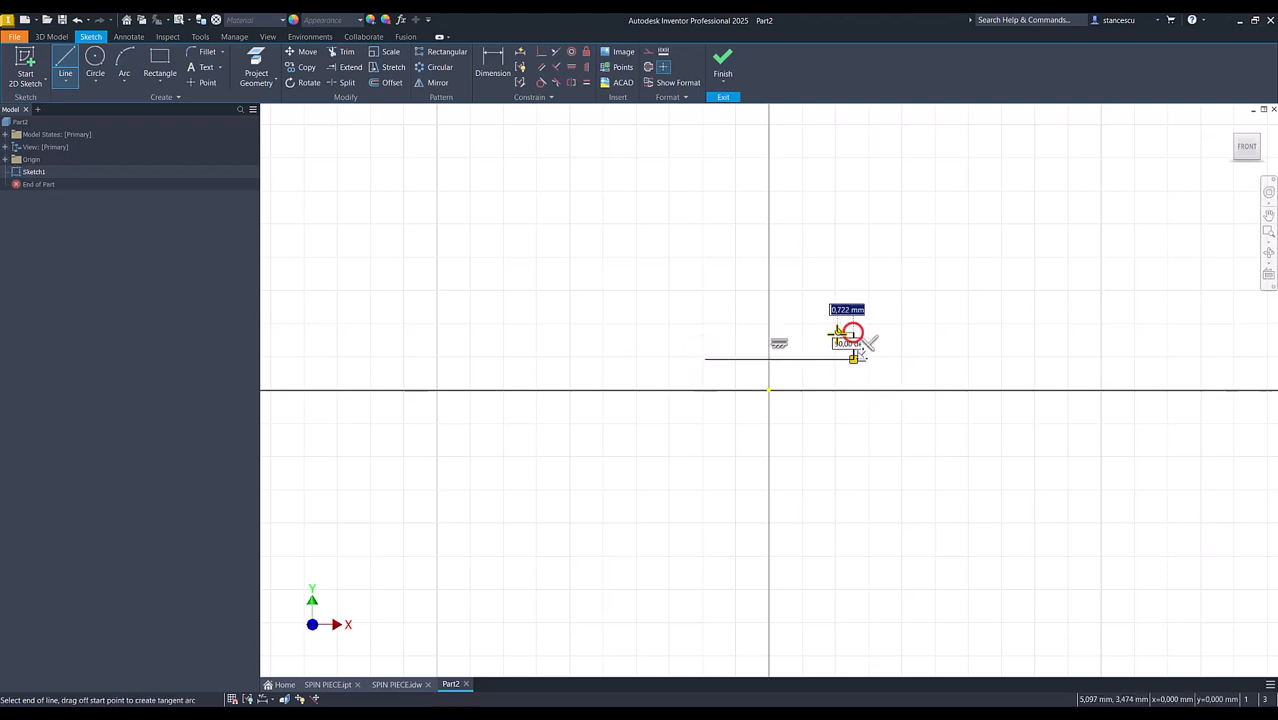
click(837, 168)
click(739, 168)
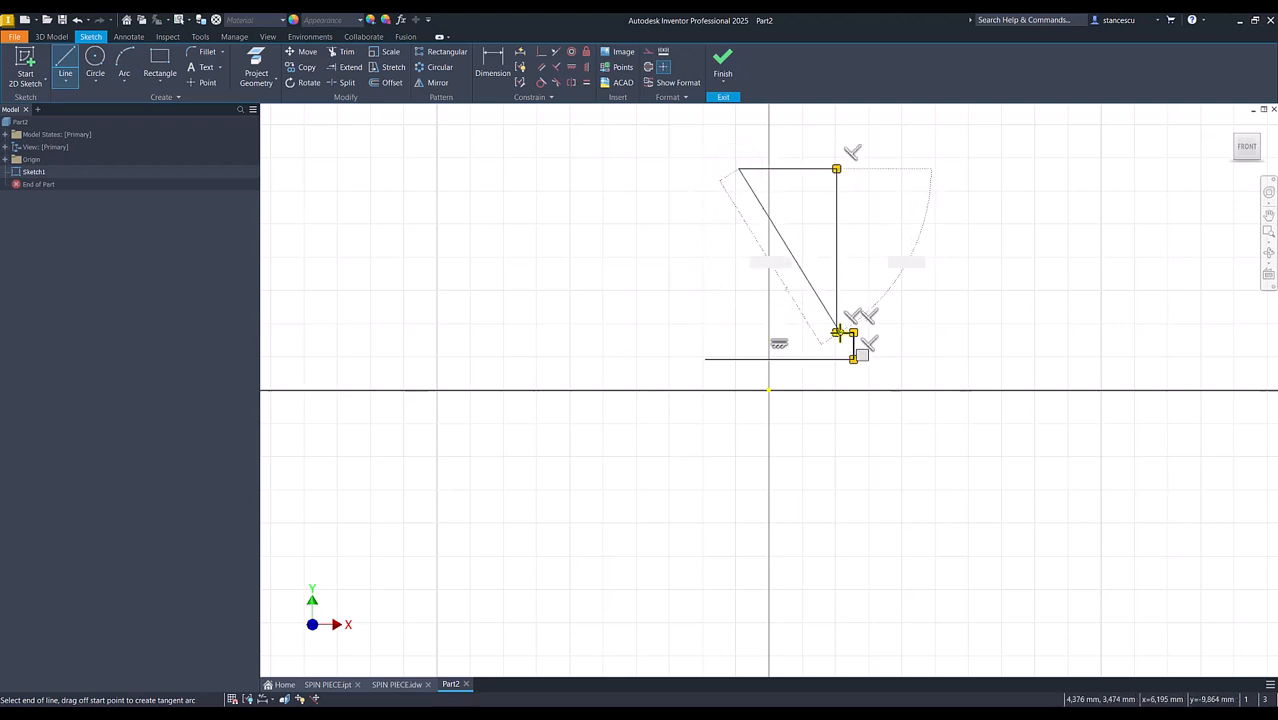
click(739, 332)
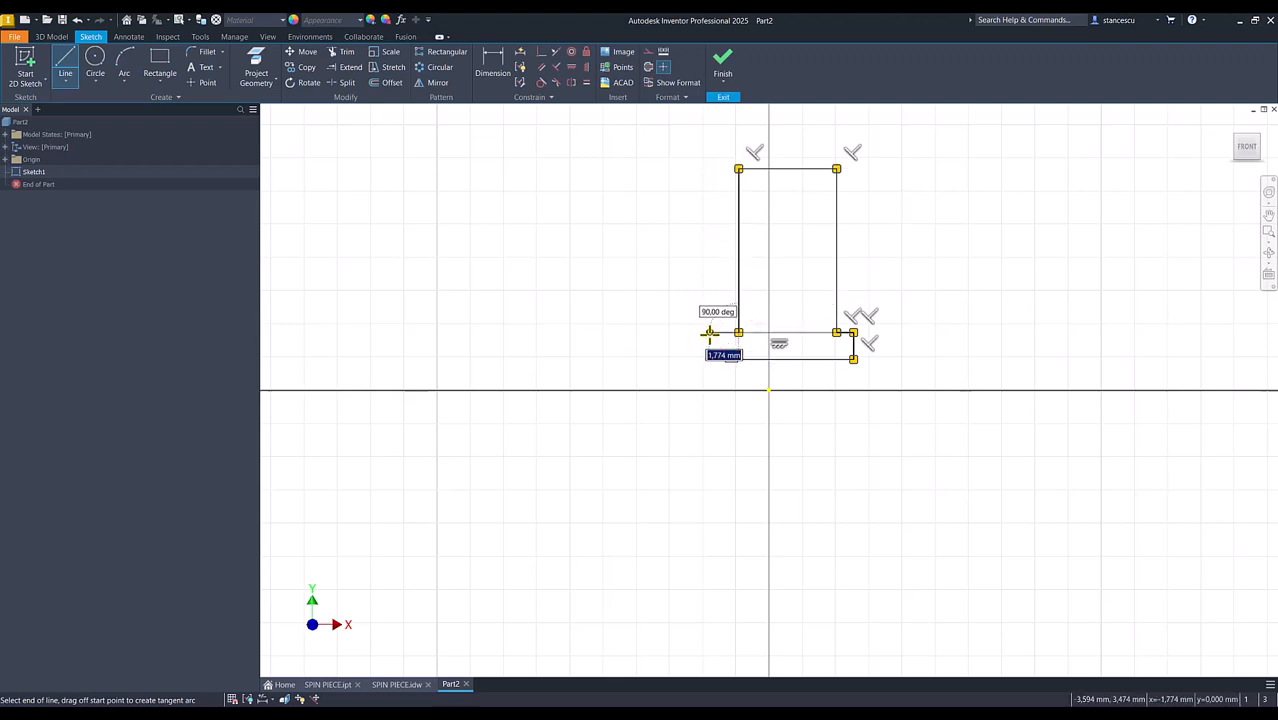
click(709, 333)
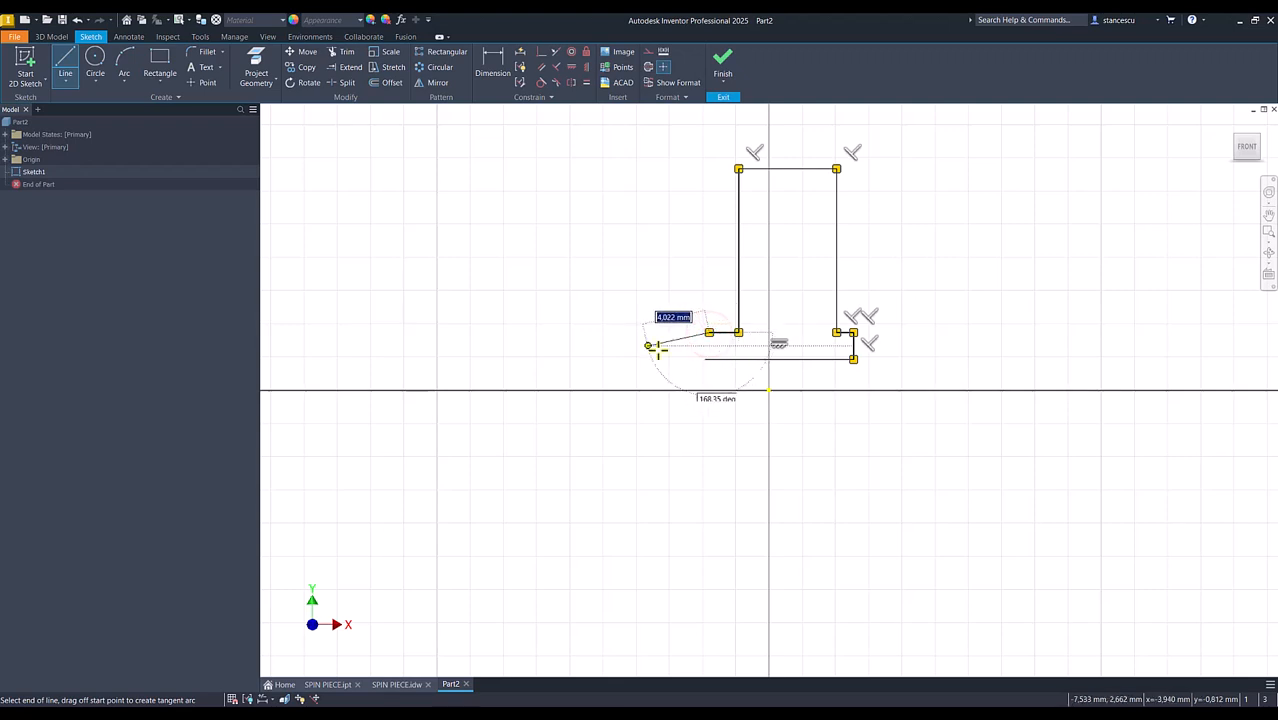
right_click(593, 416)
click(578, 473)
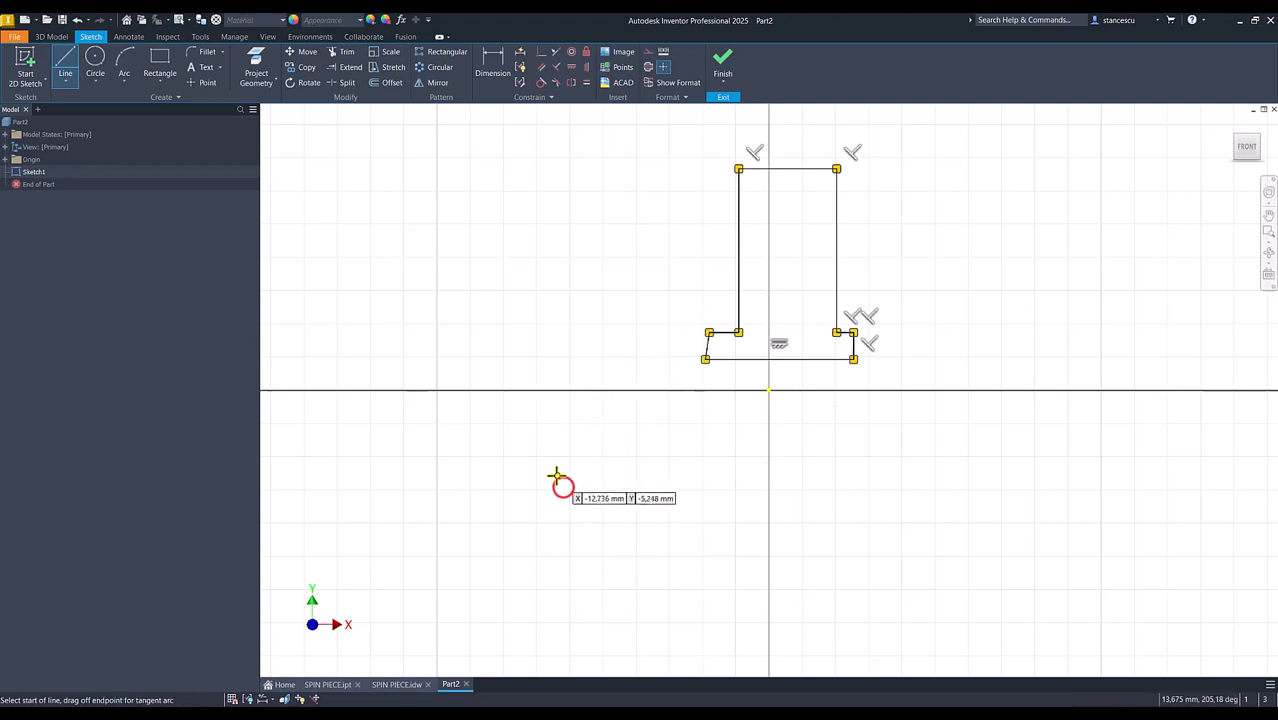
- Constrain the base's slanted left edge to vertical and make the bottom line's midpoint coincident with the origin
click(585, 68)
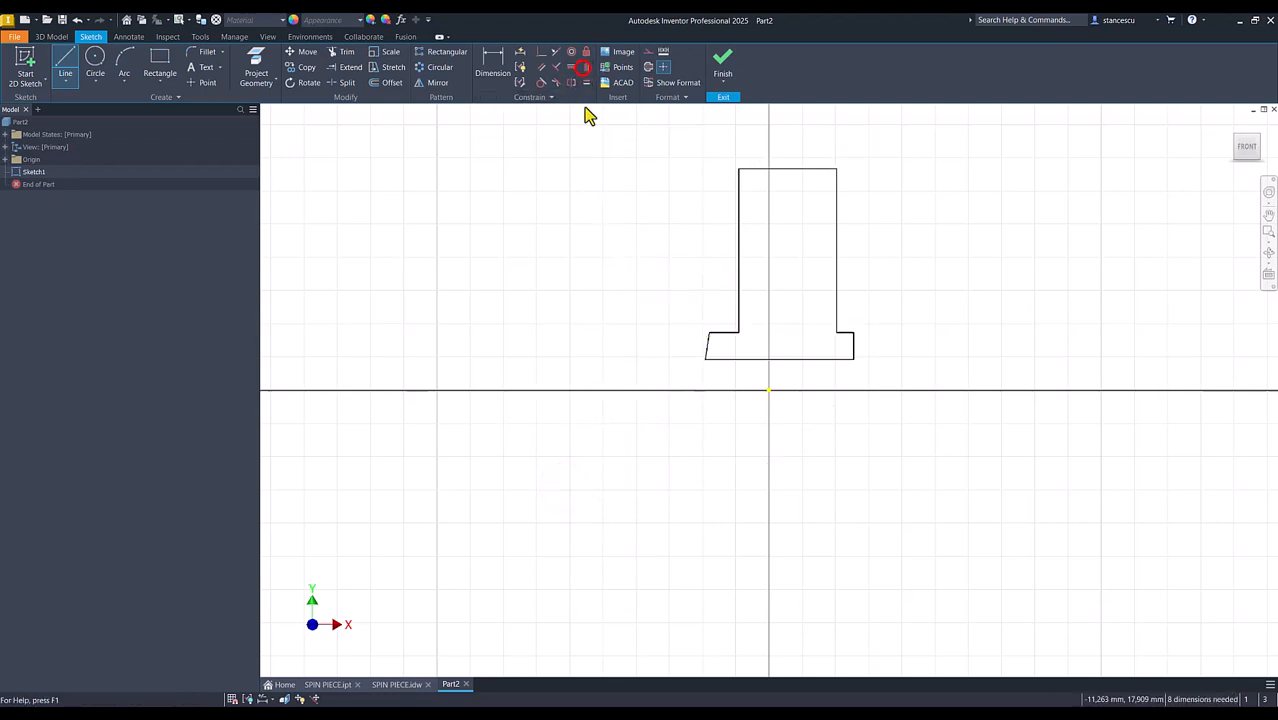
click(712, 345)
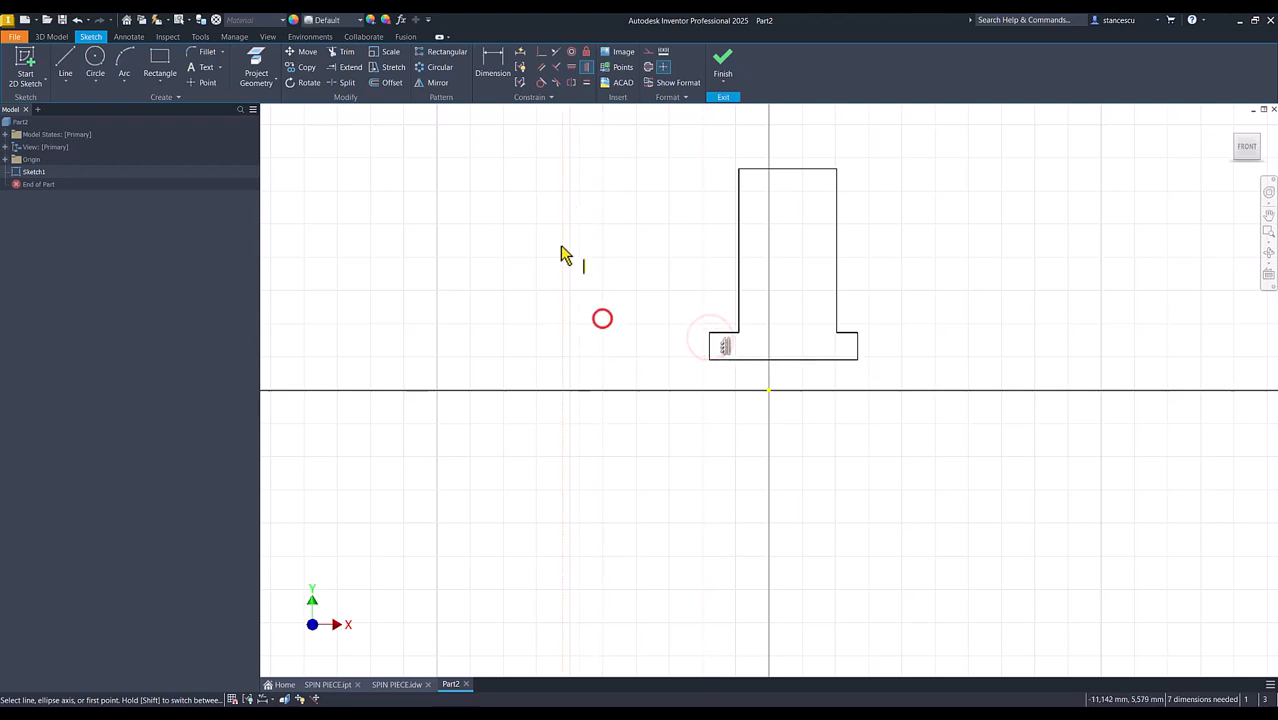
click(541, 53)
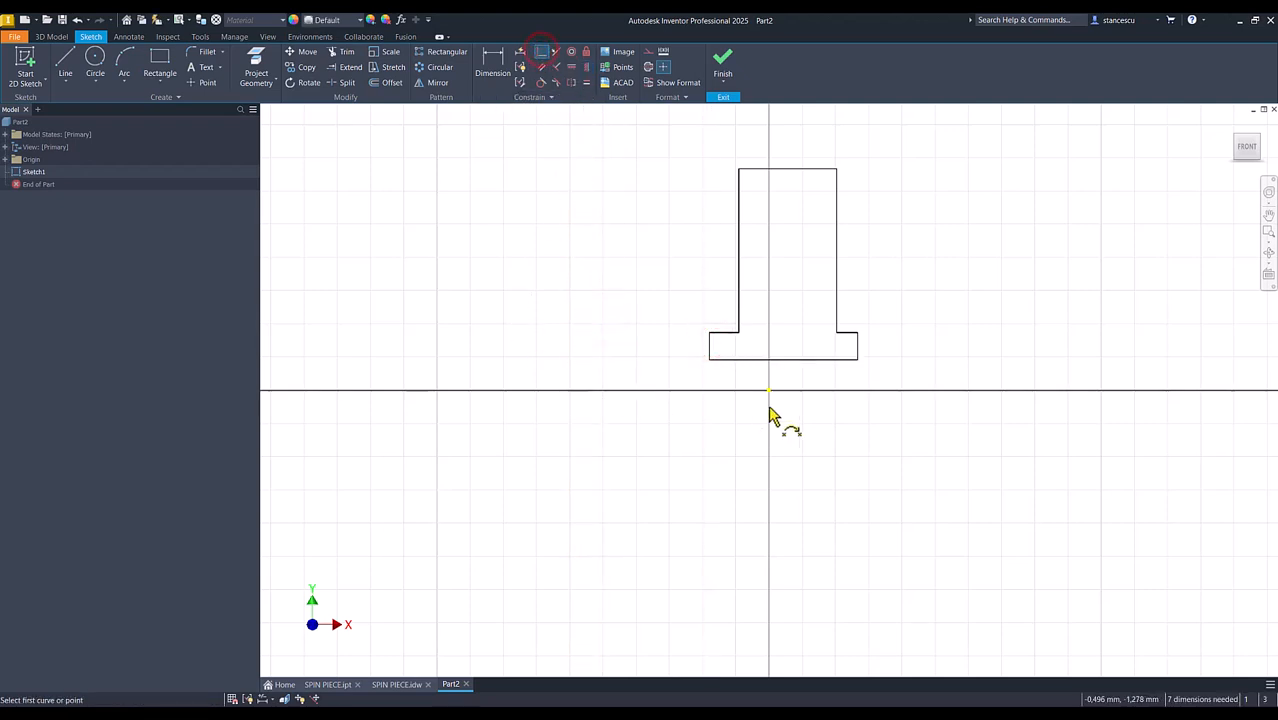
click(784, 361)
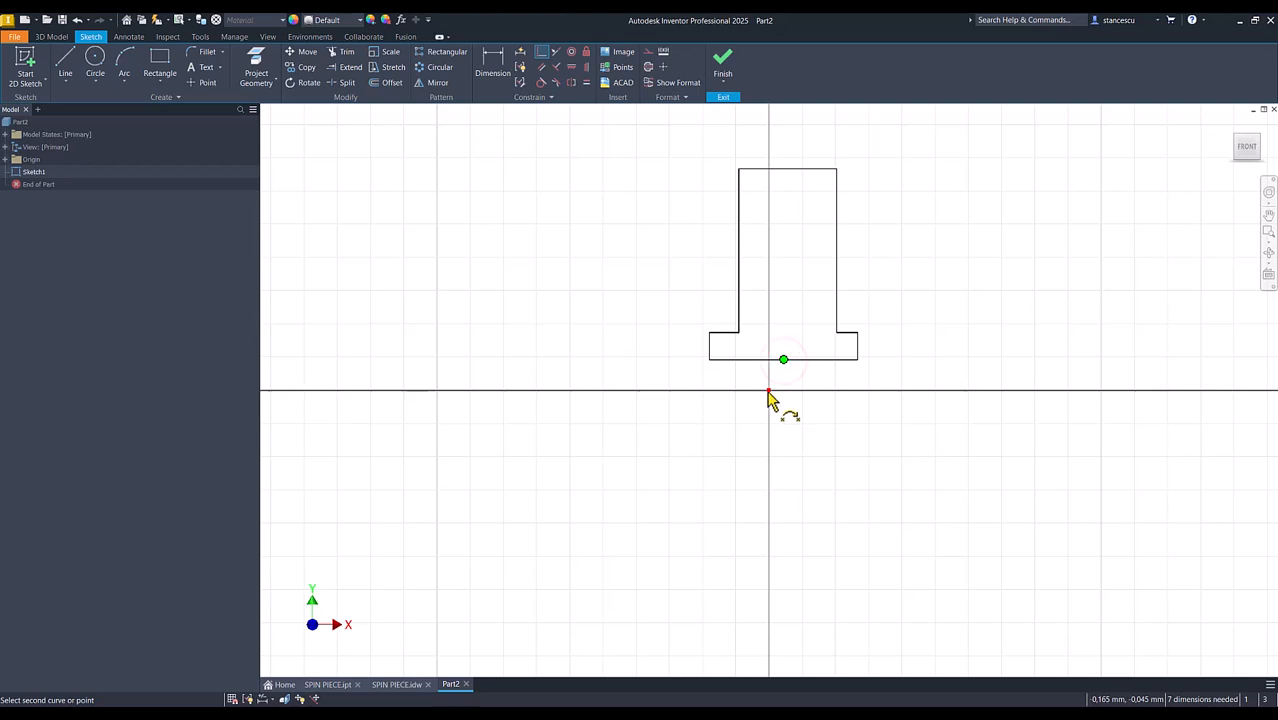
click(767, 391)
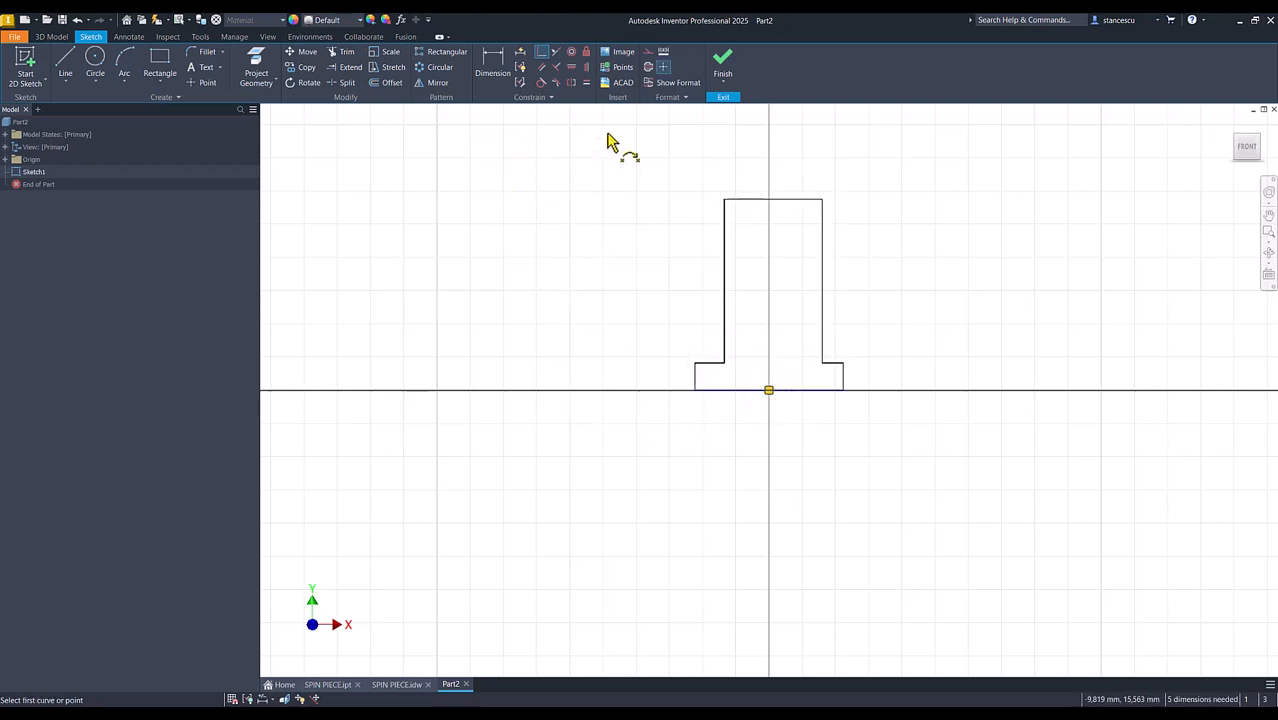
- Apply an equal constraint to the two short horizontal shoulder lines on either side of the upright
click(588, 83)
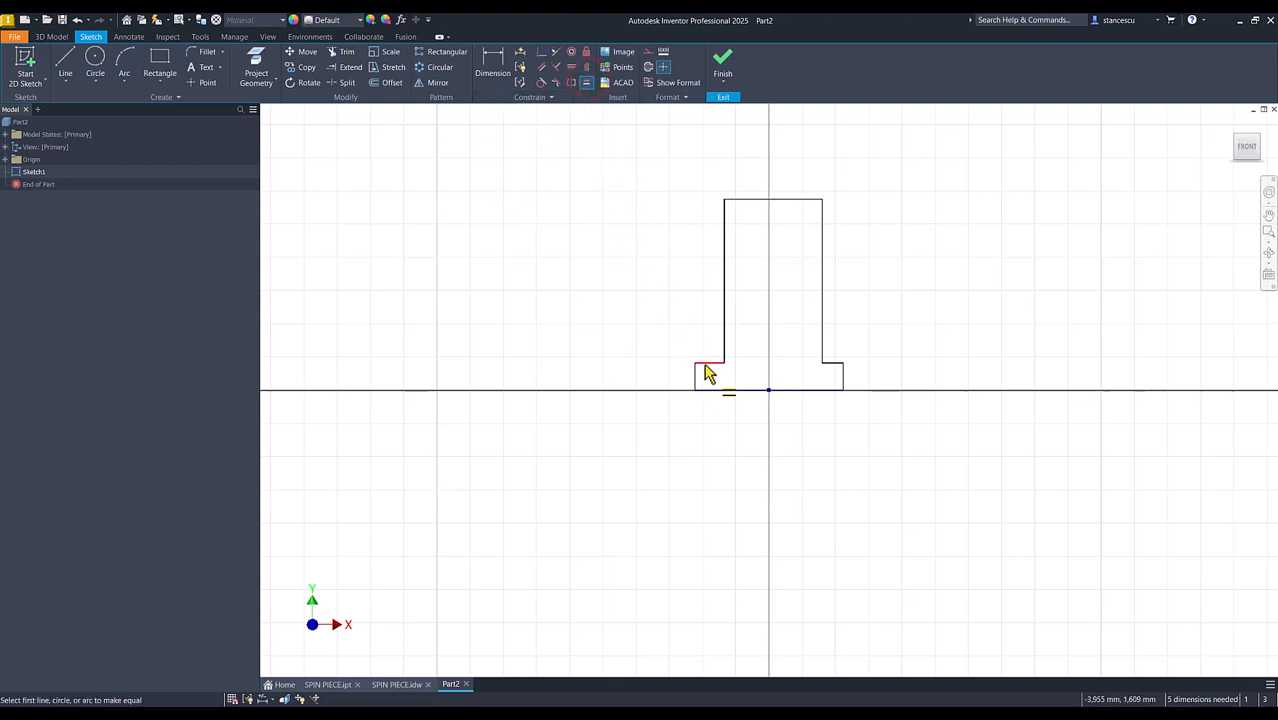
click(710, 364)
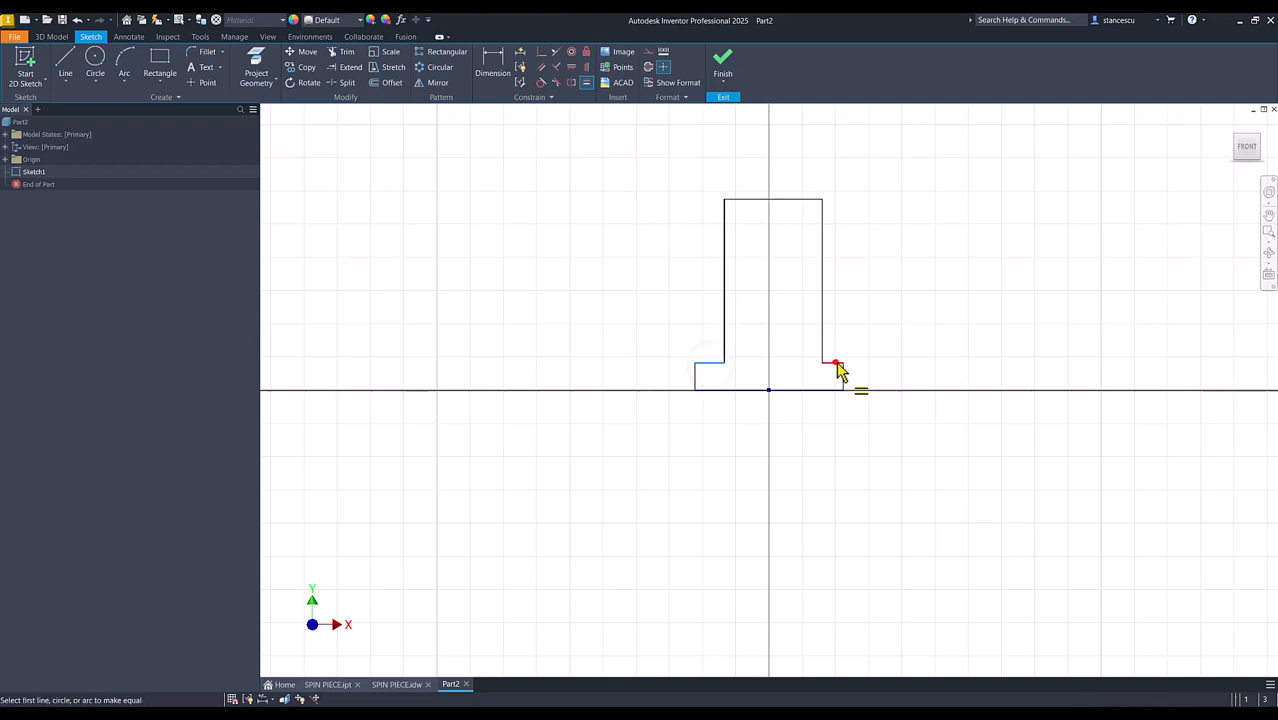
click(833, 362)
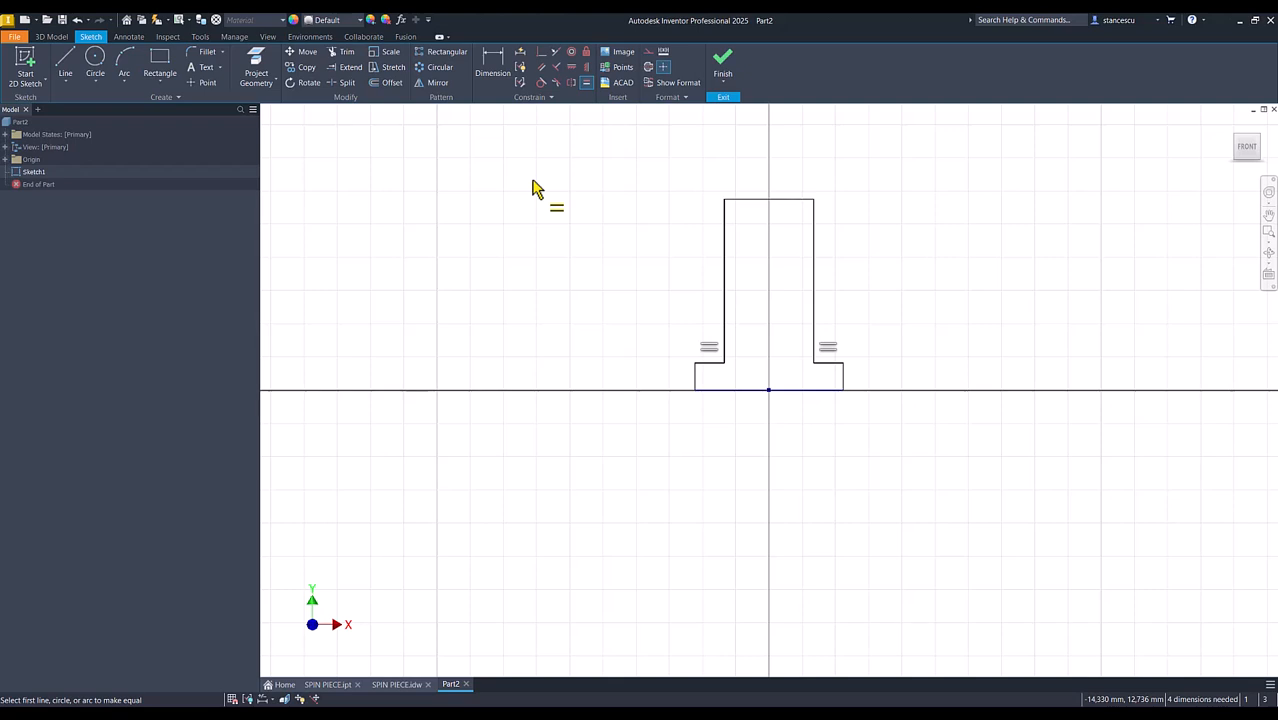
- Dimension the profile's overall height from the bottom line to the top line as 38 mm
click(492, 62)
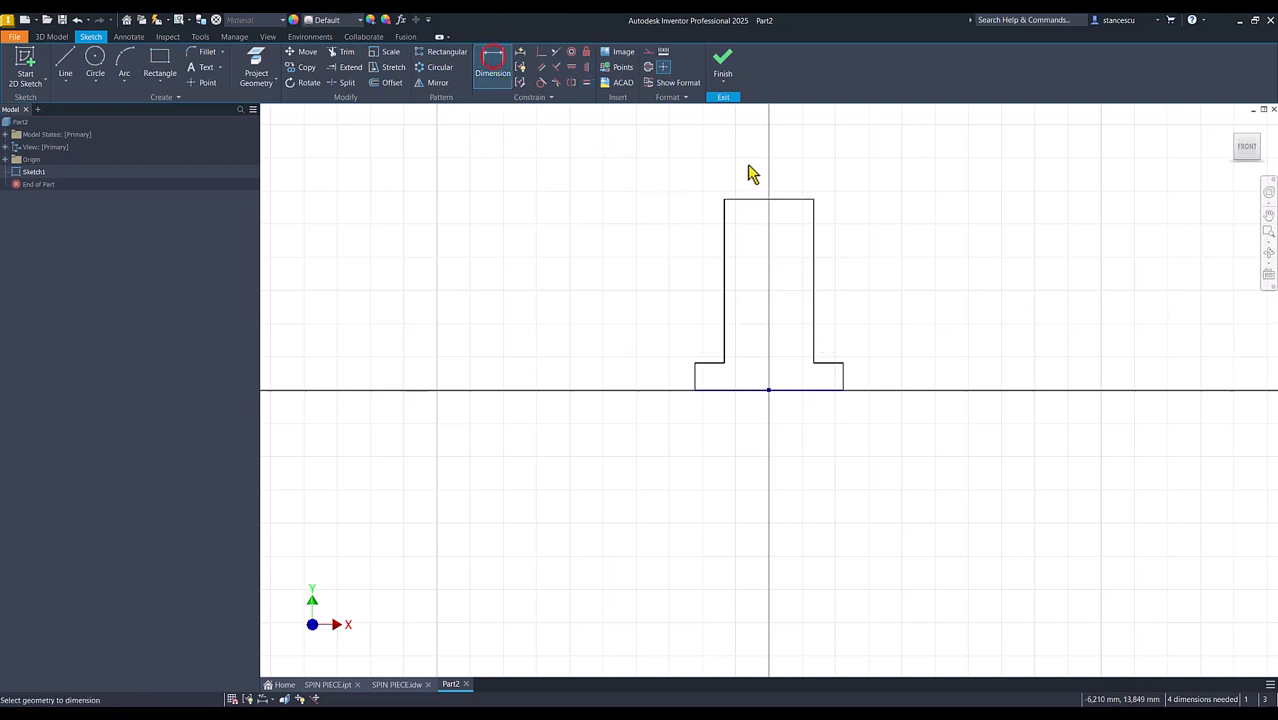
click(811, 390)
click(936, 312)
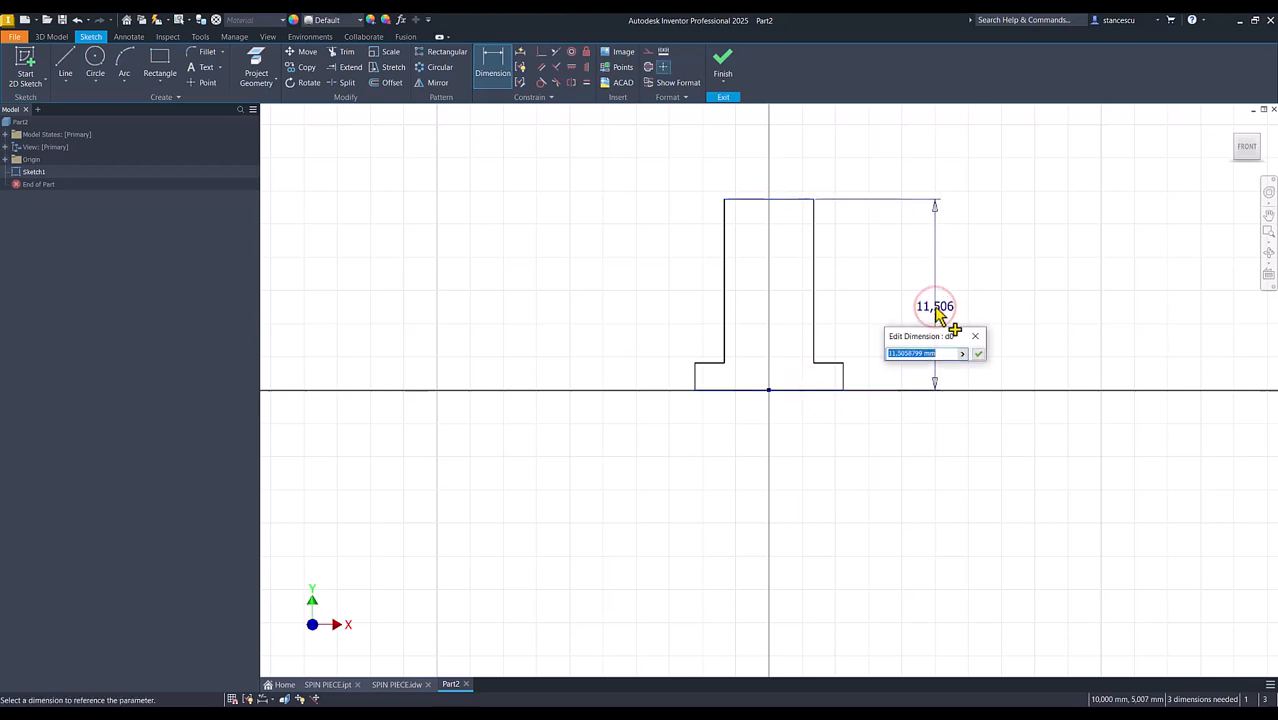
key(Return)
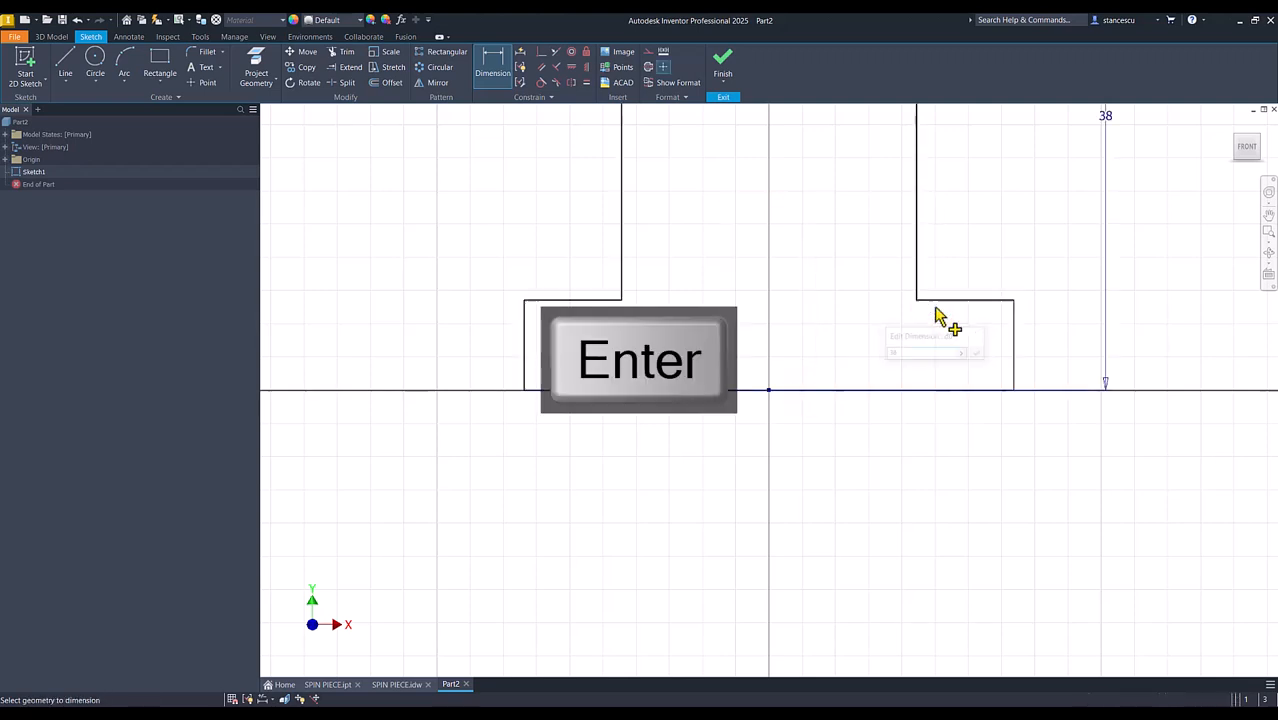
key(Num_Lock)
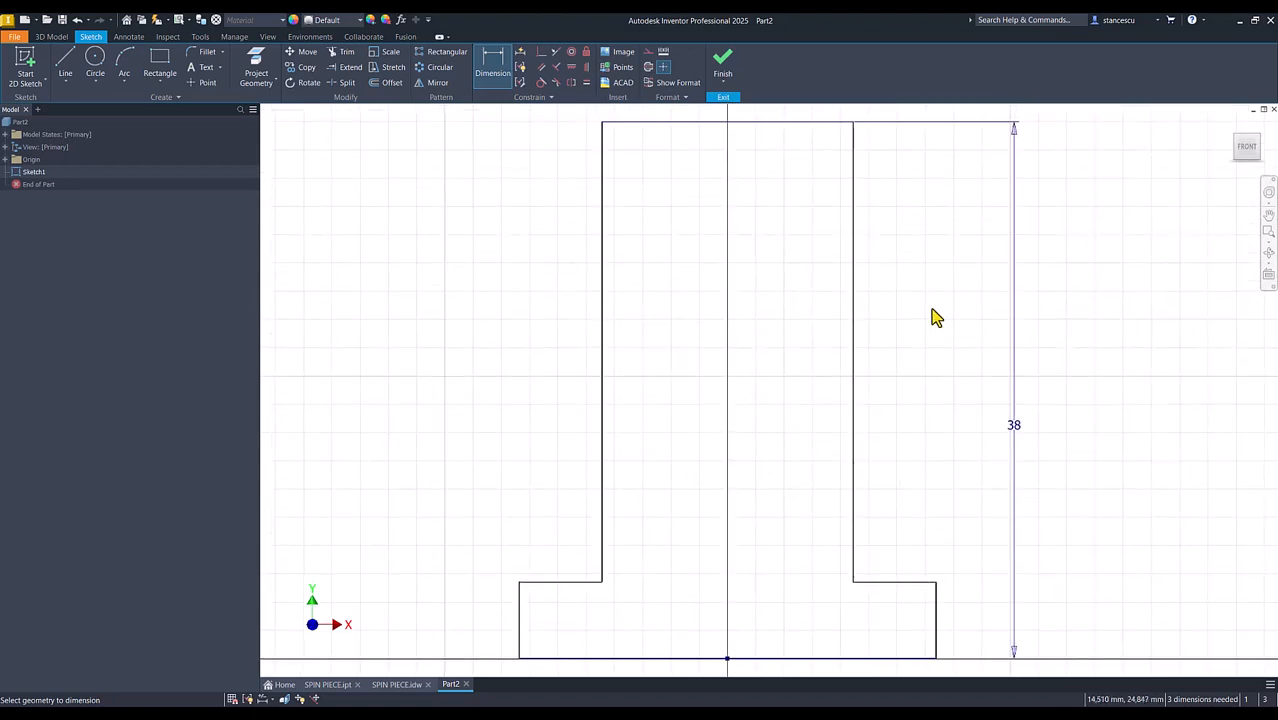
- Dimension the upright's top width as 16 mm and the base's bottom width as 24 mm
scroll(931, 309, down, 2)
click(774, 198)
click(787, 160)
text(16)
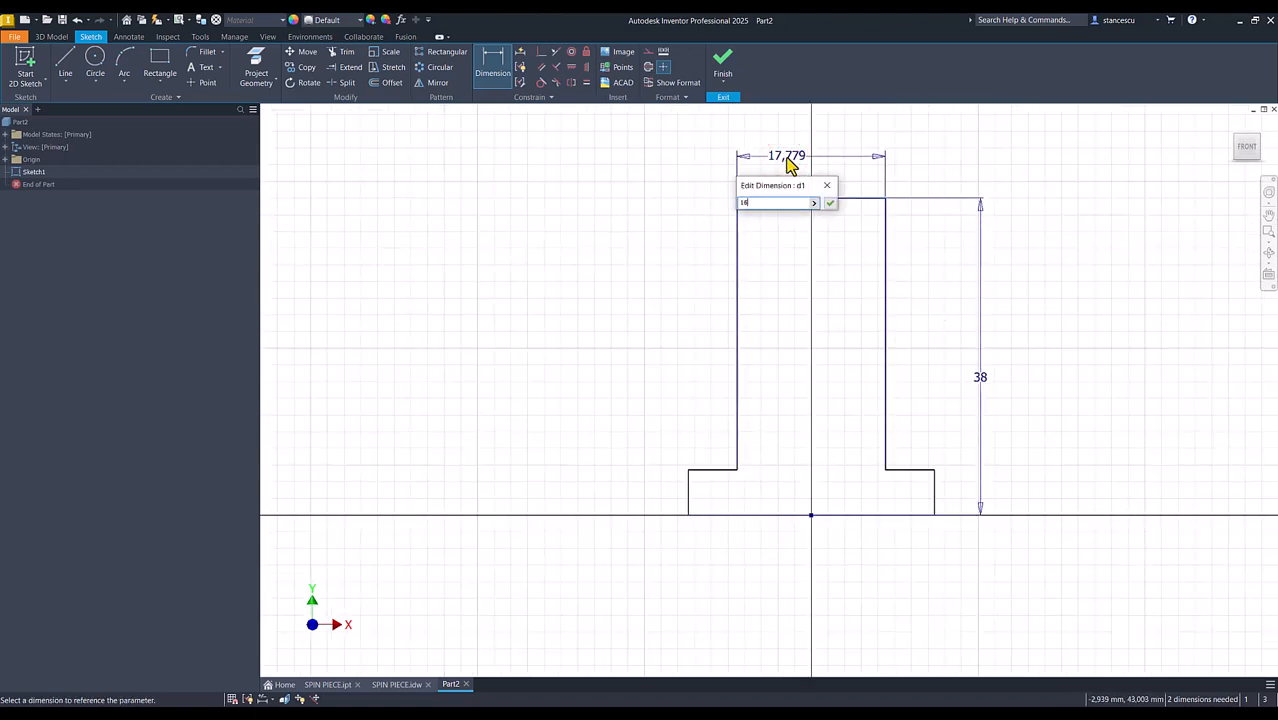
key(Return)
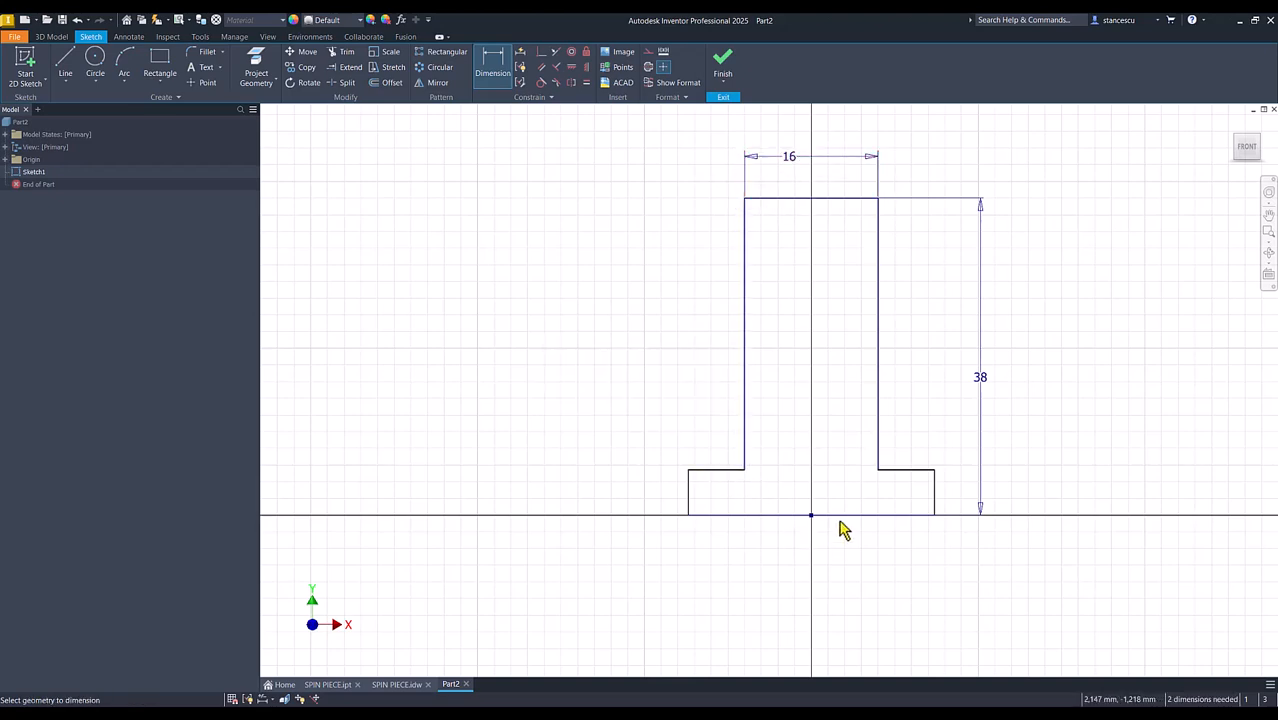
click(842, 515)
click(830, 570)
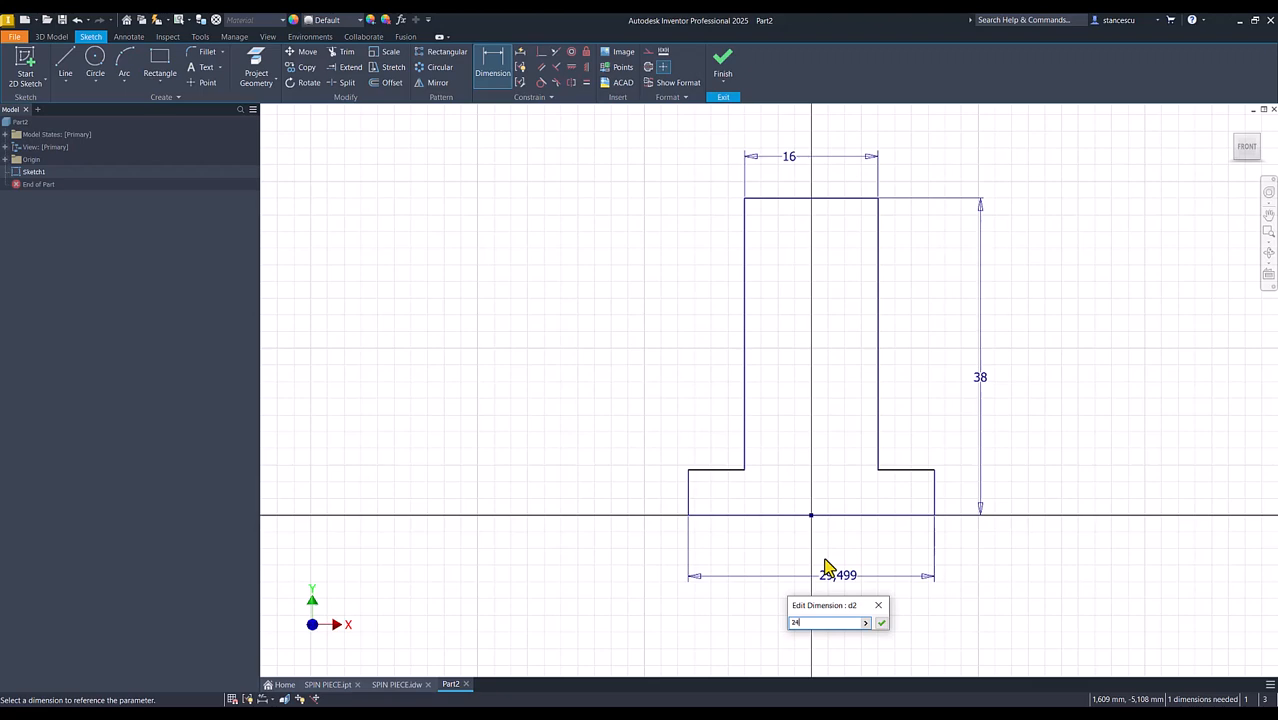
text(24)
key(Return)
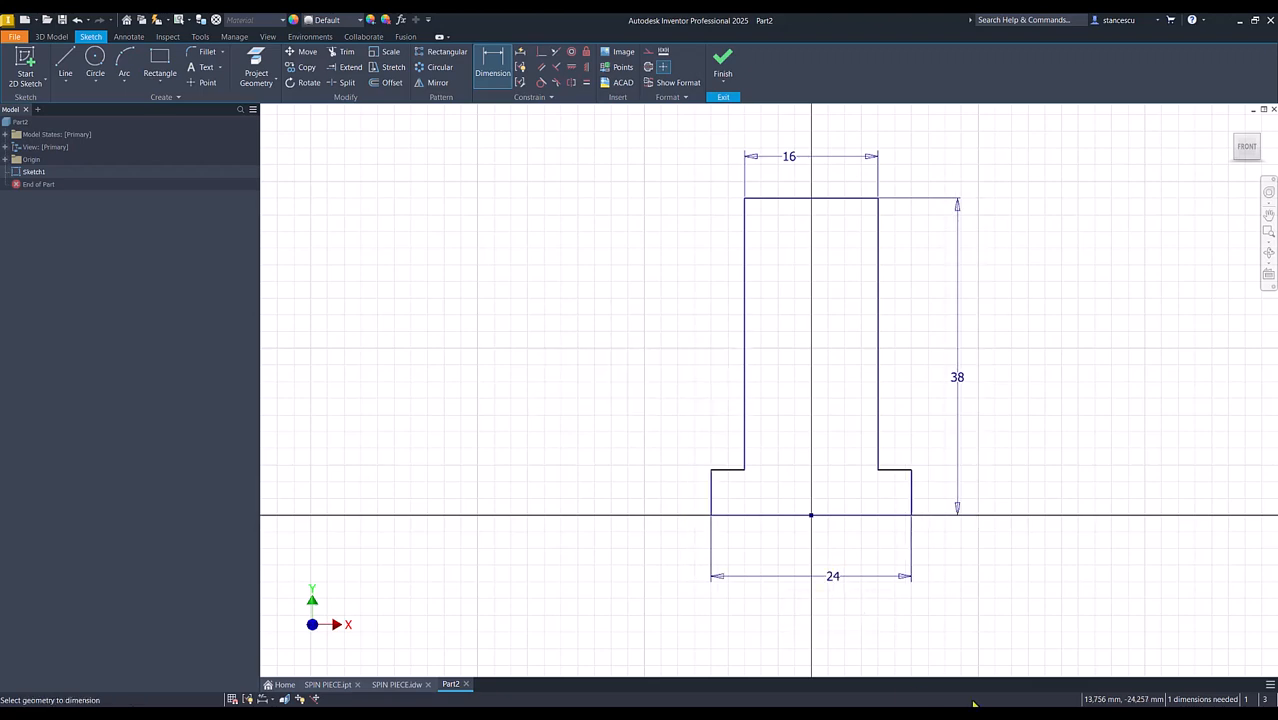
- Dimension the base's short left edge as 4 mm high and finish the sketch
click(712, 488)
click(670, 488)
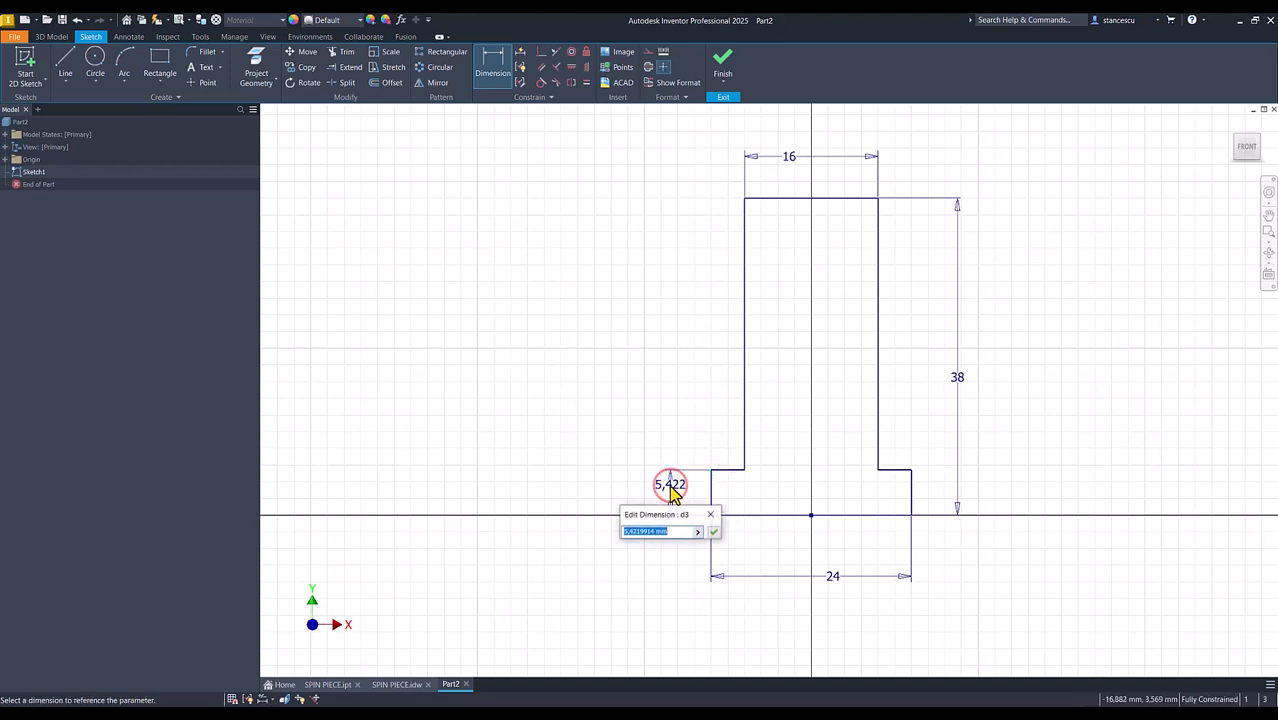
text(4)
key(Return)
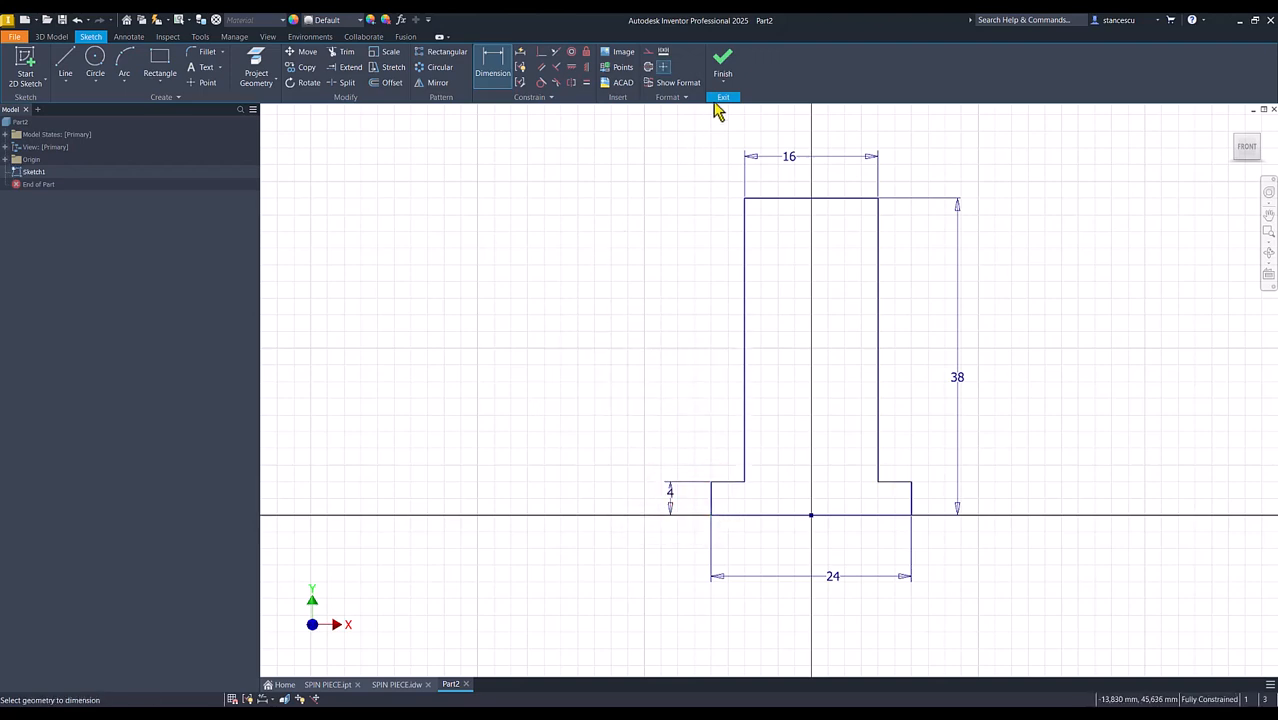
click(722, 62)
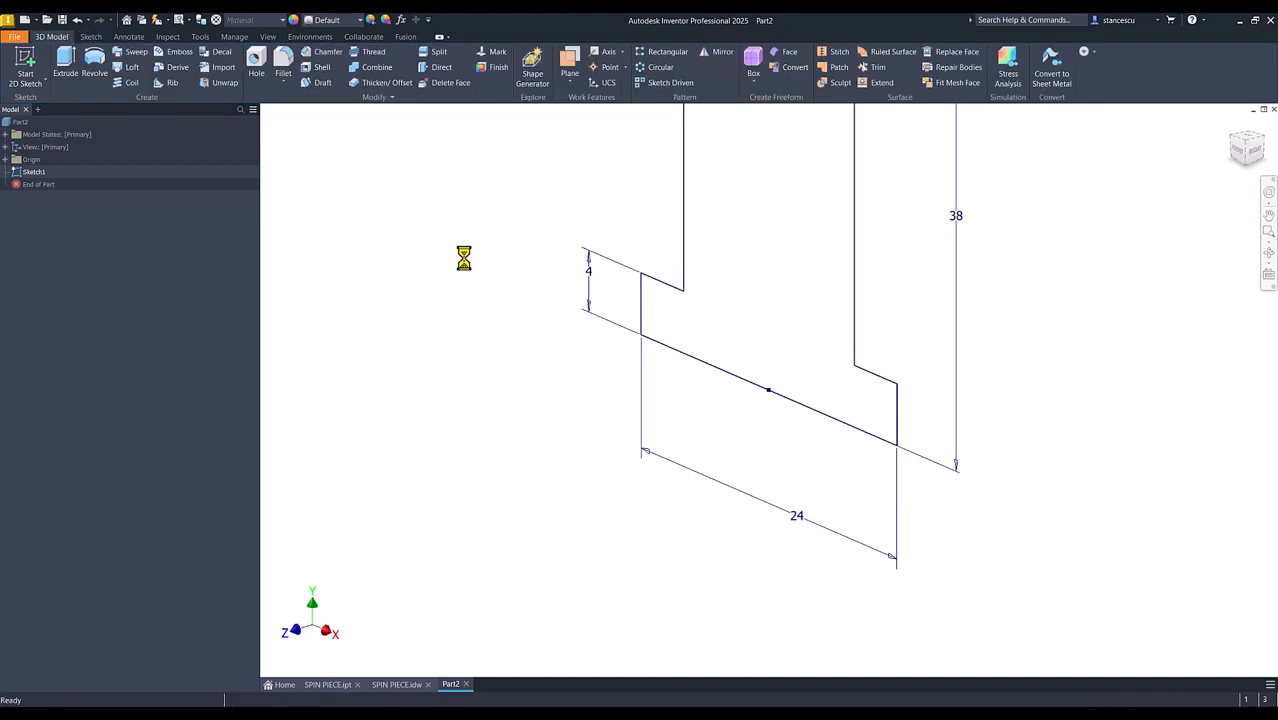
- Extrude the inverted-T profile 56 mm in the flipped direction, away from the front of the sketch plane
key(F6)
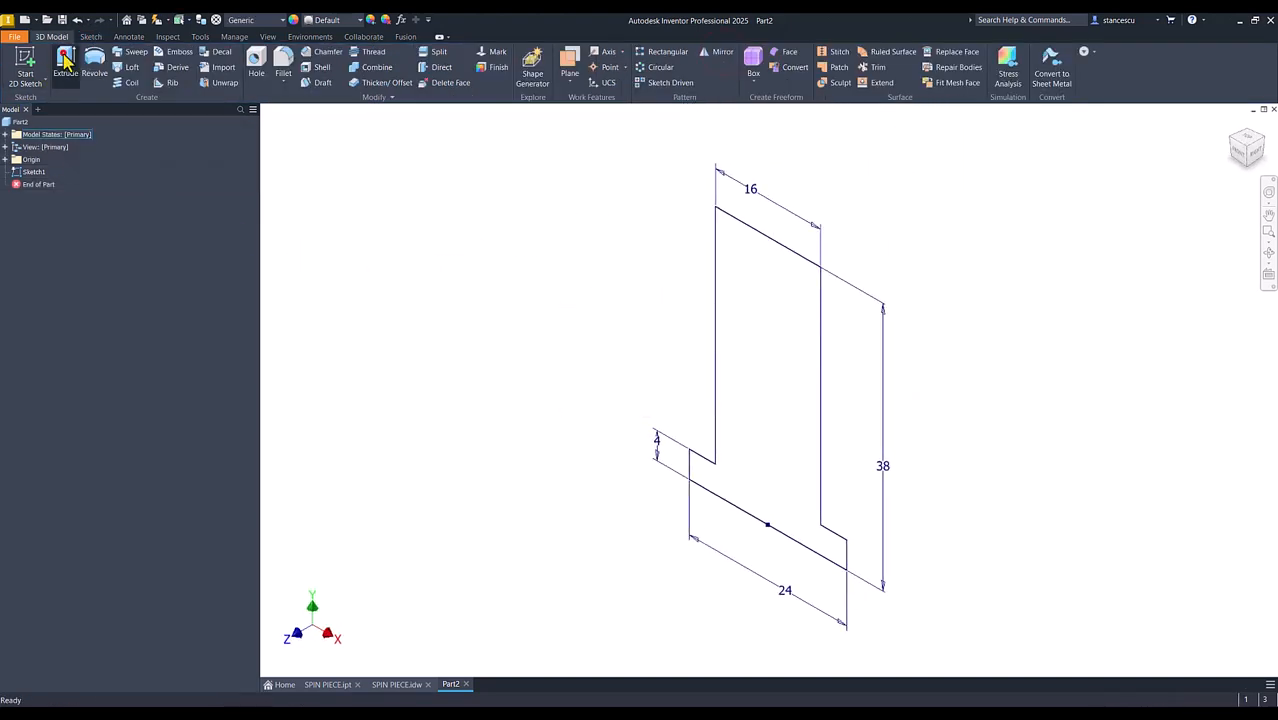
click(65, 65)
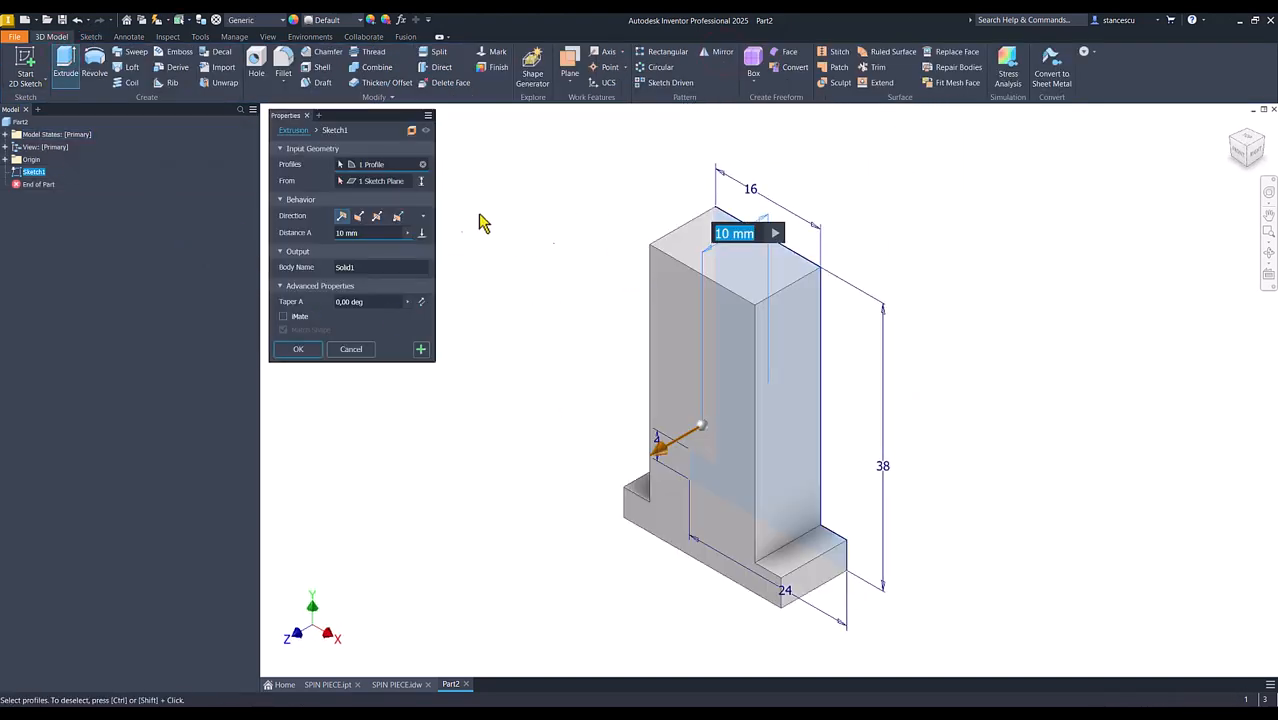
click(360, 216)
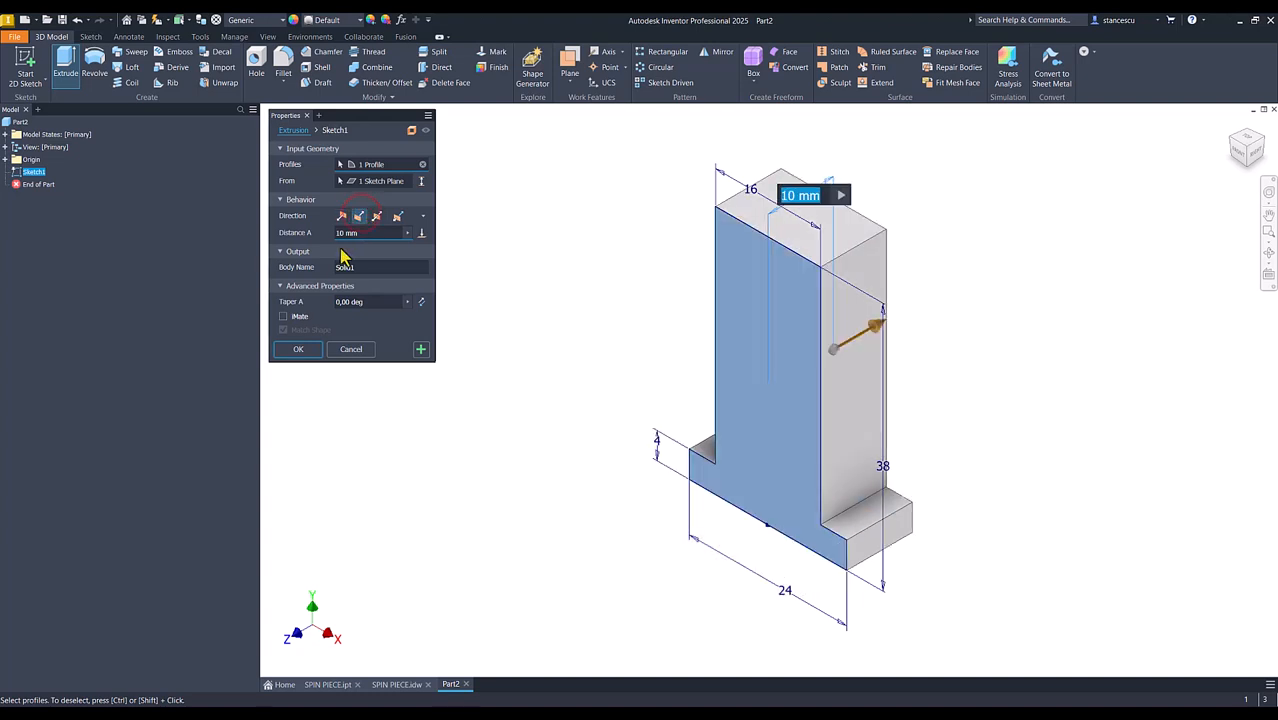
click(362, 234)
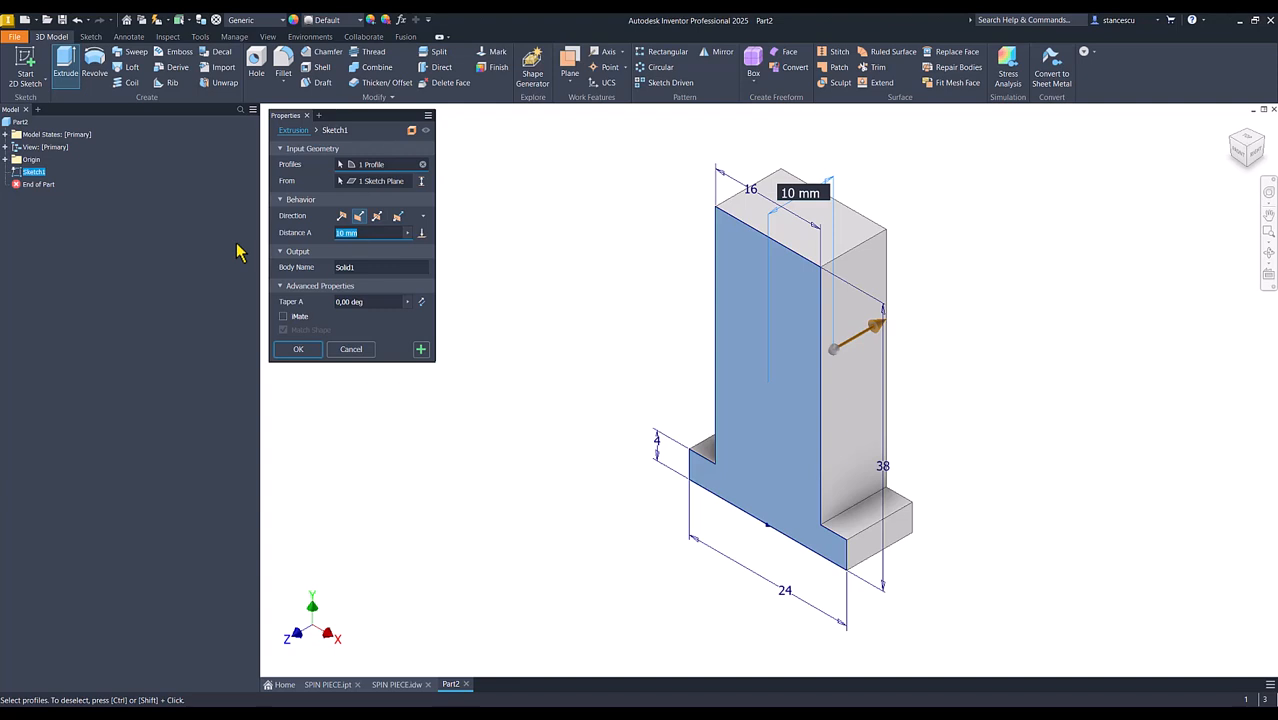
text(556)
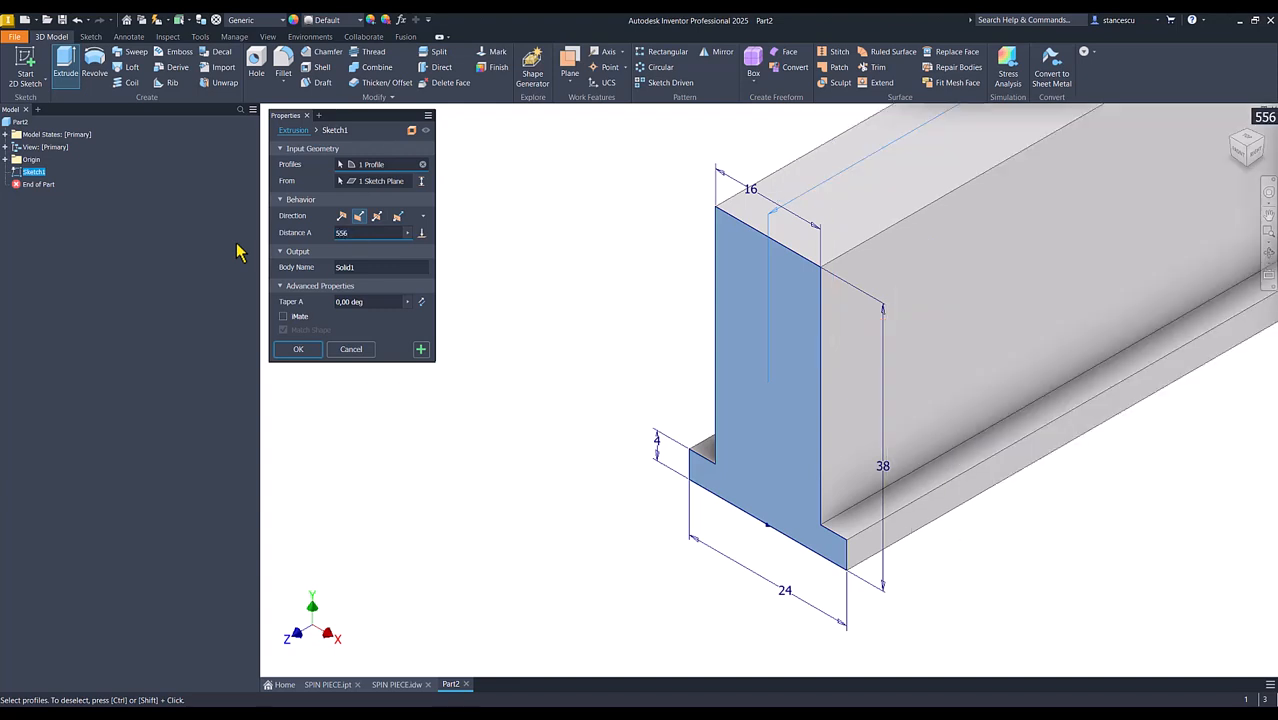
key(BackSpace)
text(6)
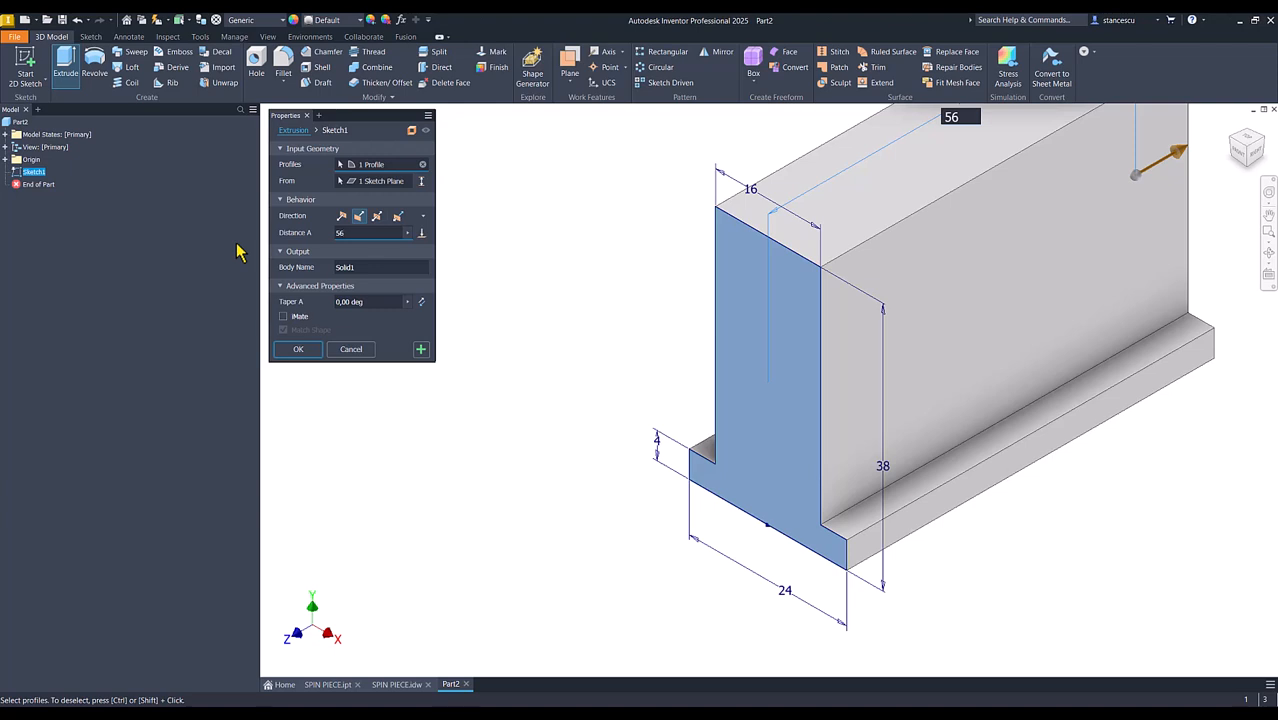
click(299, 353)
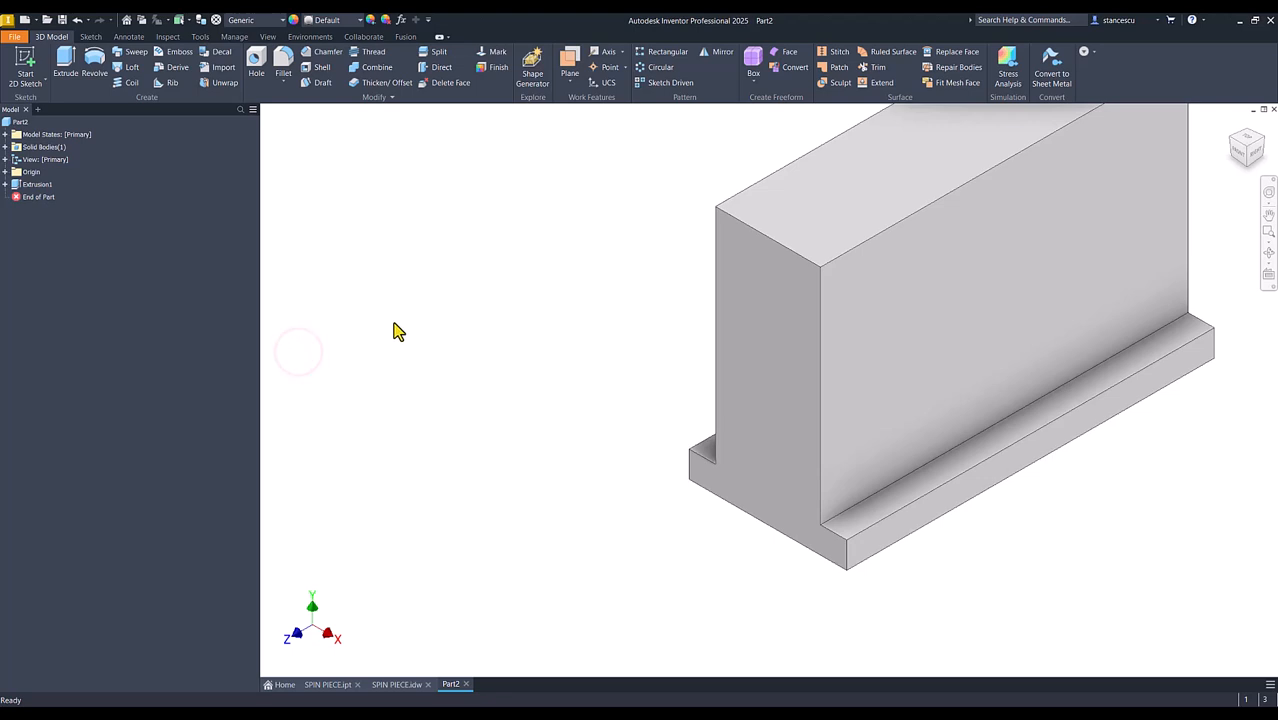
key(F6)
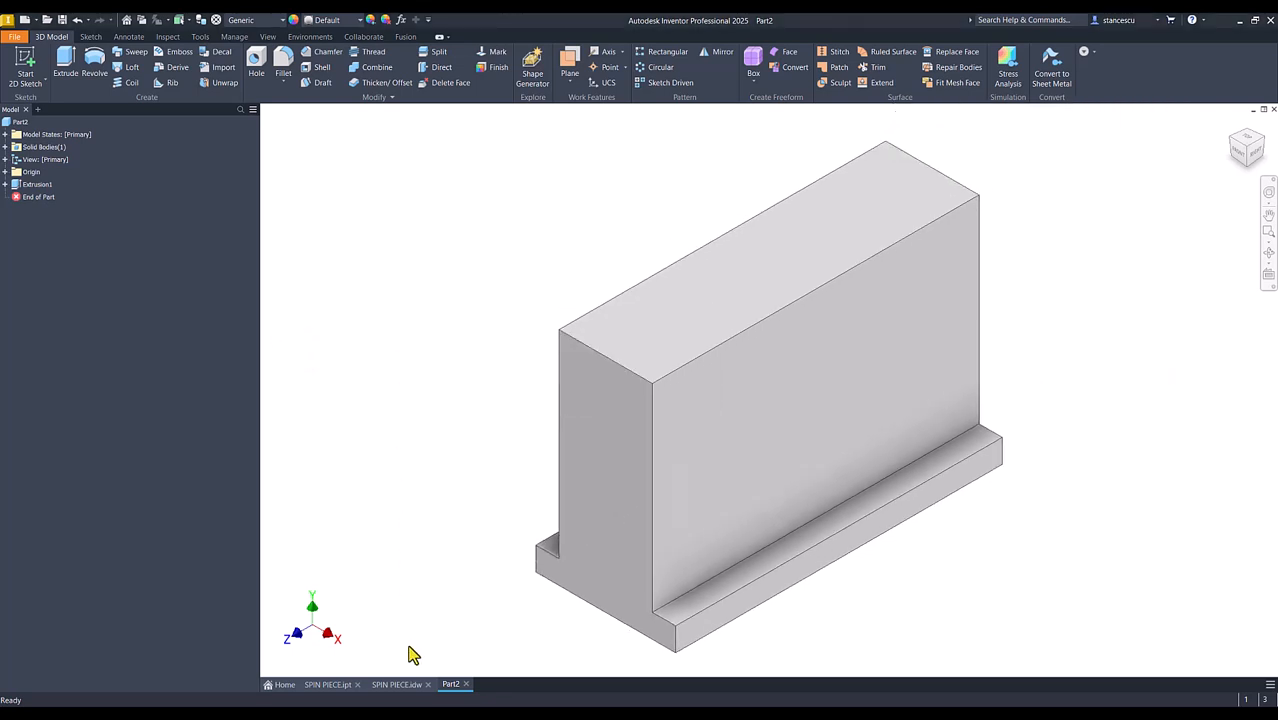
- Consult the SPIN PIECE.idw drawing, return to Part2 and start a sketch on the YZ plane with the body sliced
click(400, 685)
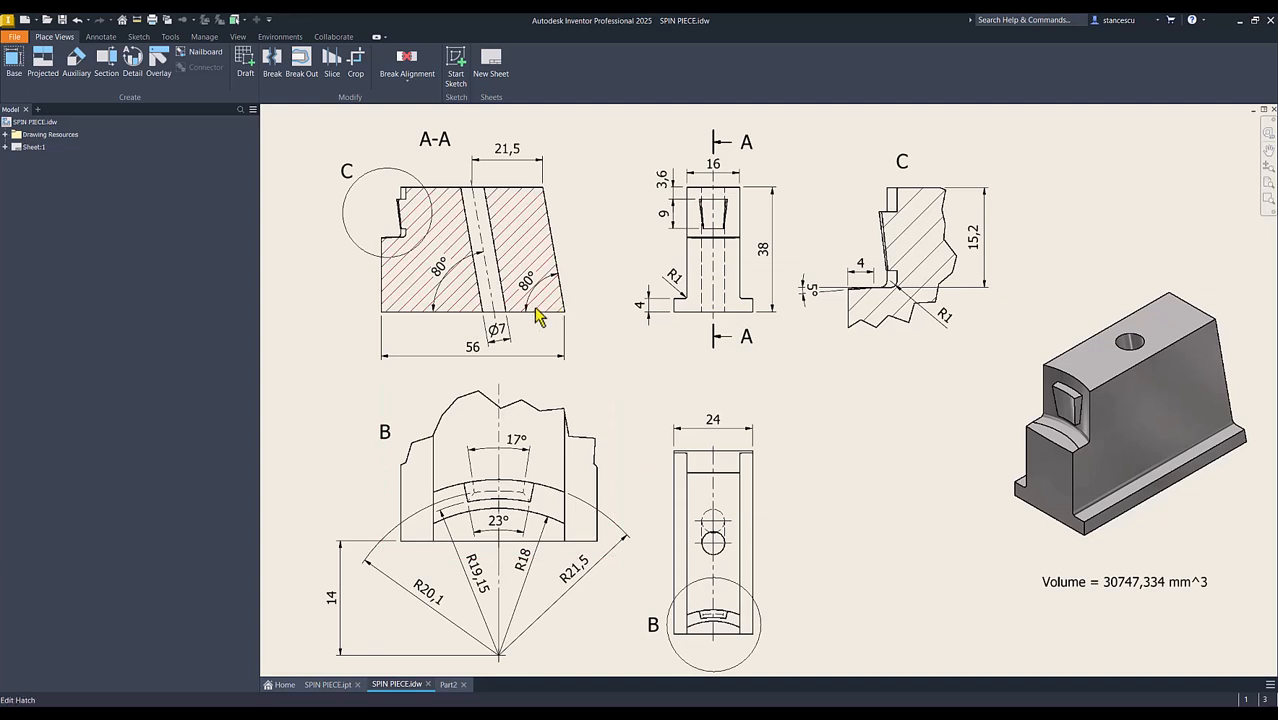
click(499, 358)
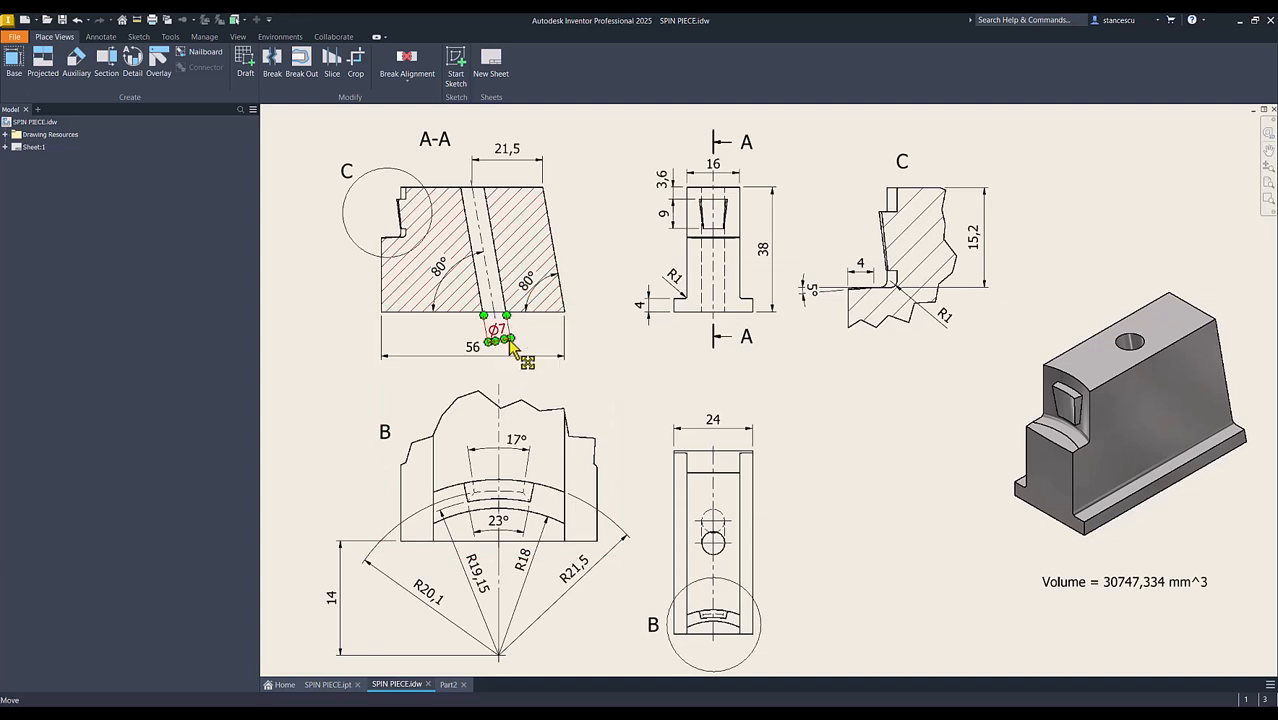
click(447, 685)
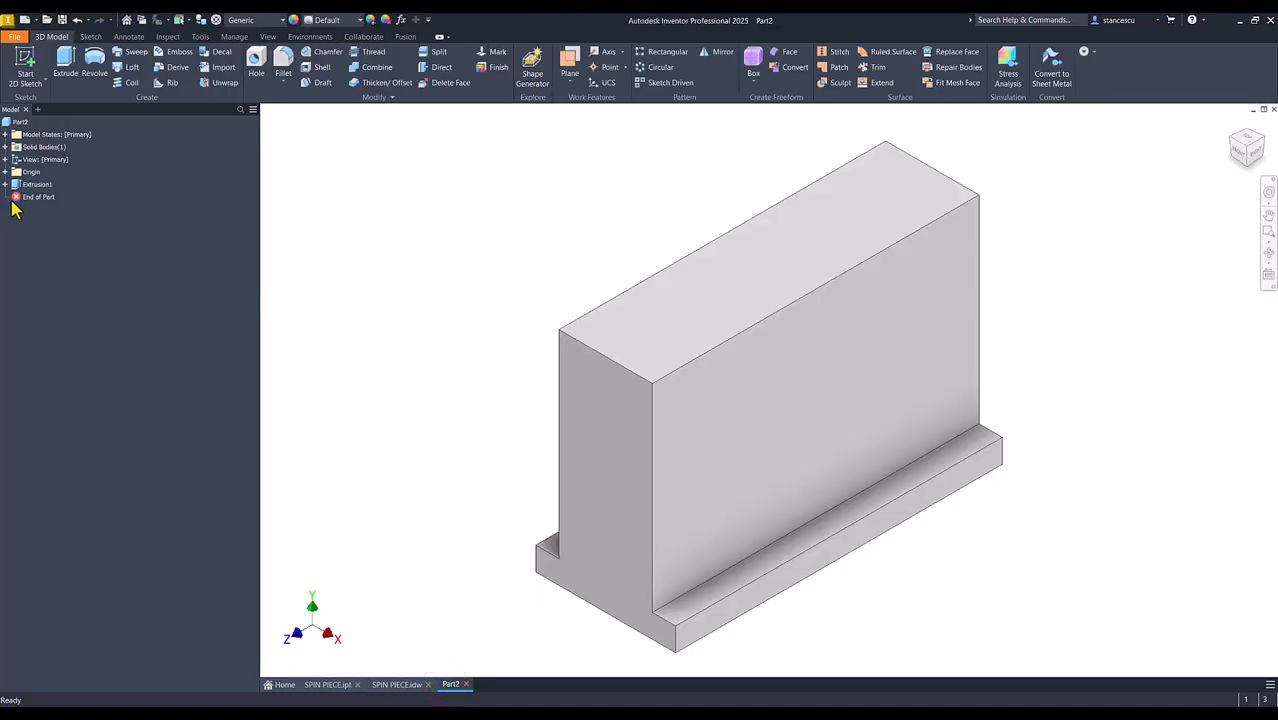
click(6, 172)
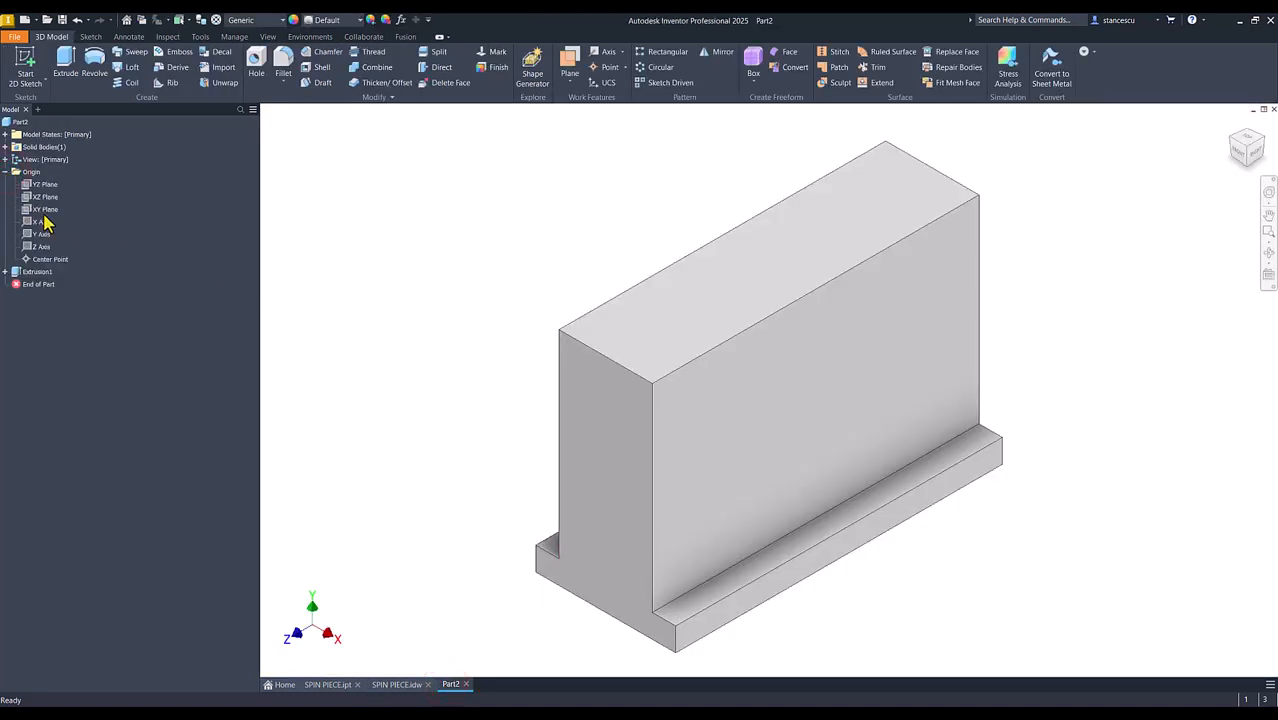
click(42, 210)
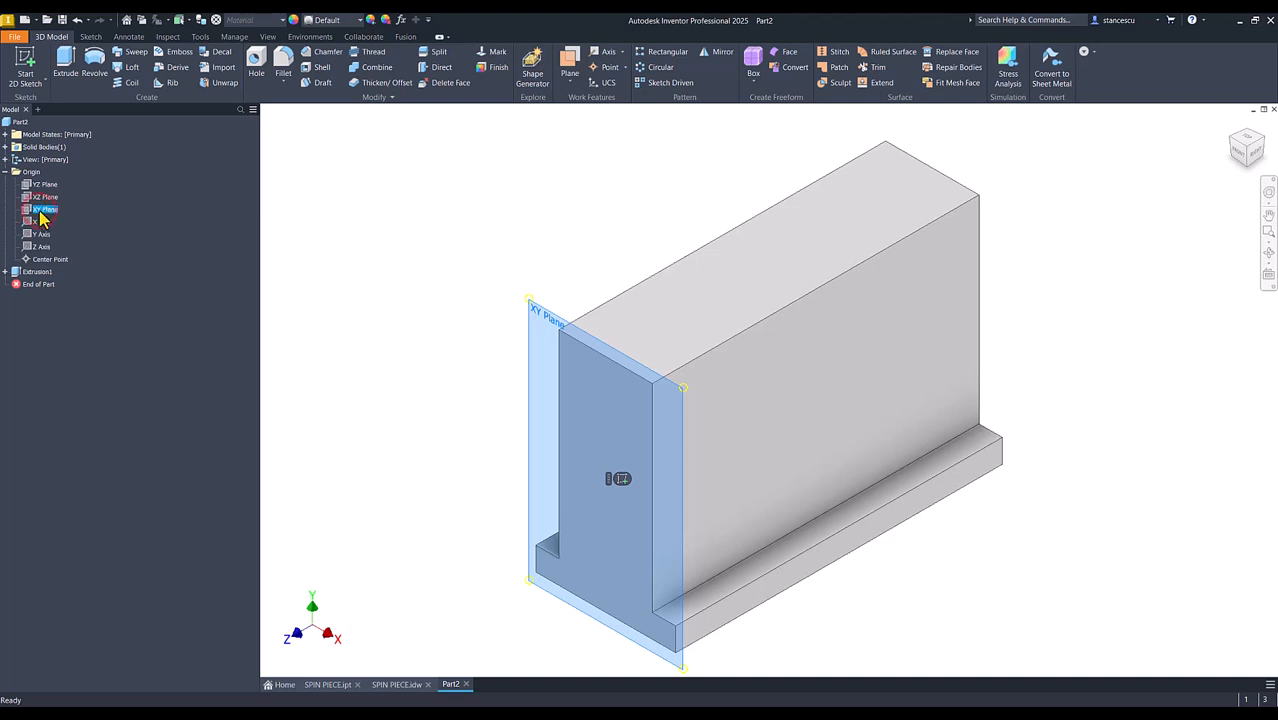
click(44, 186)
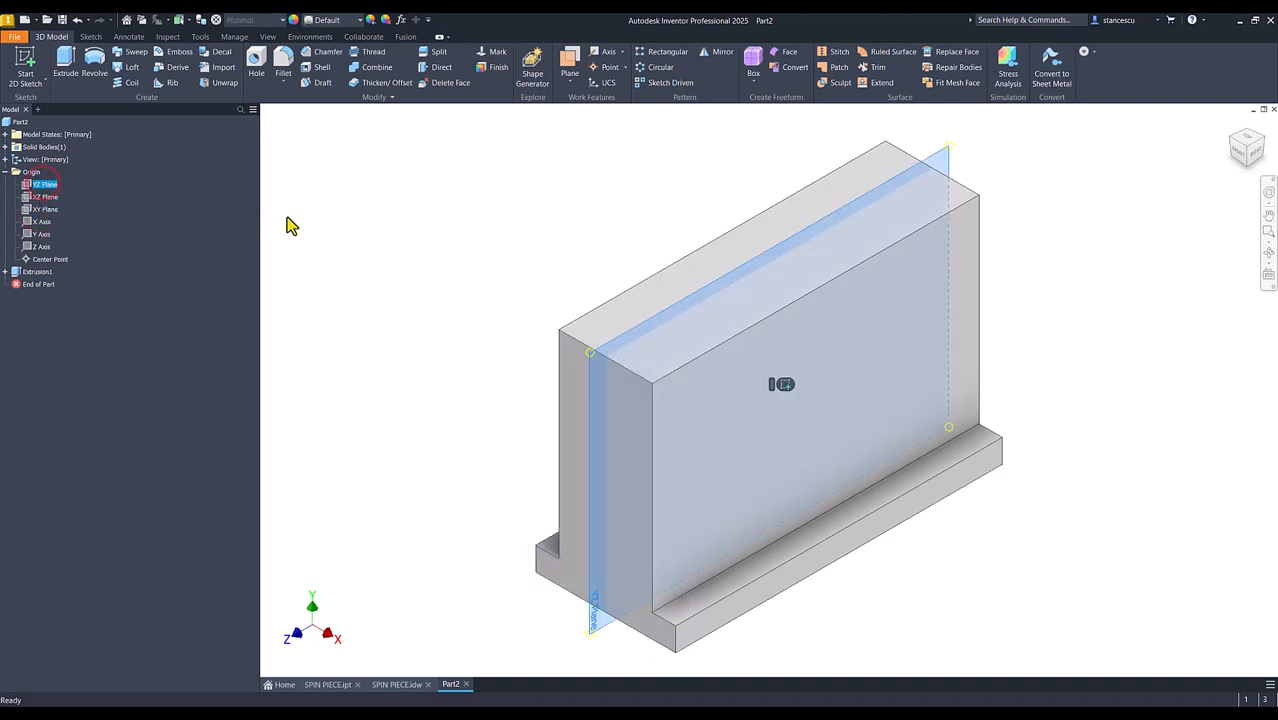
click(784, 385)
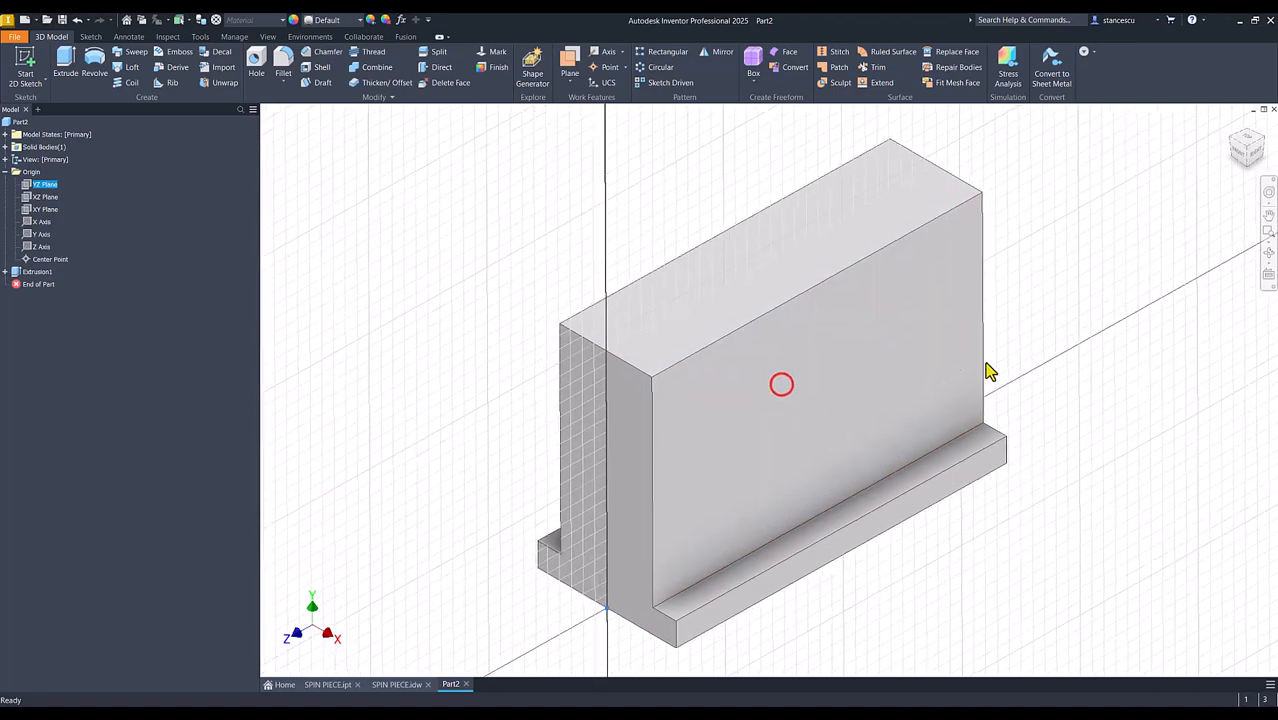
key(Num_Lock)
key(F7)
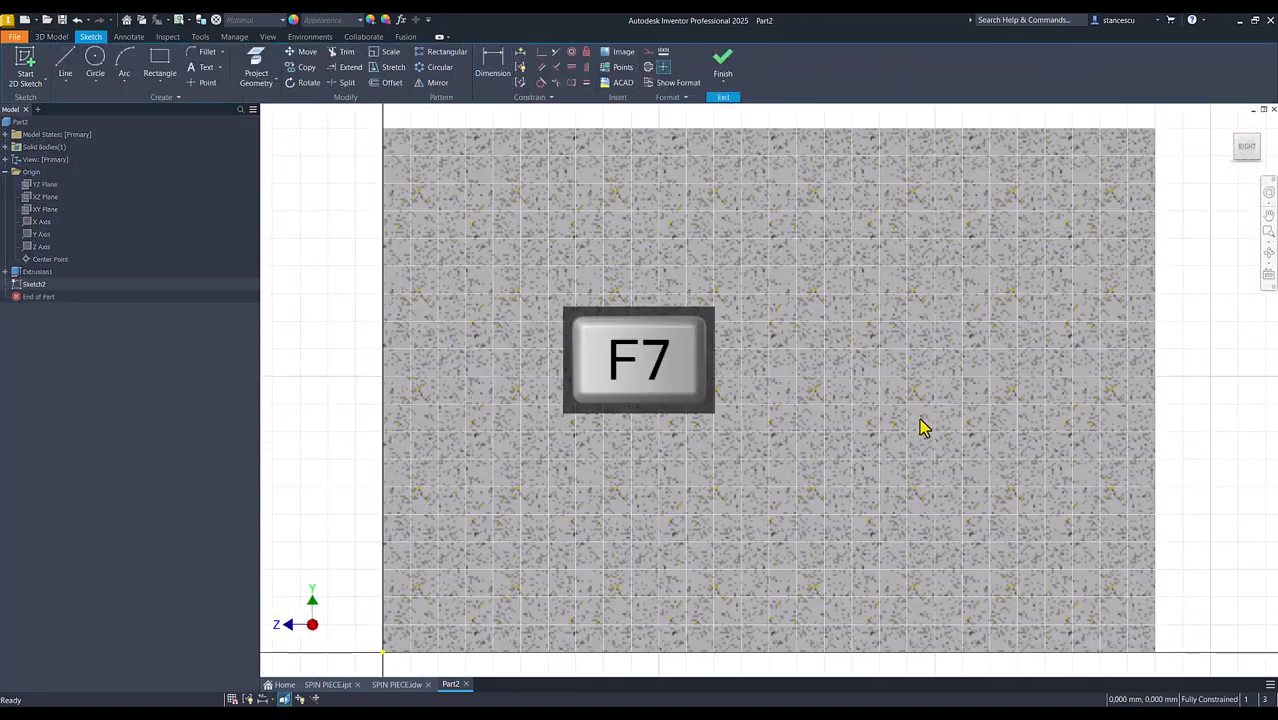
scroll(925, 430, down, 3)
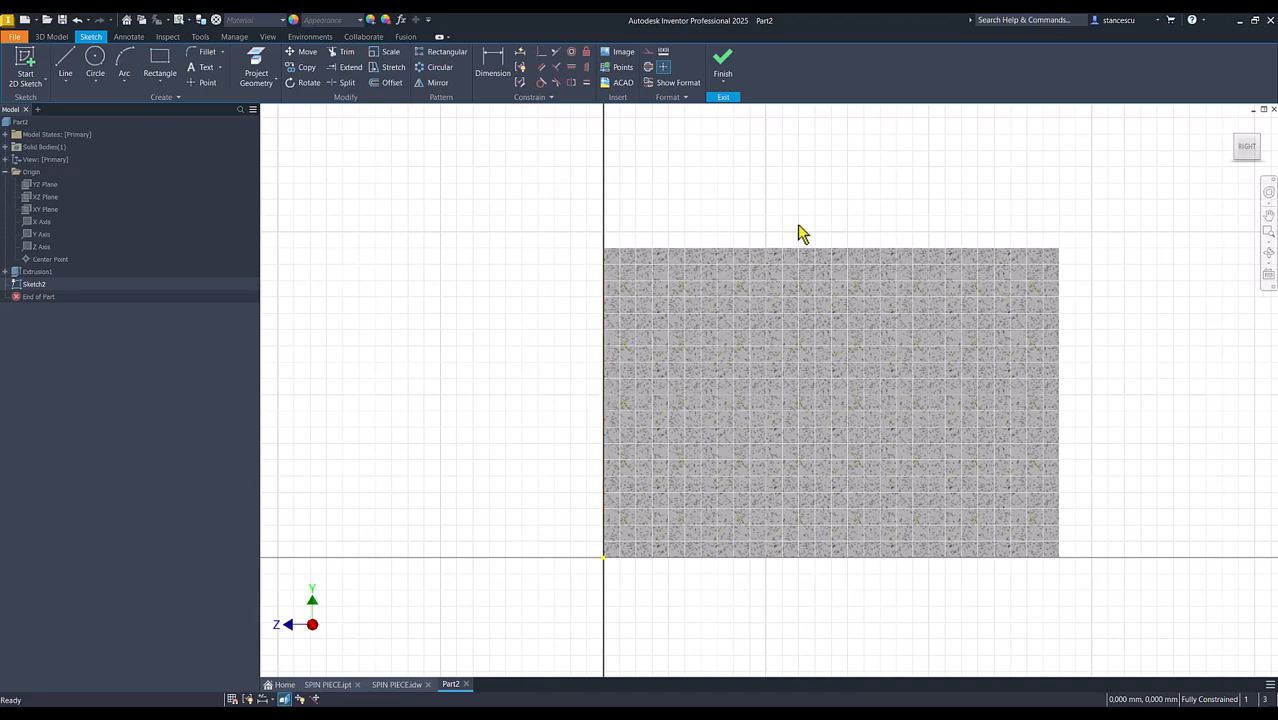
- Sketch a closed triangle at the body's back end, rising from its lower corner at about 67° to the bottom edge
click(65, 62)
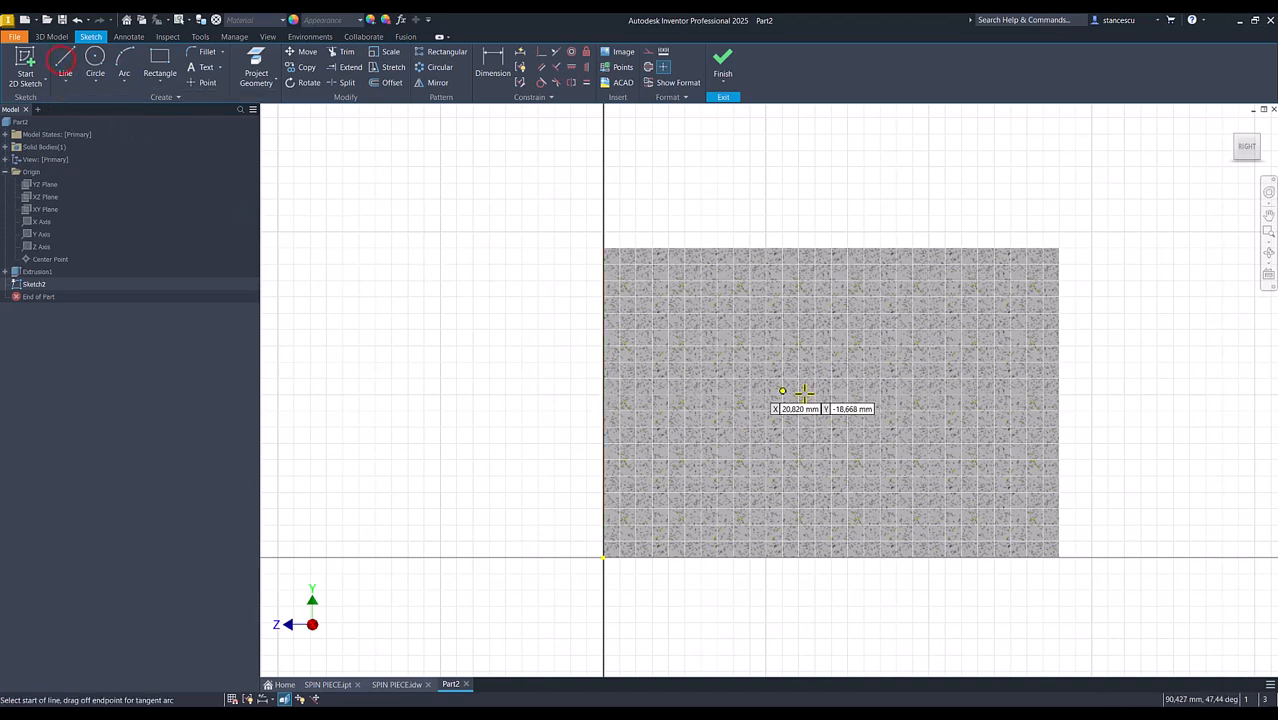
click(1058, 557)
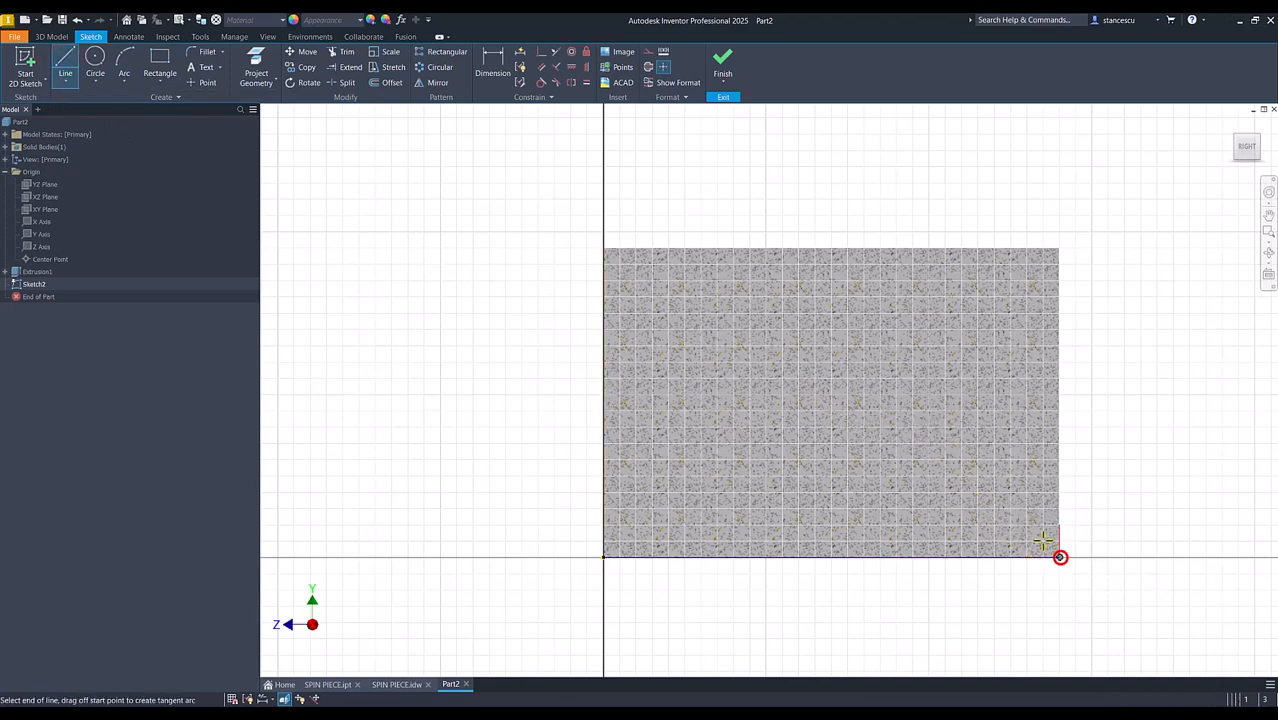
click(930, 250)
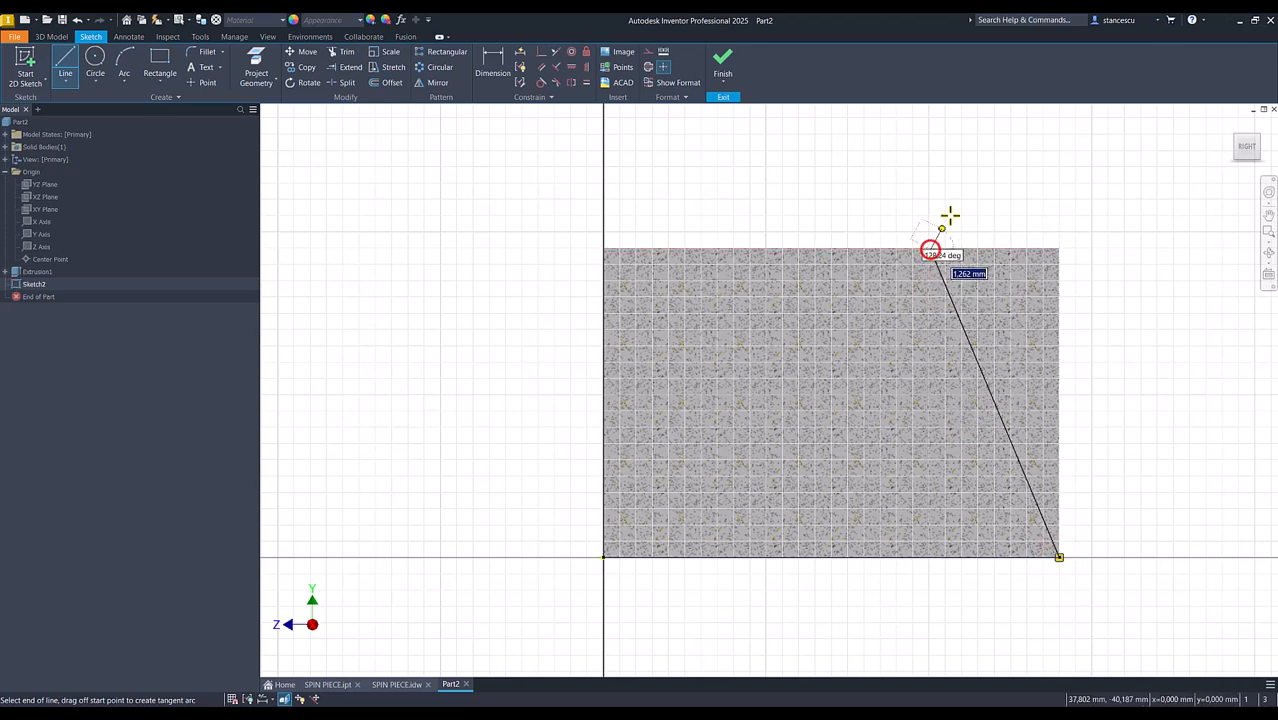
click(1057, 248)
right_click(1098, 358)
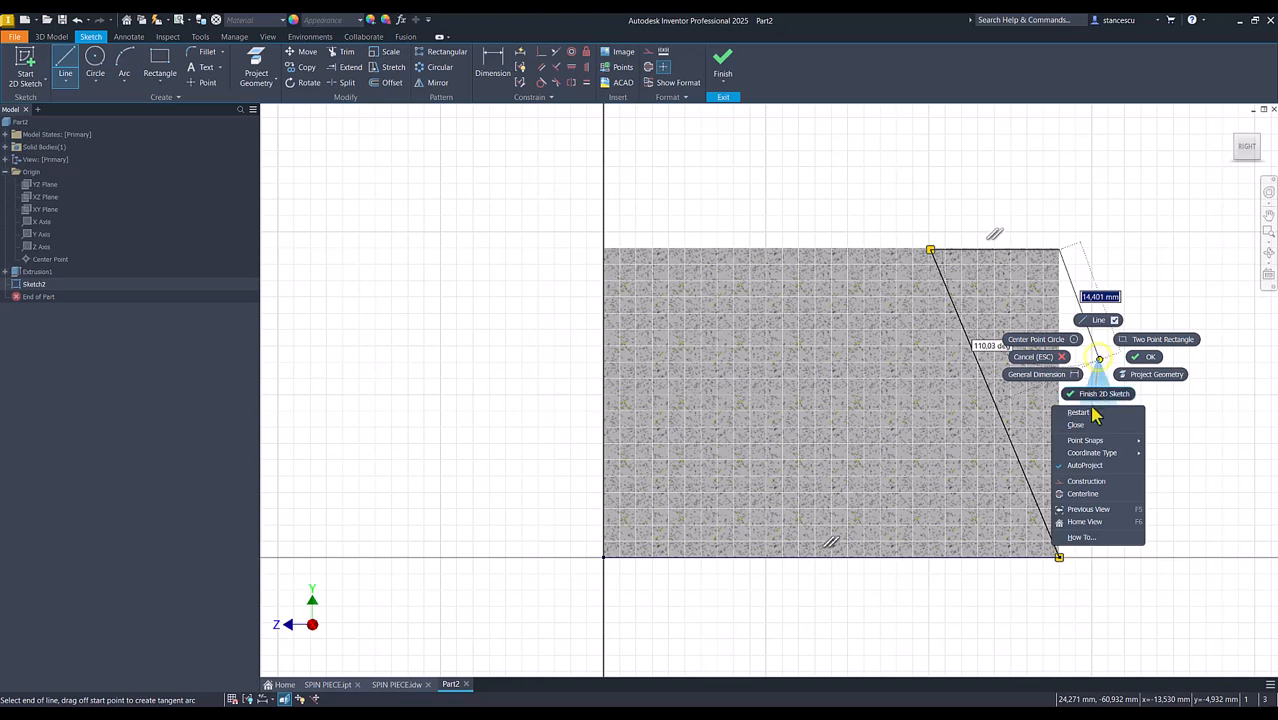
click(1082, 425)
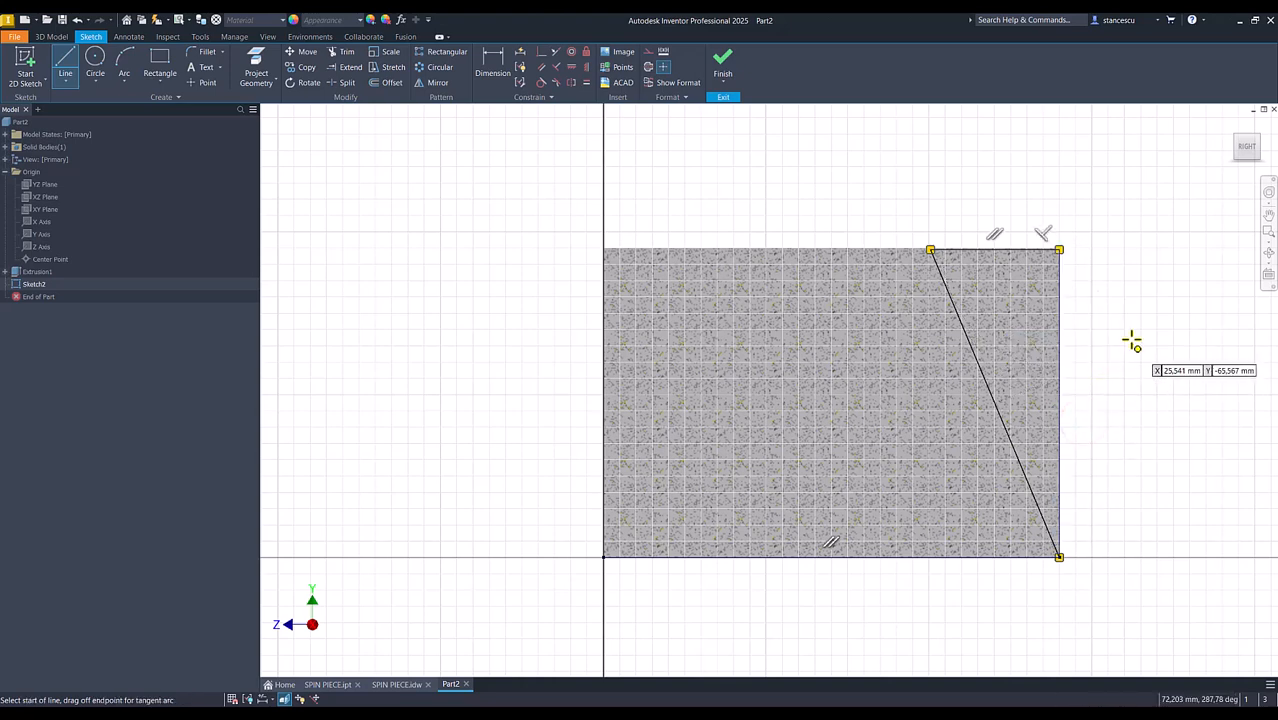
- Dimension the angle between the triangle's slanted line and the body's bottom edge as 80°
click(490, 57)
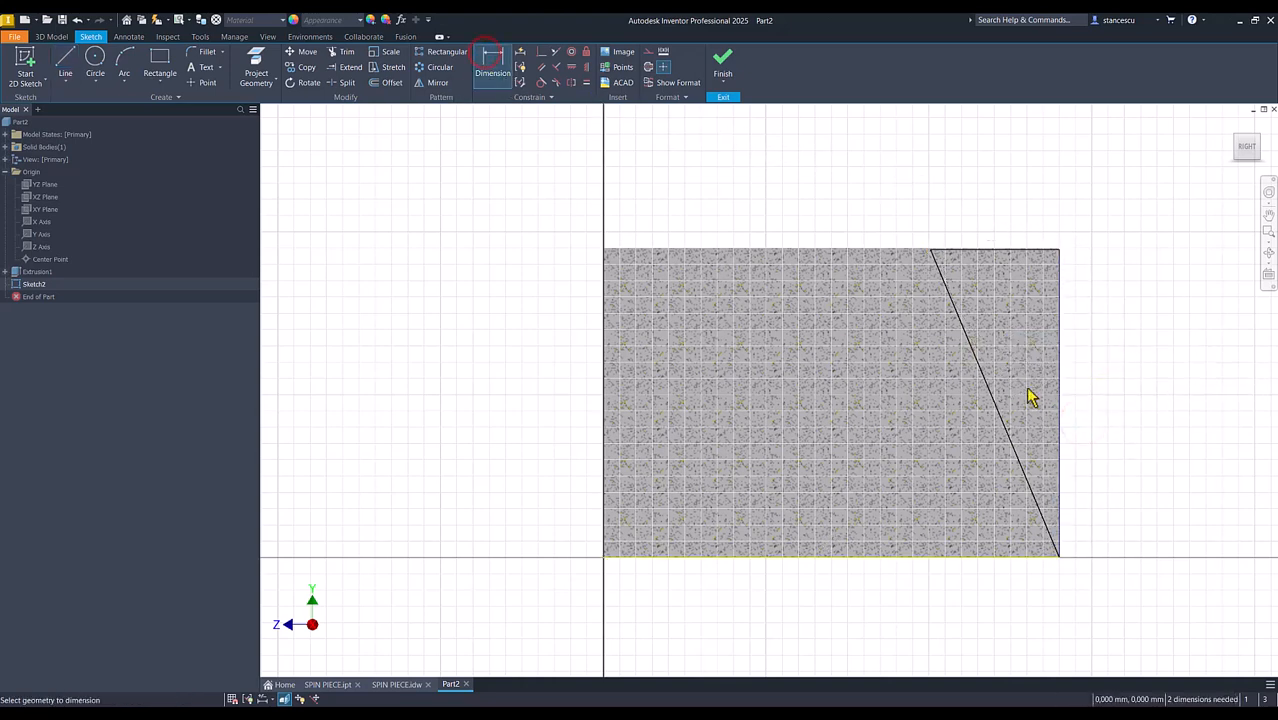
click(1018, 458)
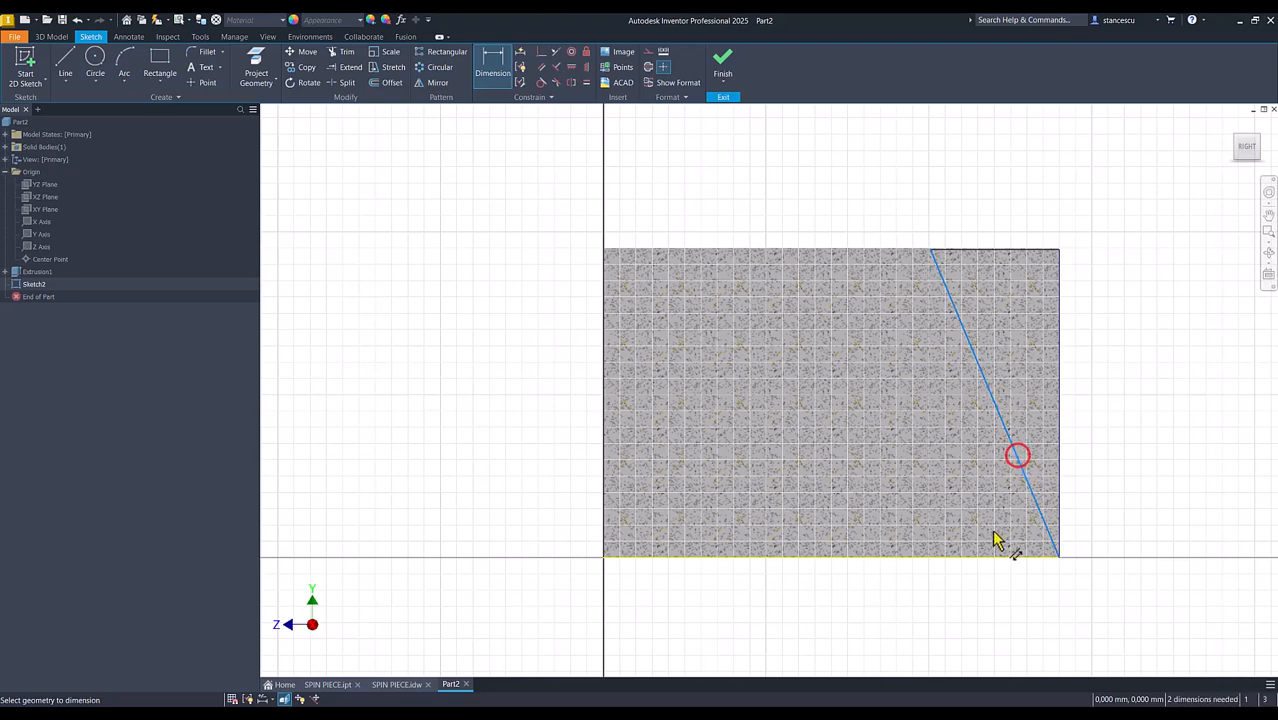
click(990, 553)
click(952, 510)
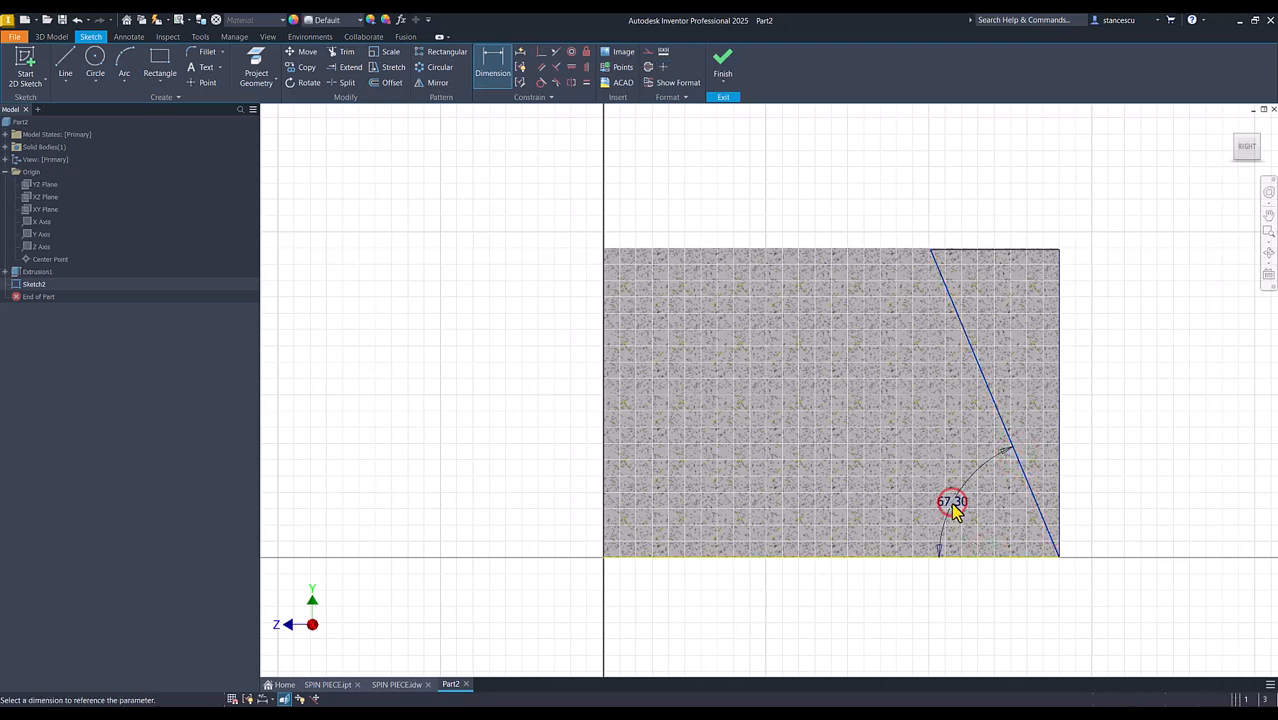
text(80)
key(Return)
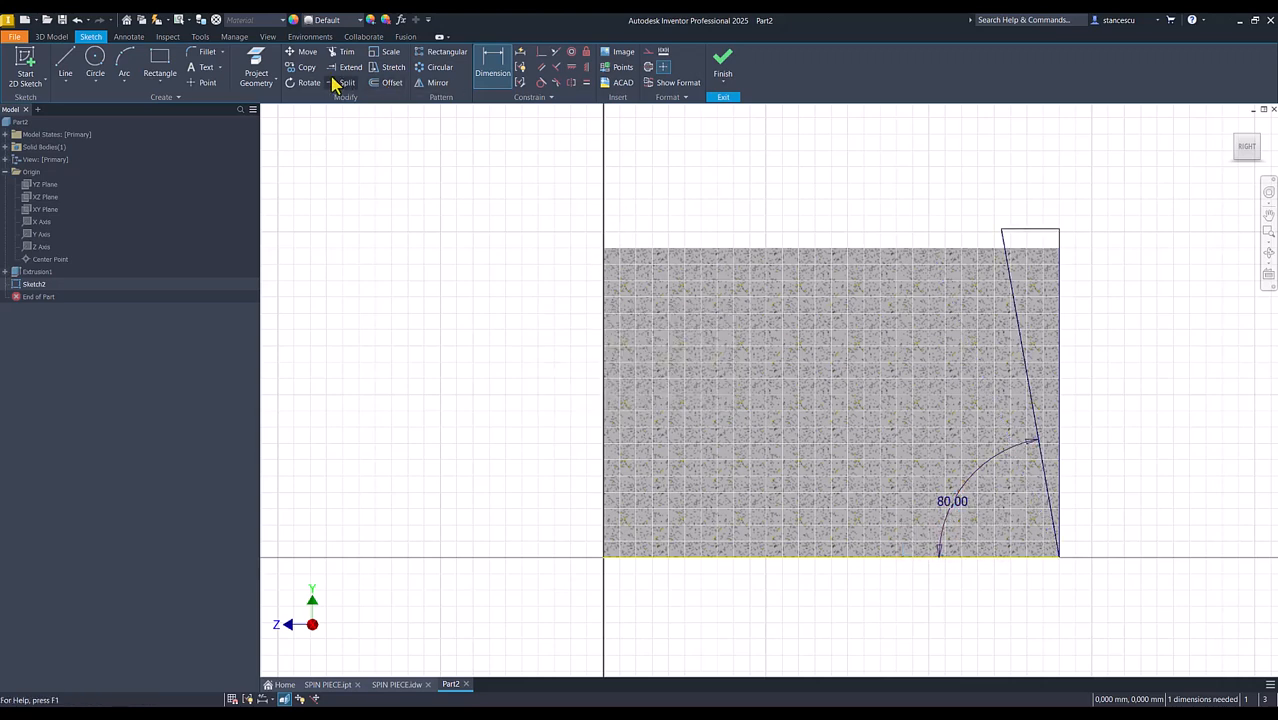
- Project the body's top edge into the sketch and make the triangle's top line collinear with it
click(256, 66)
click(752, 252)
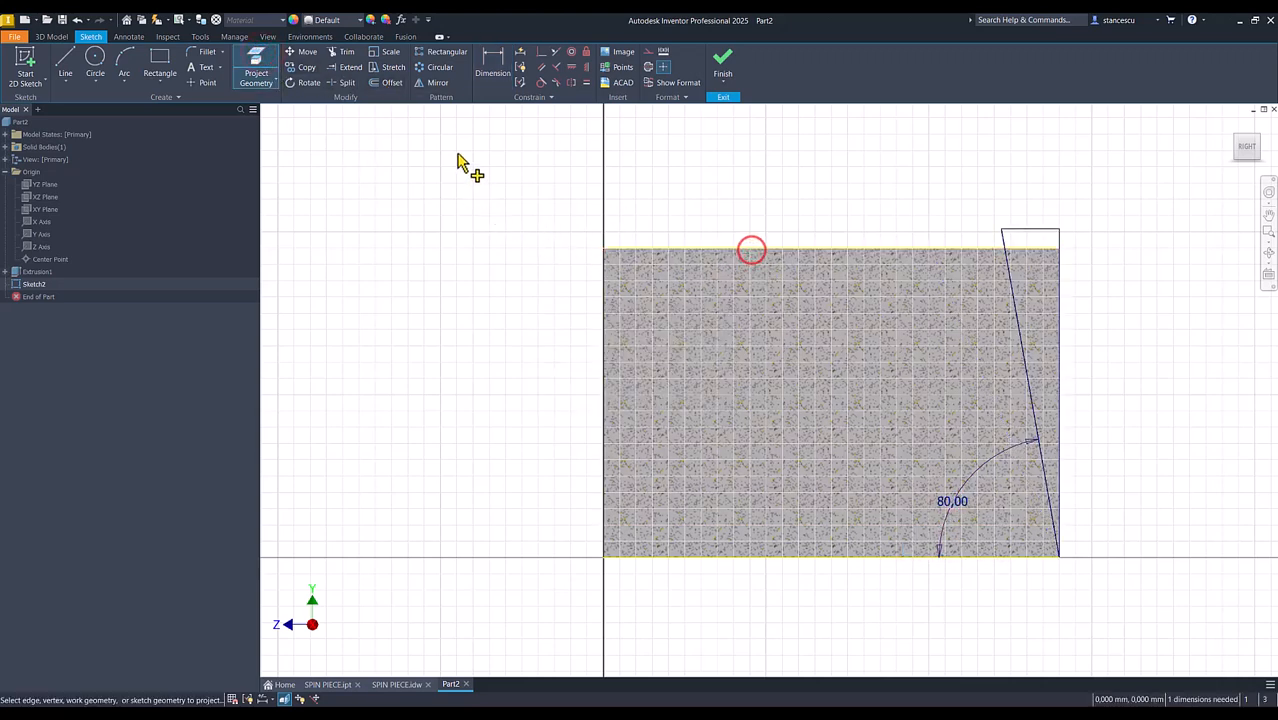
click(556, 55)
click(1049, 231)
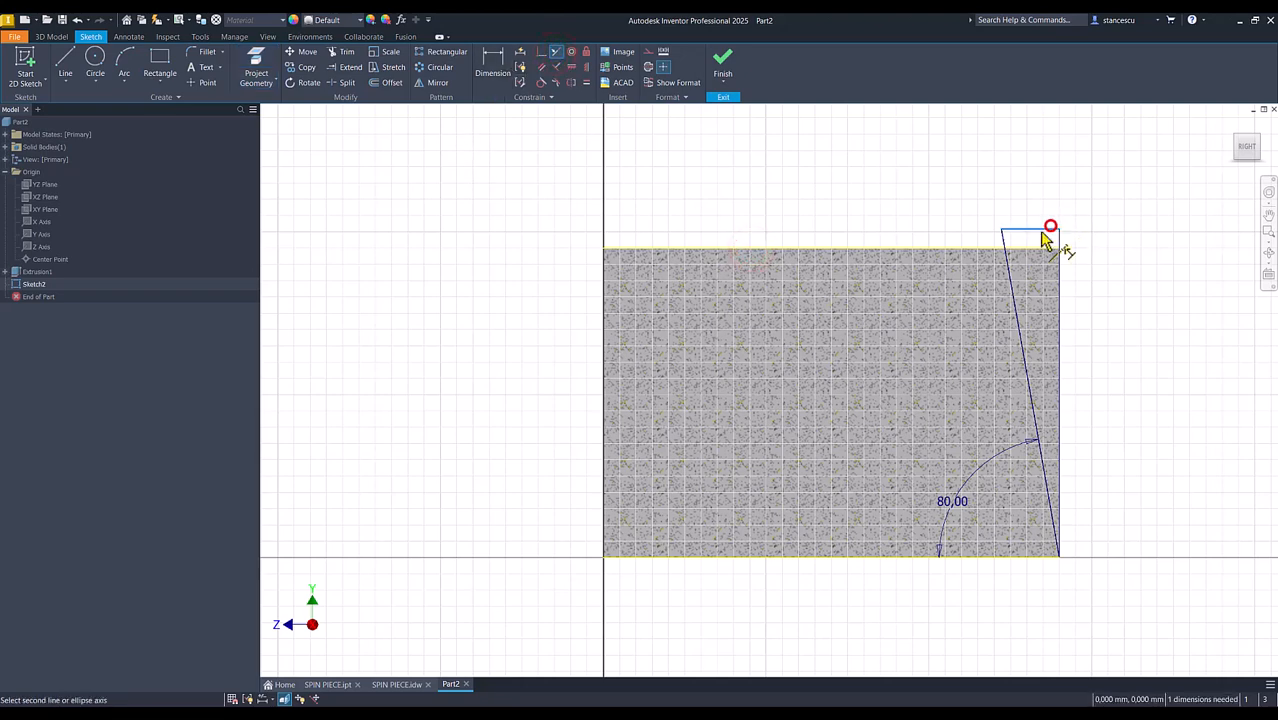
click(983, 250)
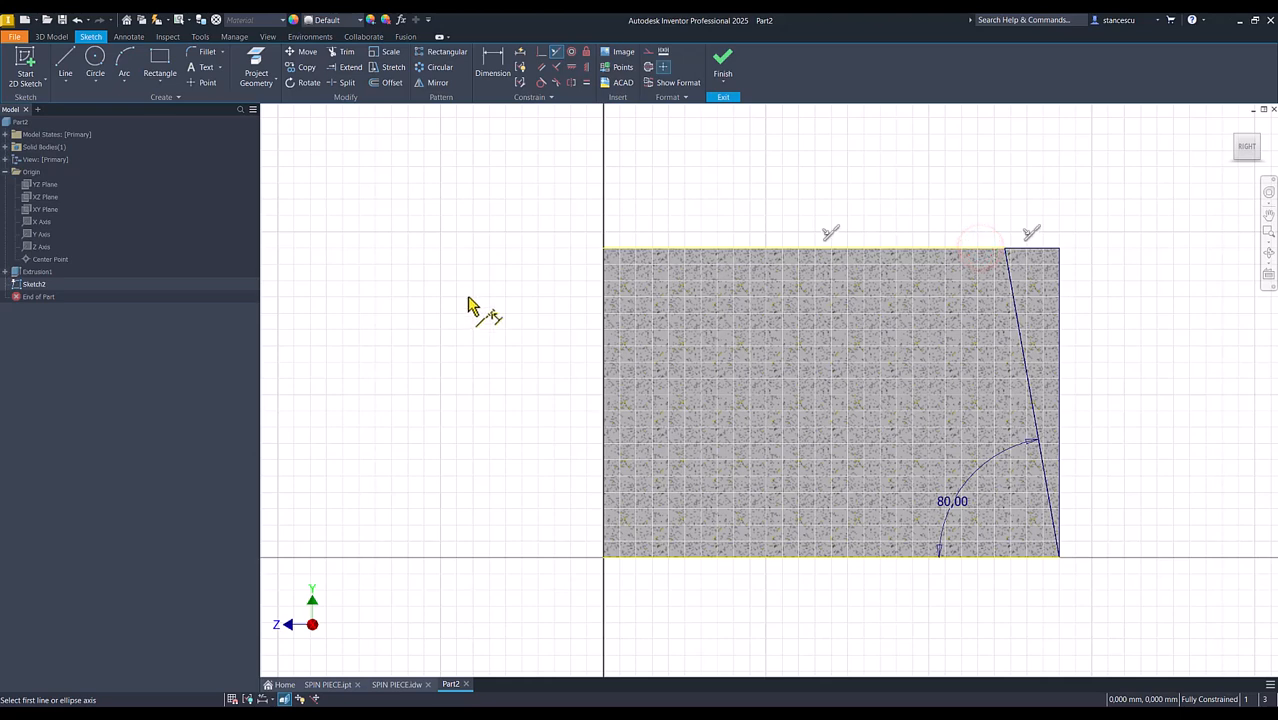
- Finish the sketch and cut the triangular profile symmetrically through all of the body to slope its back end
click(722, 62)
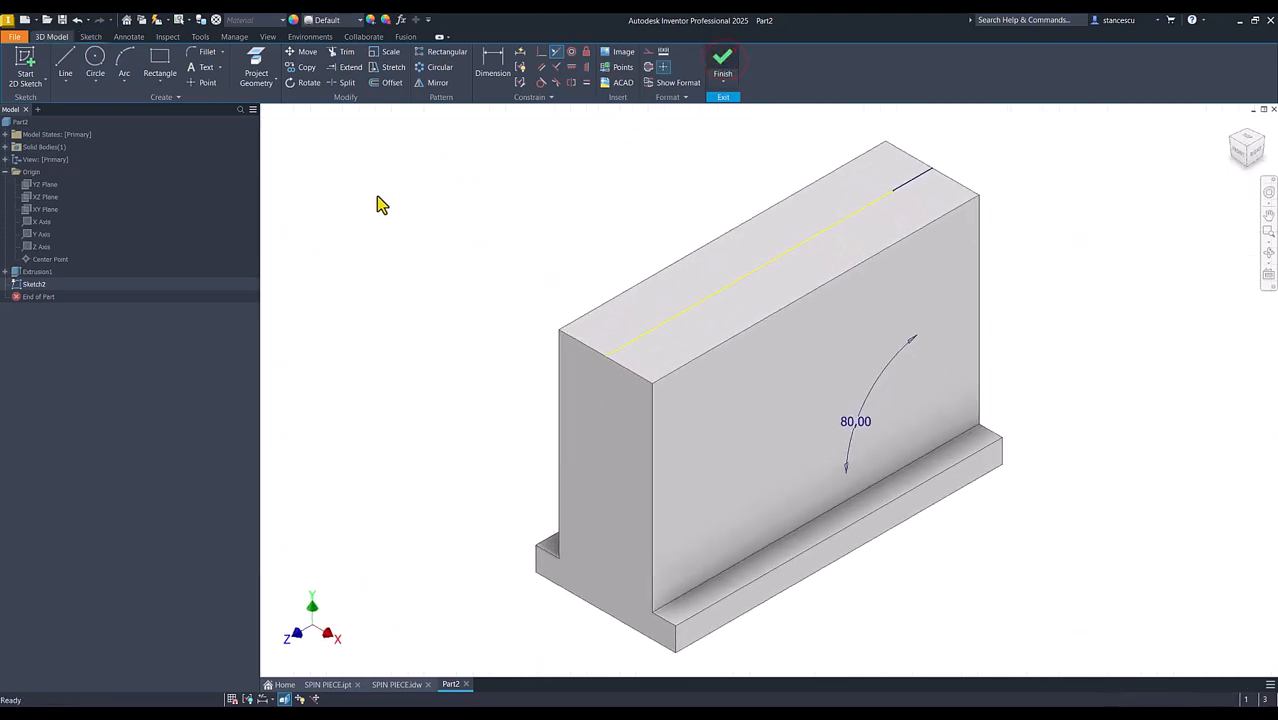
click(66, 62)
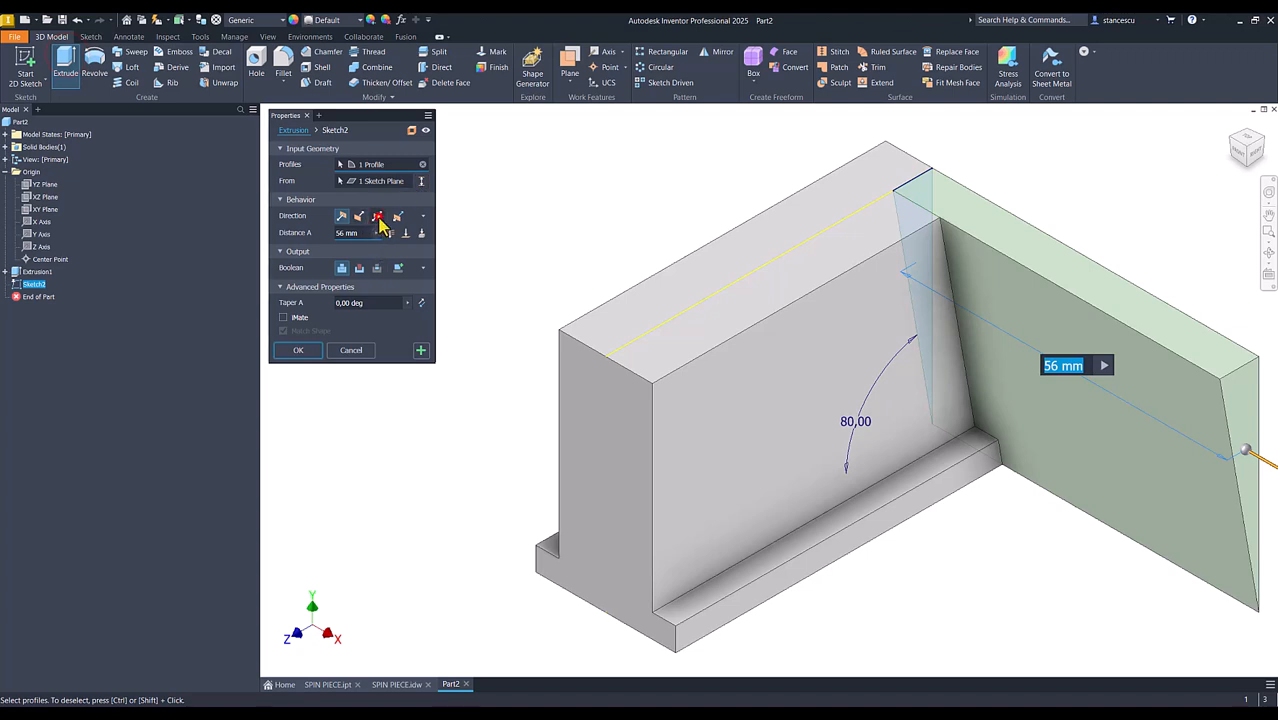
click(377, 217)
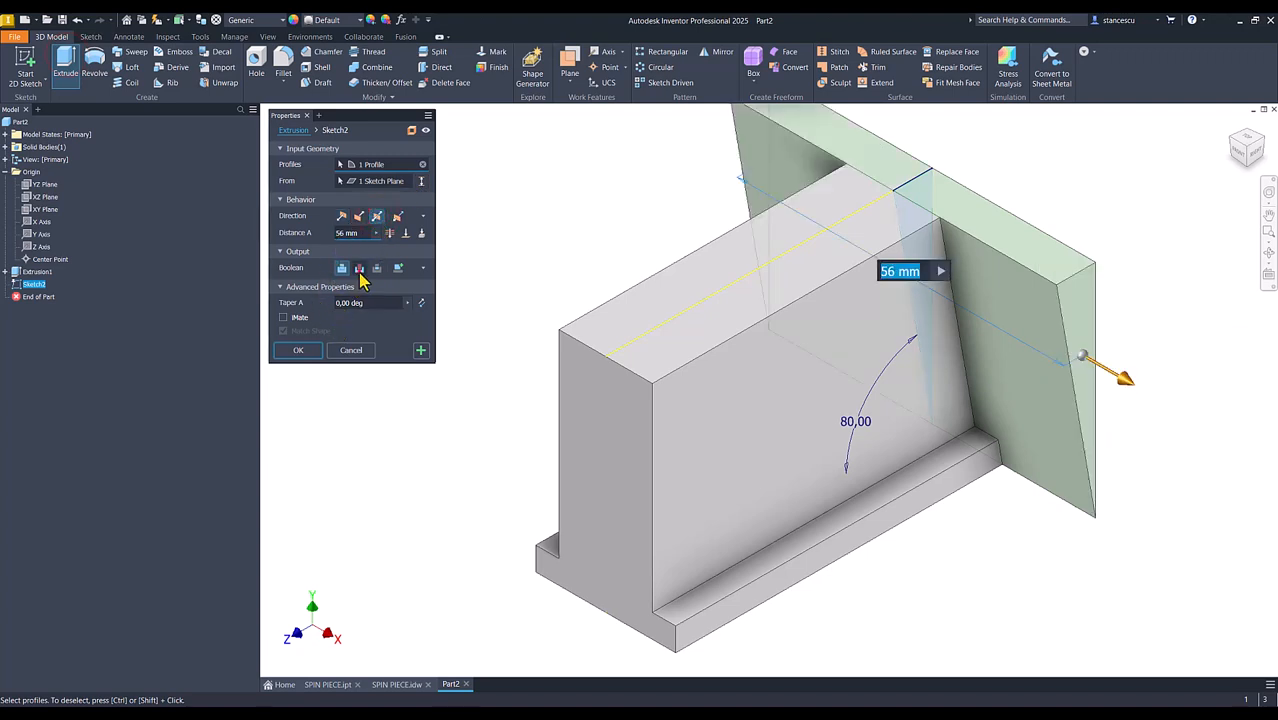
click(359, 268)
click(390, 233)
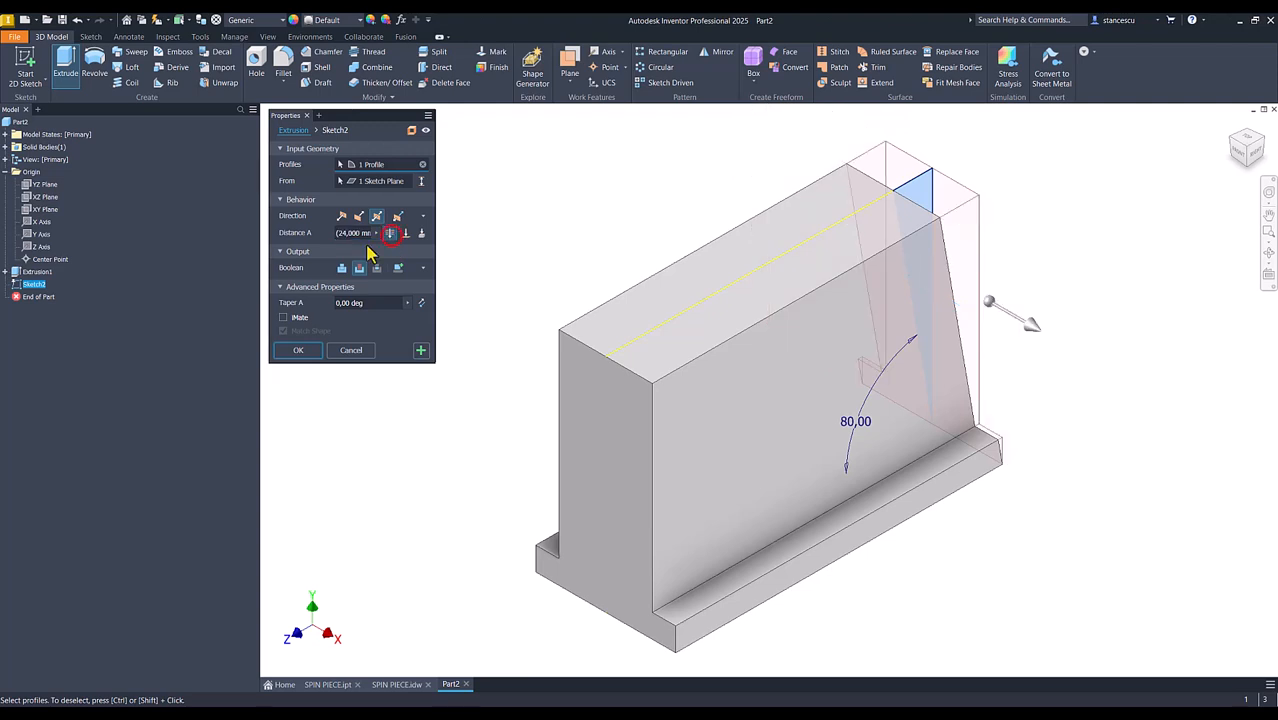
click(298, 351)
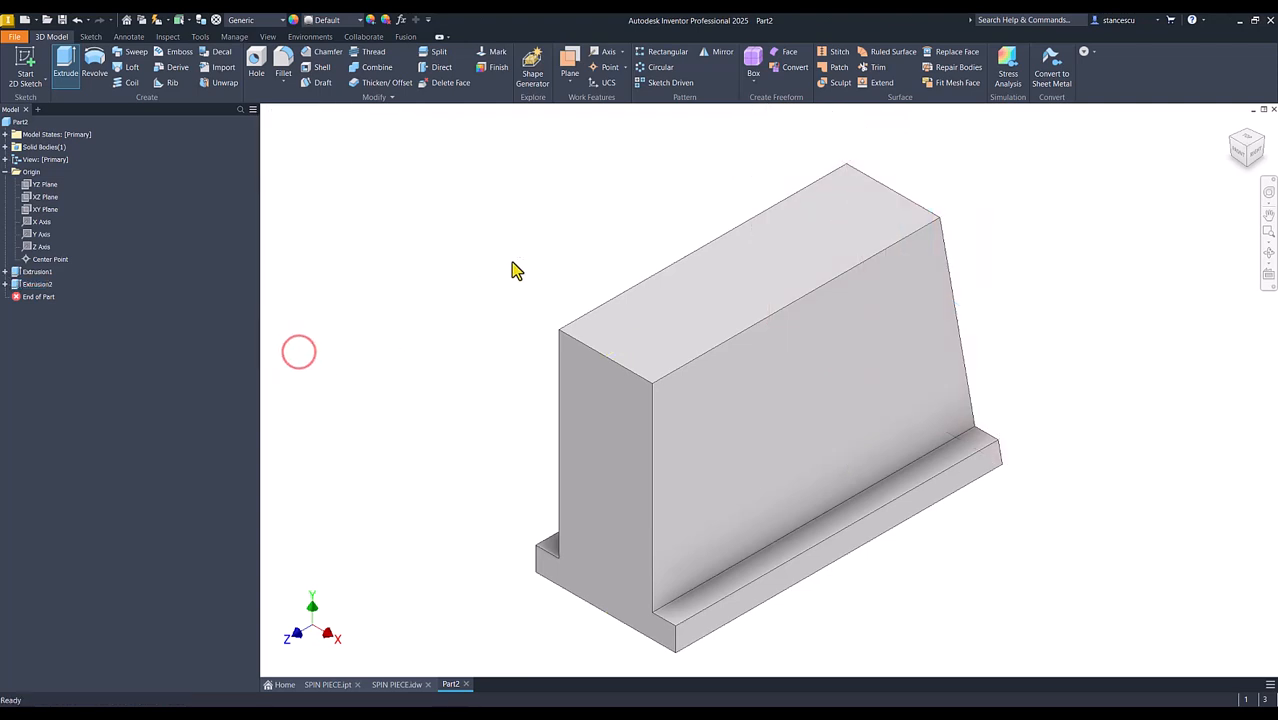
key(F6)
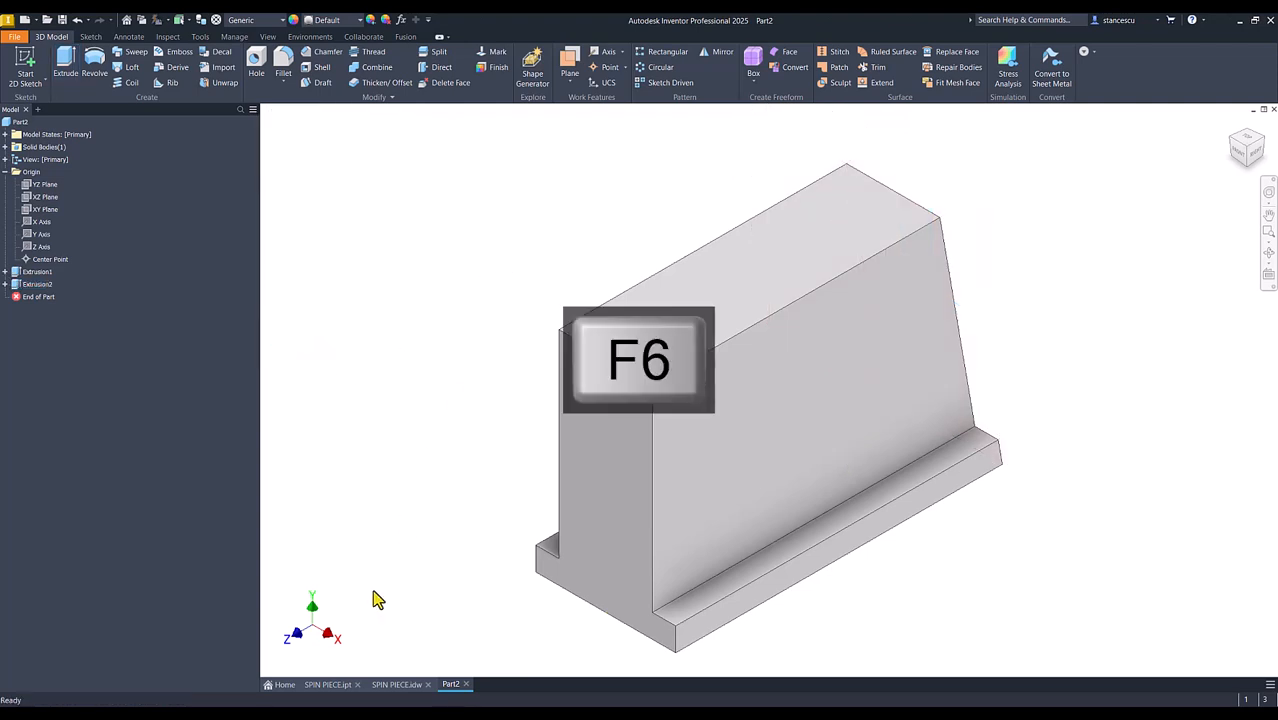
- Examine the stepped front end of the finished SPIN PIECE.ipt part and check the SPIN PIECE.idw drawing, returning to Part2
click(328, 684)
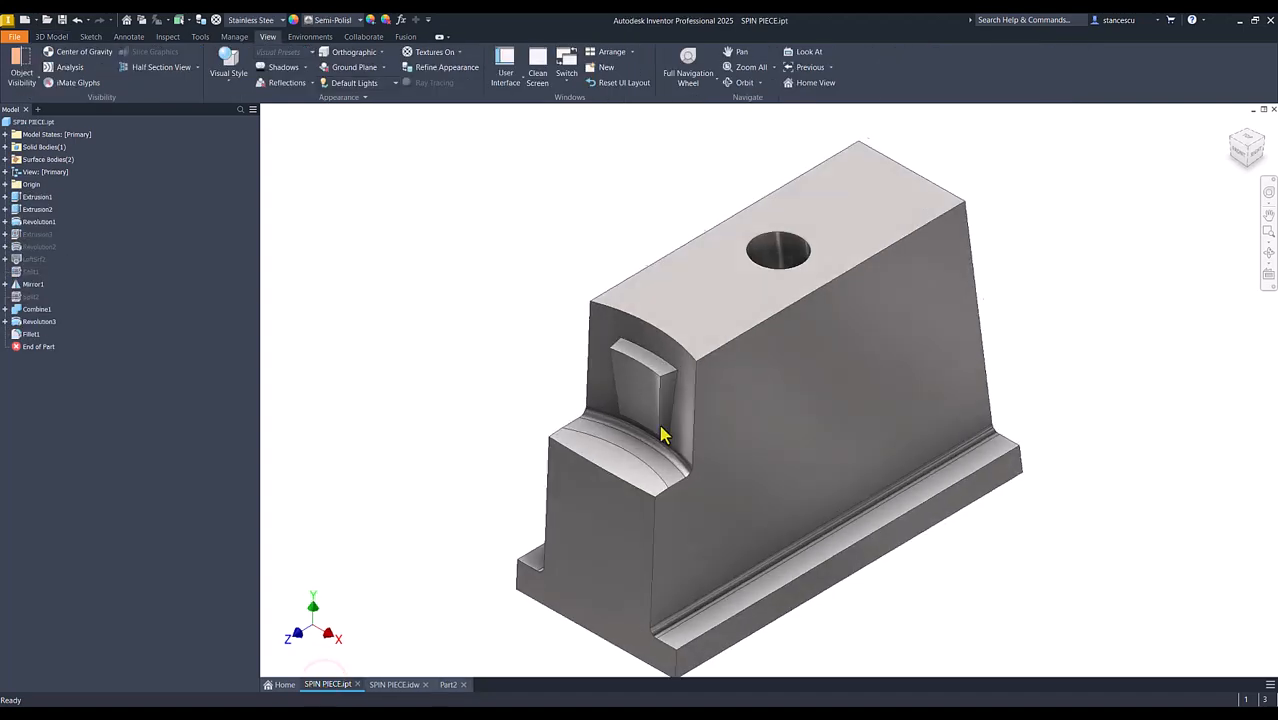
scroll(645, 450, up, 5)
shift+middle_drag(708, 462, 613, 148)
shift+middle_drag(545, 258, 616, 436)
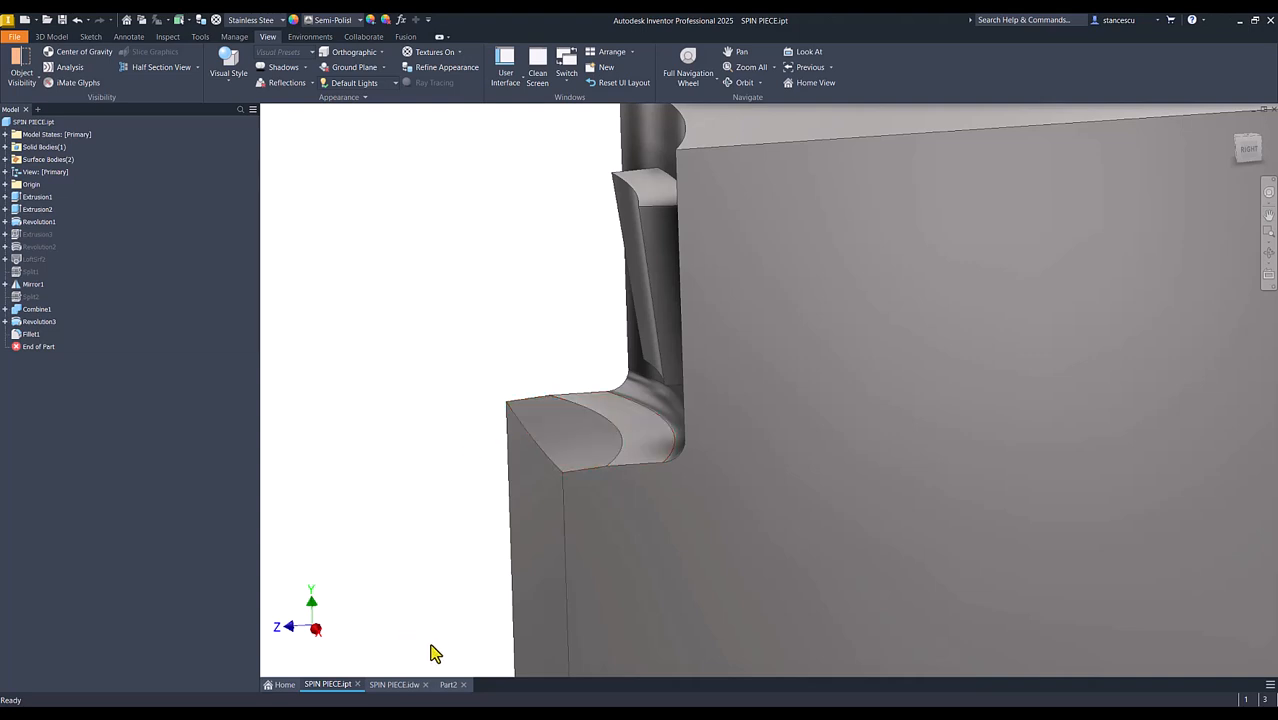
key(F6)
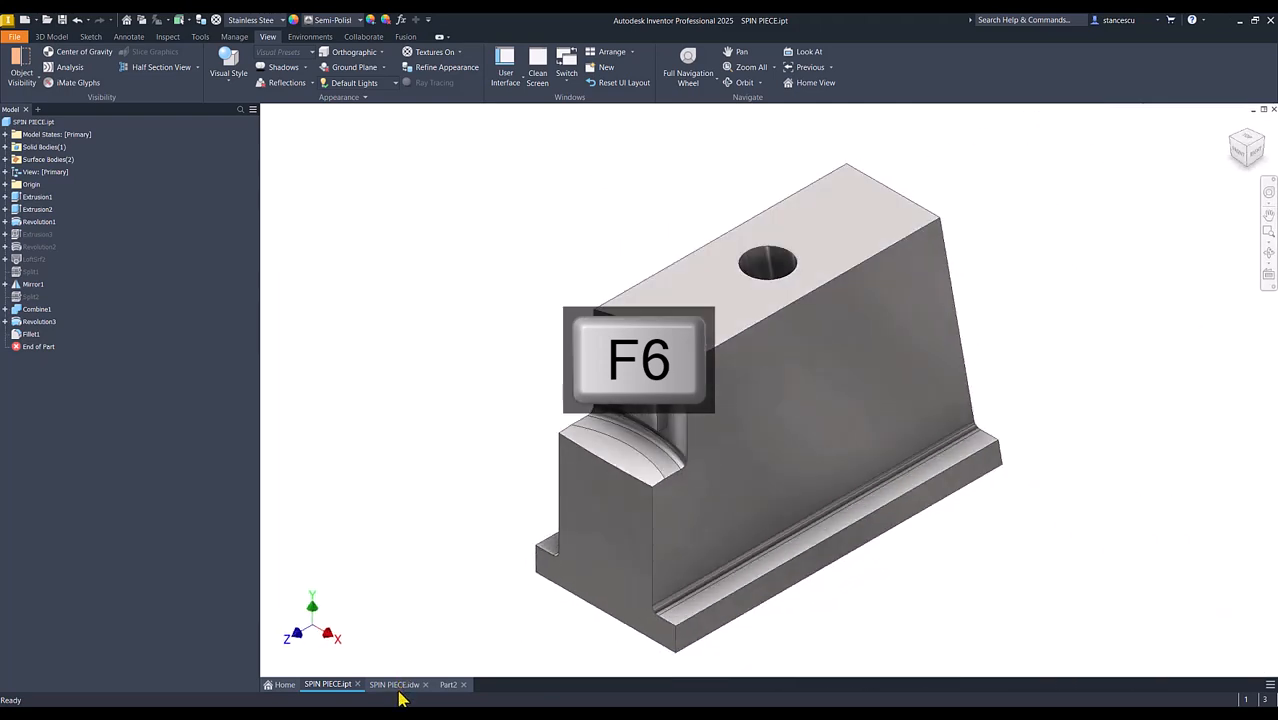
click(395, 685)
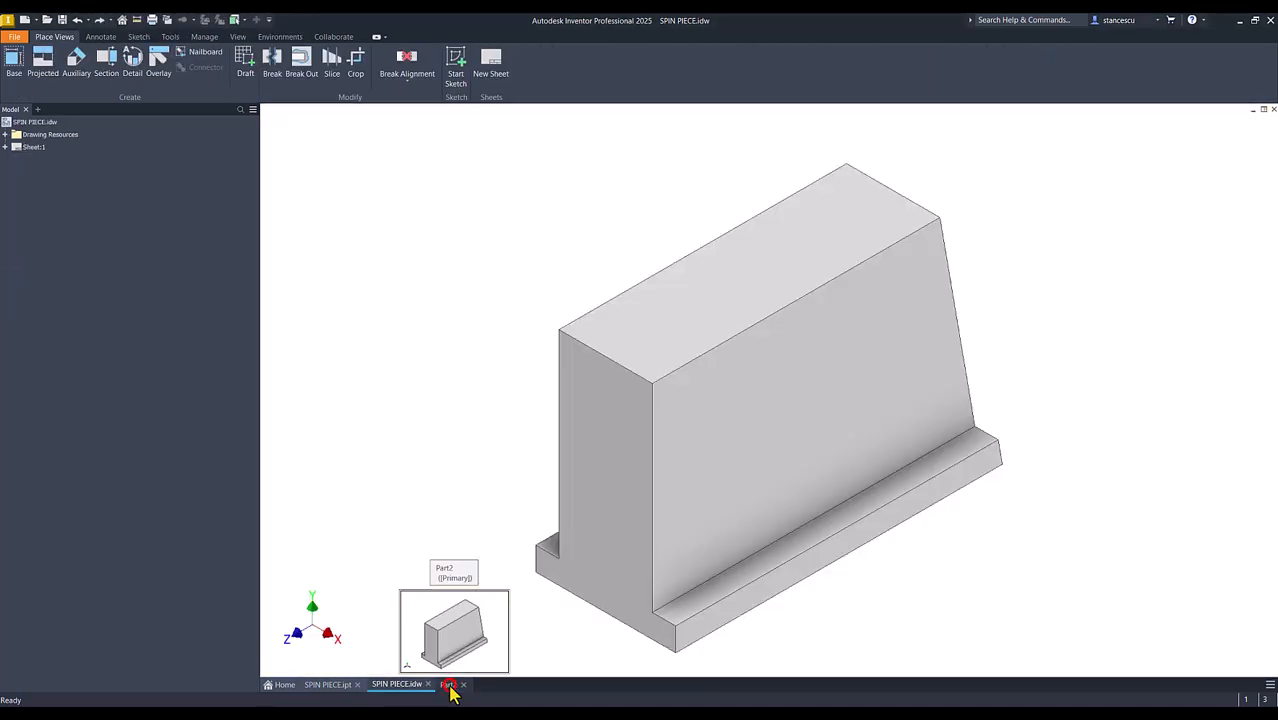
click(449, 686)
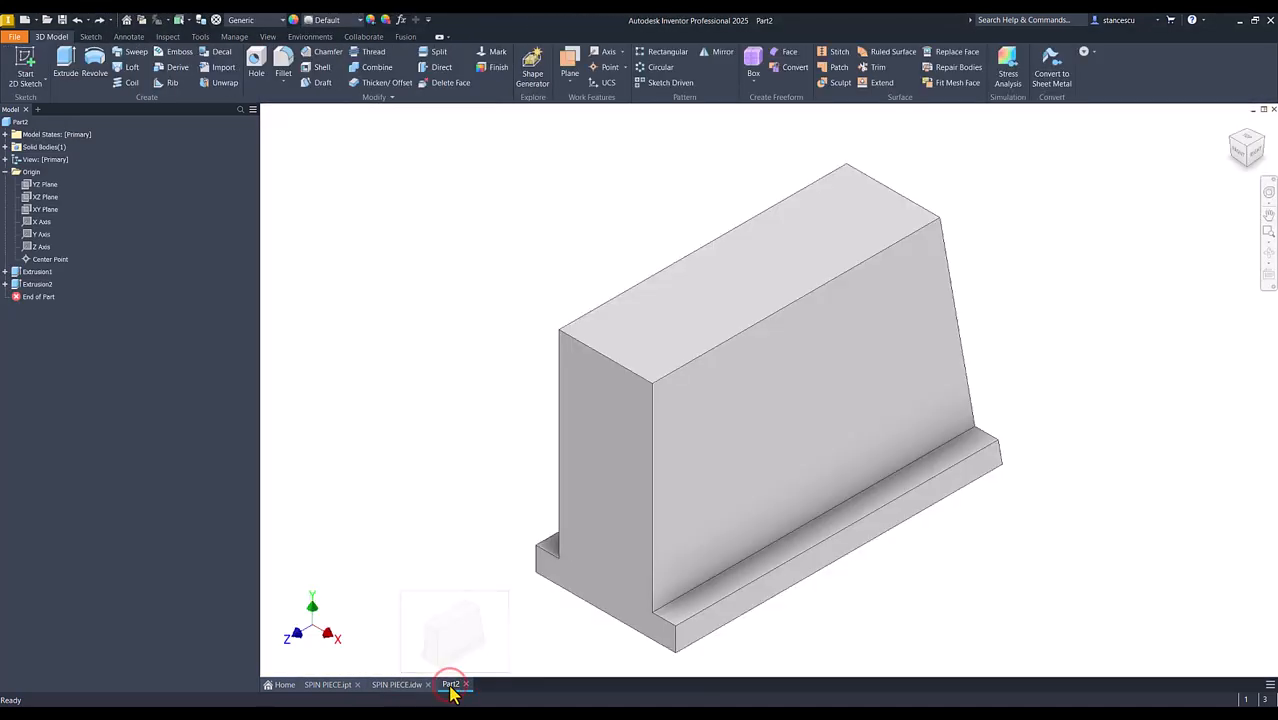
- Start a new sketch on the YZ plane with the body sliced at the sketch plane
click(41, 186)
right_click(43, 195)
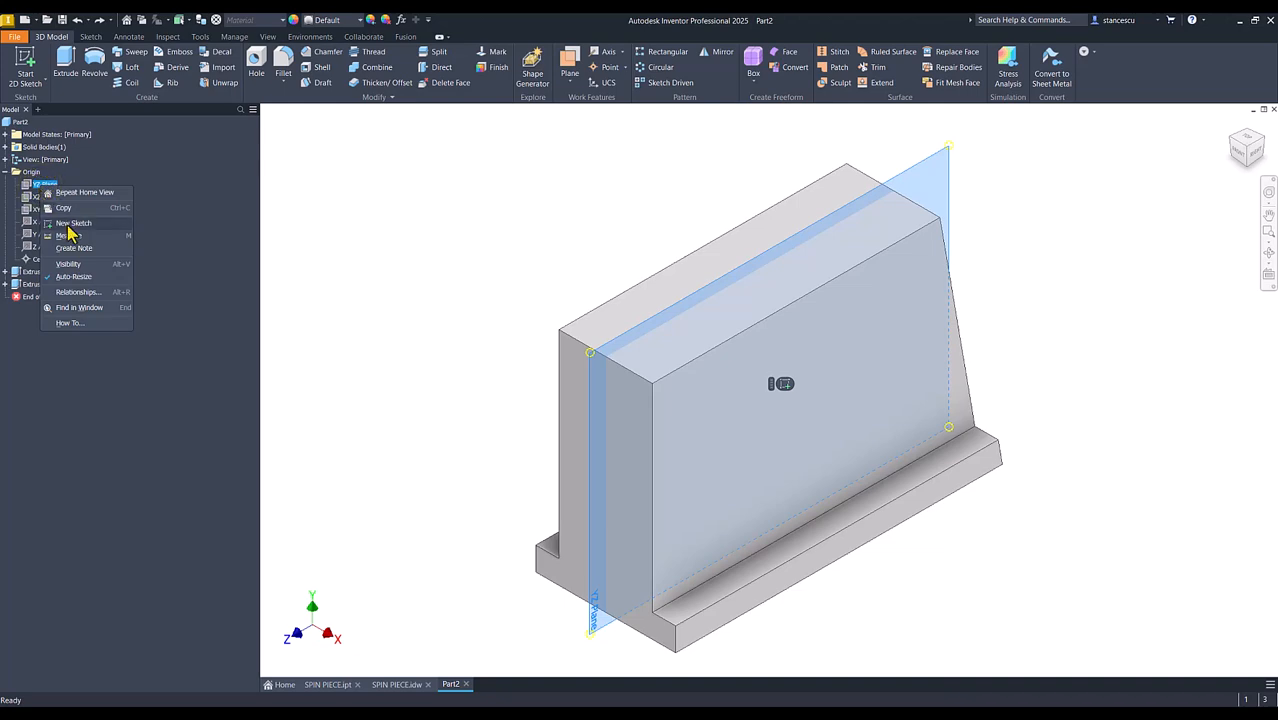
click(70, 224)
key(Num_Lock)
key(F7)
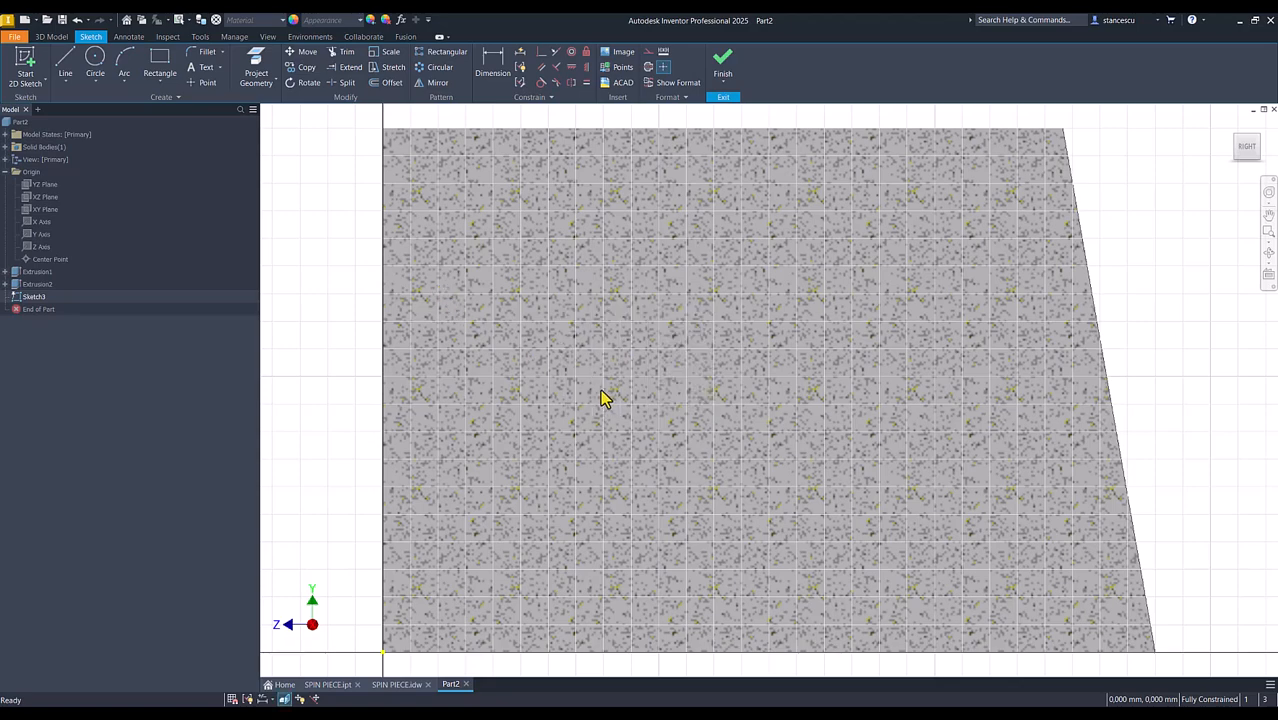
scroll(418, 298, down, 3)
middle_drag(474, 331, 656, 414)
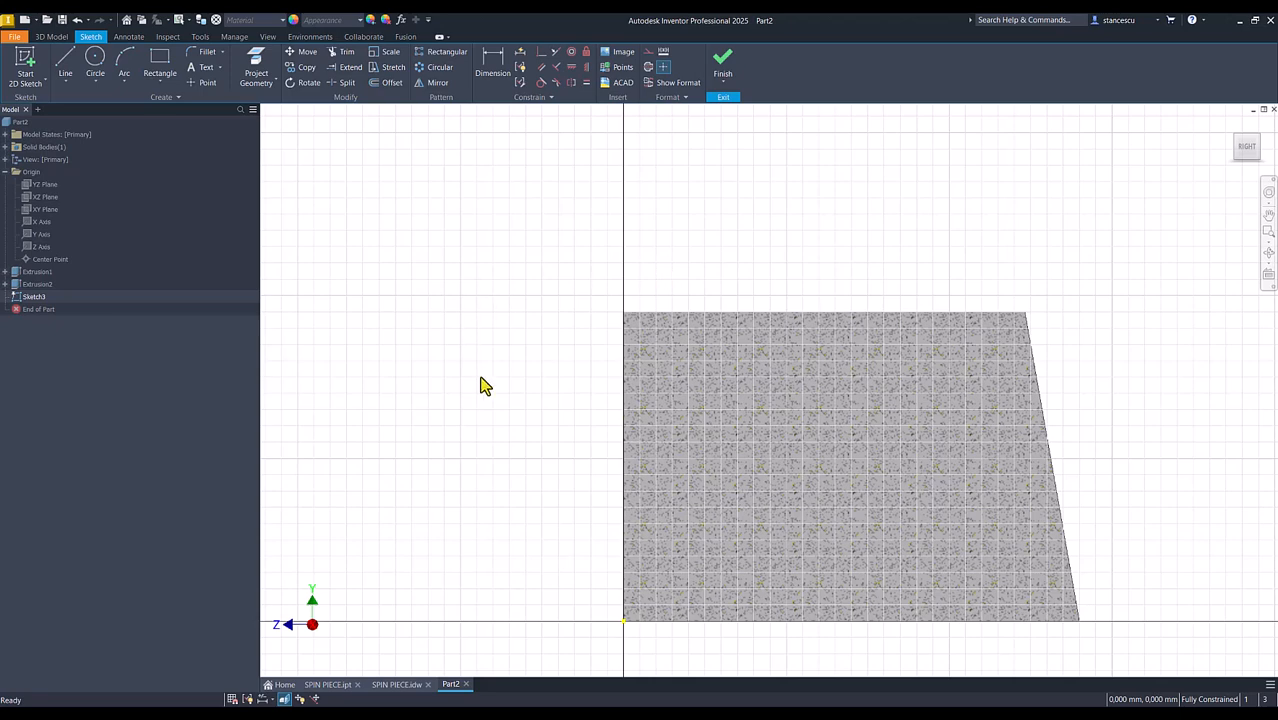
- Sketch a closed notch profile at the body's upper front corner, about 9.5 mm wide and 8.8 mm deep, with its floor slanting down to the front edge
click(66, 64)
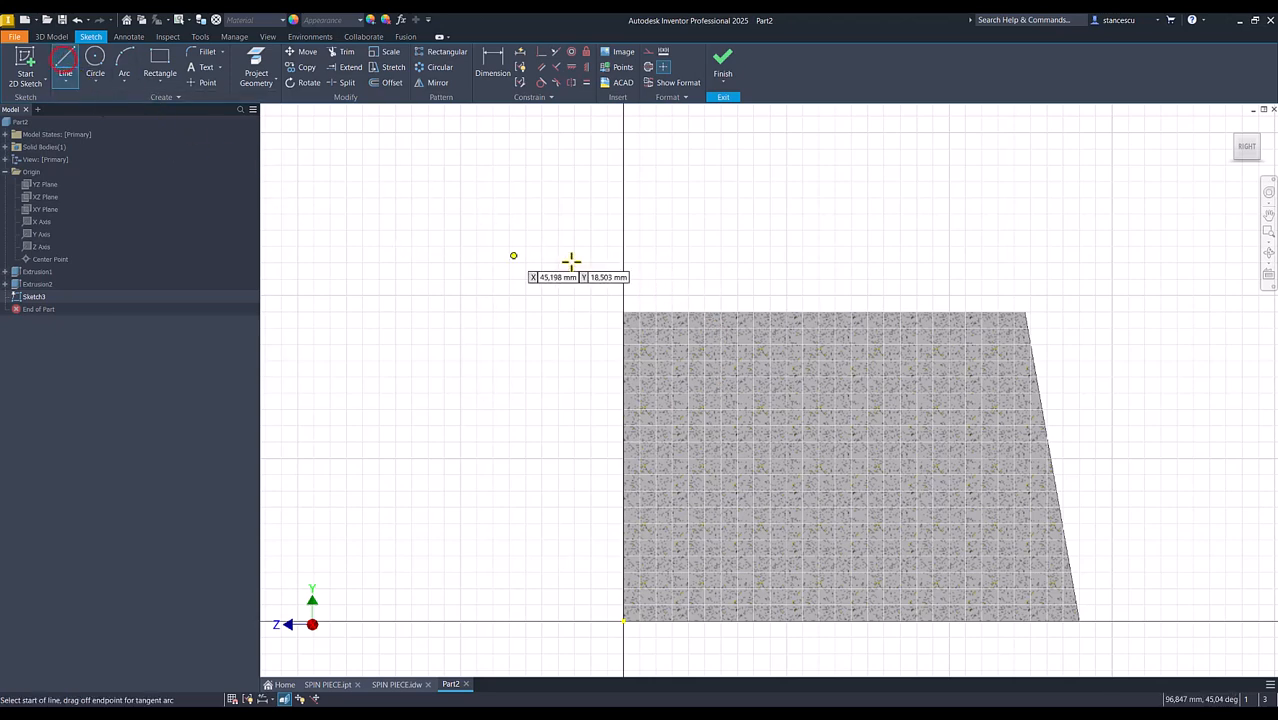
click(701, 314)
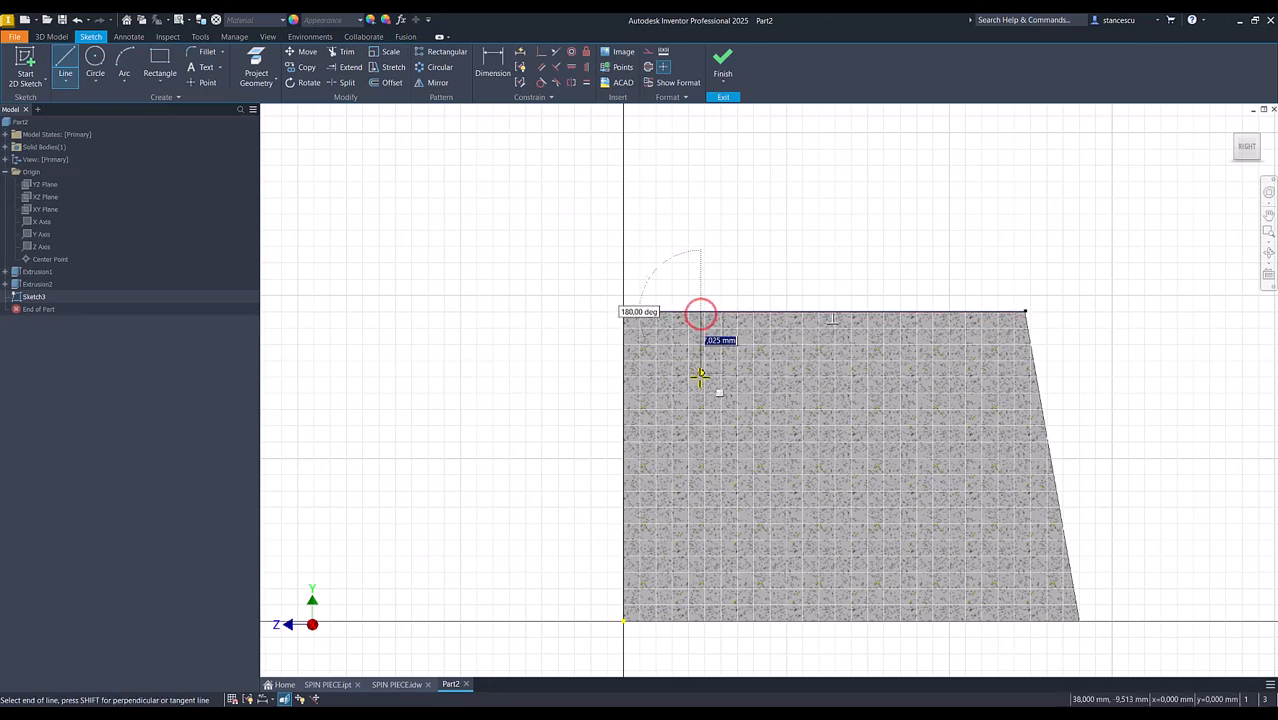
click(701, 383)
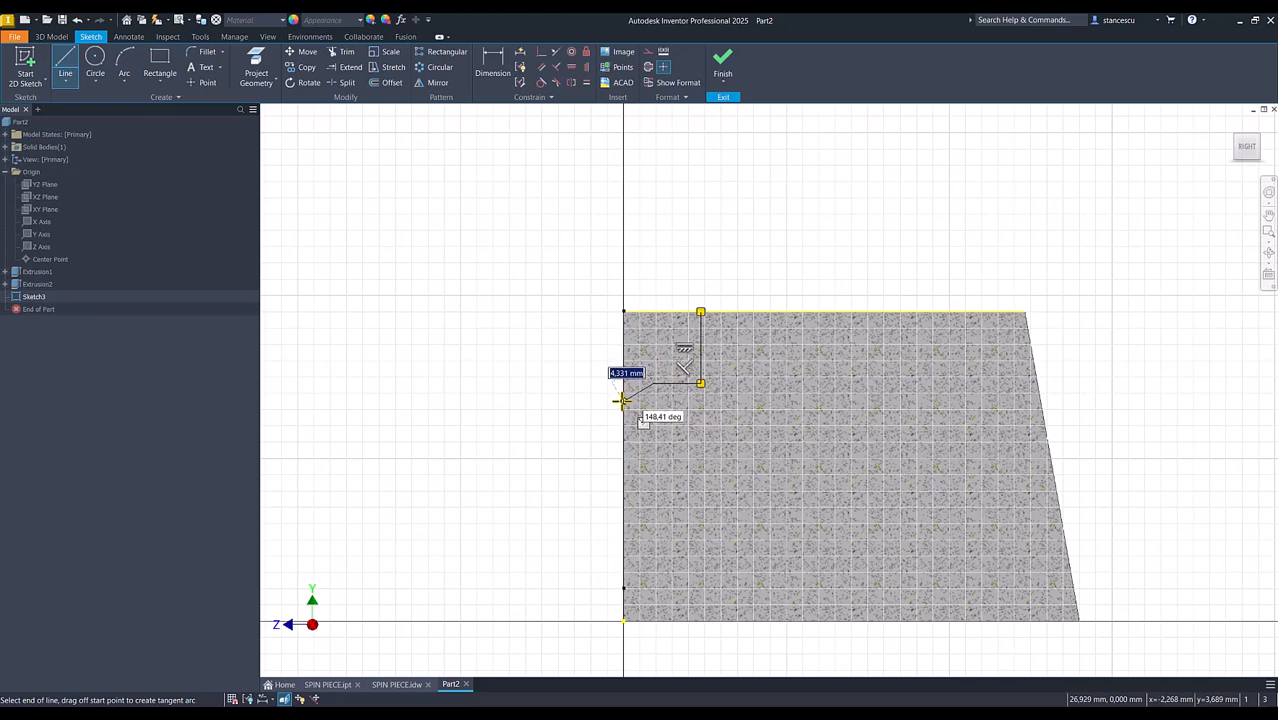
double_click(623, 398)
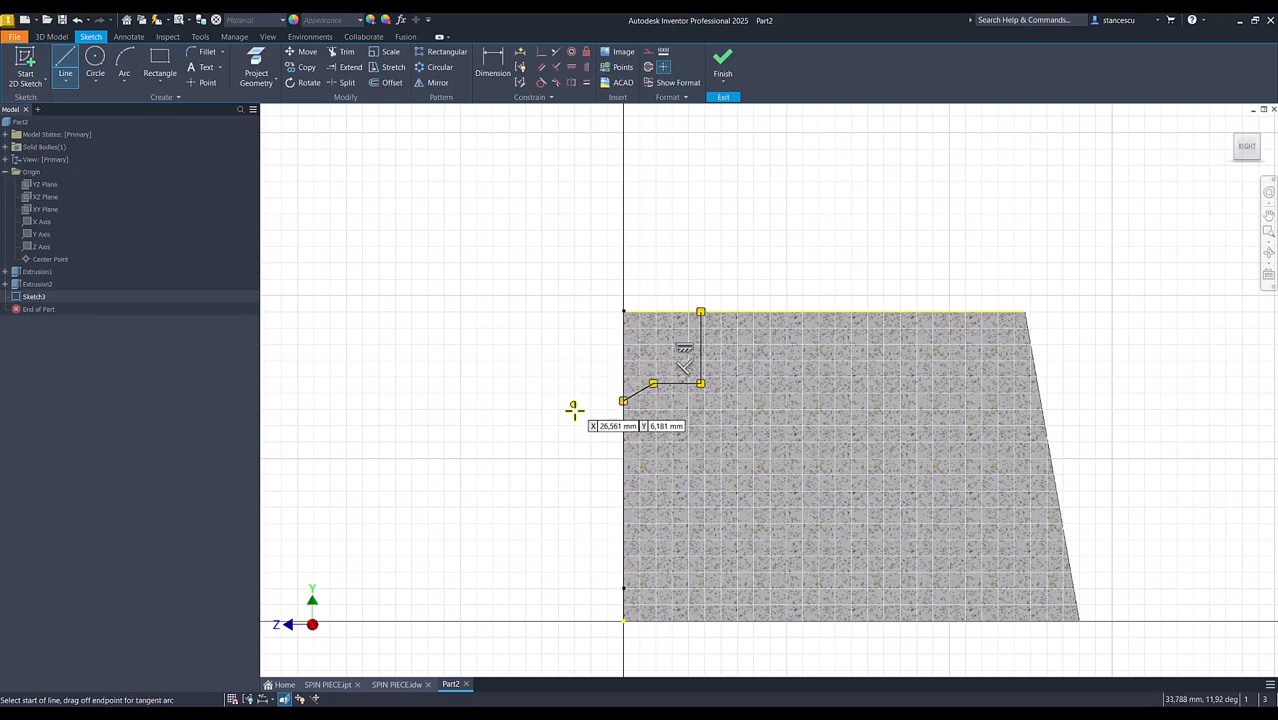
click(621, 402)
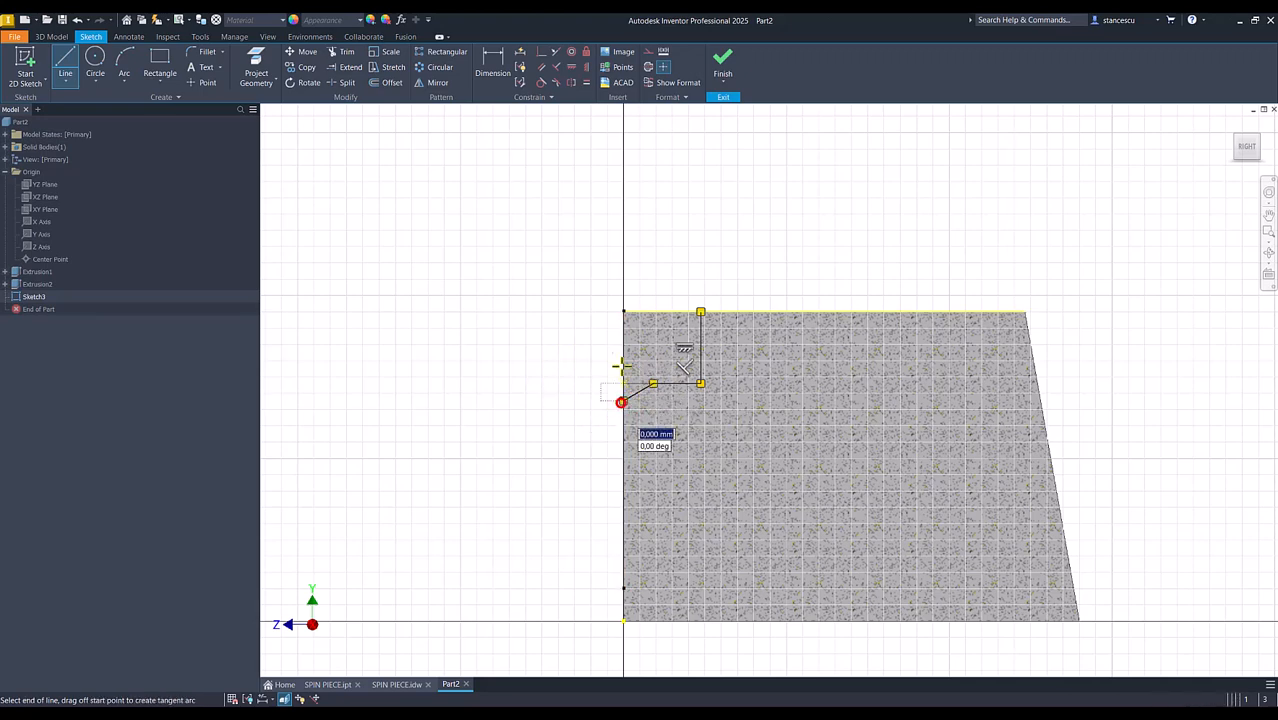
click(621, 312)
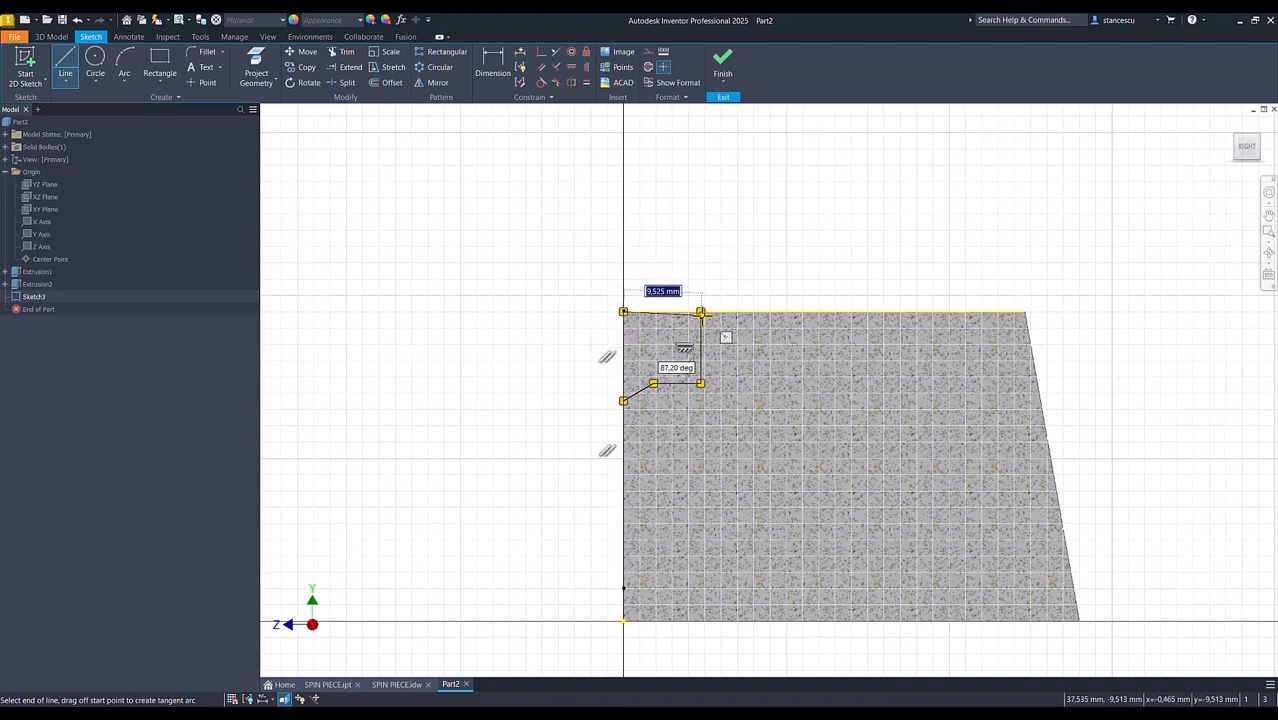
double_click(700, 312)
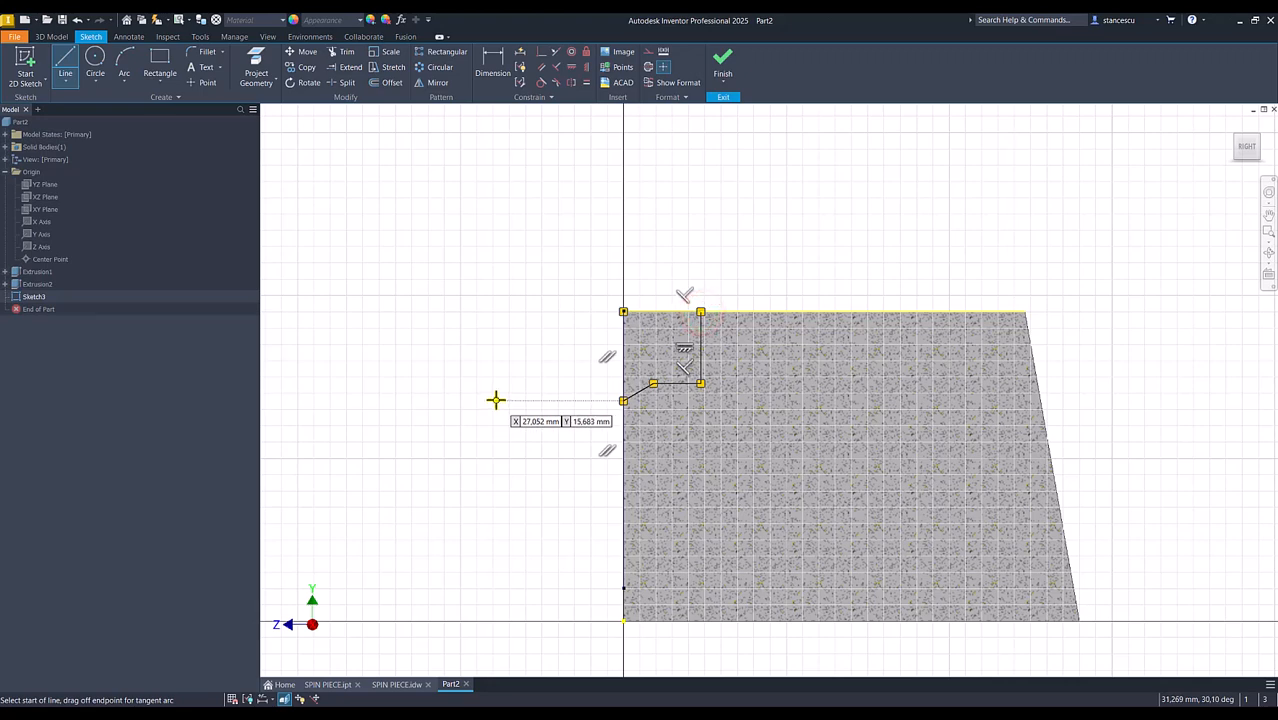
key(Escape)
- Dimension the notch's vertical inner side as 15.2 mm and move the slanted line's front endpoint below the horizontal floor line
click(492, 64)
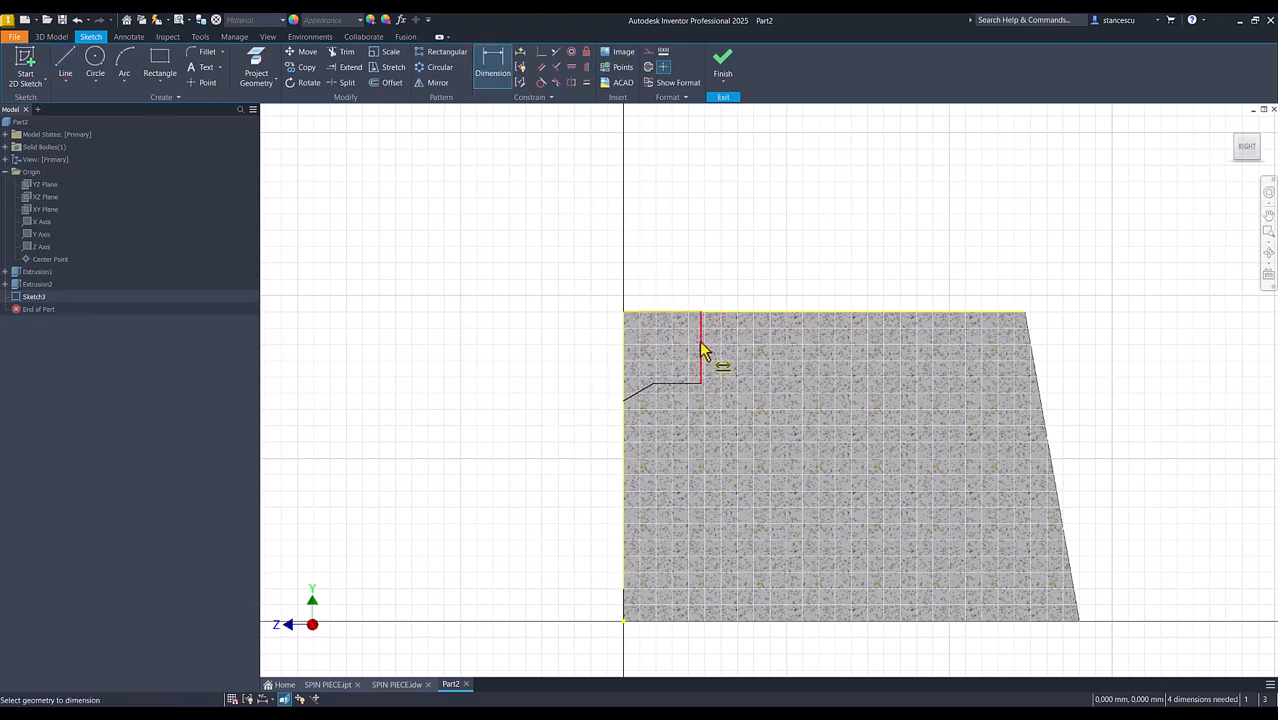
click(702, 345)
click(746, 276)
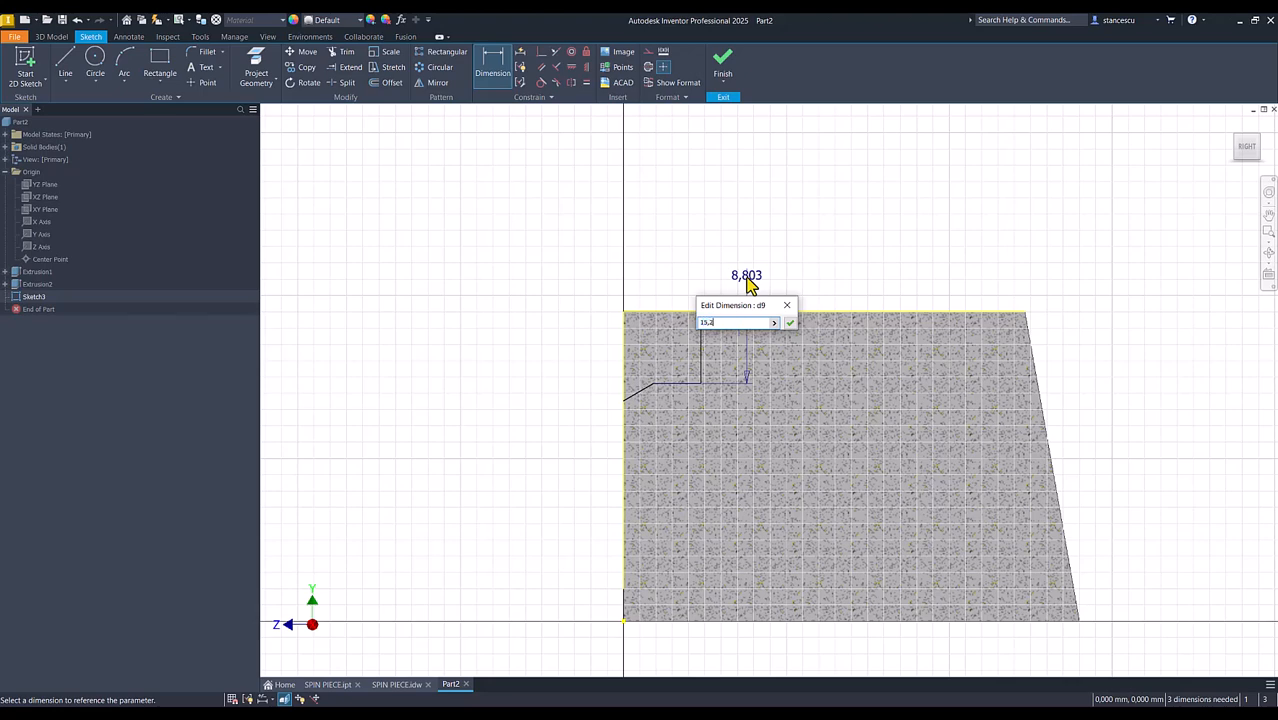
key(Return)
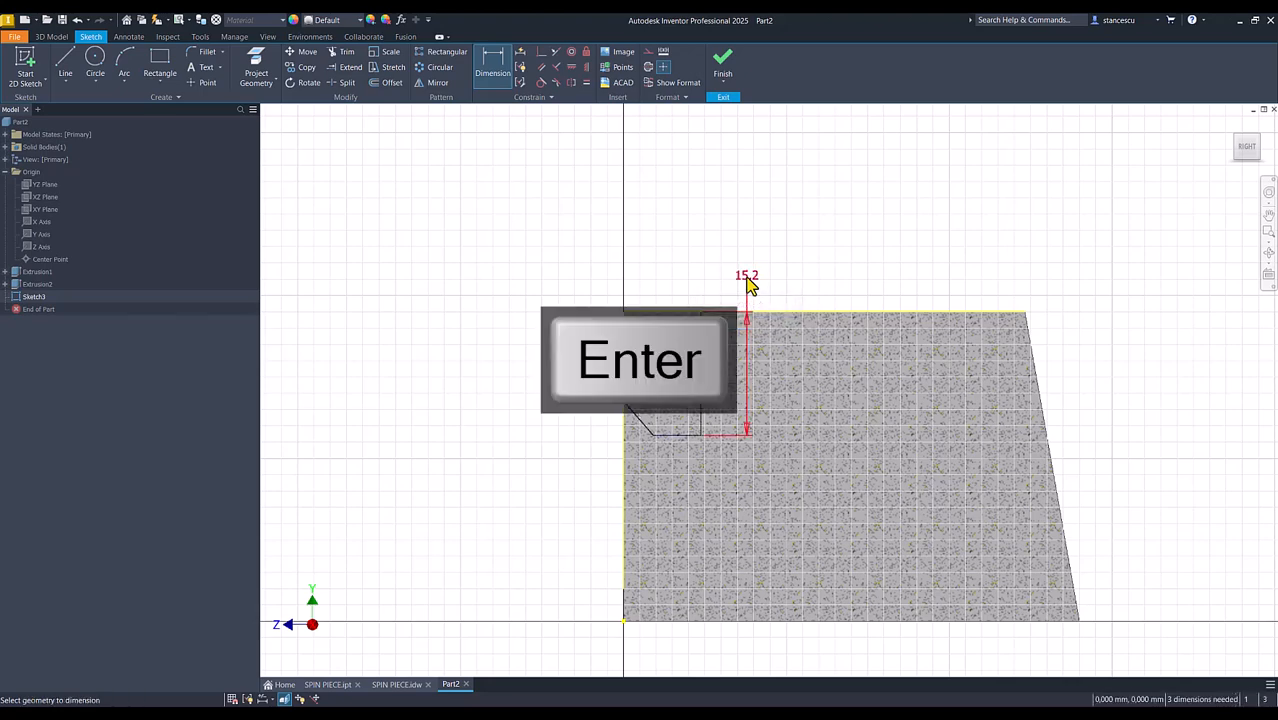
key(Escape)
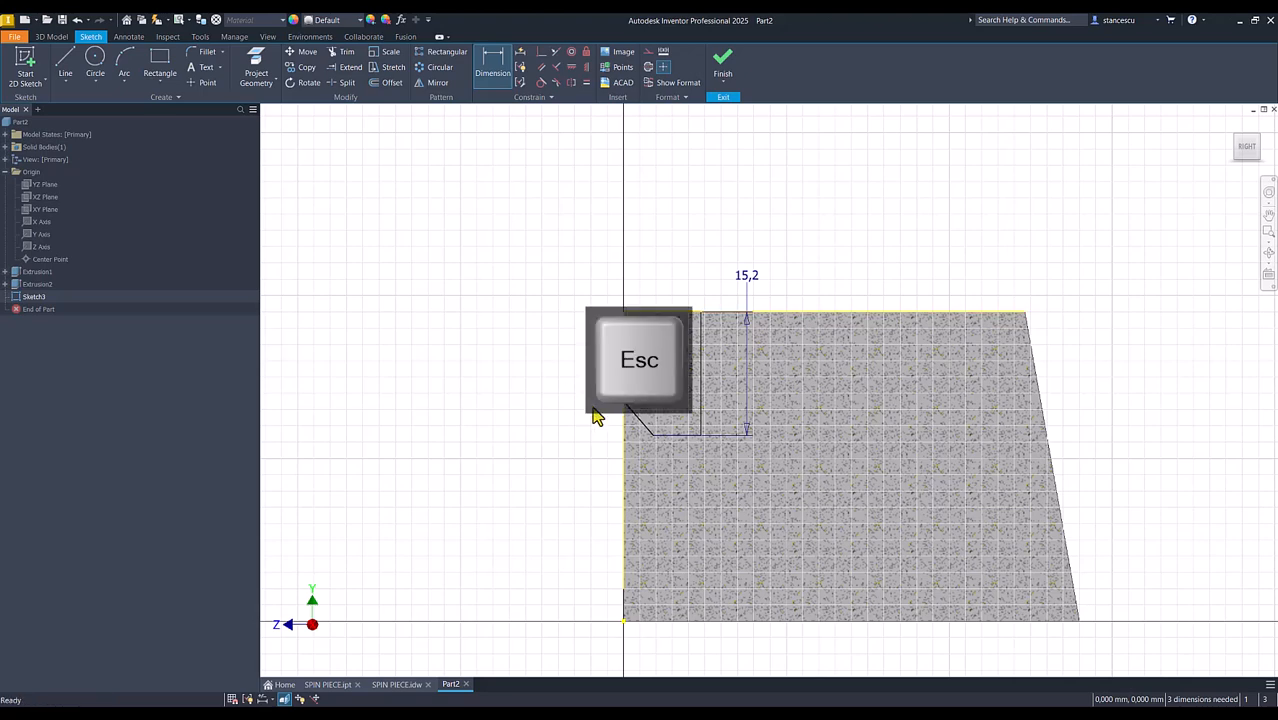
drag(623, 405, 623, 455)
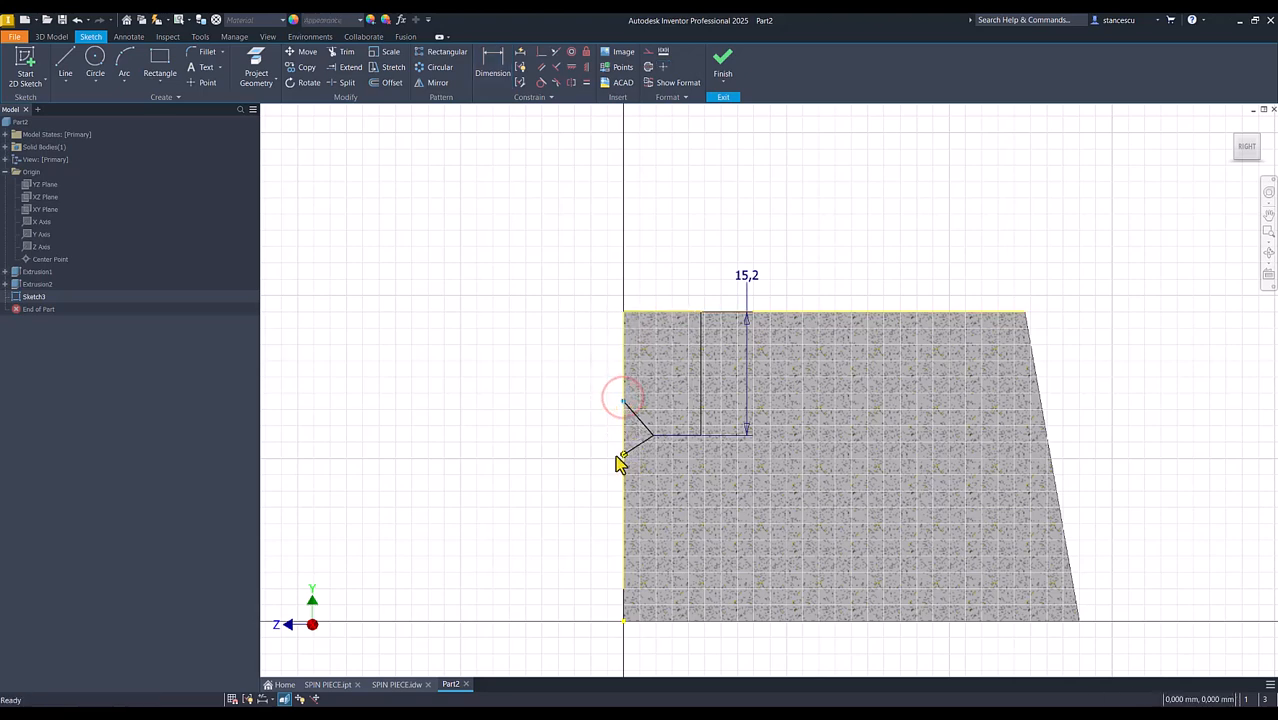
- Dimension the angle between the notch's horizontal floor line and its slanted line as 5°
click(502, 74)
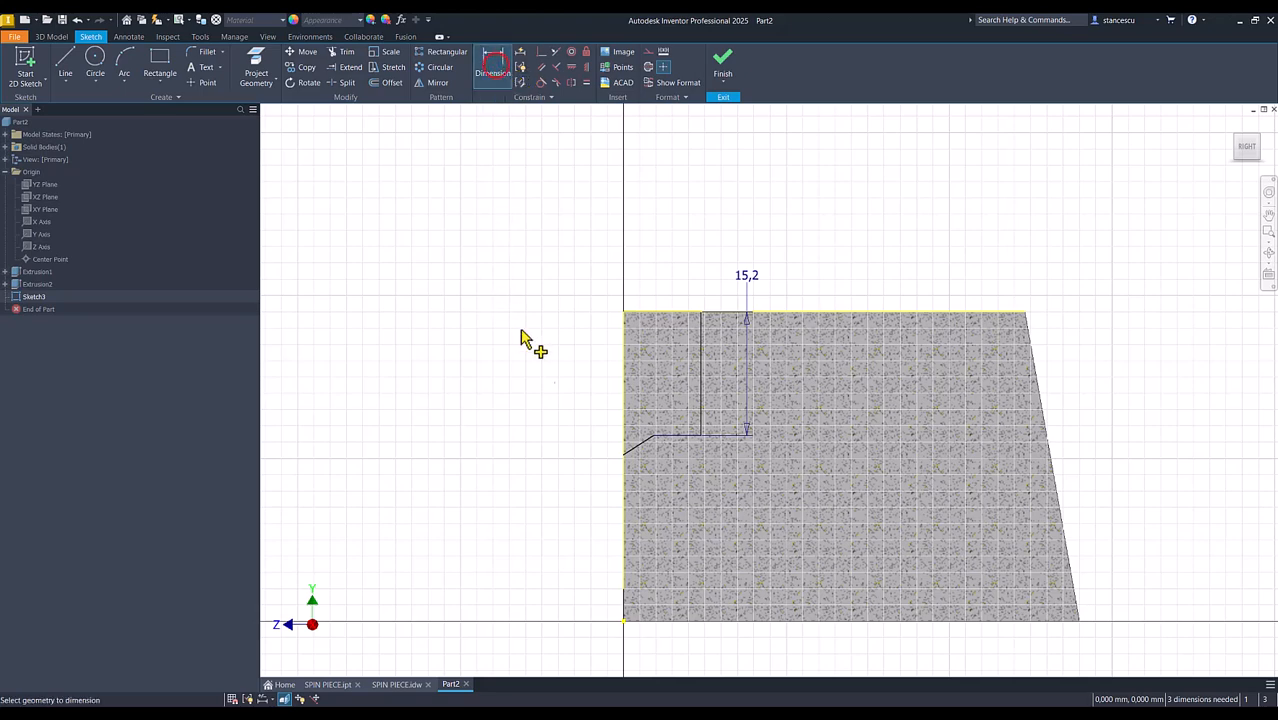
click(665, 438)
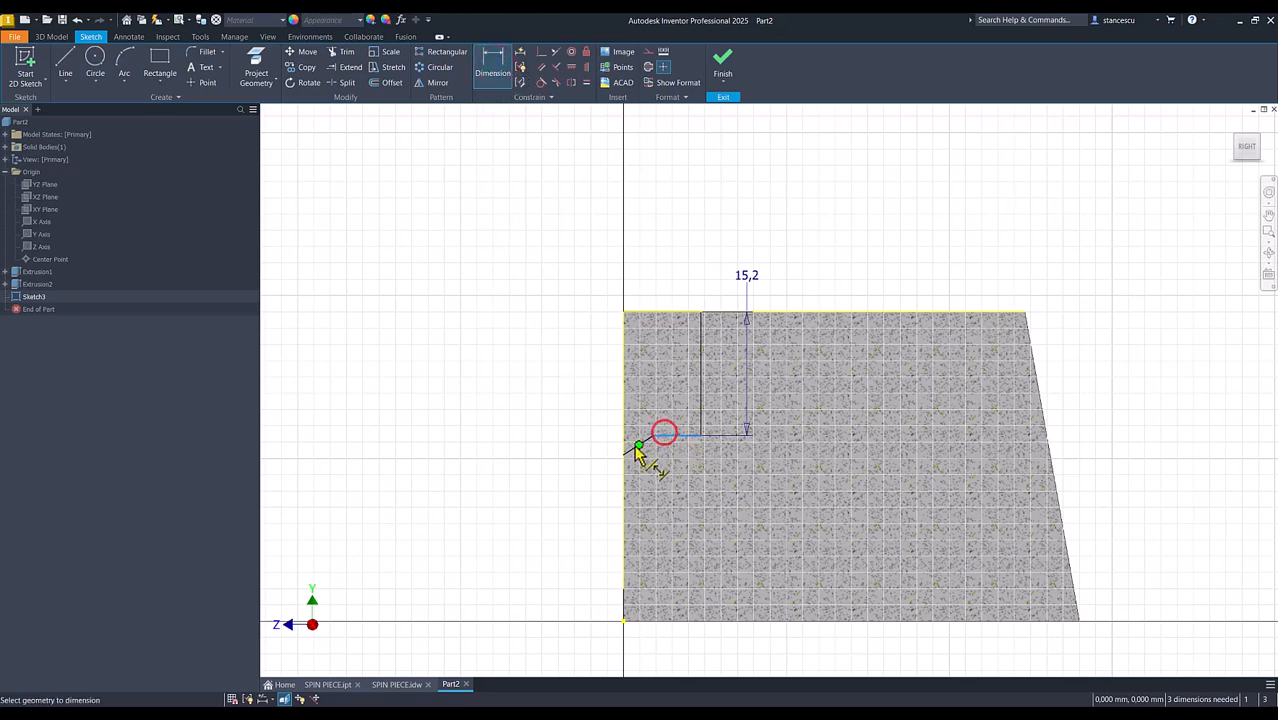
click(645, 445)
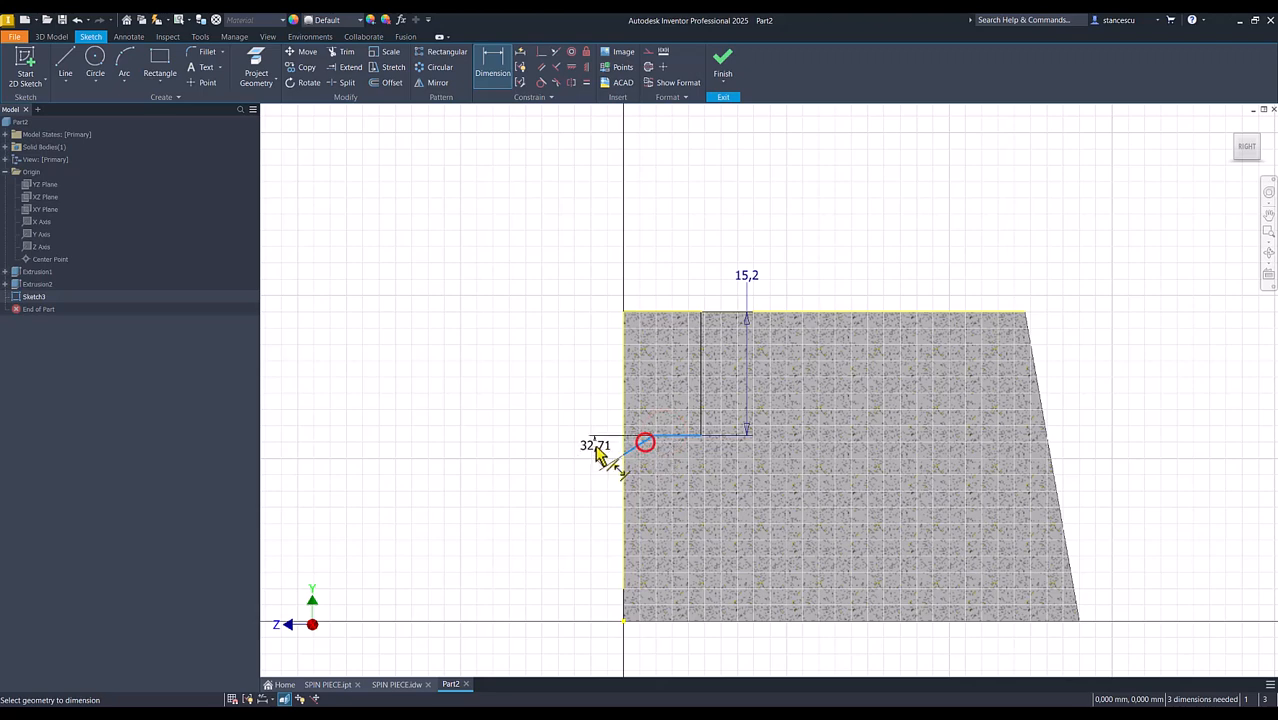
click(584, 449)
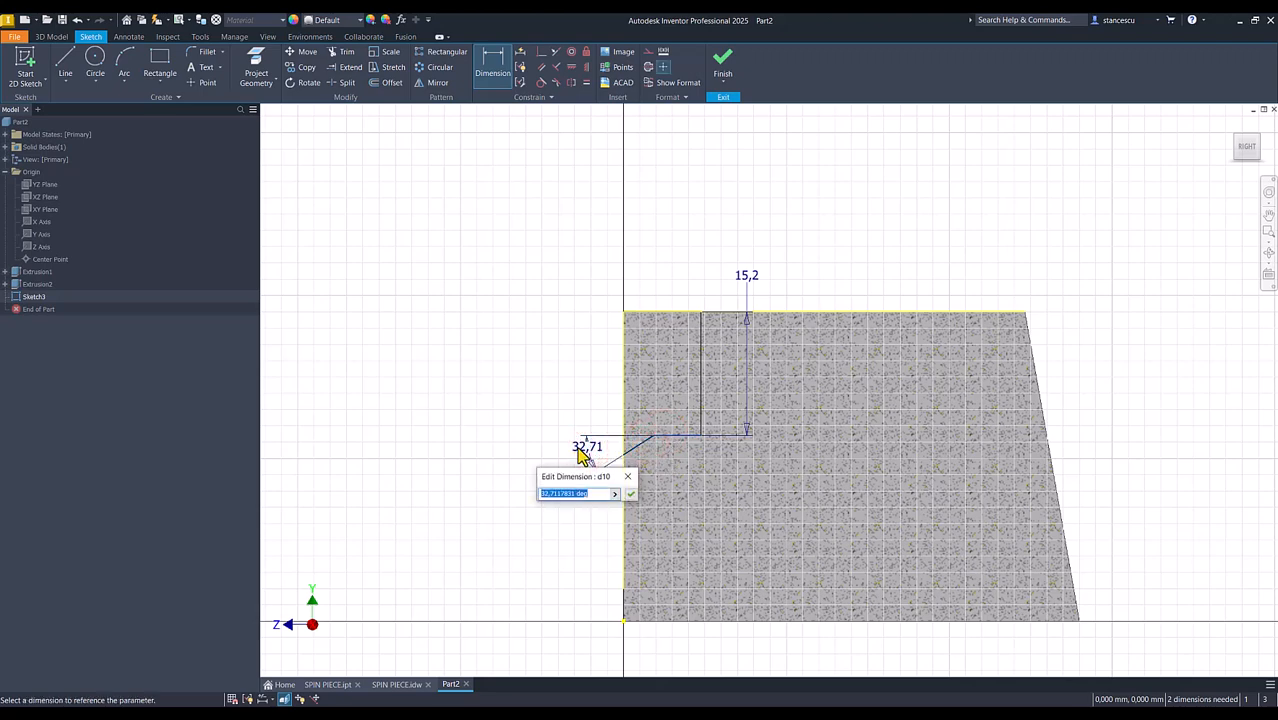
text(5)
key(Return)
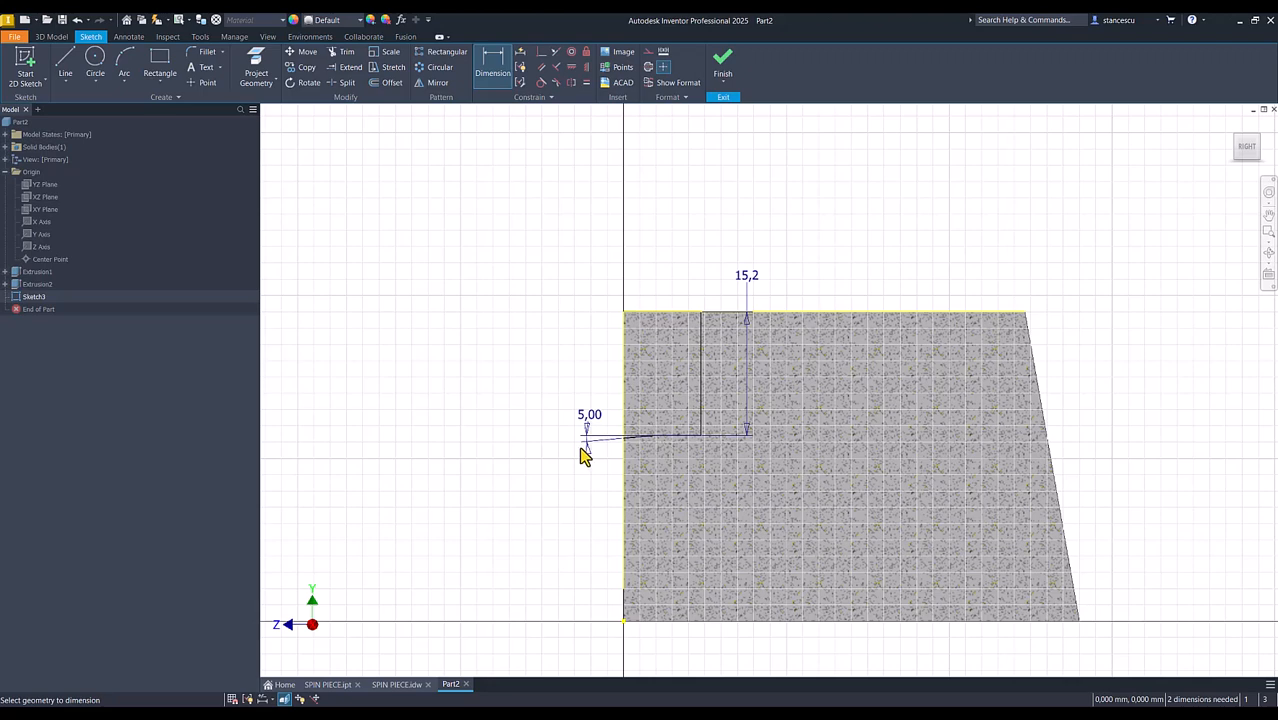
- Dimension the horizontal extent of the notch's slanted line as 4 mm
scroll(585, 455, up, 3)
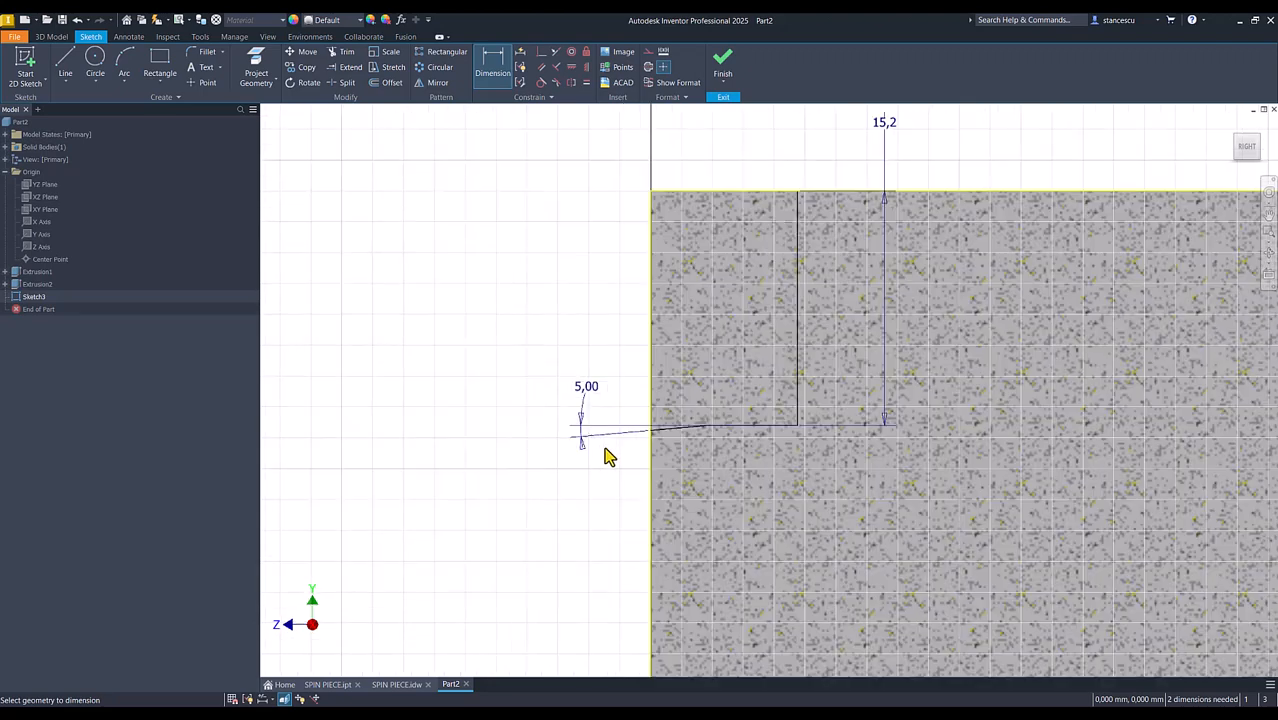
click(672, 432)
click(596, 318)
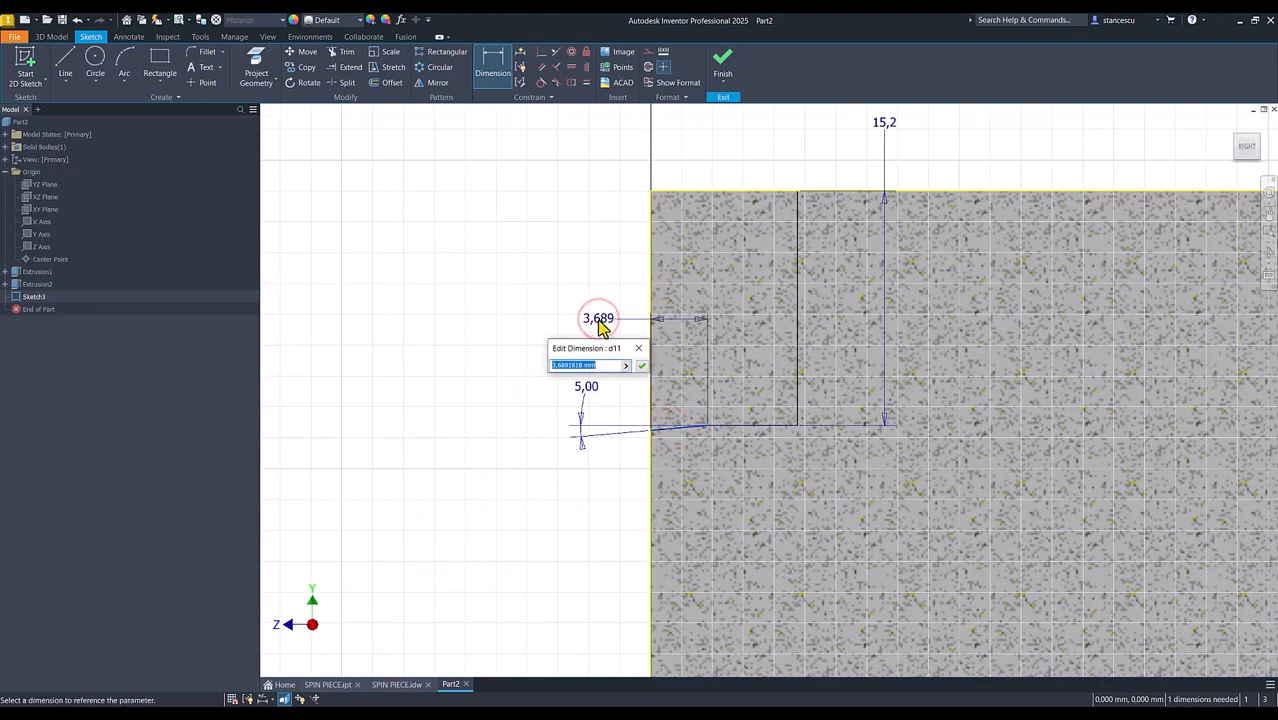
key(Return)
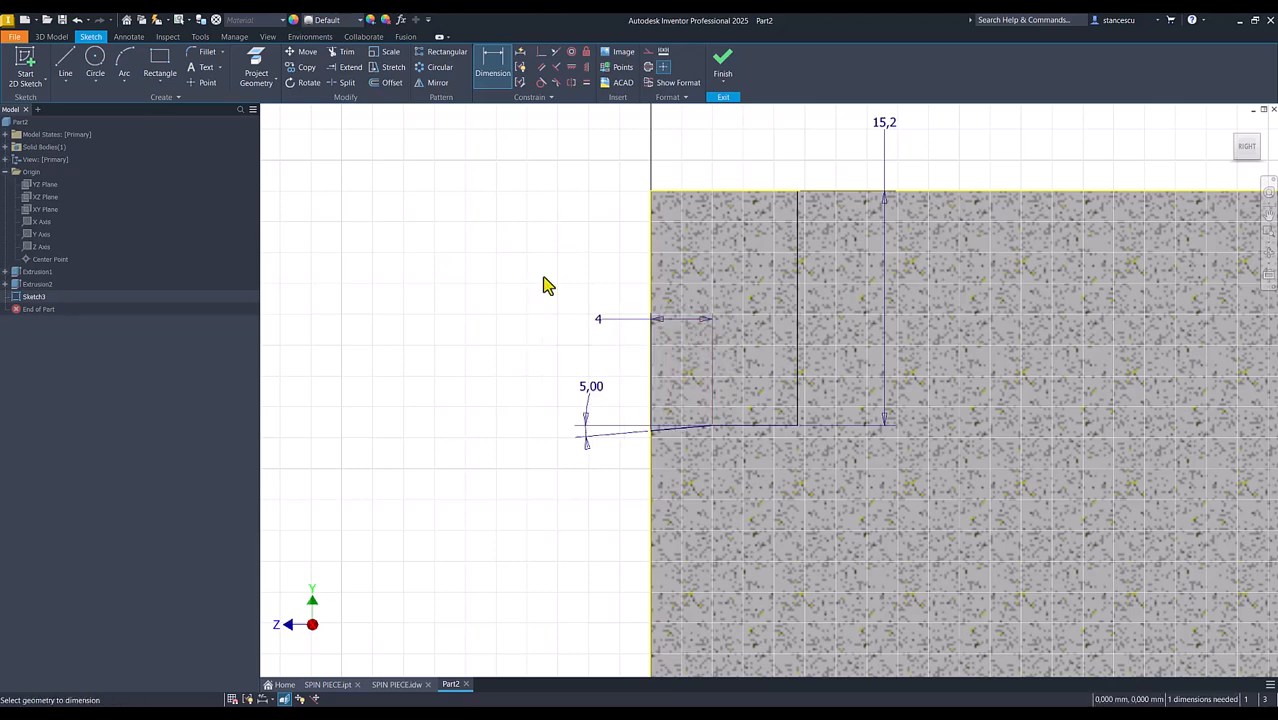
- Draw a separate vertical line in front of the body, spanning from the top edge's level down to the notch floor's level
click(65, 65)
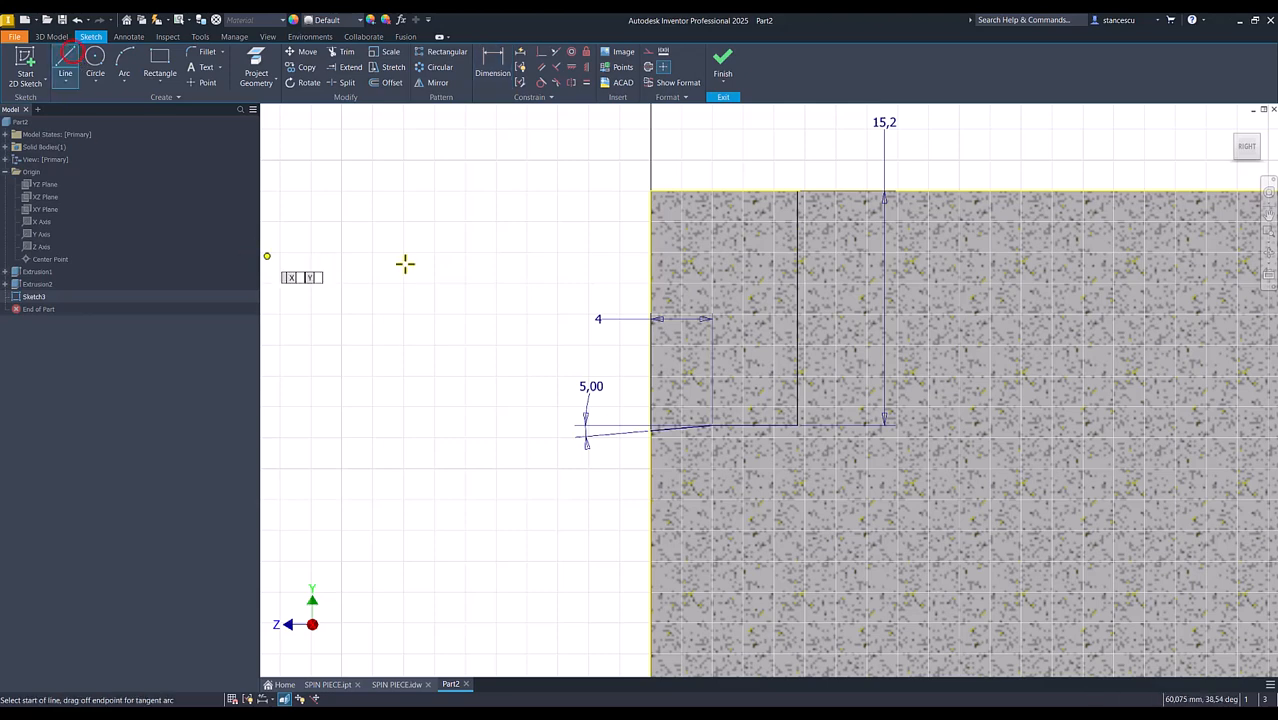
click(472, 190)
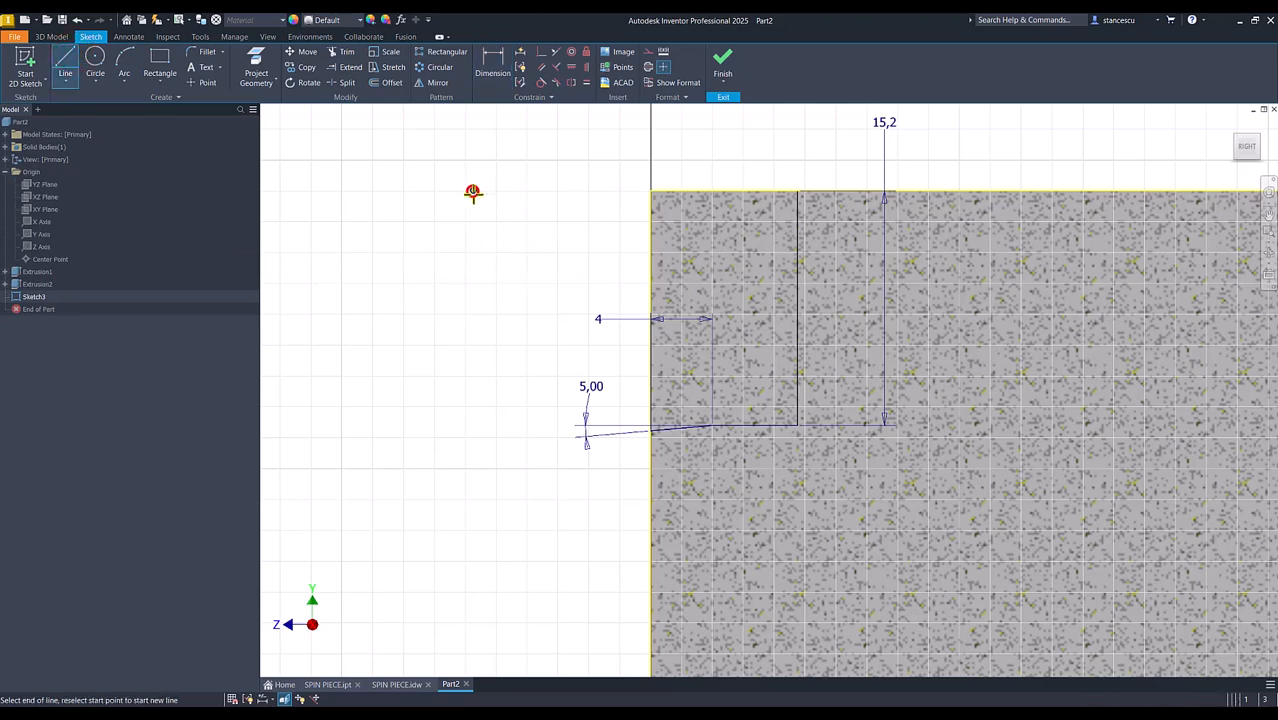
click(473, 424)
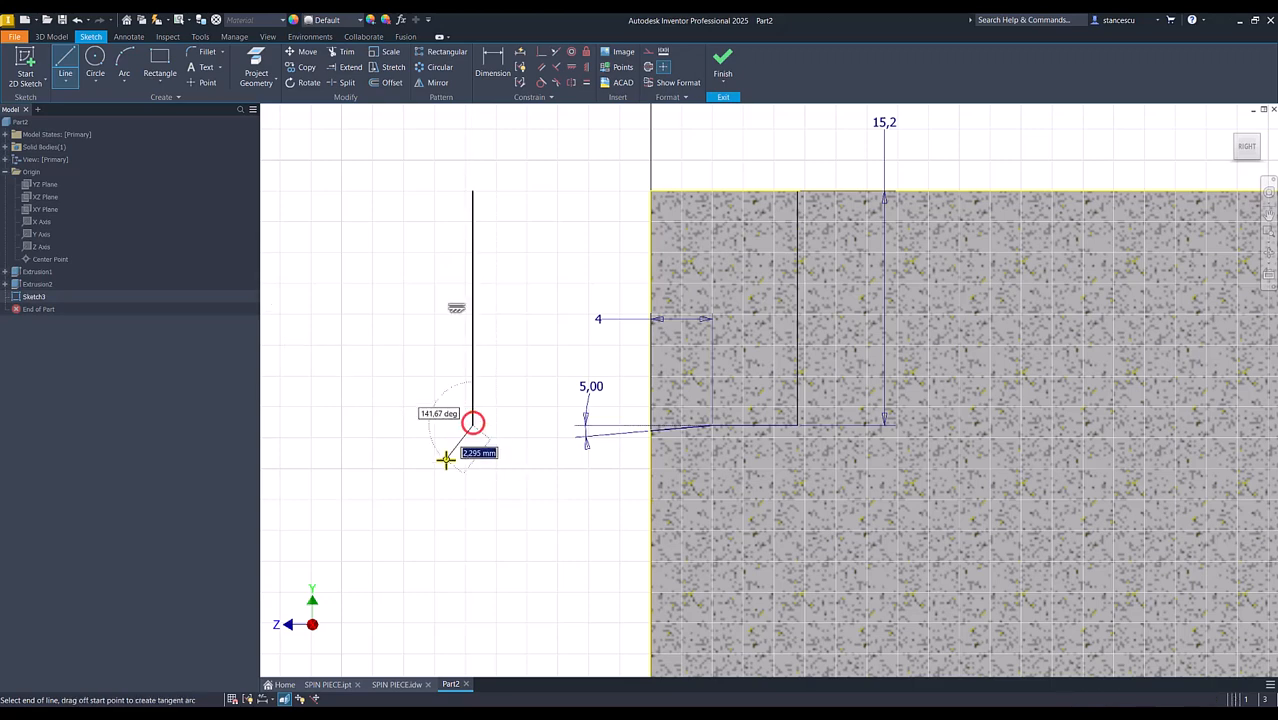
key(Escape)
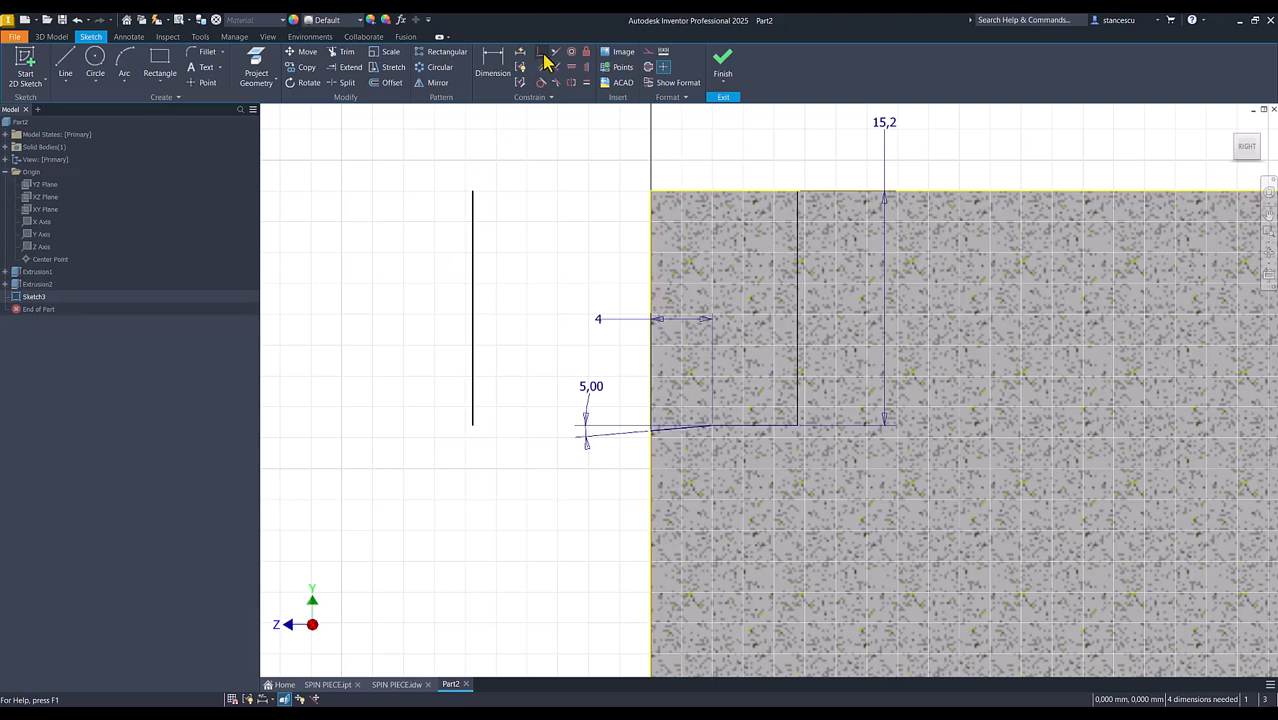
- Constrain the separate vertical line's upper endpoint to the body's top edge and its lower endpoint to the notch floor line
click(541, 52)
click(473, 192)
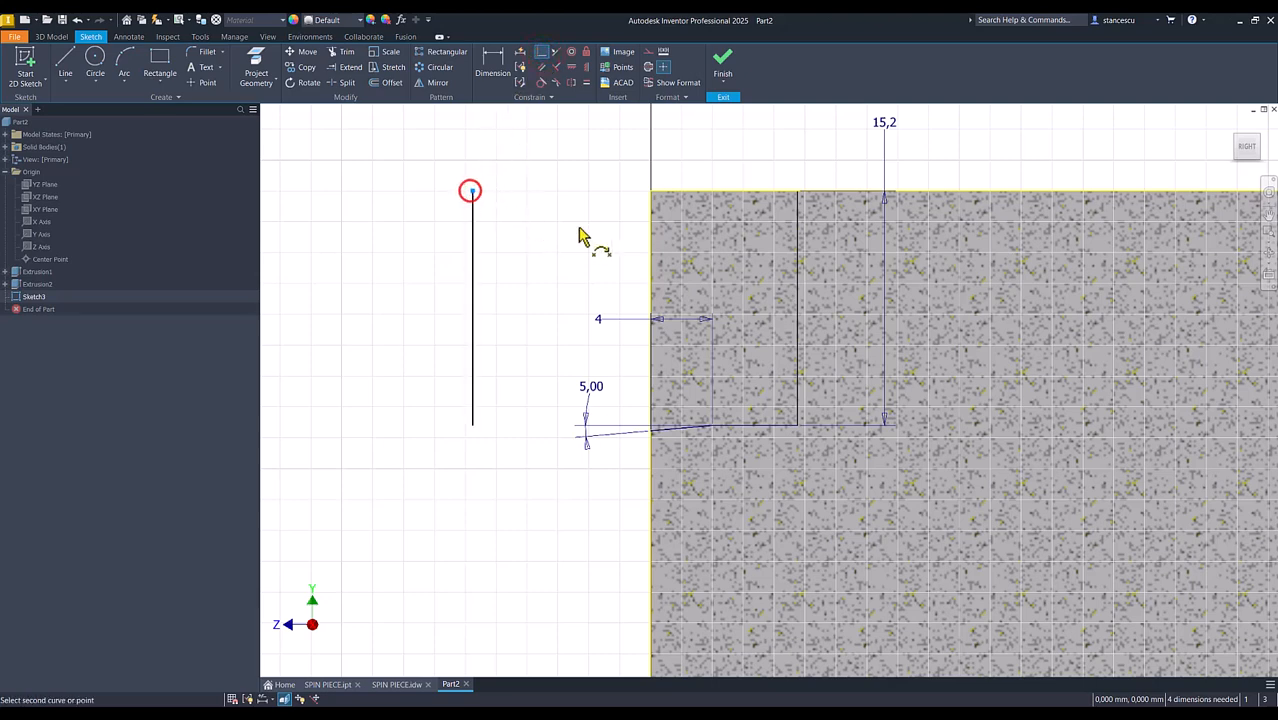
click(736, 194)
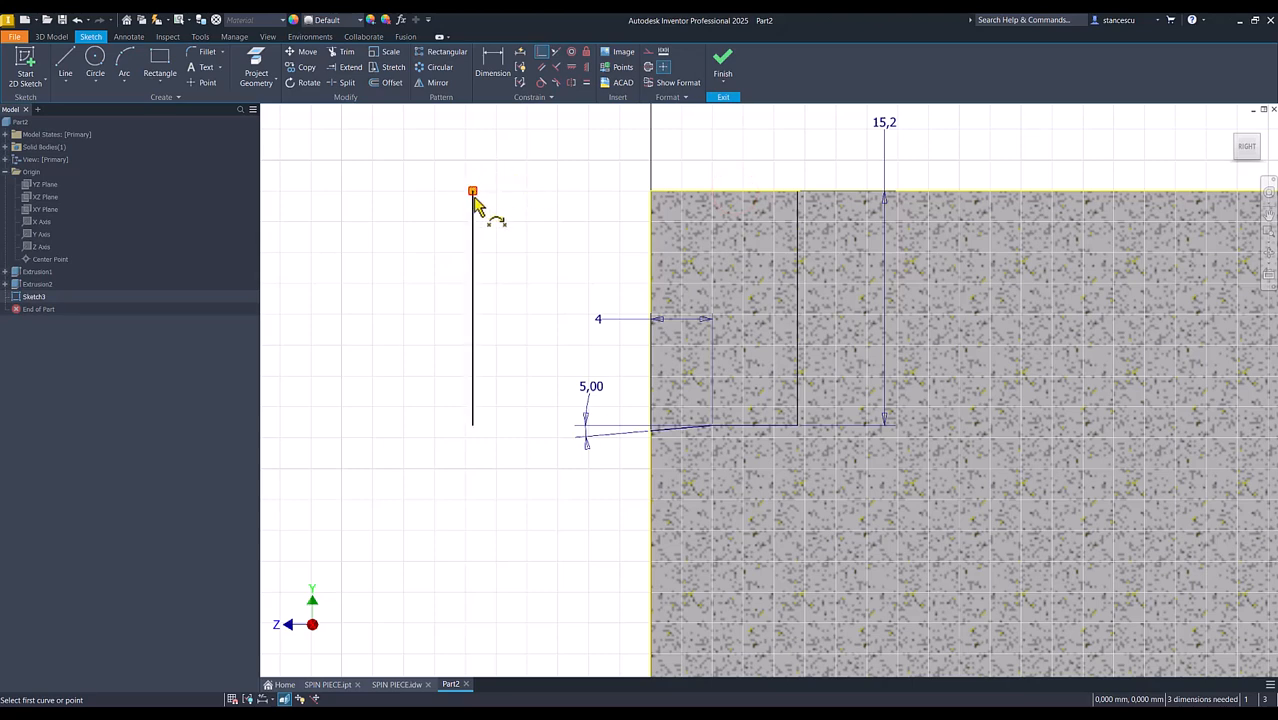
click(473, 422)
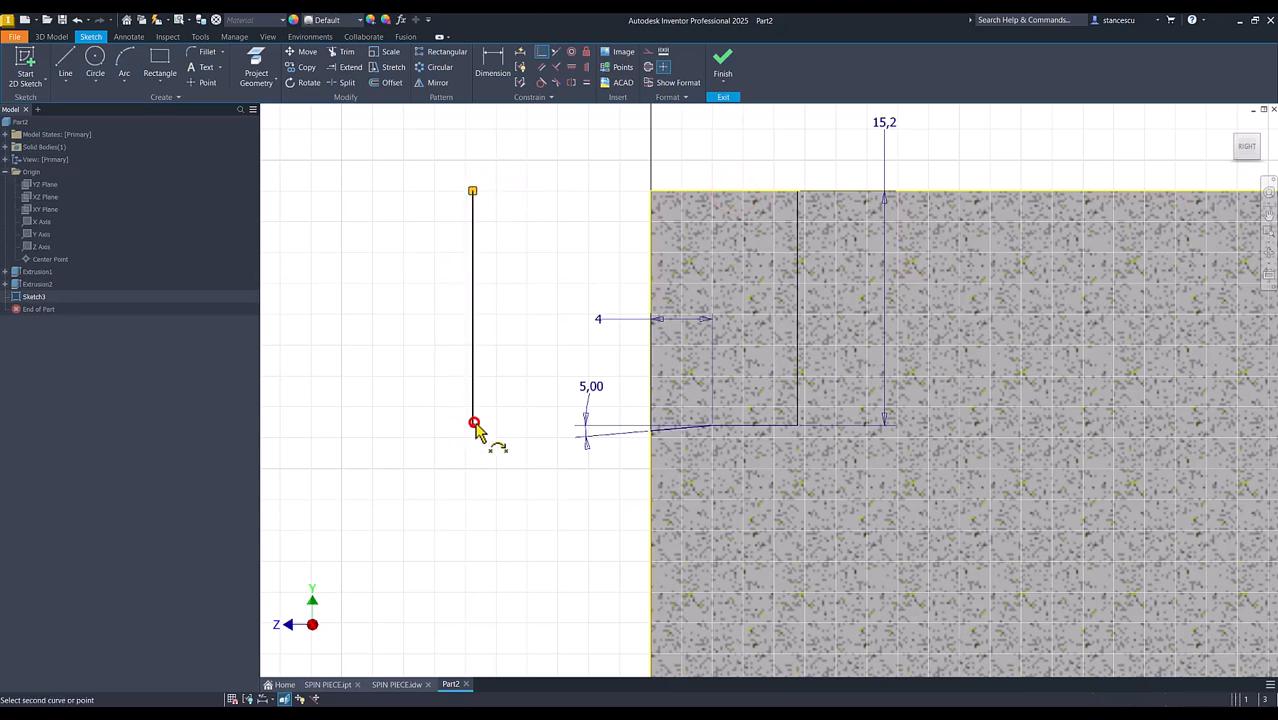
click(760, 428)
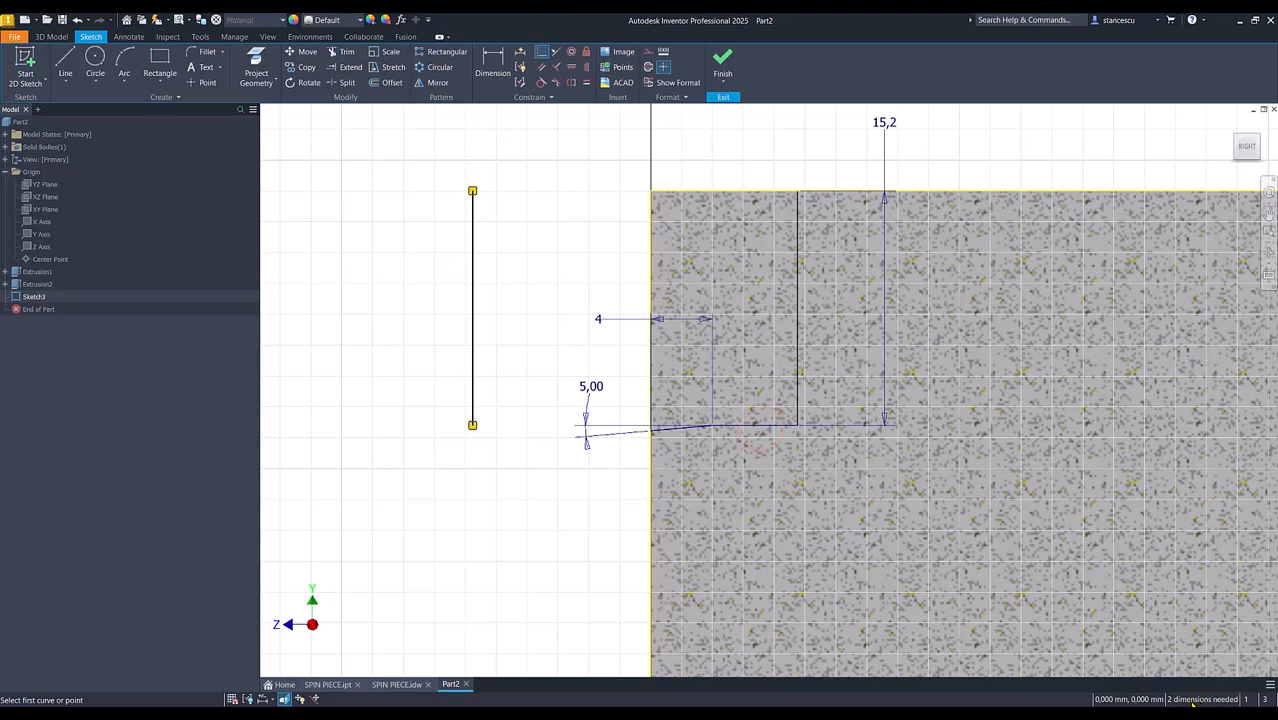
click(424, 287)
- Dimension the horizontal distance from the separate vertical line to the body's front edge as 14 mm
click(492, 65)
click(471, 223)
click(652, 258)
click(568, 175)
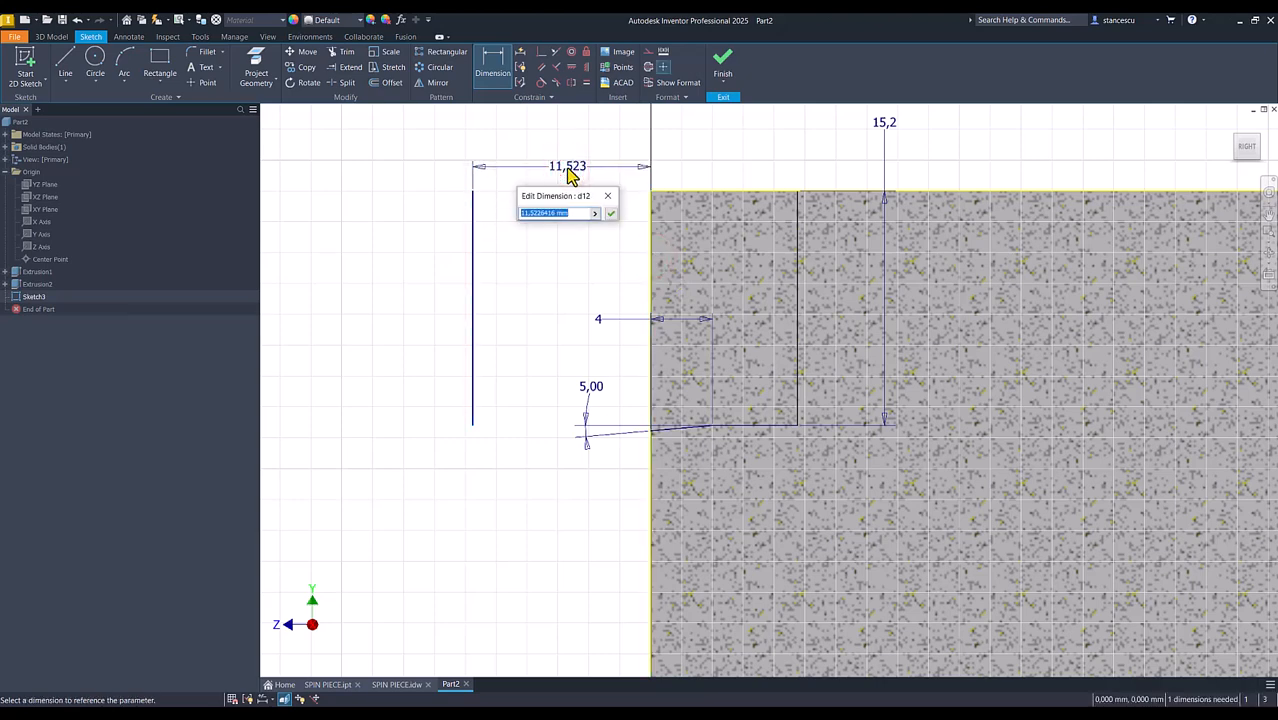
key(Return)
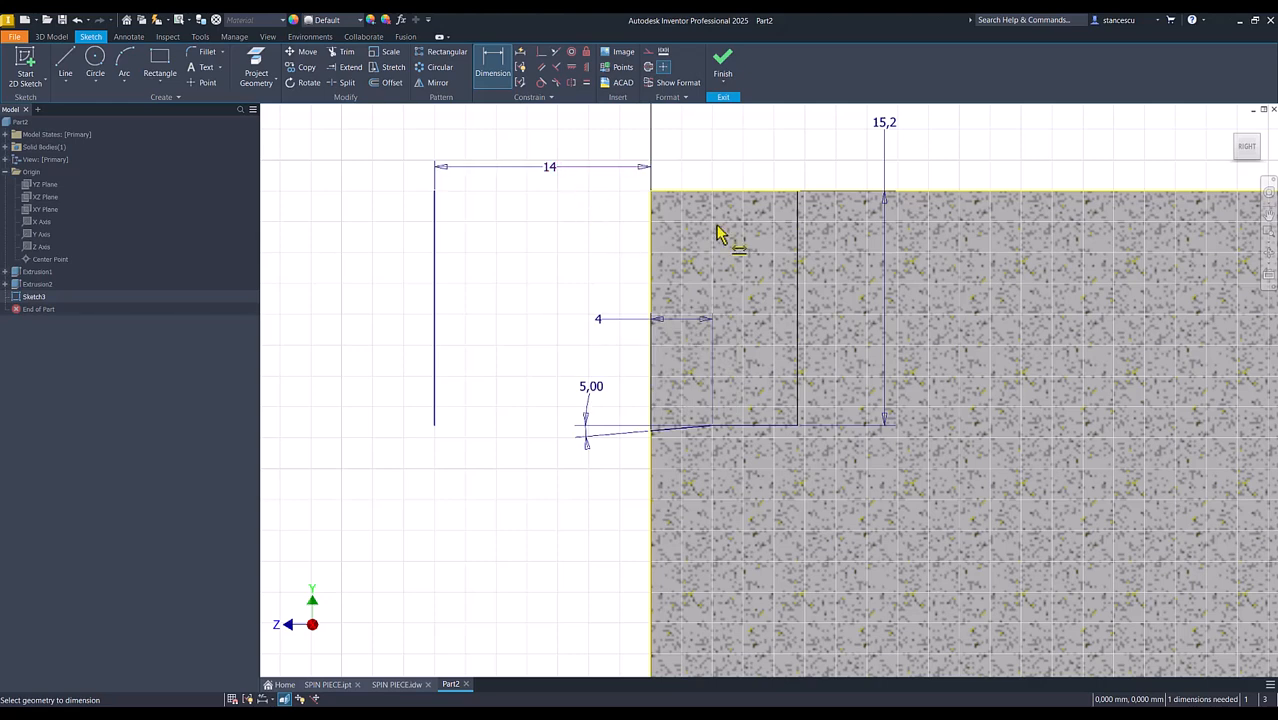
- Dimension the distance between the separate vertical line and the notch's inner side as 21.5 mm, and finish the sketch
click(799, 268)
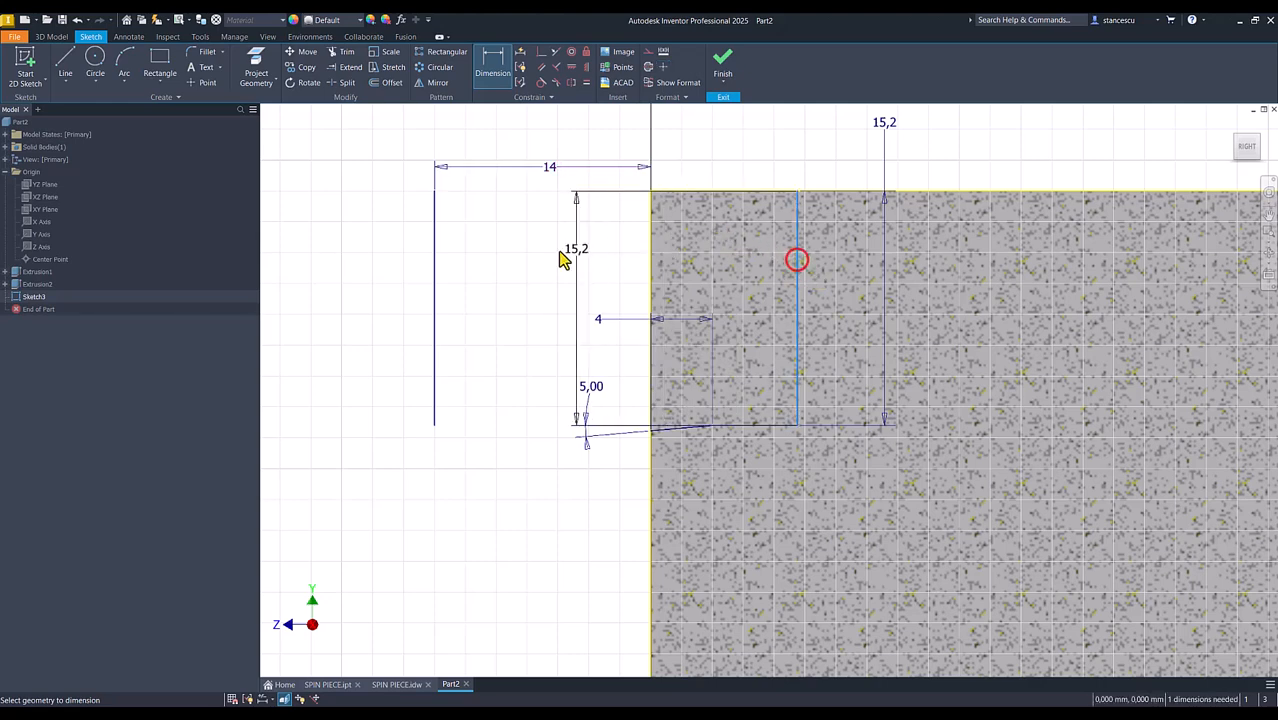
click(434, 267)
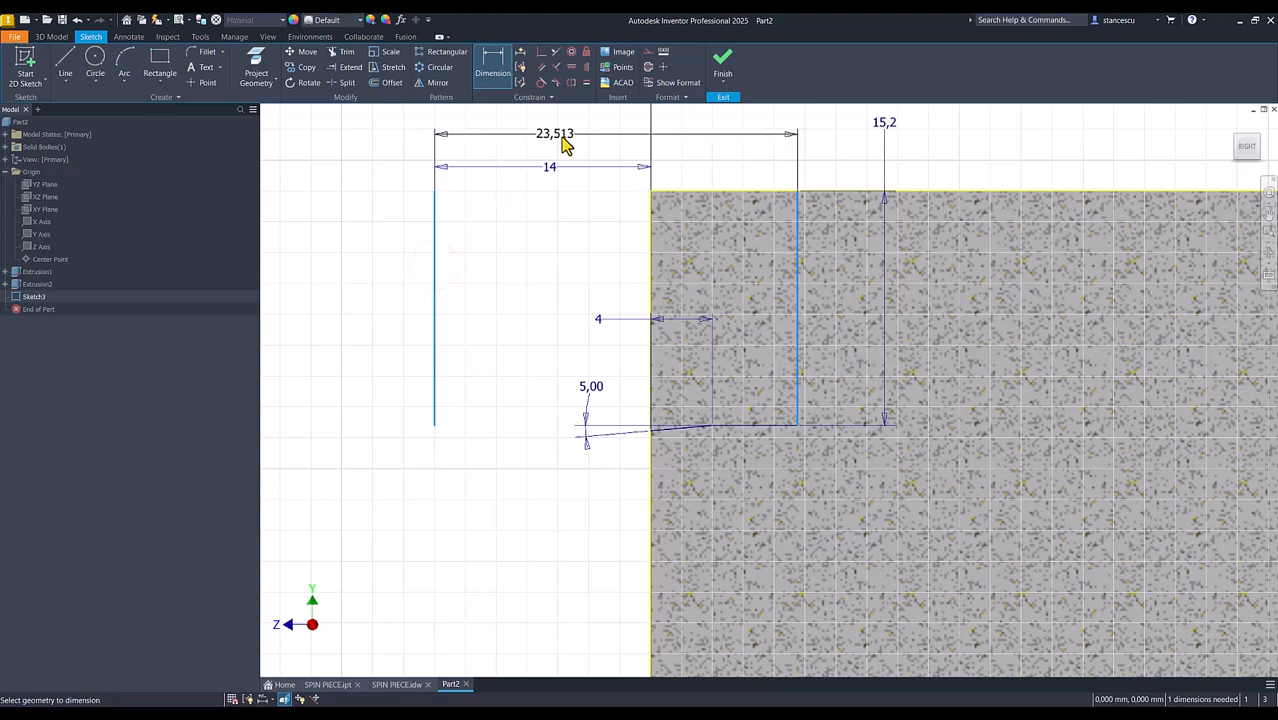
click(597, 140)
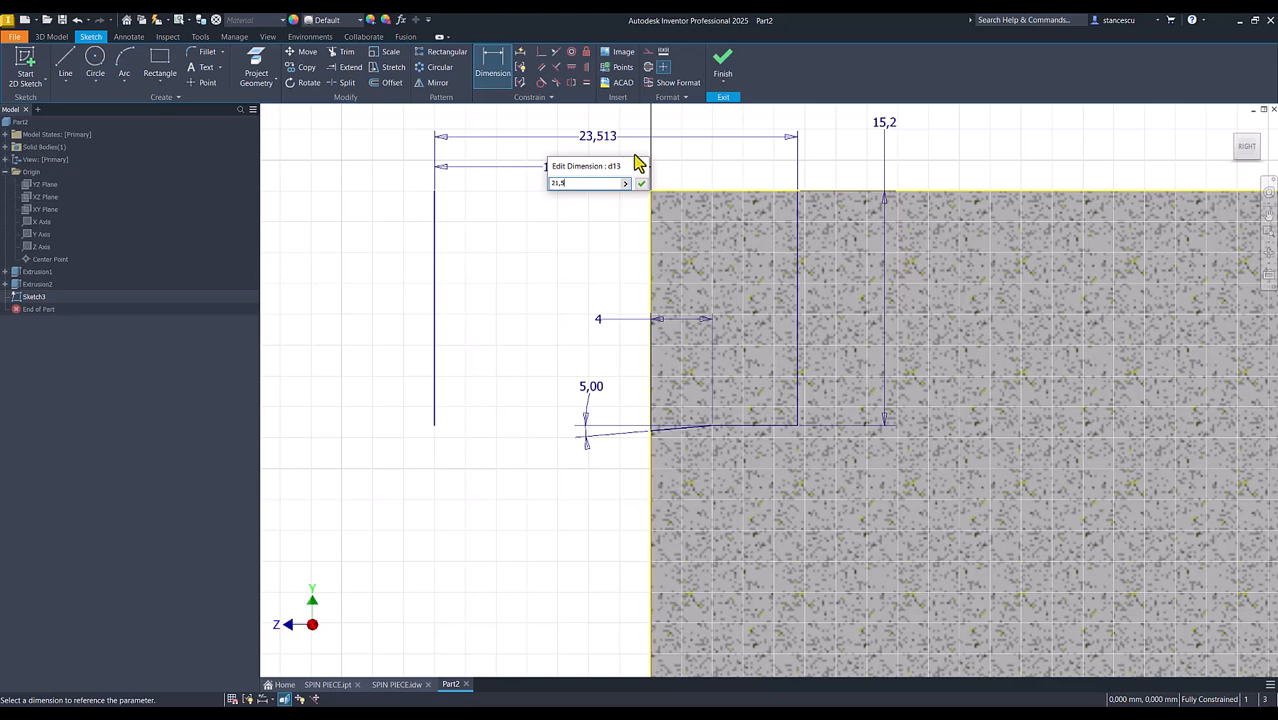
text(21,5)
click(639, 185)
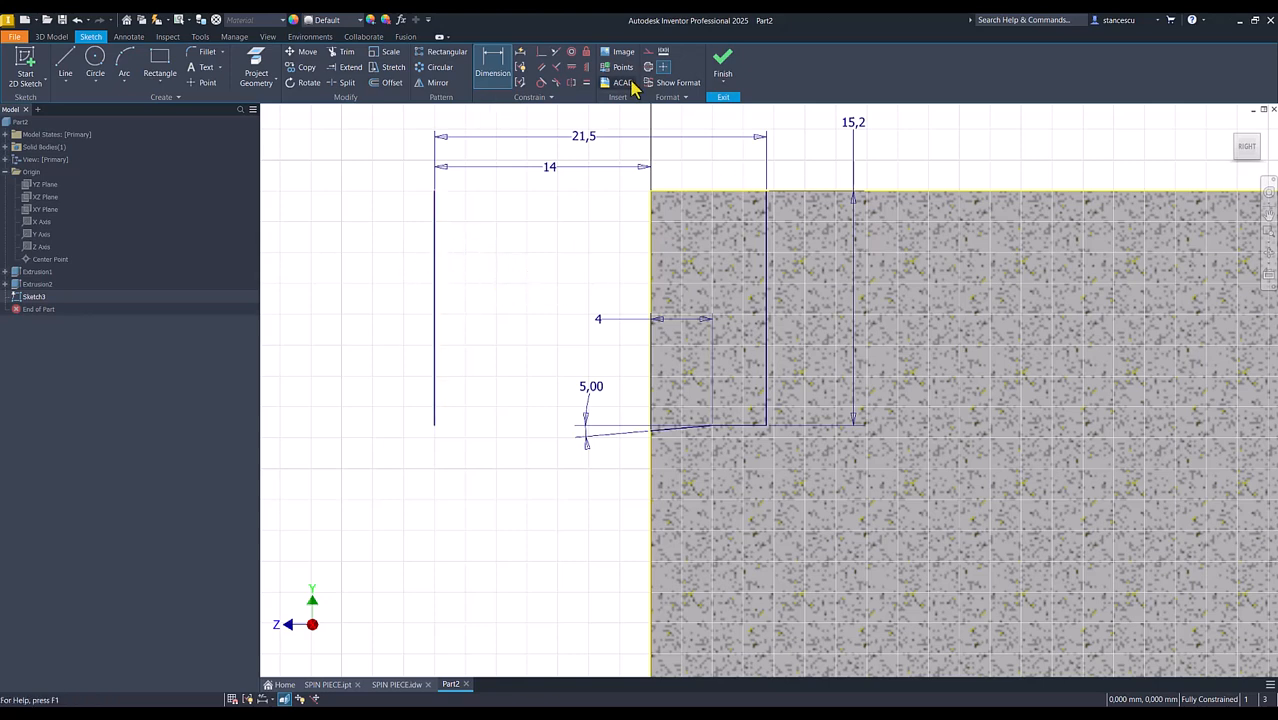
click(722, 64)
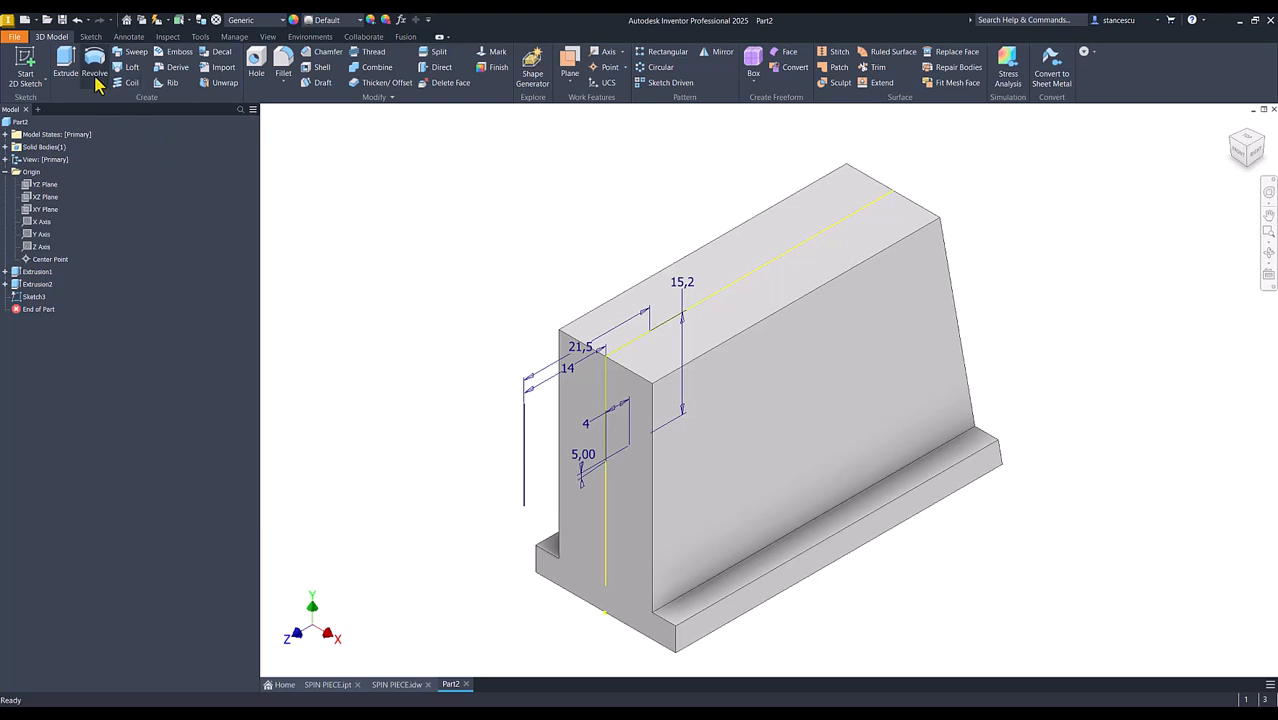
- Revolve the notch profile a full 360° around the separate vertical line as a cut from the body
click(92, 62)
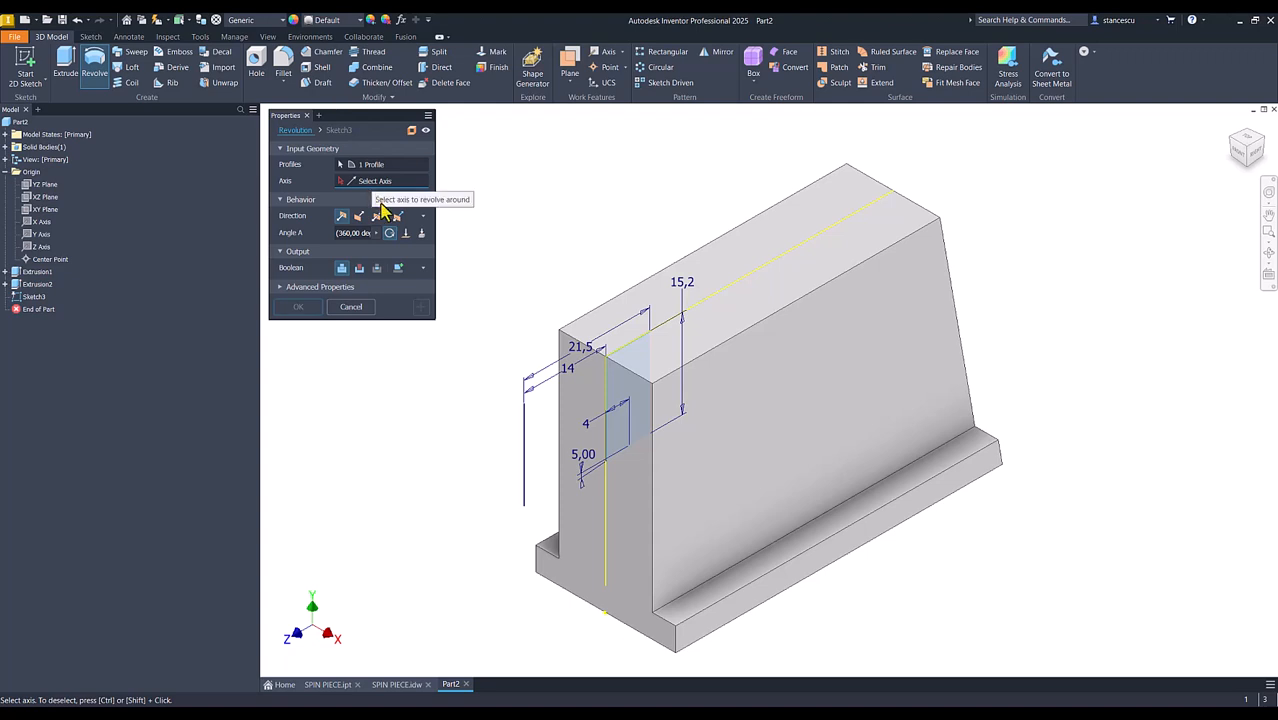
click(524, 463)
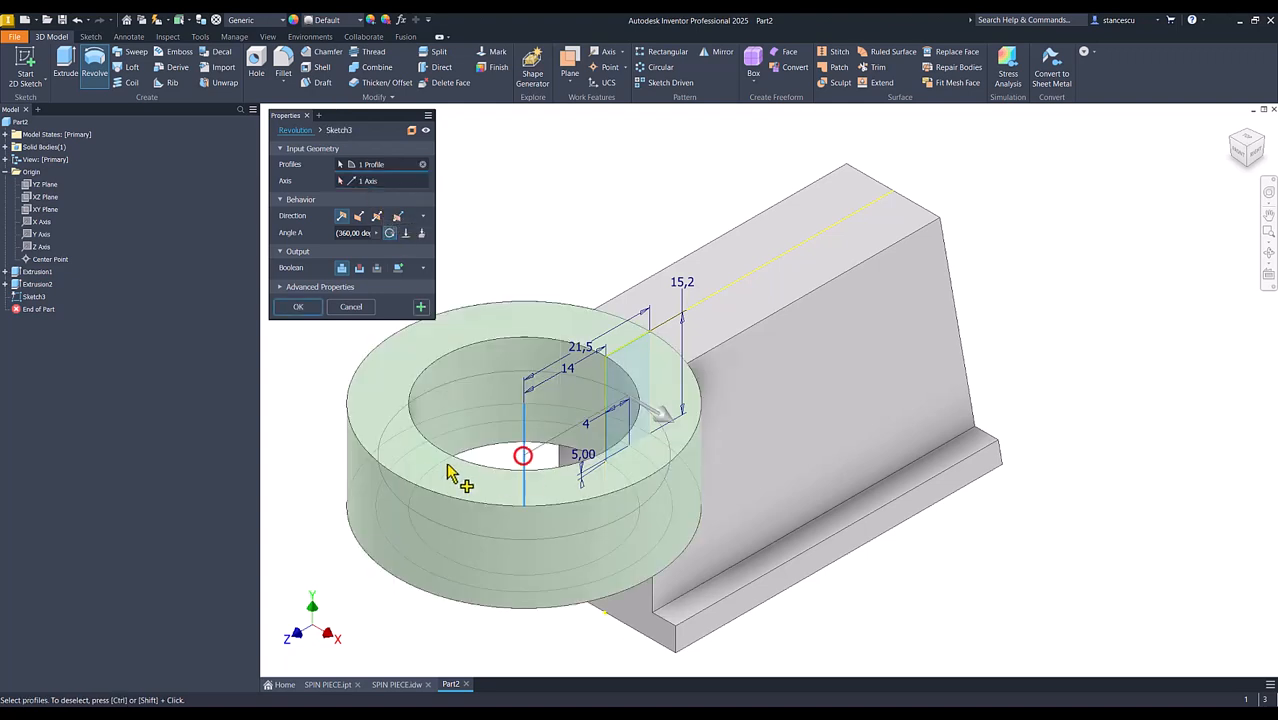
click(359, 268)
click(297, 310)
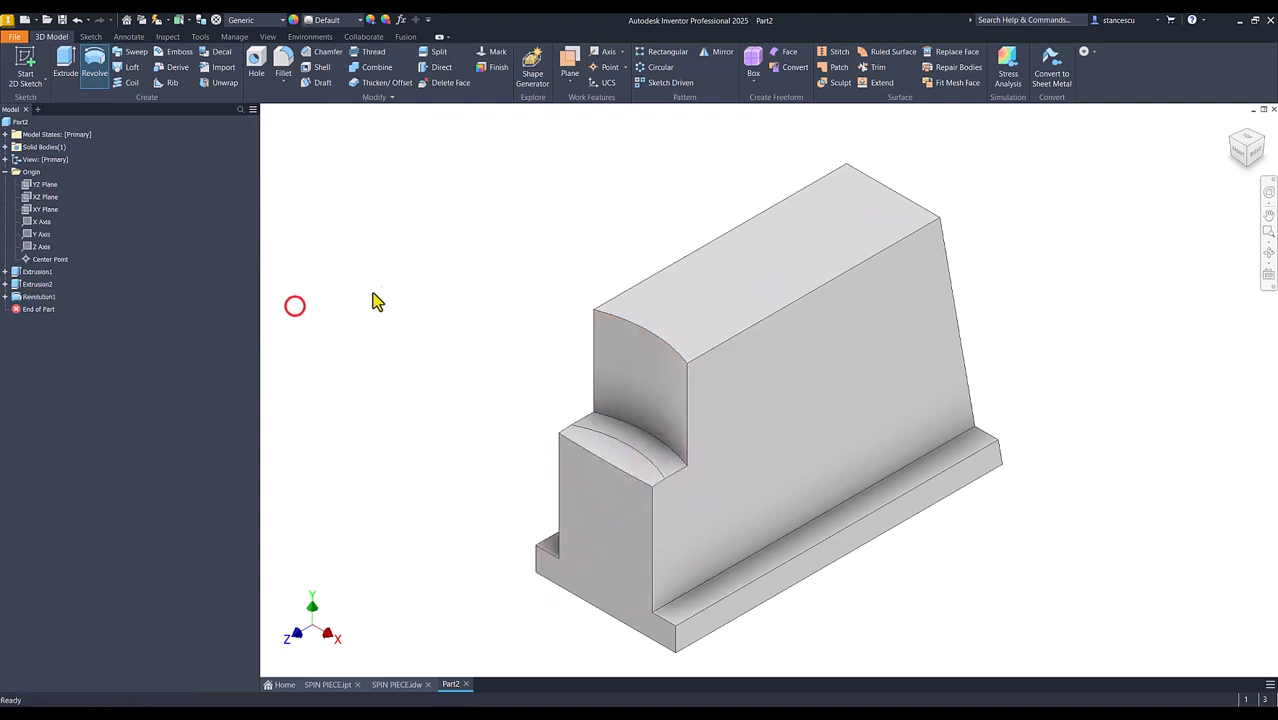
key(F6)
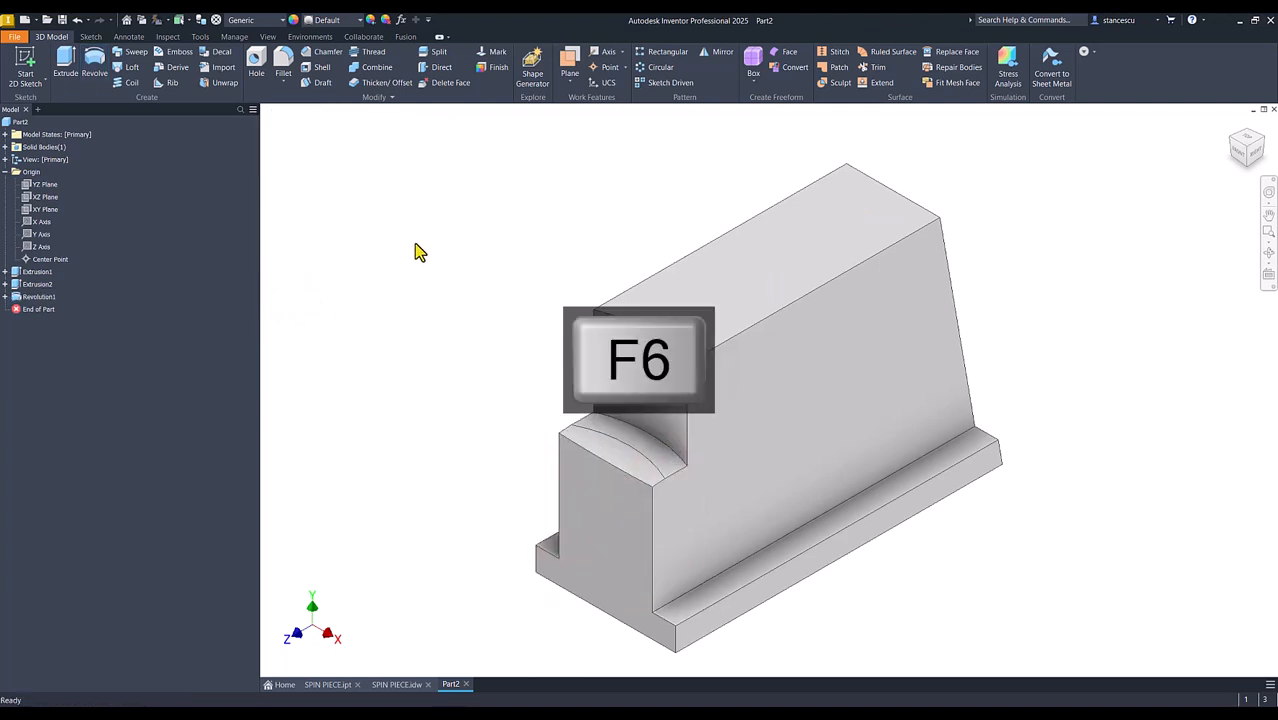
- Examine the tapered pad on the curved notch face of the finished SPIN PIECE.ipt model
click(318, 684)
scroll(640, 377, up, 3)
shift+middle_drag(660, 382, 566, 390)
scroll(550, 450, down, 5)
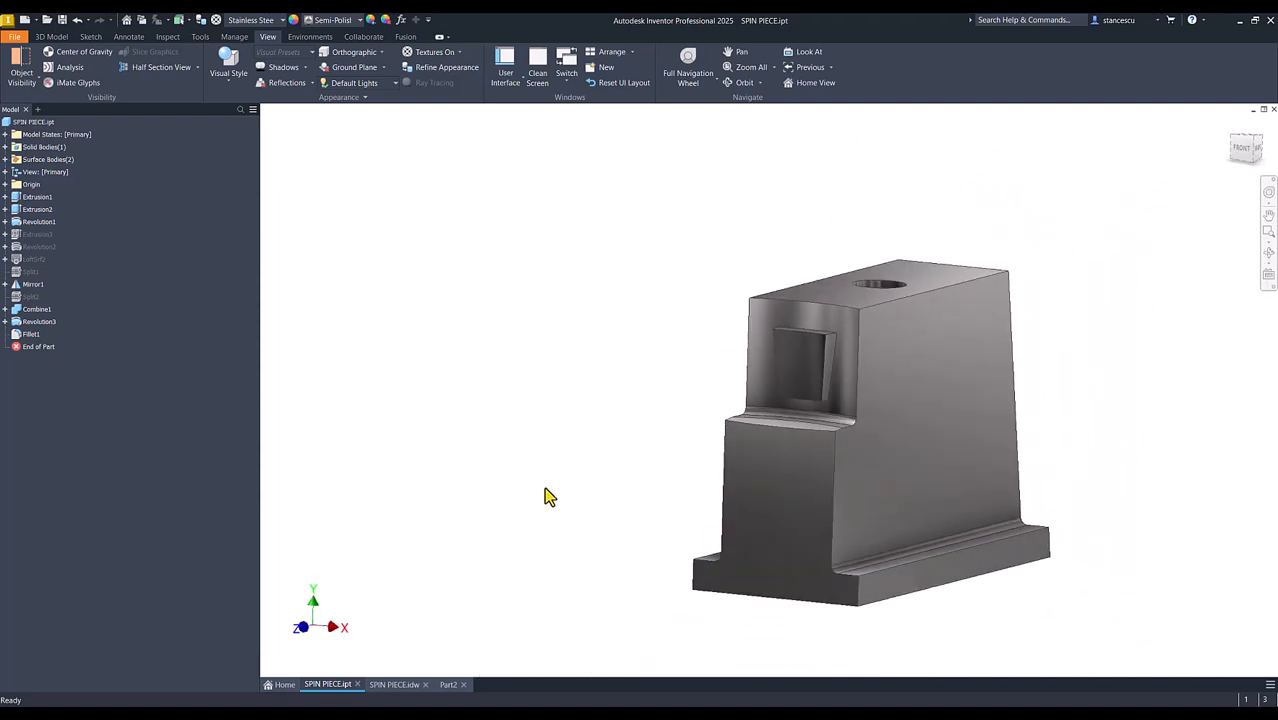
key(F6)
- Examine the tapered pad's height and offset from the top edge in the SPIN PIECE.idw drawing
click(400, 686)
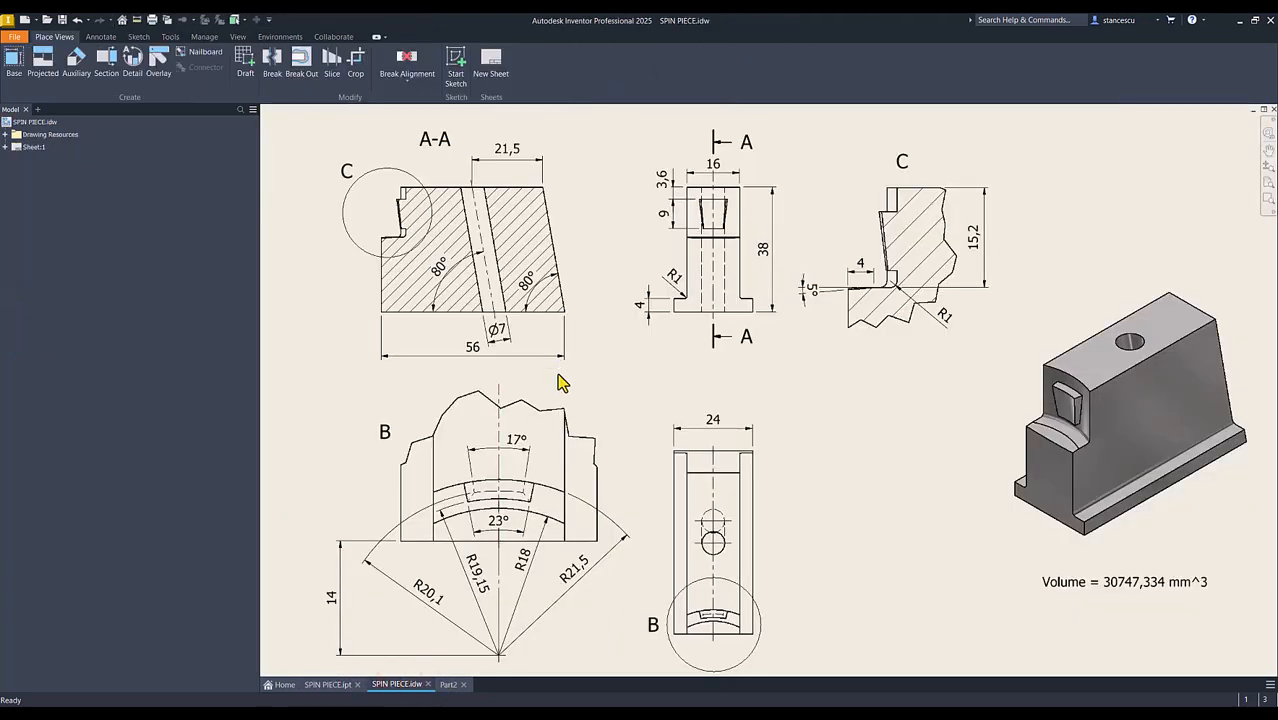
click(668, 183)
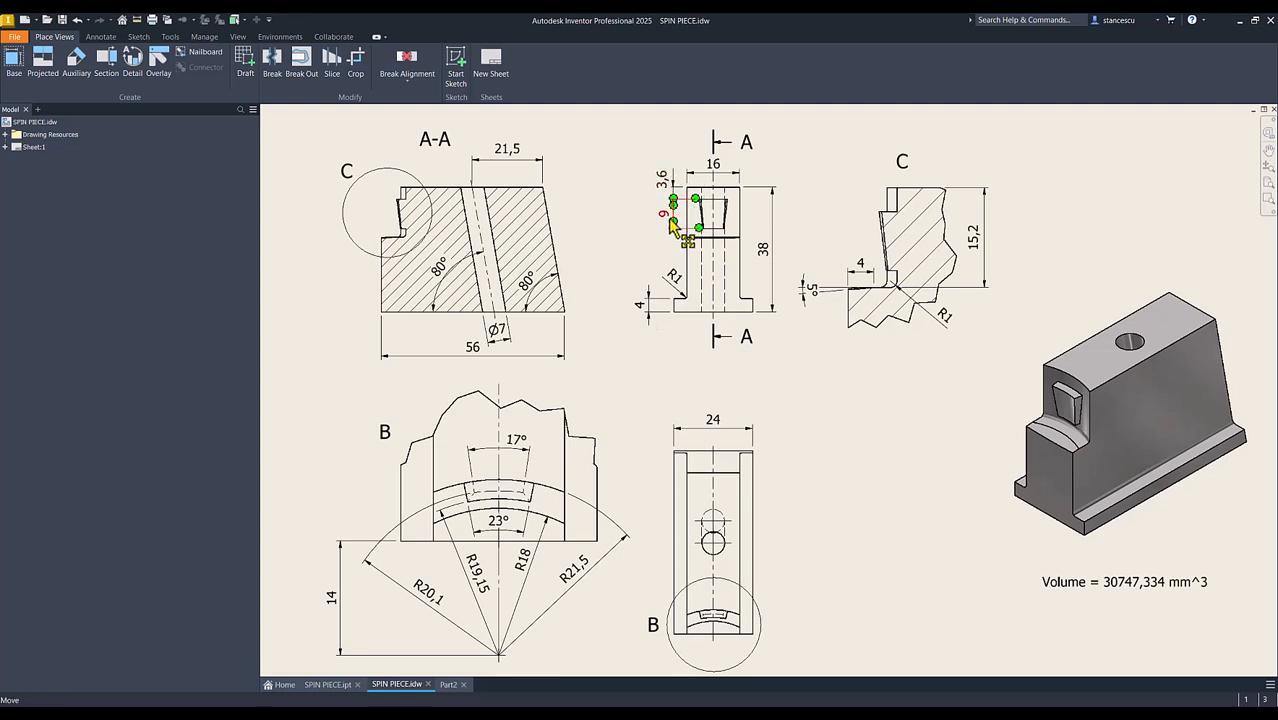
click(937, 402)
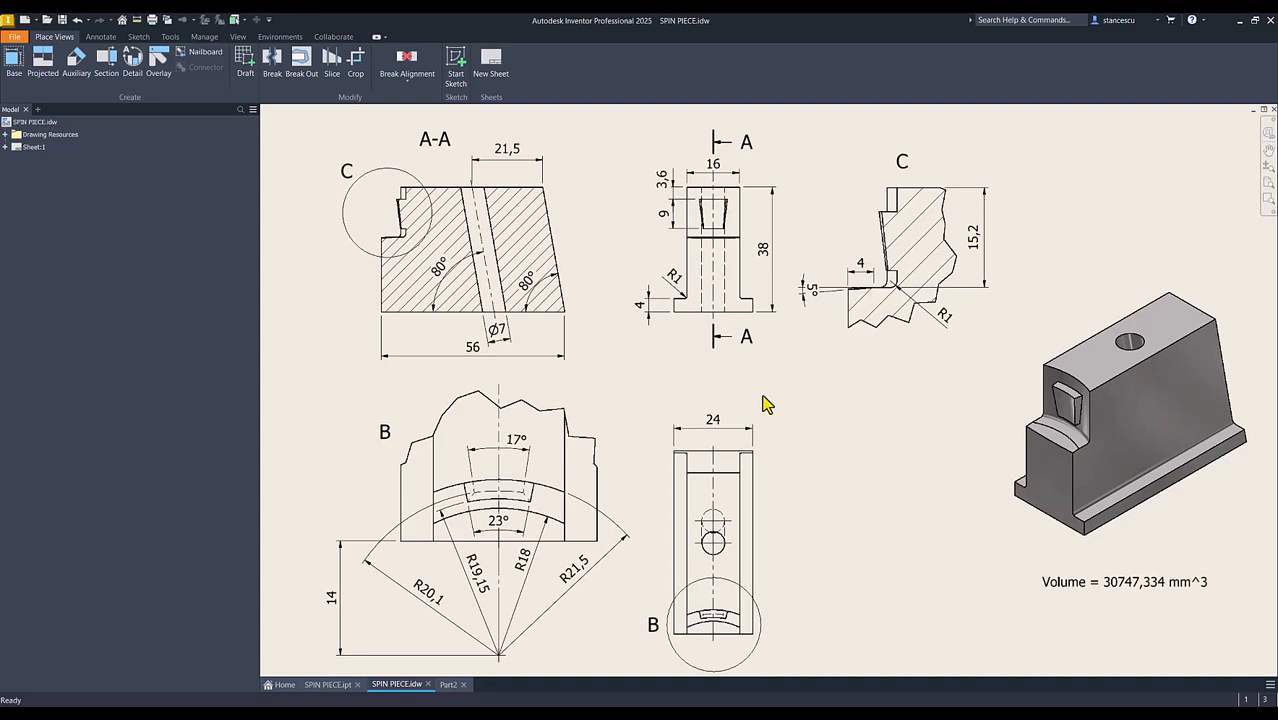
click(679, 216)
key(Escape)
scroll(756, 242, up, 3)
scroll(756, 242, up, 4)
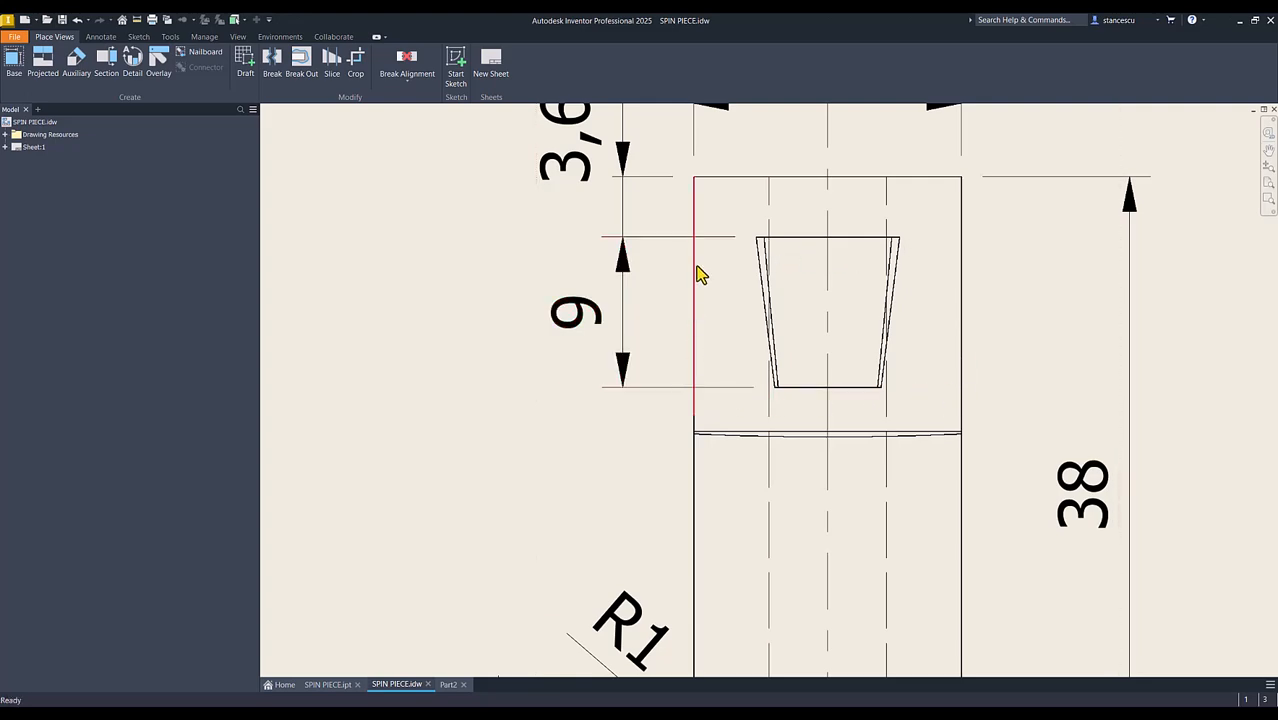
scroll(700, 275, down, 6)
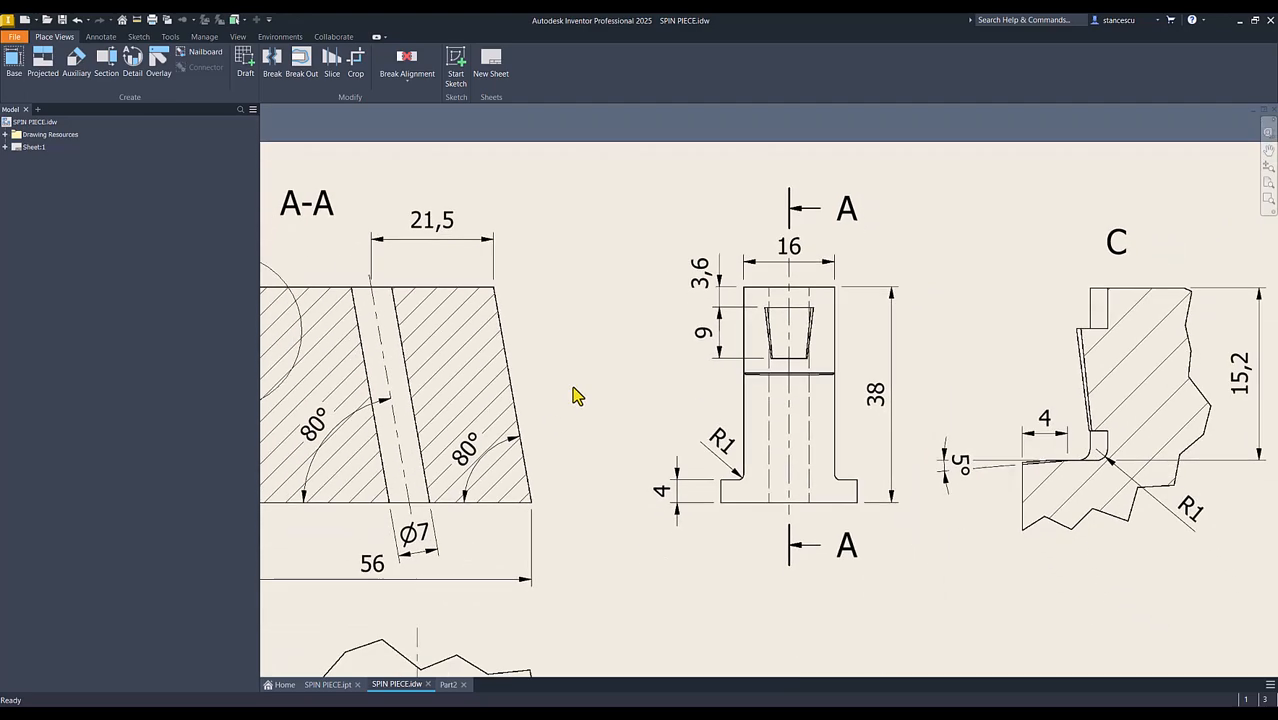
scroll(575, 395, up, 2)
key(F6)
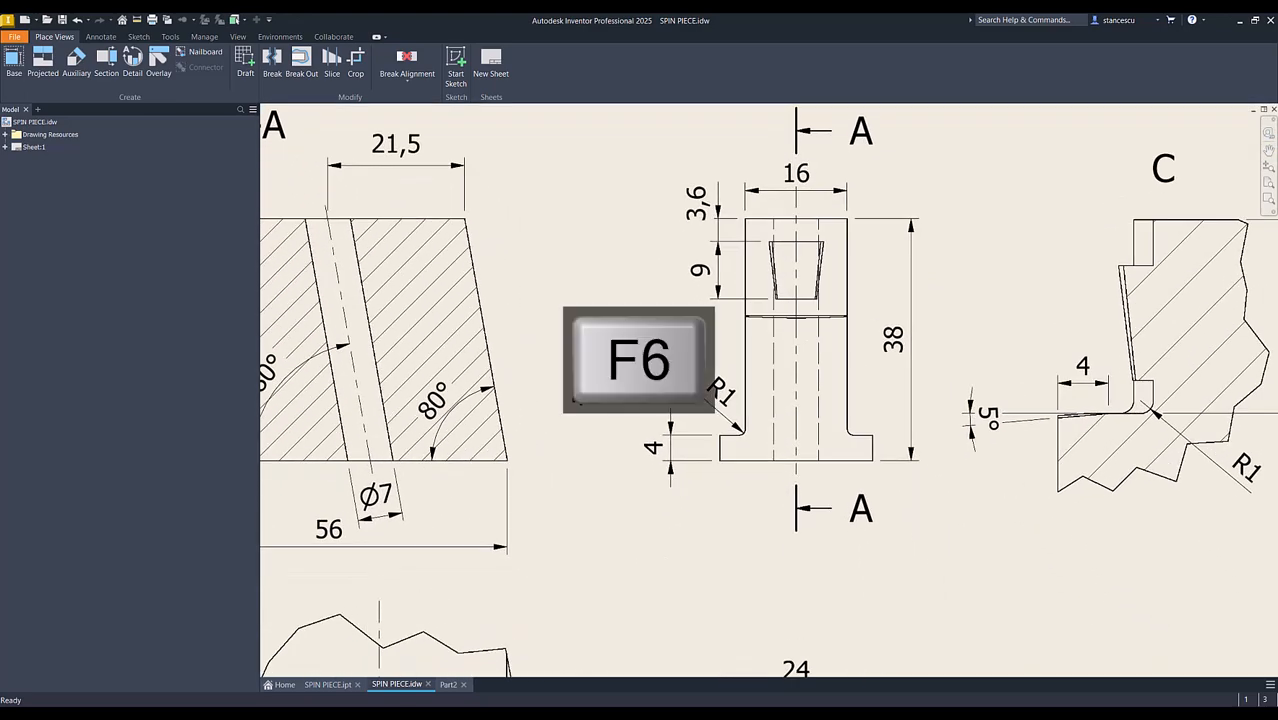
key(Num_Lock)
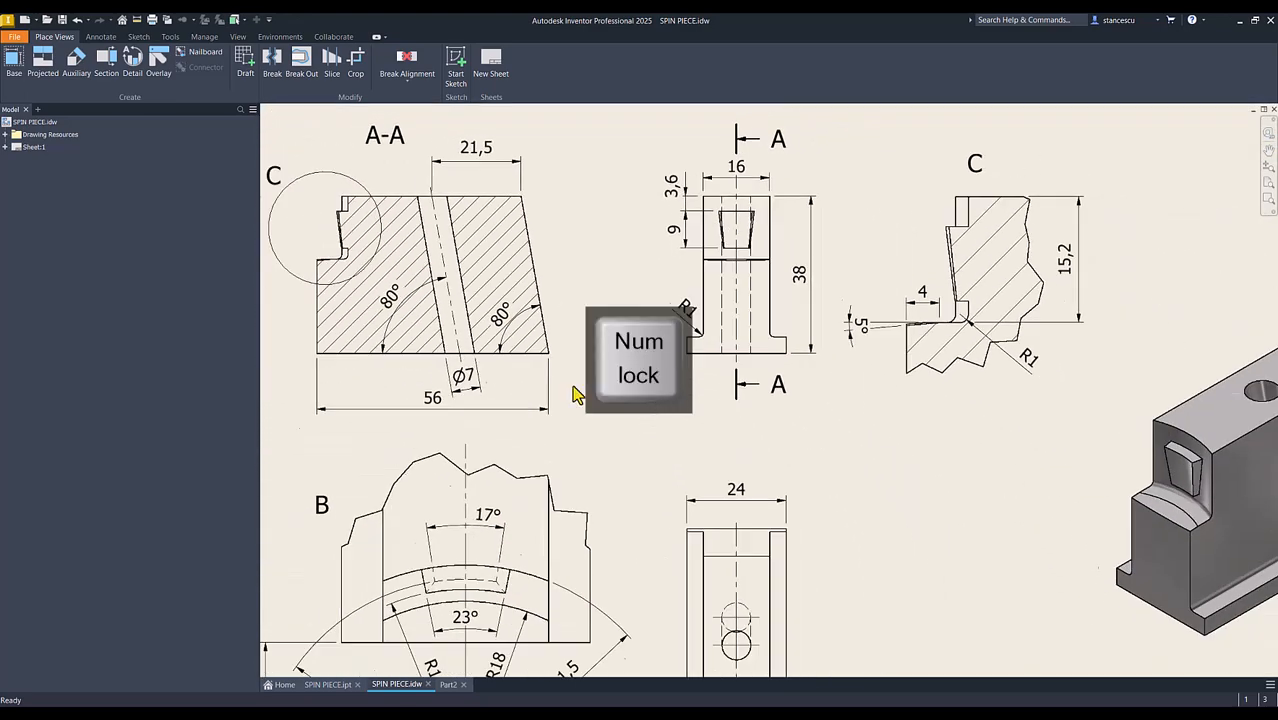
- Start a sketch on the flat front face of Part2 and project the edges of the curved notch face into it
click(447, 685)
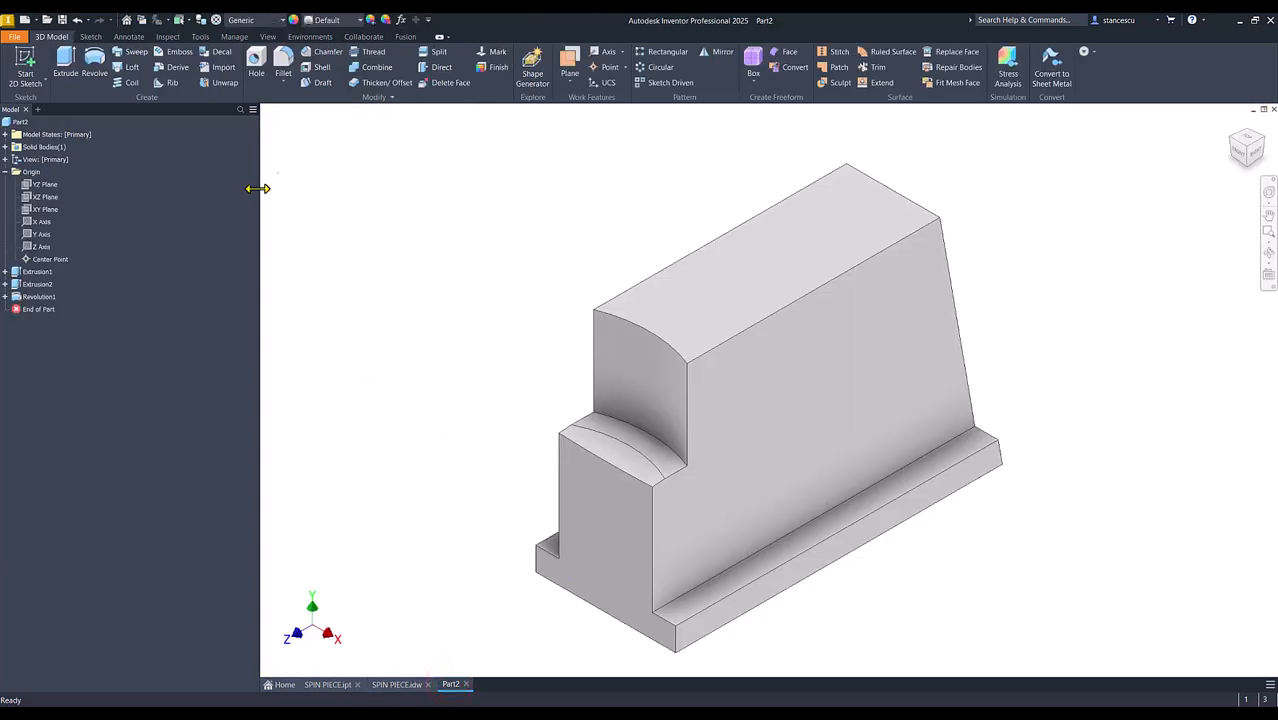
click(590, 492)
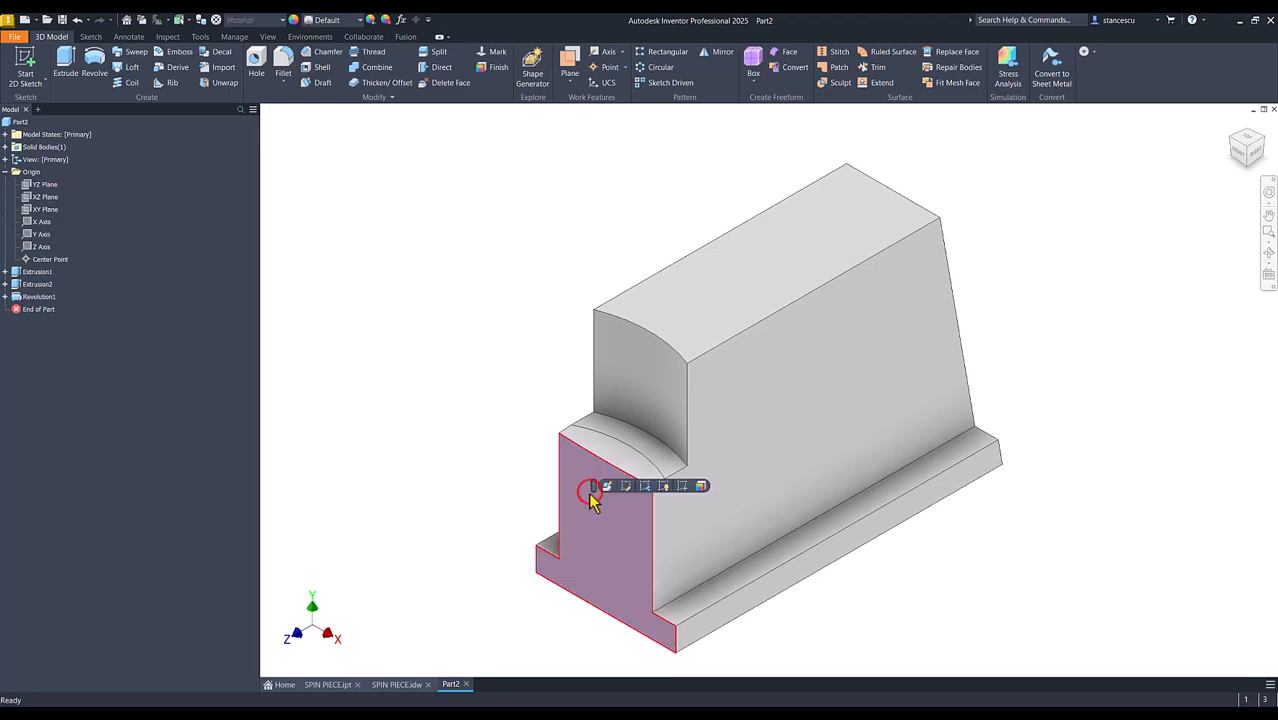
click(684, 486)
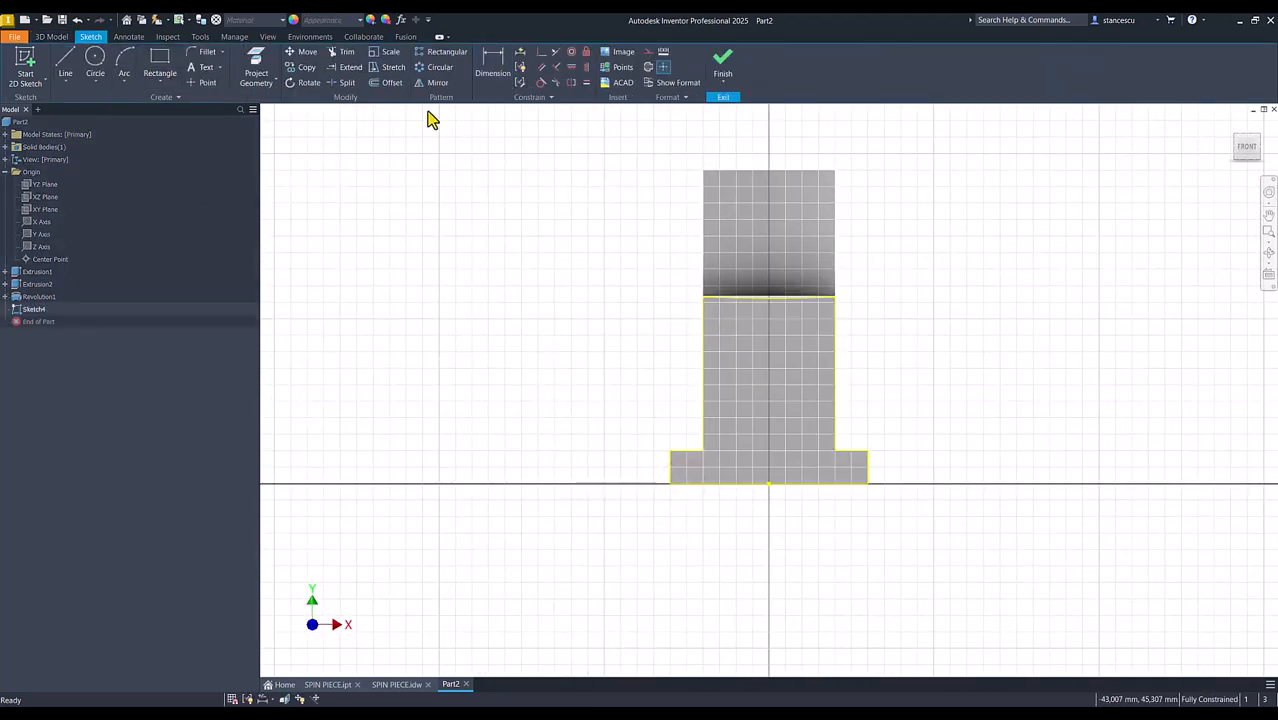
click(255, 62)
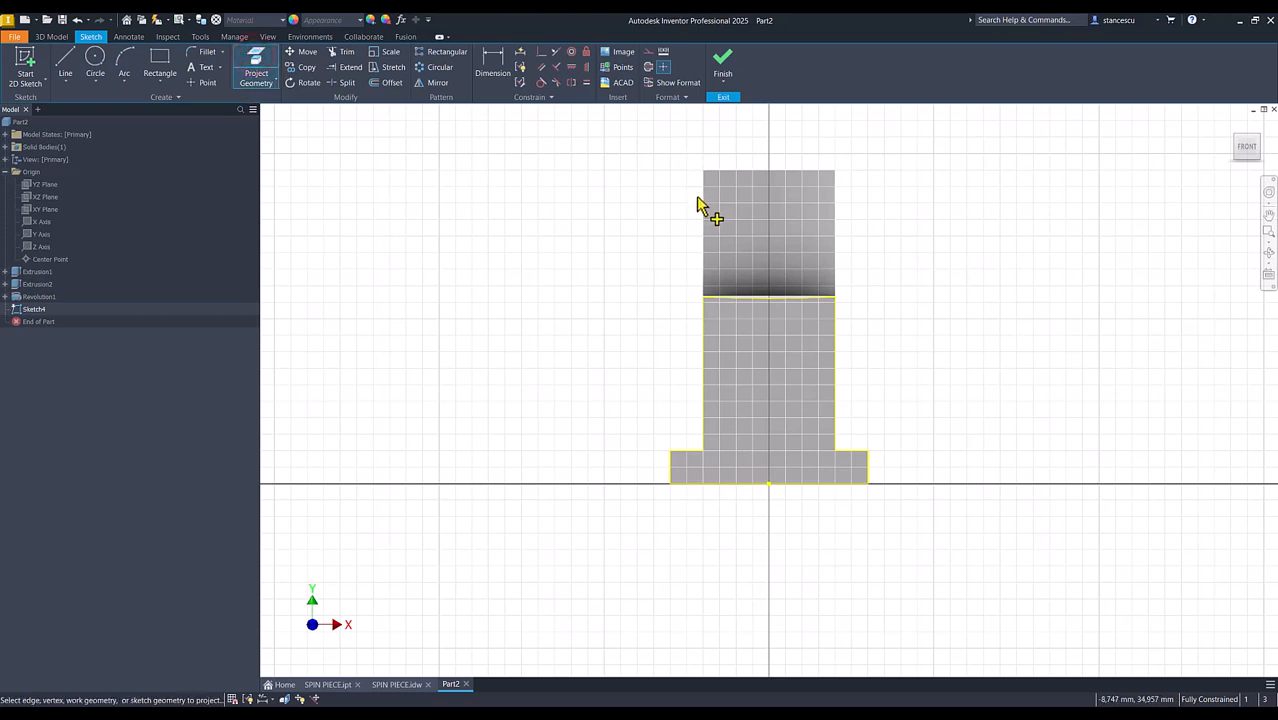
click(820, 218)
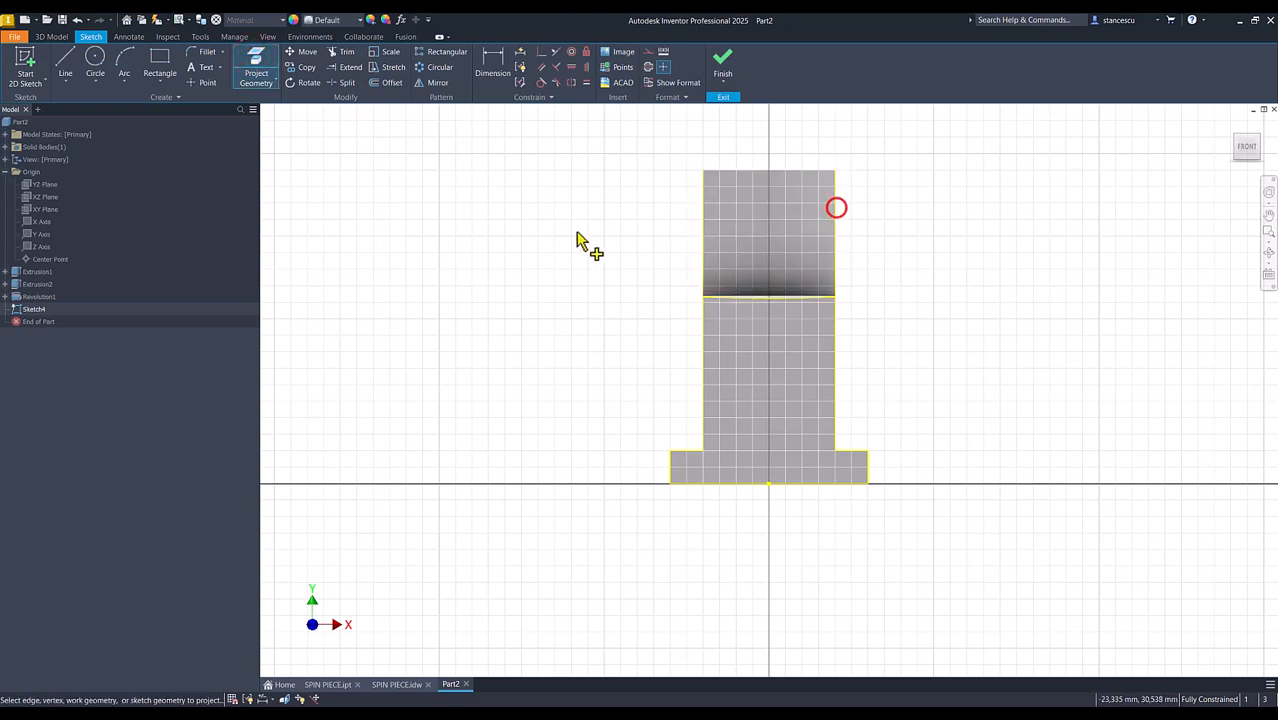
- Draw a rectangle about 7 mm high across the full width of the upper block, between its two projected side edges
click(159, 60)
click(703, 196)
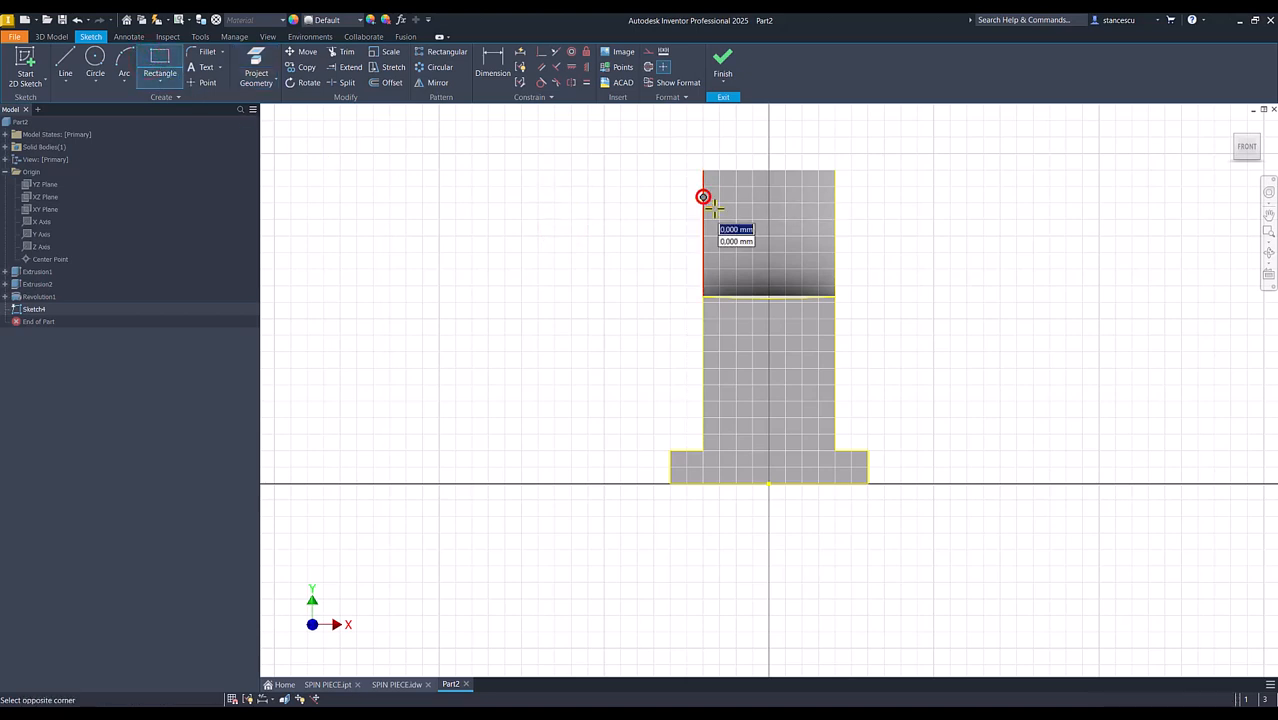
click(836, 259)
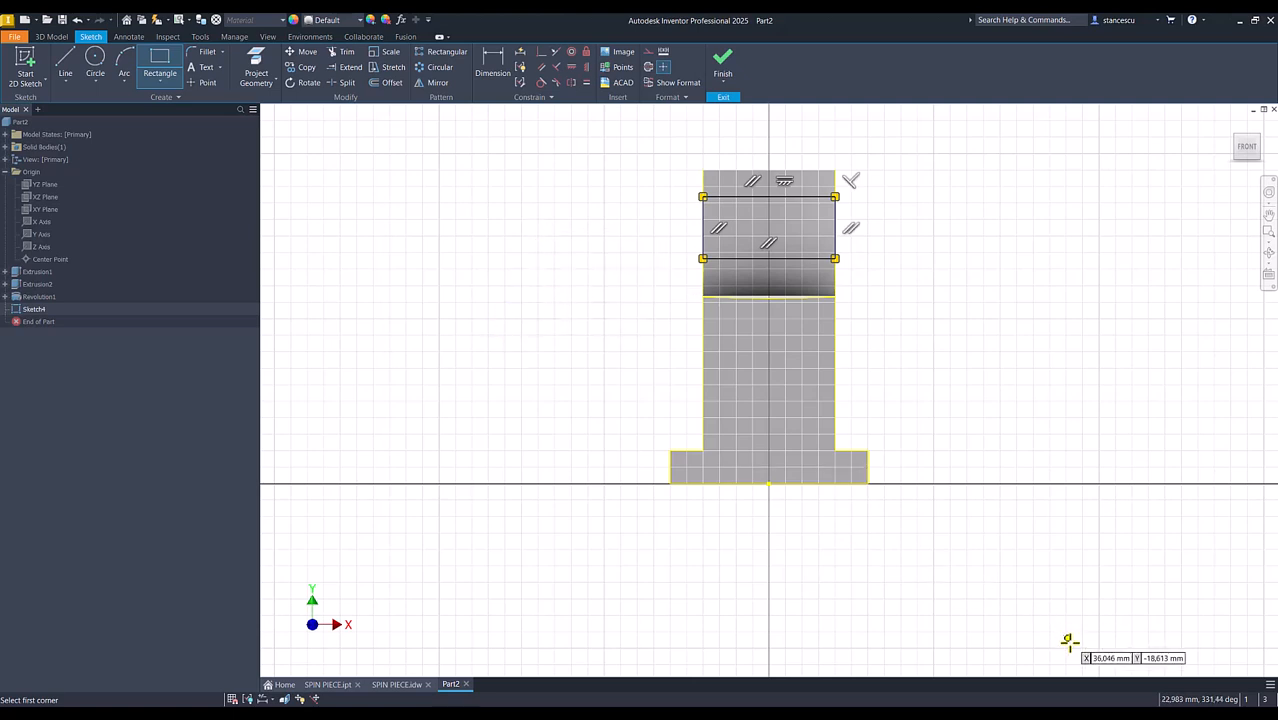
key(Escape)
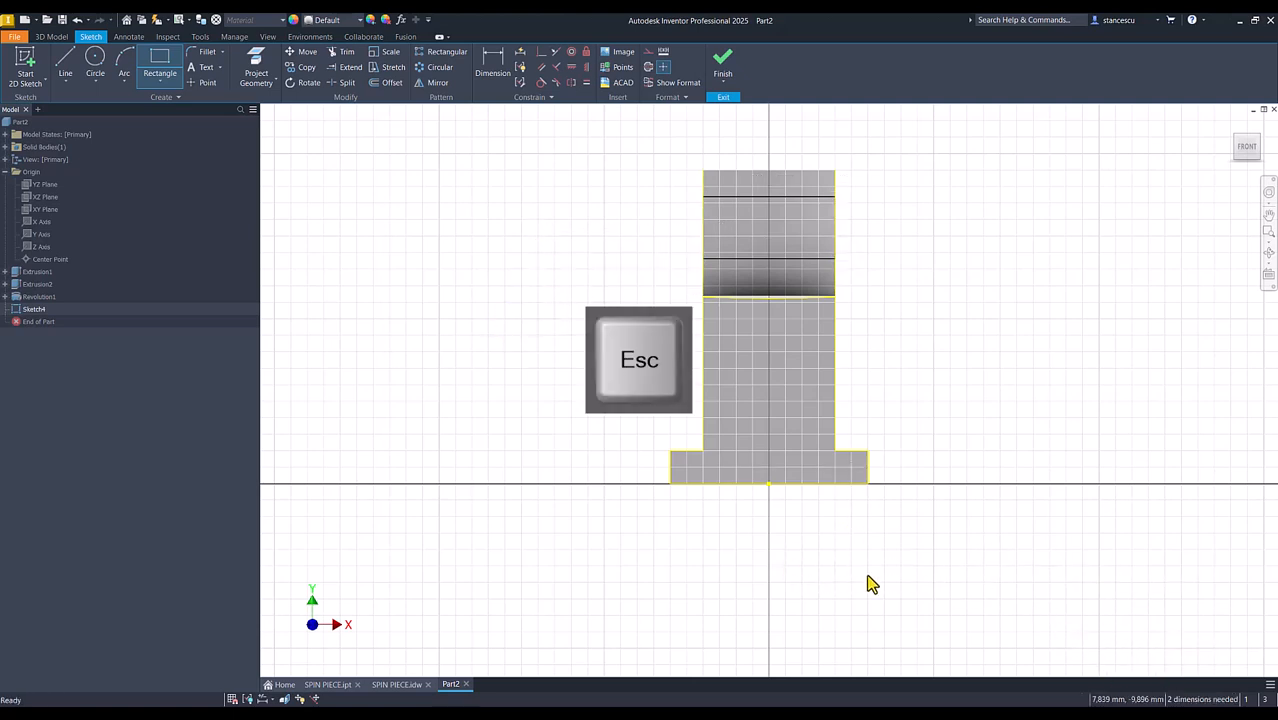
- Dimension the distance from the block's top edge to the rectangle's upper side as 3.6 mm
click(500, 62)
click(751, 173)
click(725, 197)
click(662, 187)
text(3,6)
key(Return)
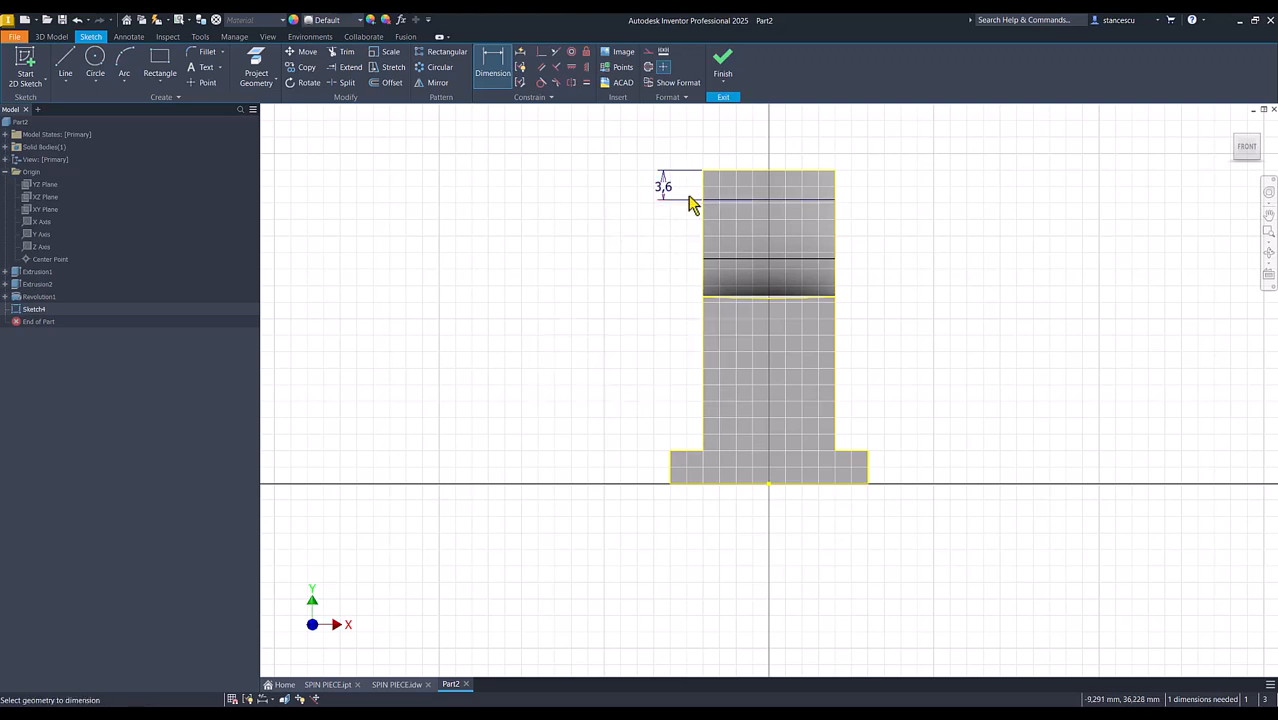
- Dimension the rectangle's height as 9 mm and finish the sketch
click(728, 199)
click(727, 259)
click(668, 240)
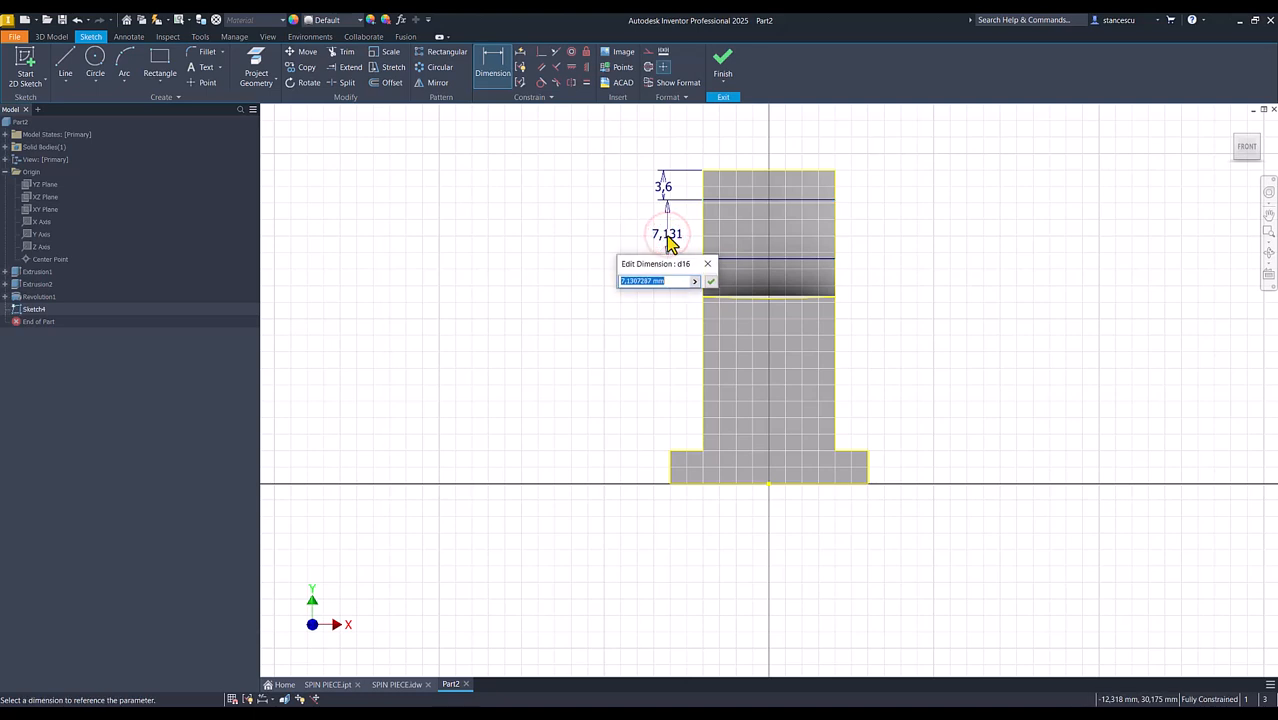
text(9)
key(Return)
click(722, 62)
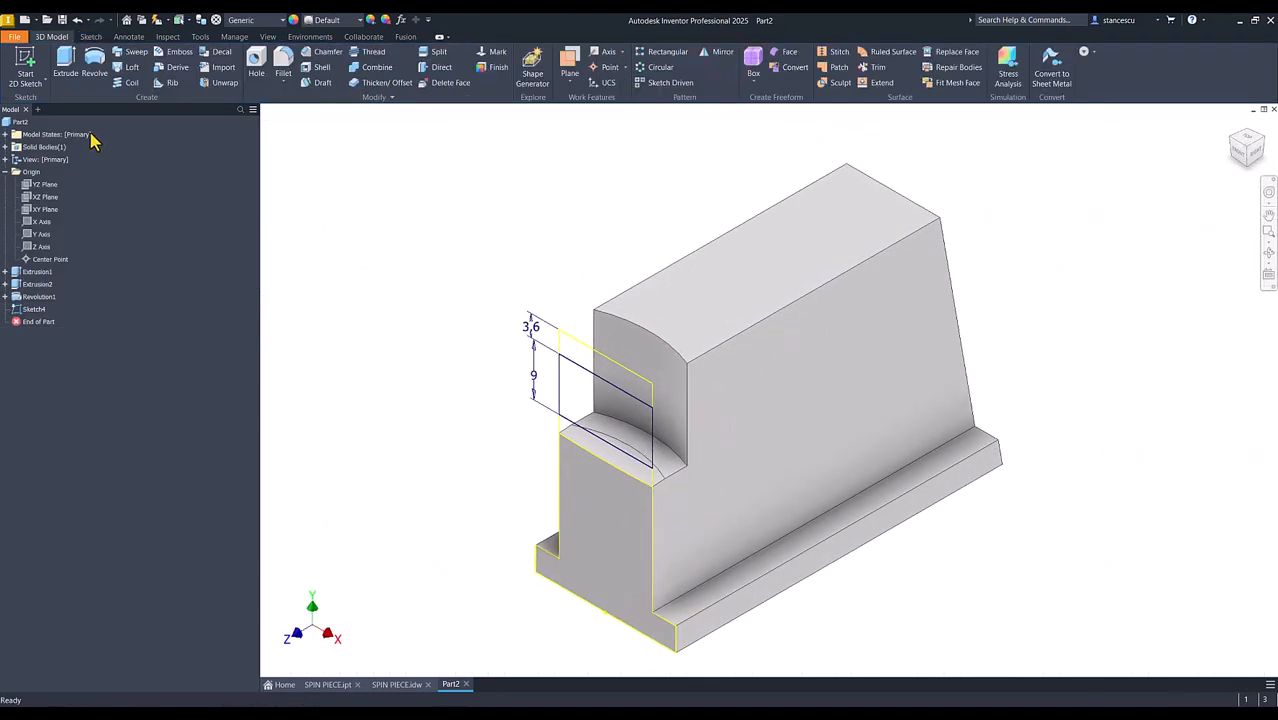
- Extrude the 9 mm high rectangle inward up to the notch's curved face as a new solid body
click(65, 62)
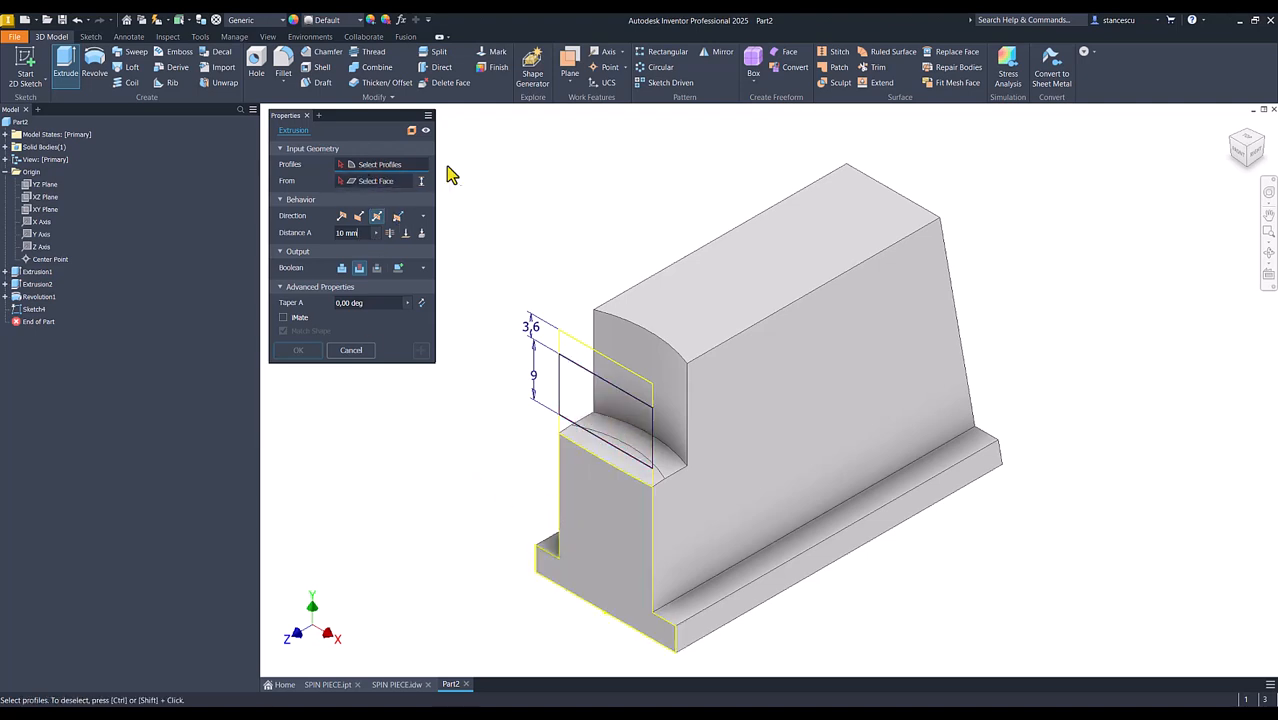
click(583, 385)
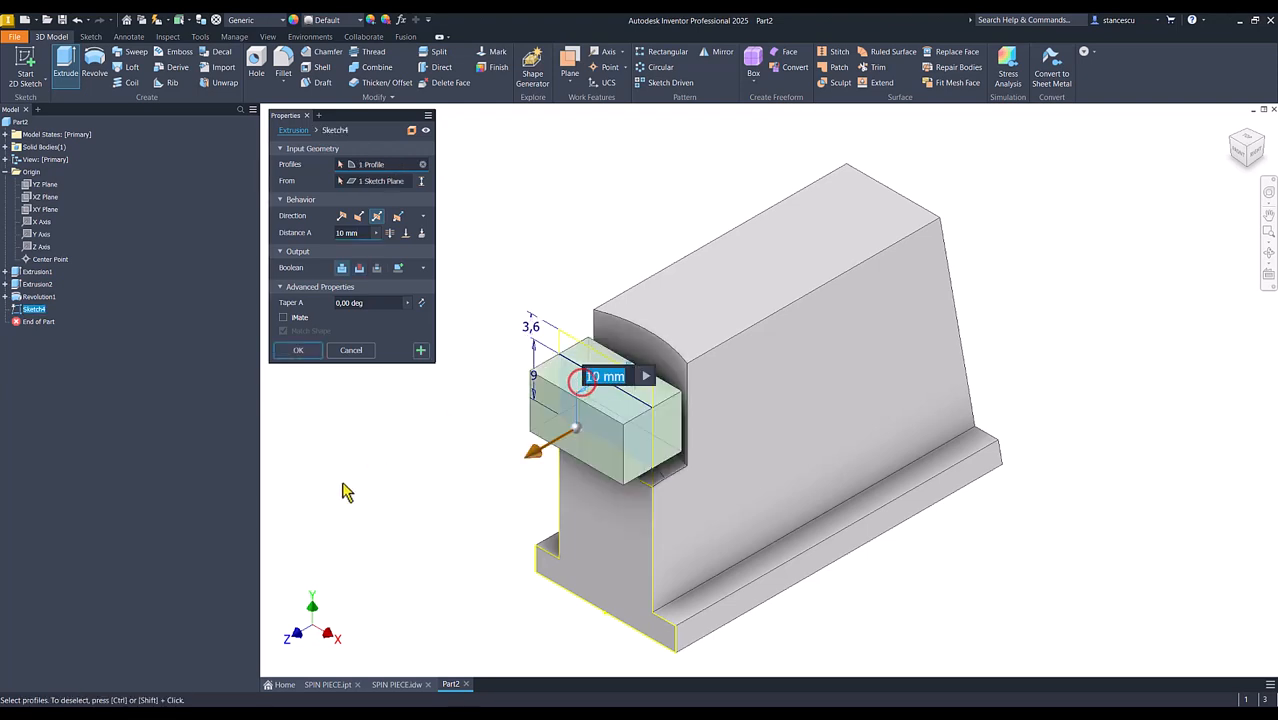
click(406, 236)
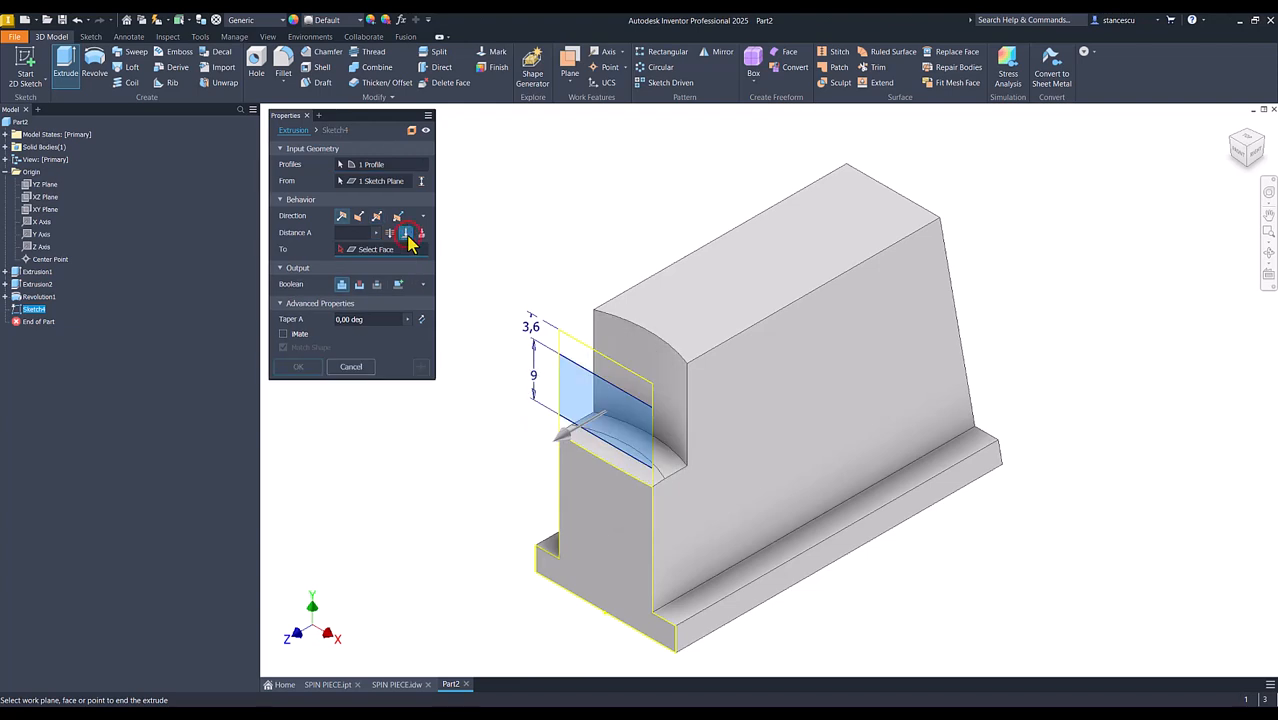
click(677, 363)
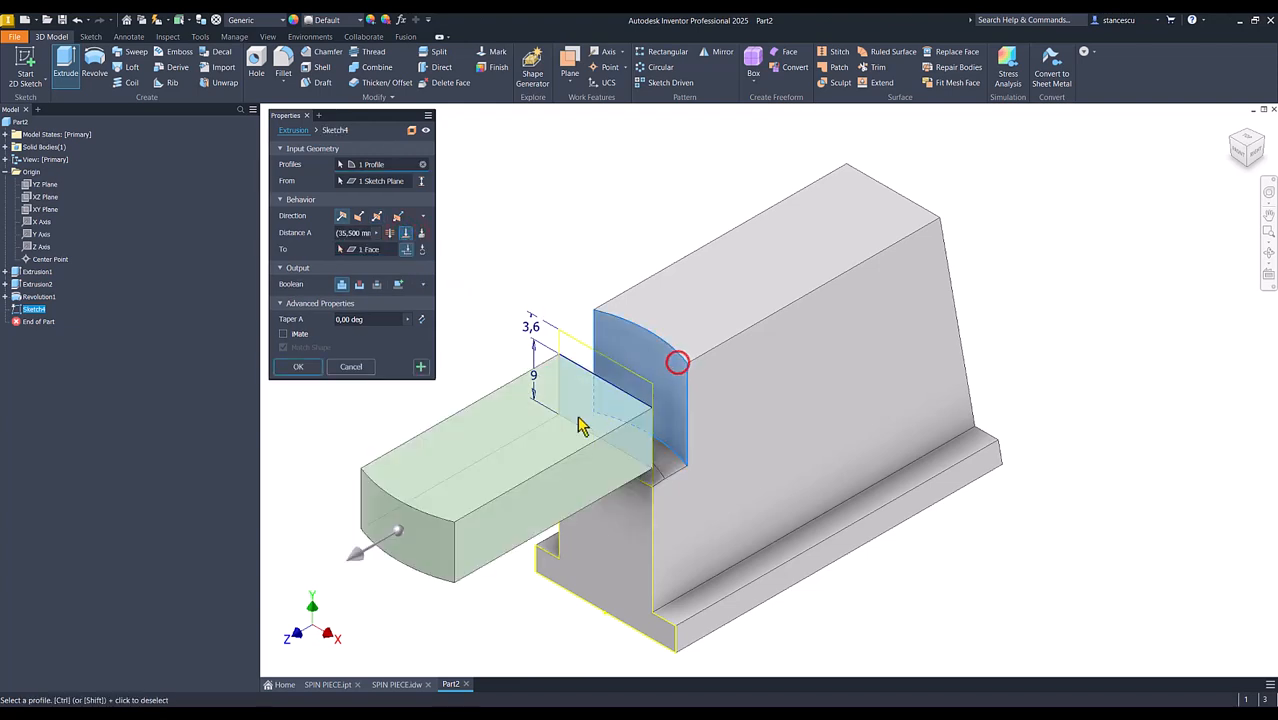
click(358, 217)
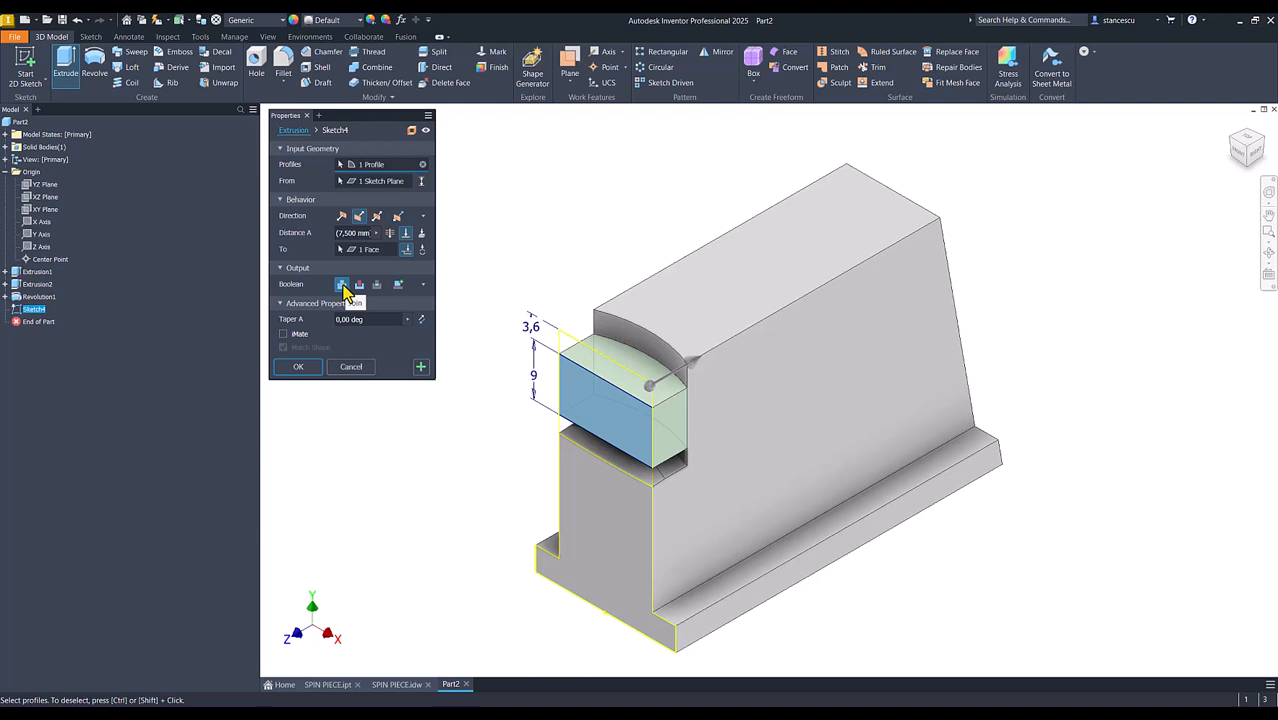
click(399, 285)
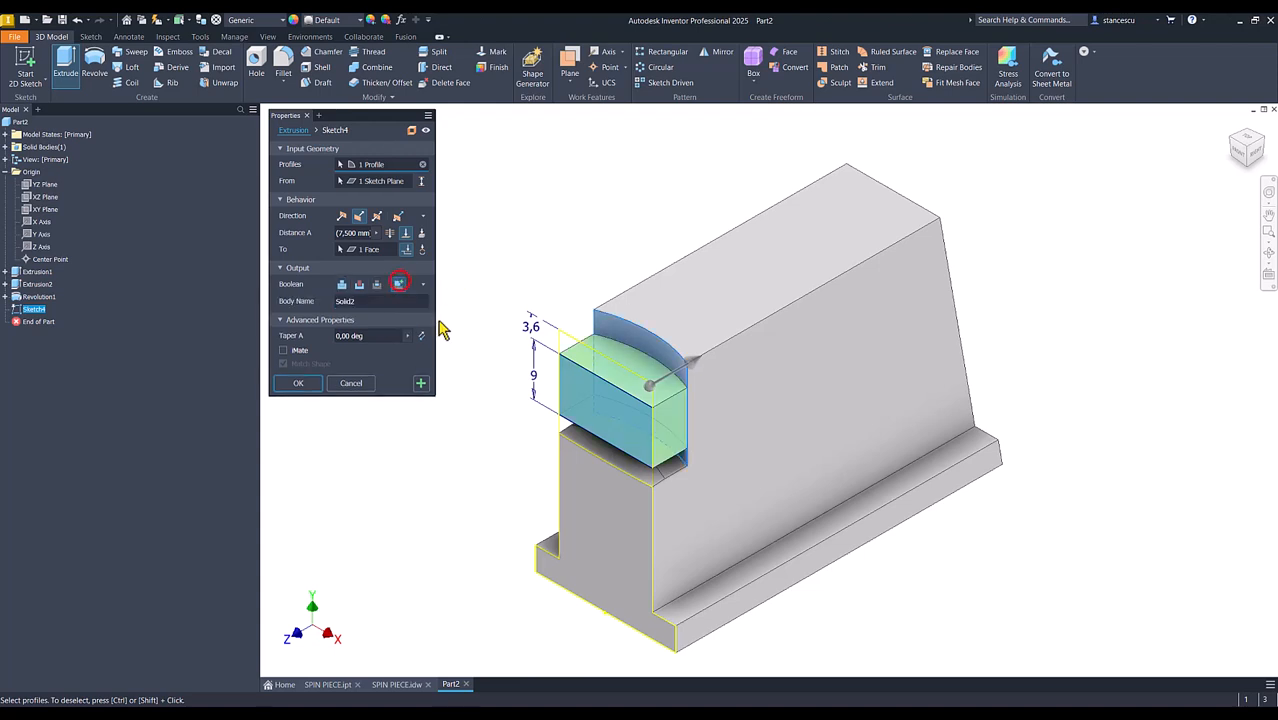
click(307, 388)
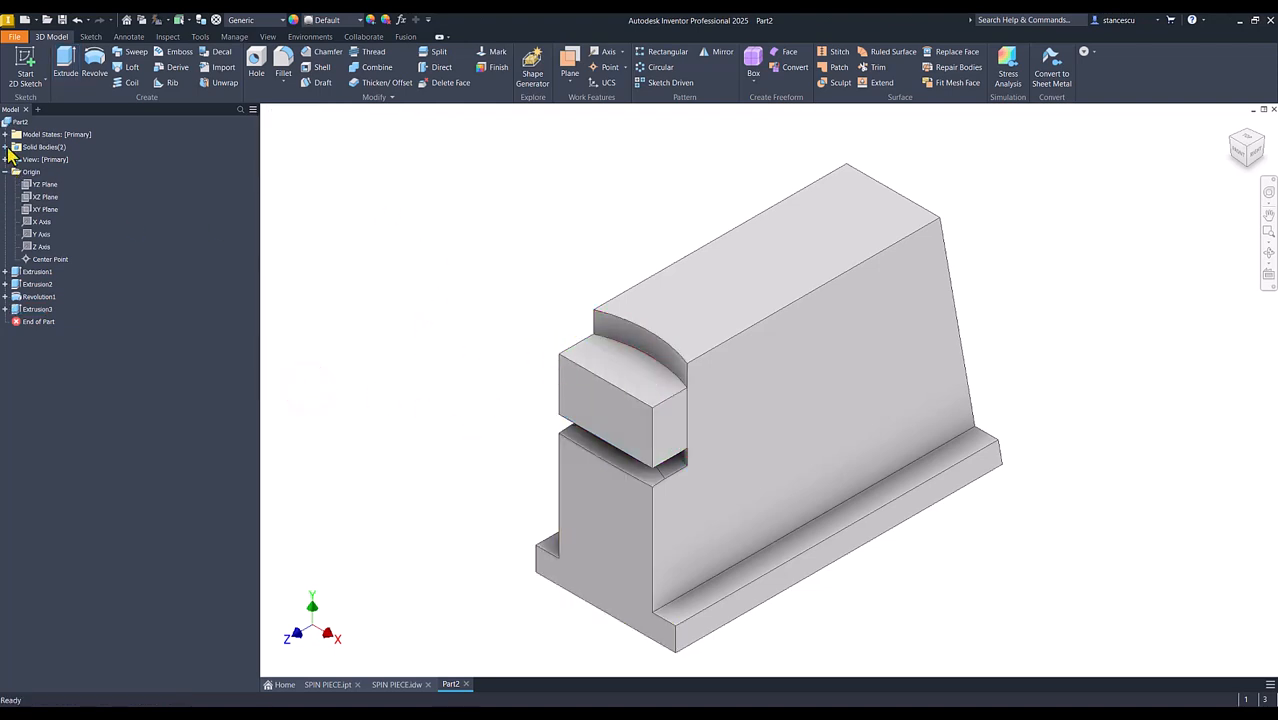
- Set the body appearance of the newly extruded block, Solid2, to Red
click(5, 147)
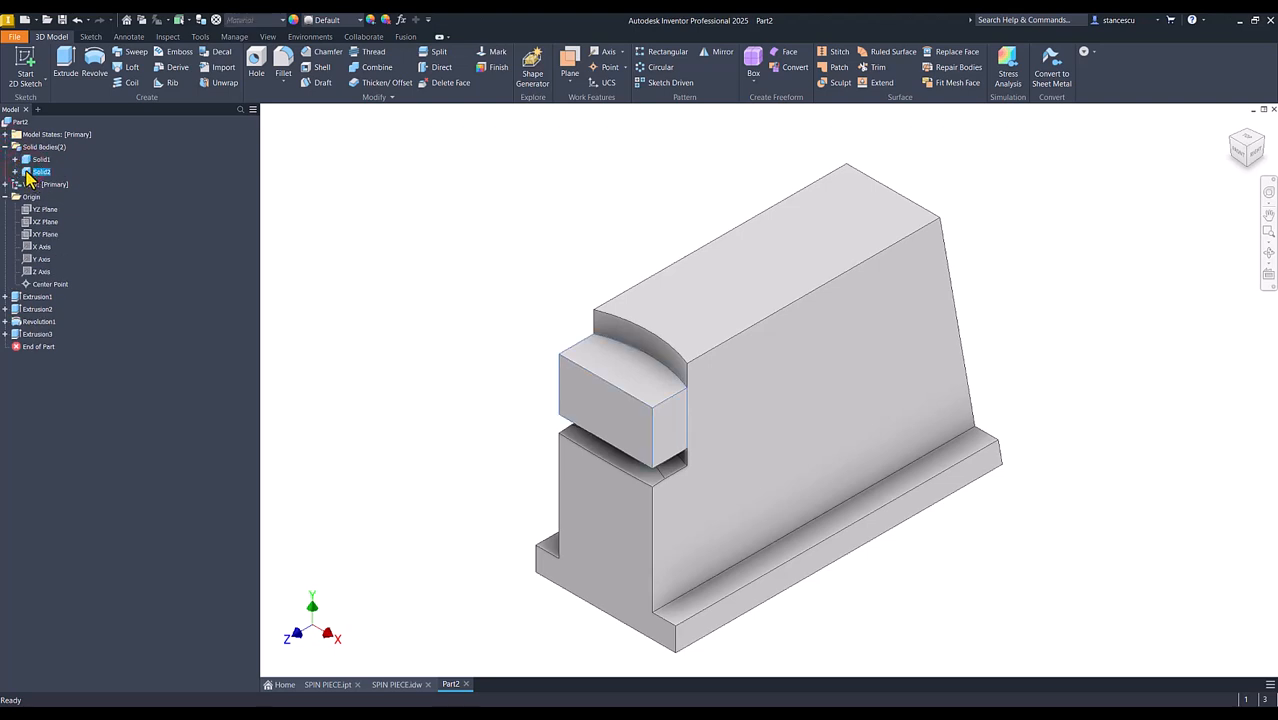
right_click(27, 173)
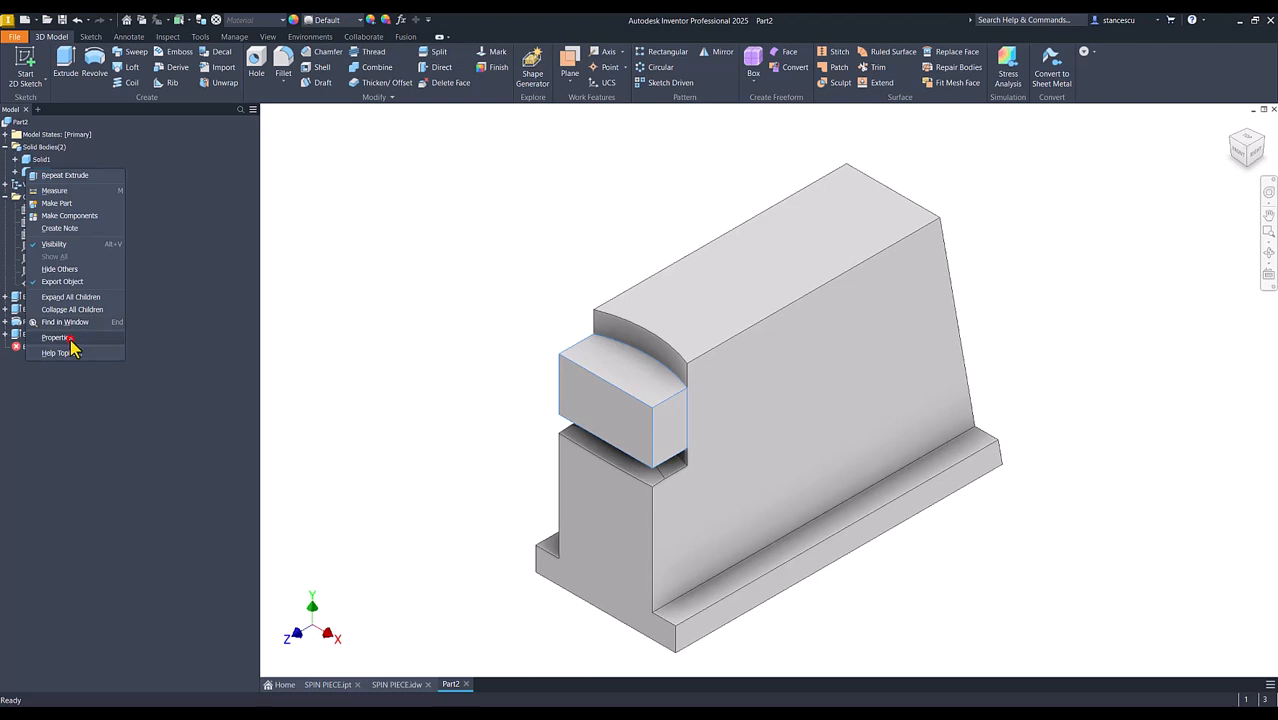
click(70, 340)
click(339, 278)
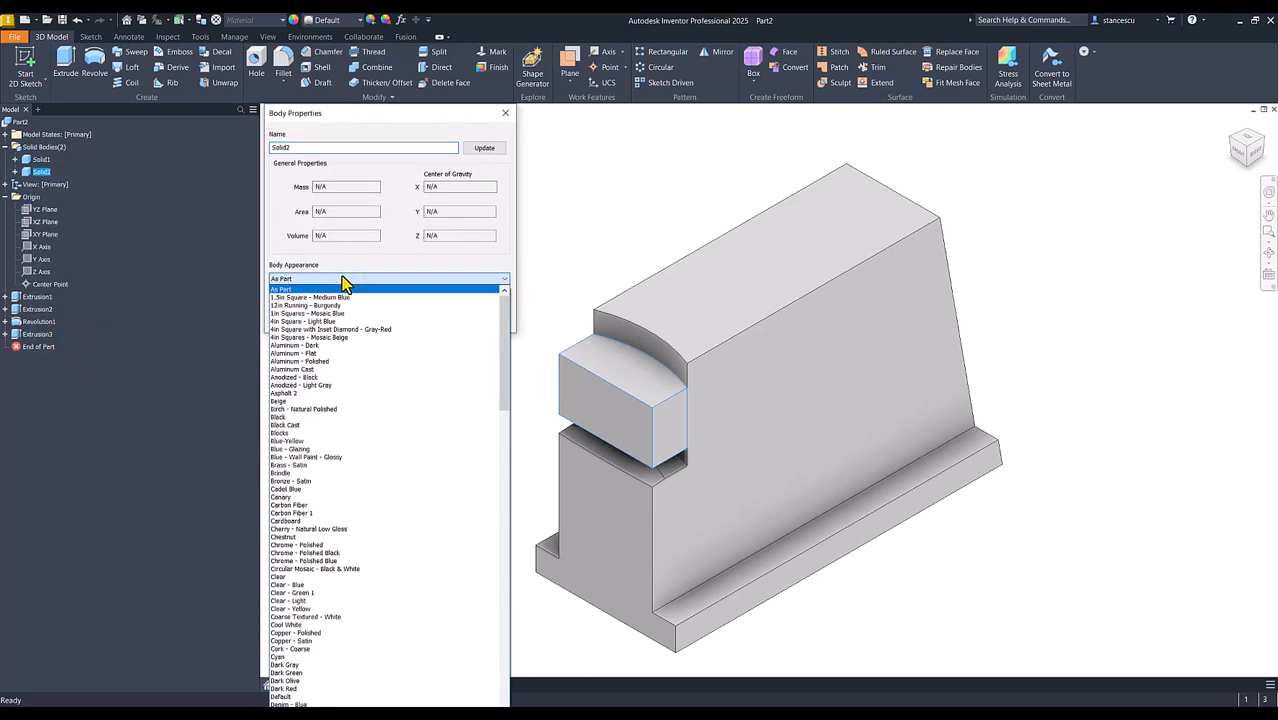
scroll(341, 276, down, 20)
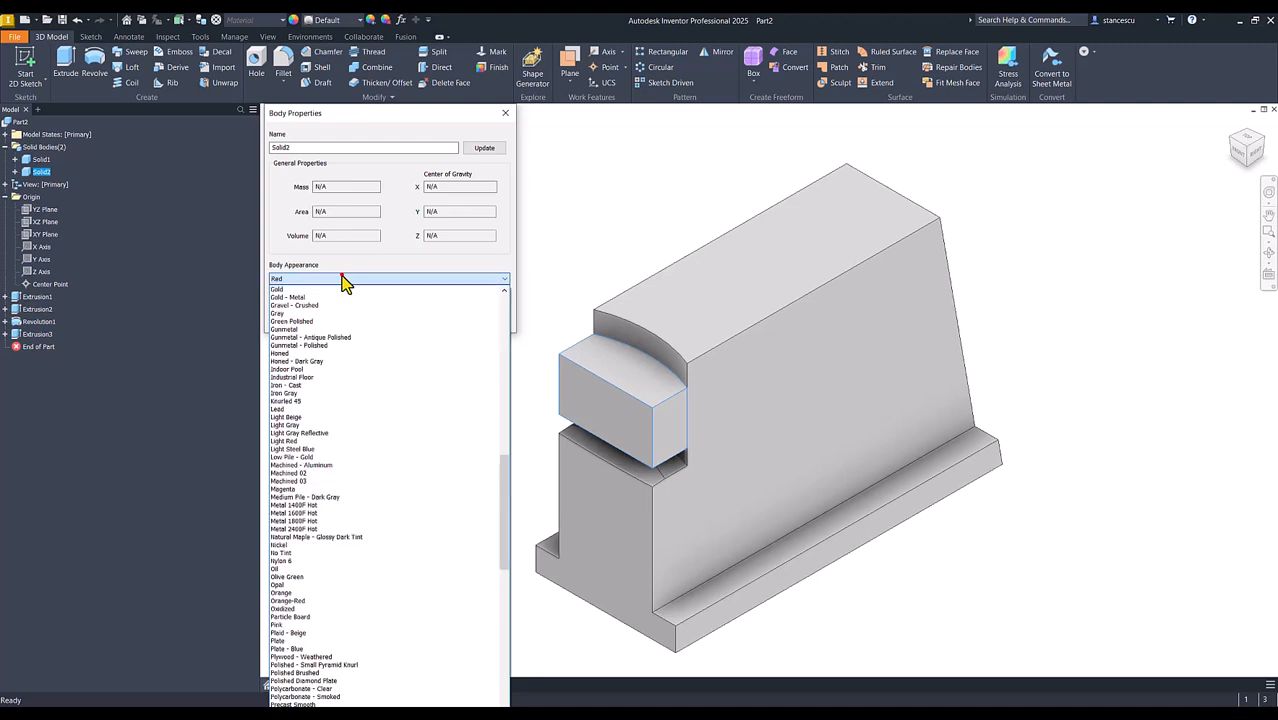
click(340, 277)
click(441, 321)
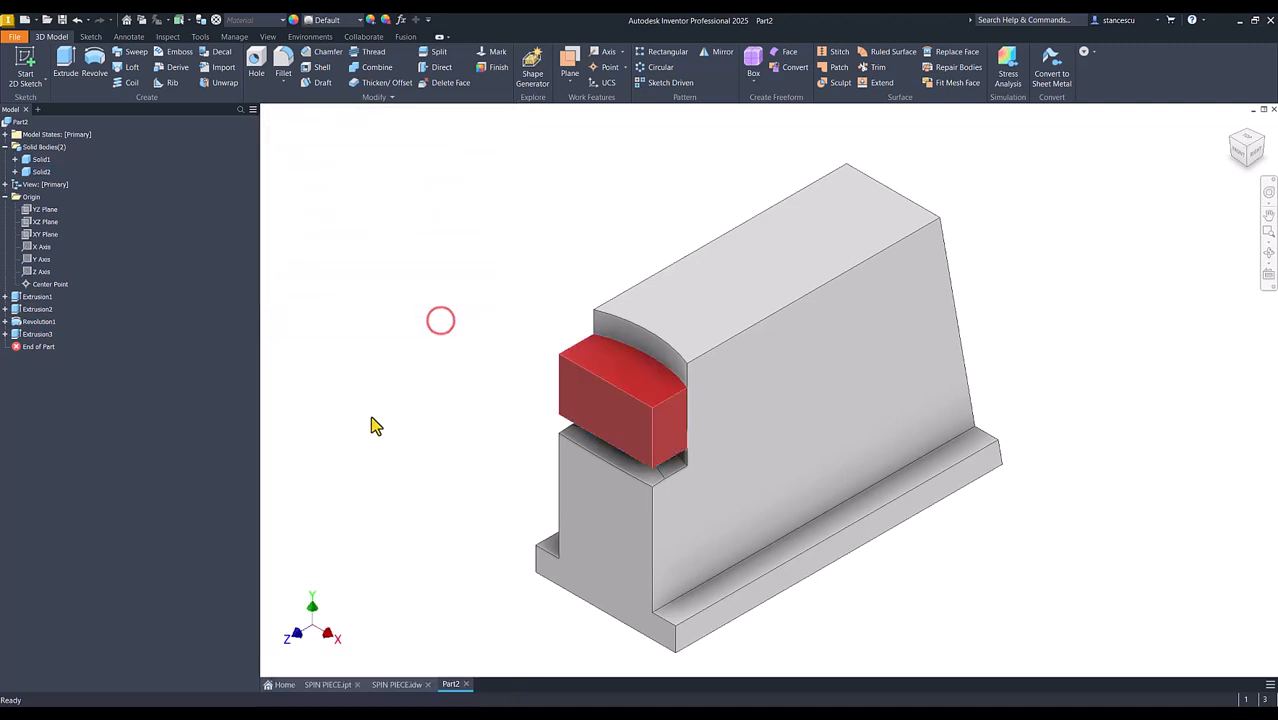
- Hide the main body Solid1 to inspect the red block alone from several sides, and show all bodies again
shift+middle_drag(464, 342, 587, 346)
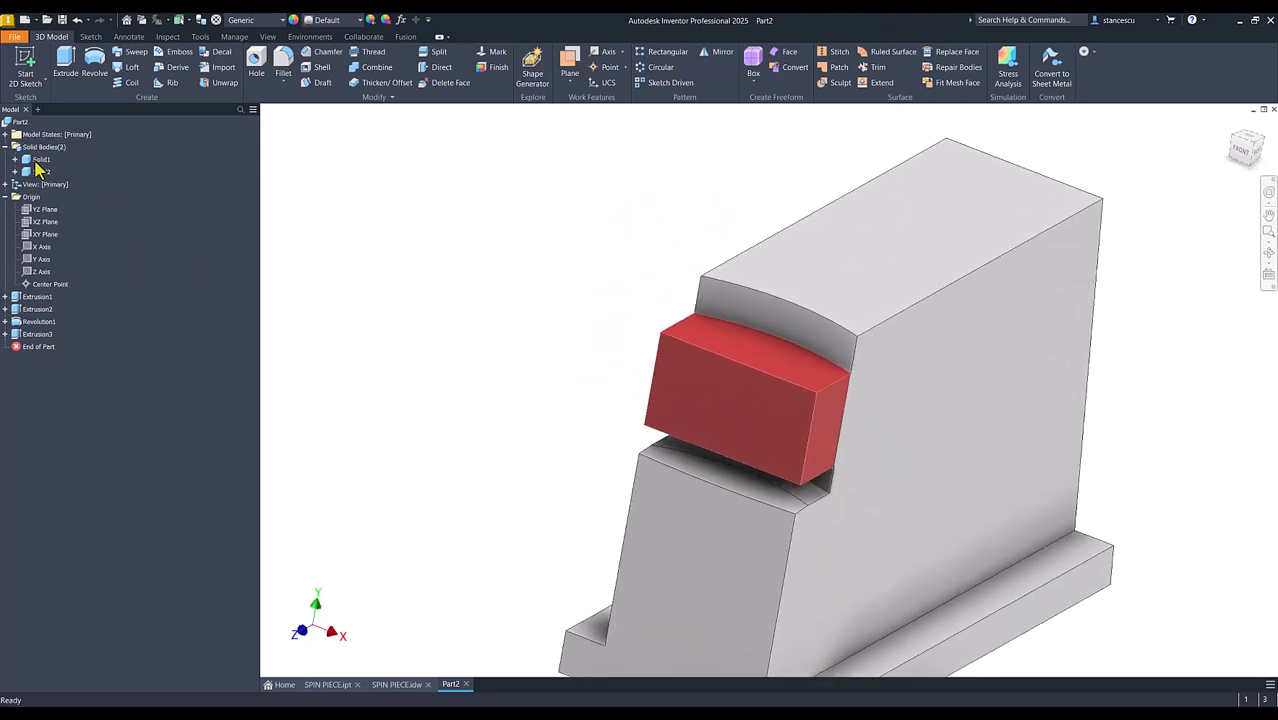
right_click(35, 162)
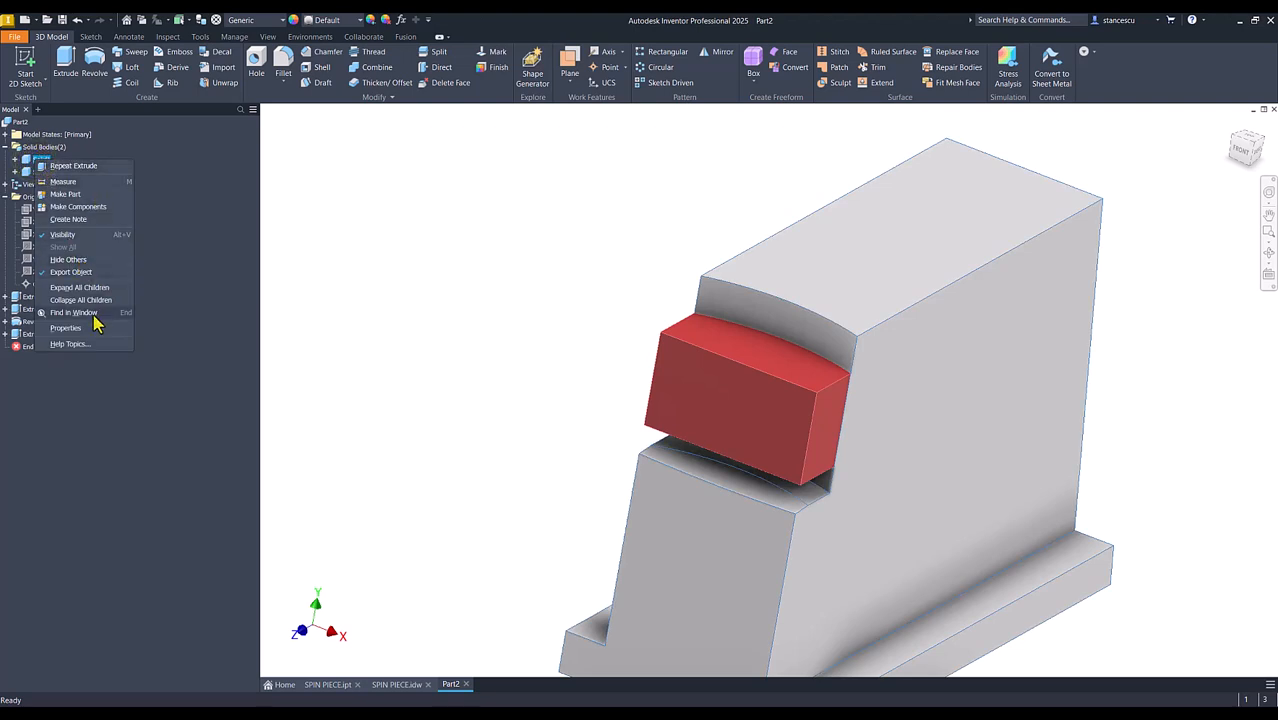
click(57, 236)
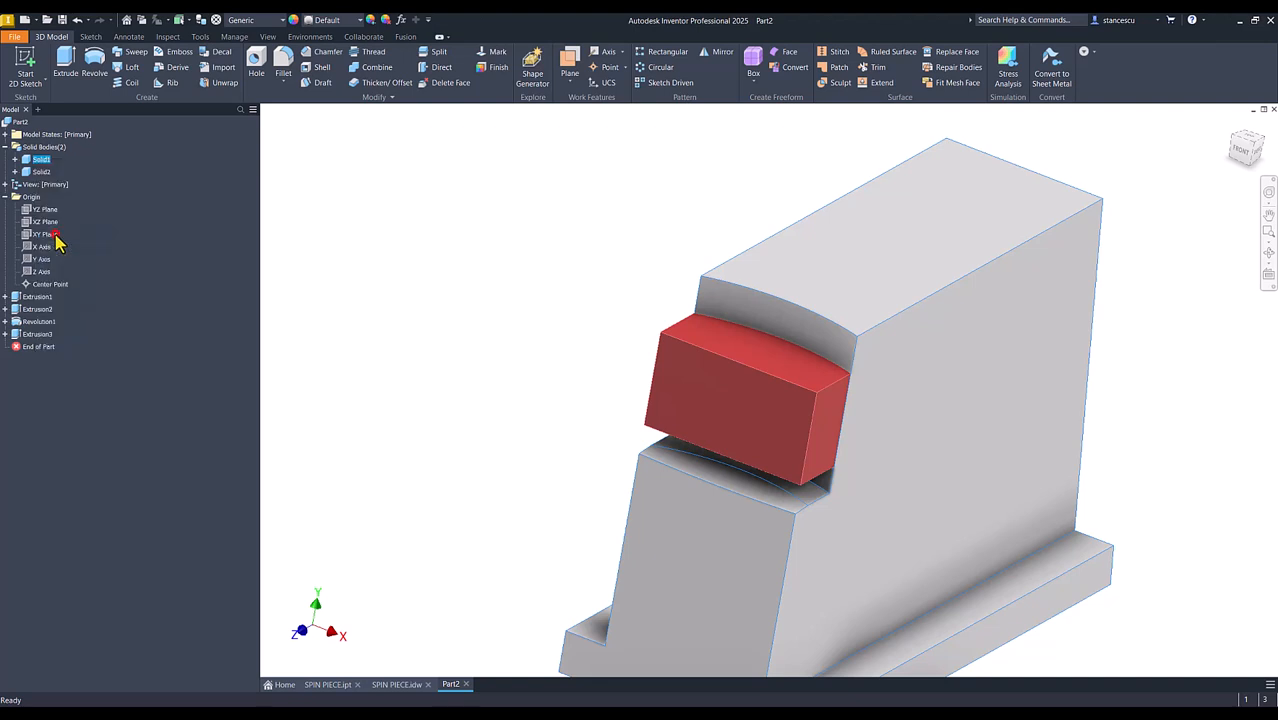
shift+middle_drag(1017, 286, 867, 277)
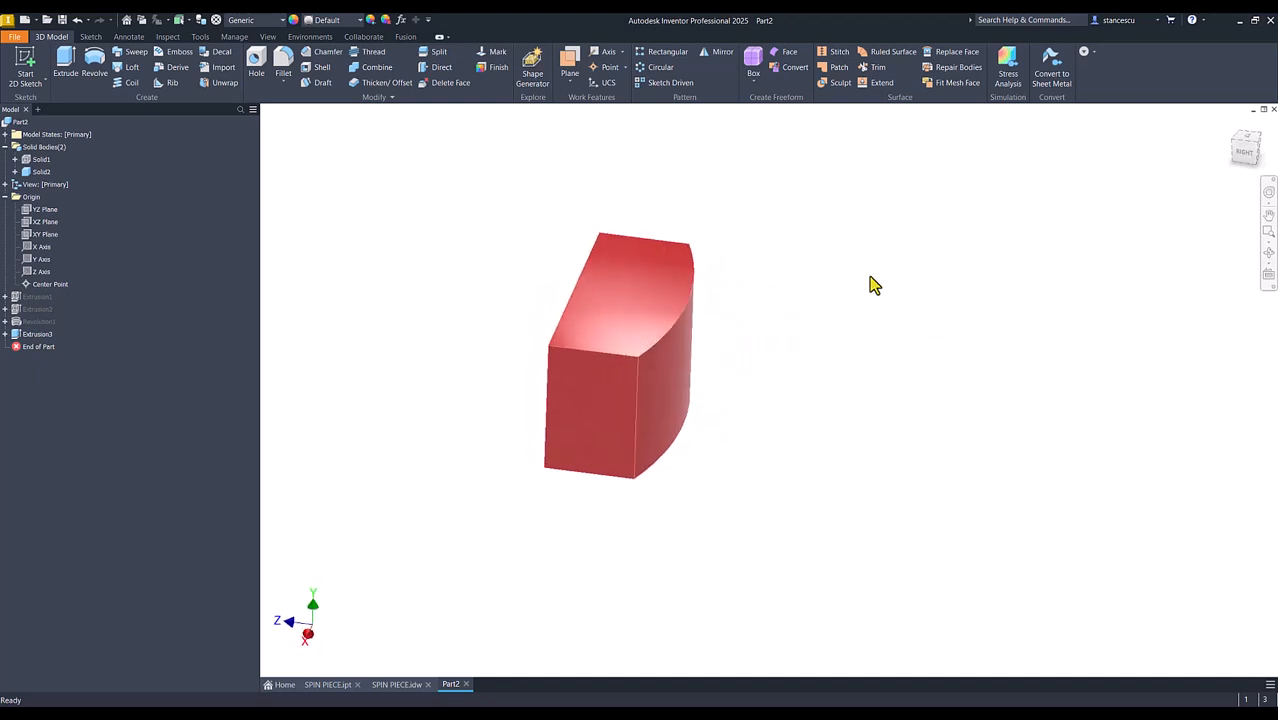
key(F6)
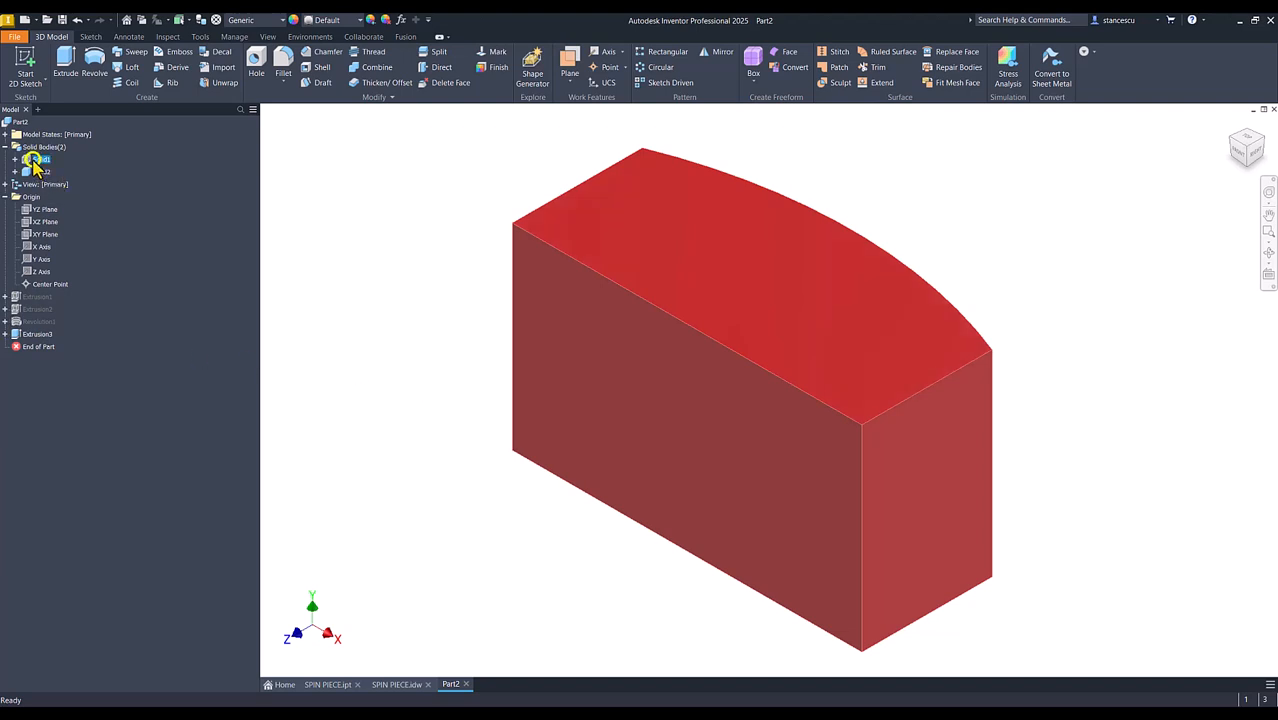
right_click(33, 161)
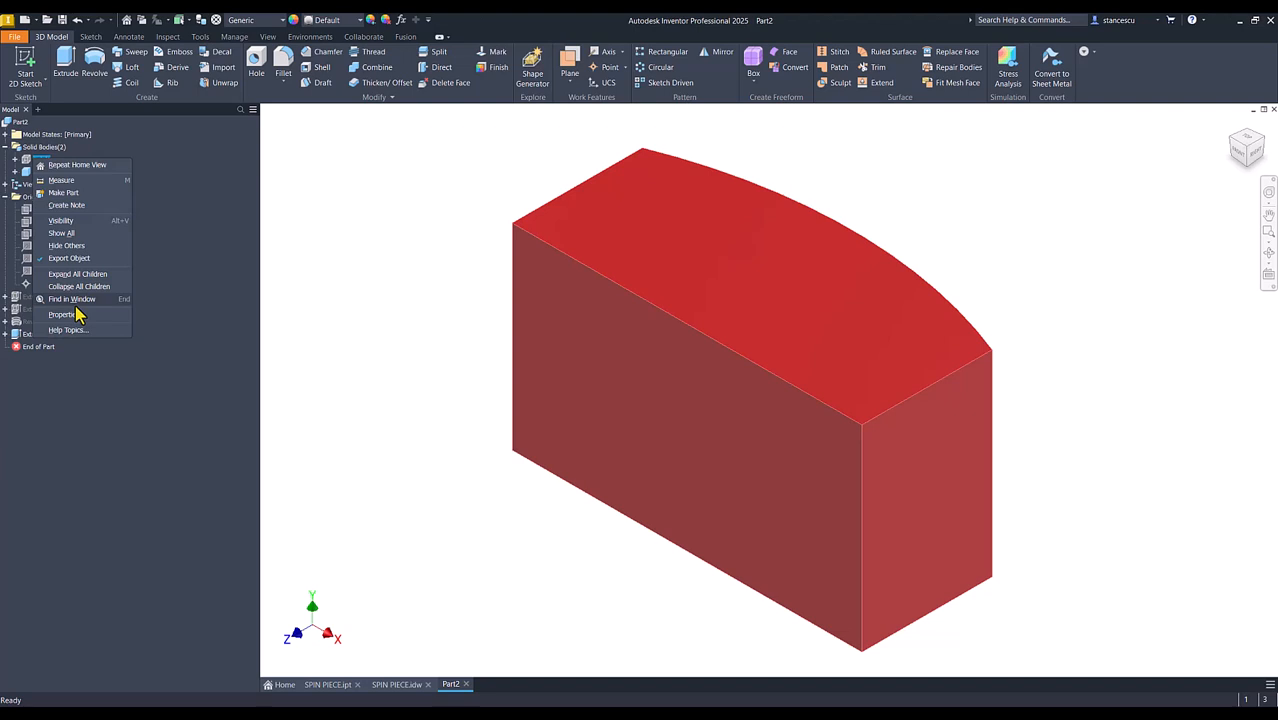
click(70, 230)
key(Num_Lock)
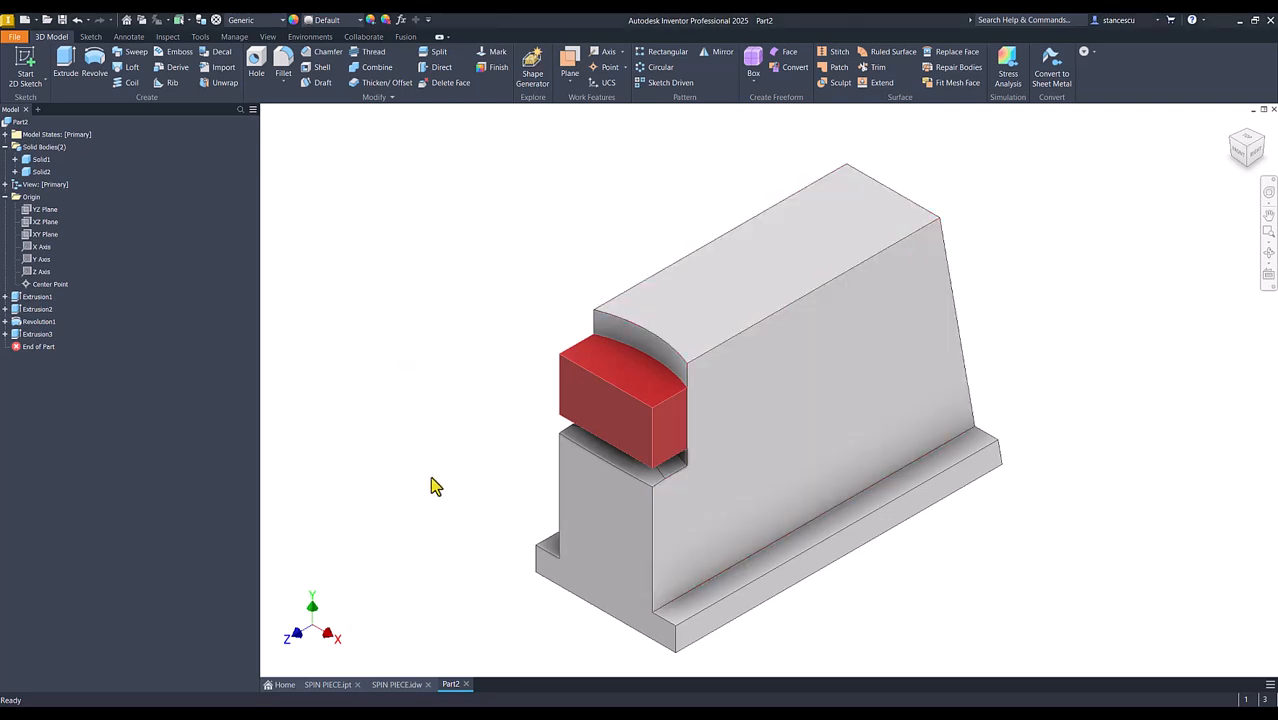
- Examine the tapered pad on the notch's curved face in the finished SPIN PIECE.ipt model
click(333, 686)
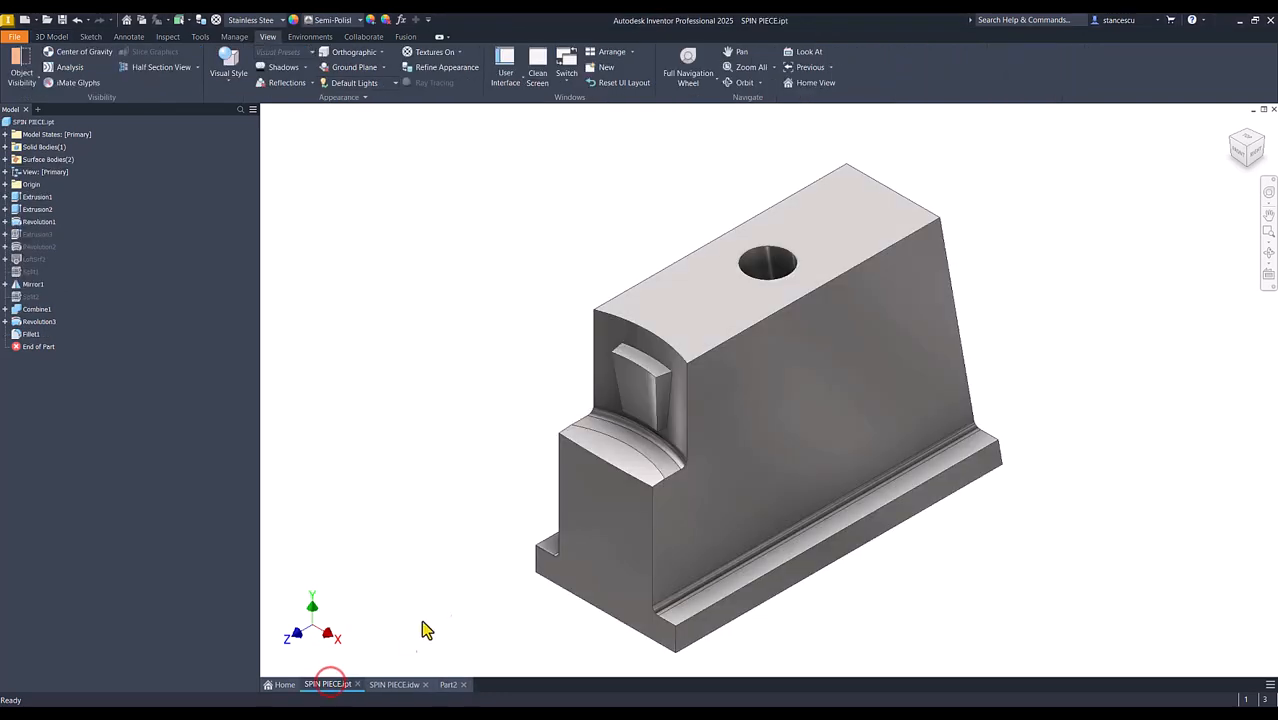
scroll(570, 450, up, 5)
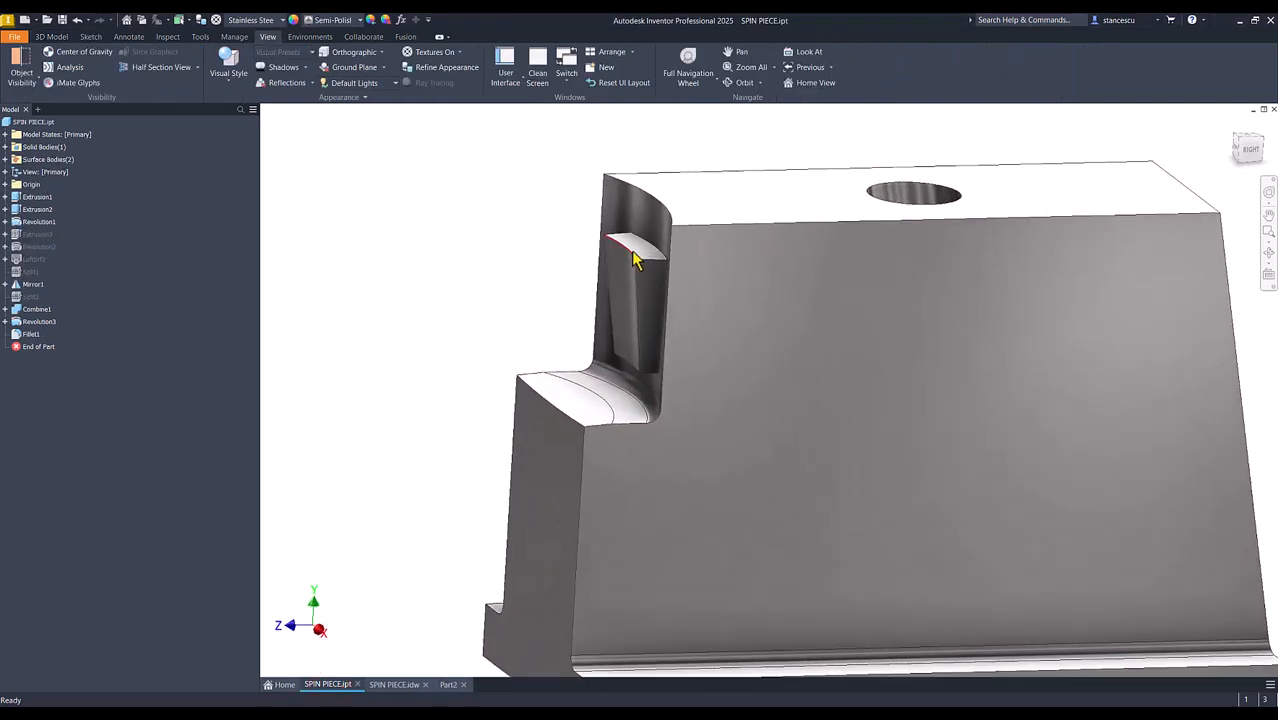
shift+middle_drag(662, 300, 650, 232)
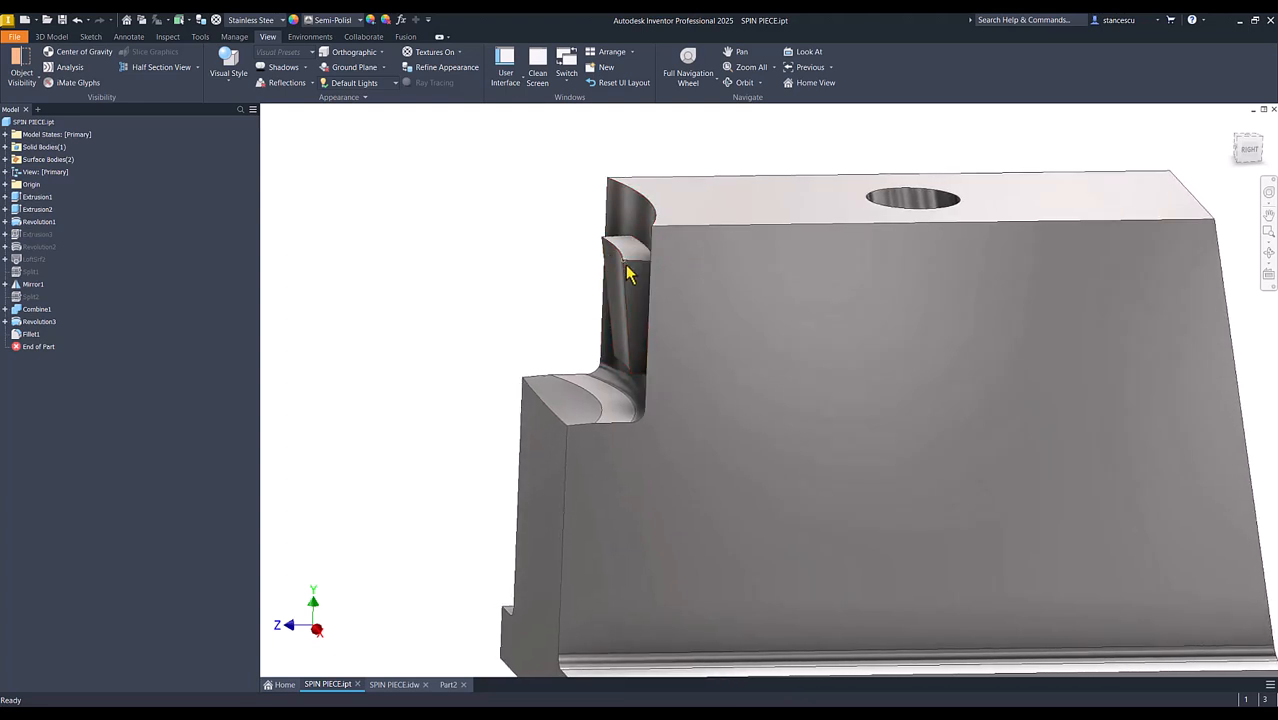
shift+middle_drag(640, 274, 600, 257)
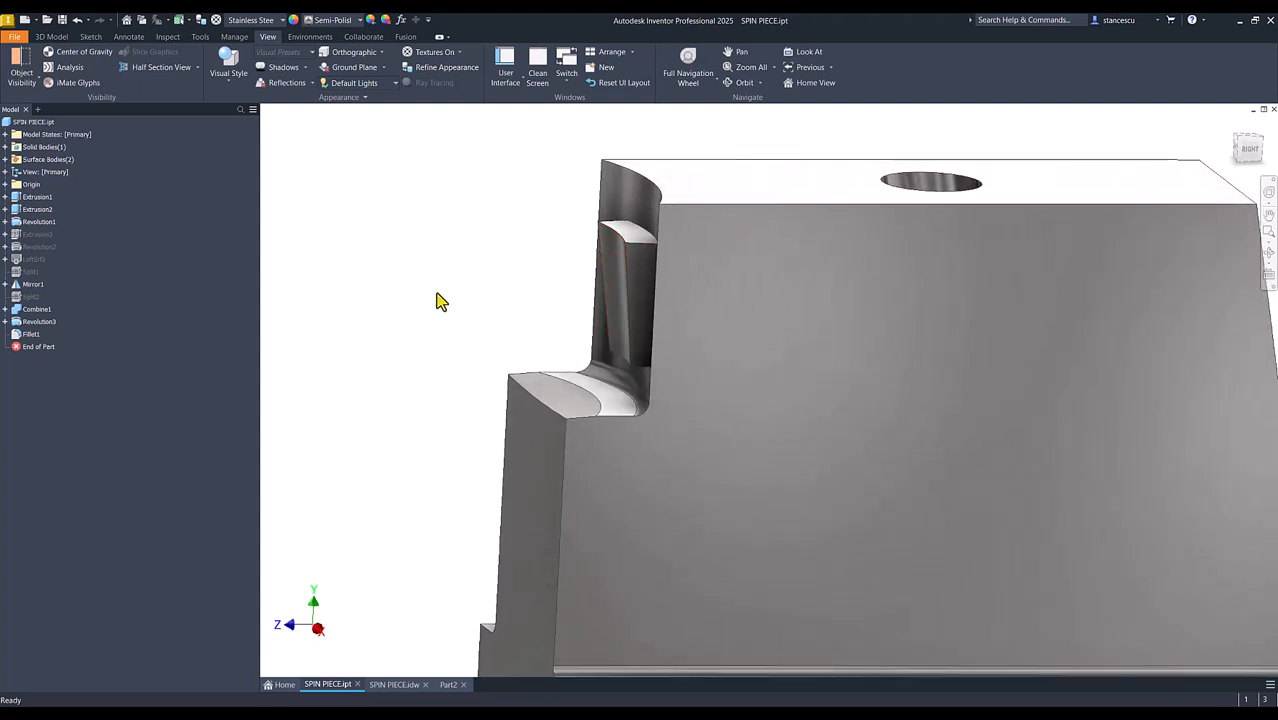
shift+middle_drag(437, 293, 483, 409)
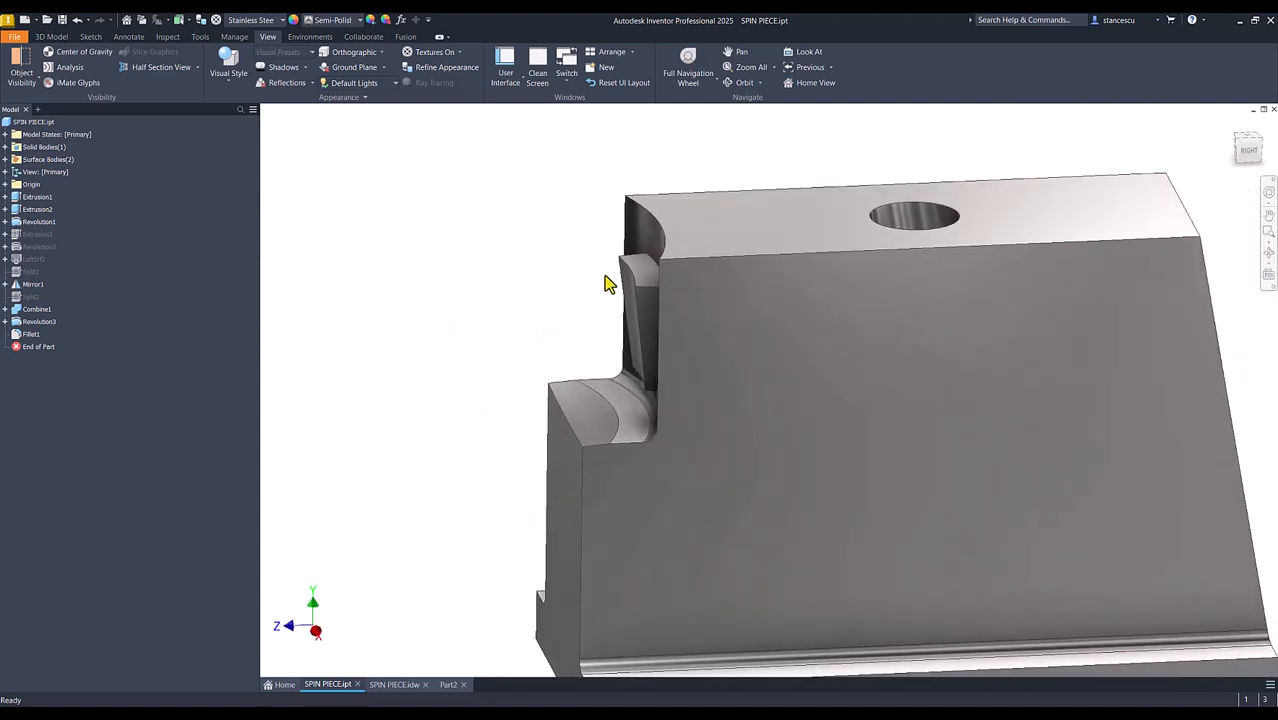
key(F6)
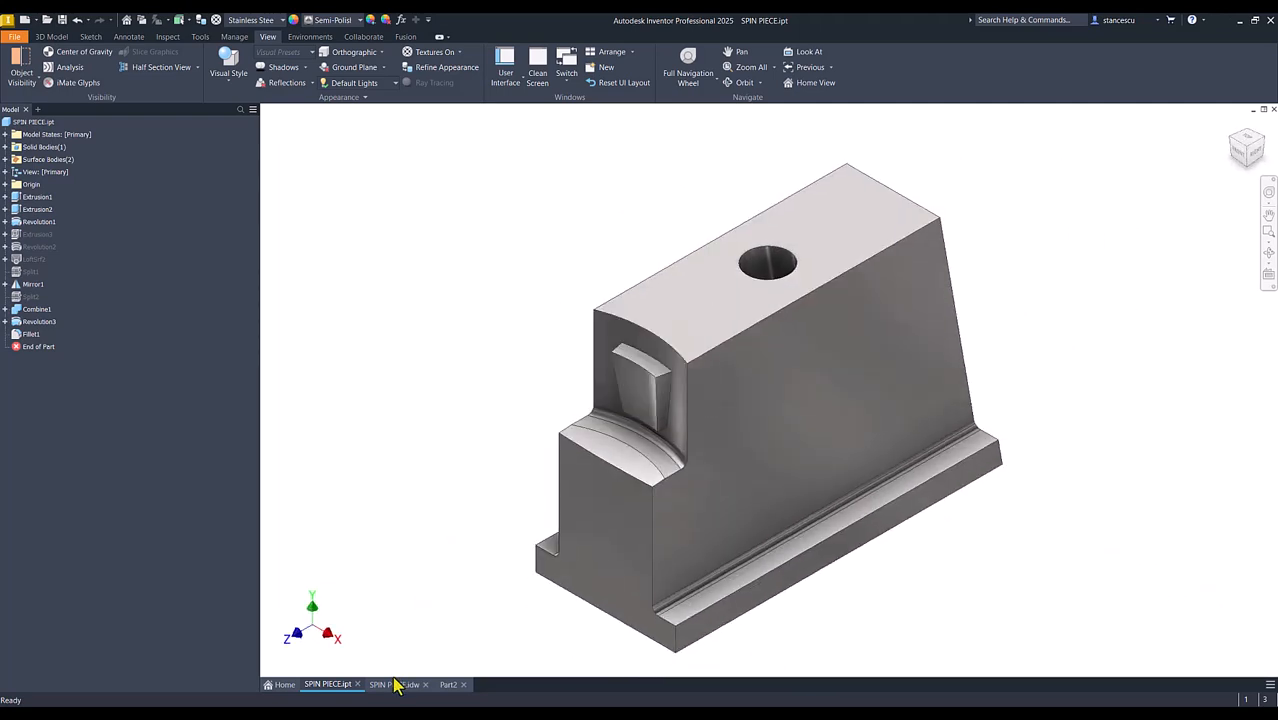
- Examine the pad's radii, angles and heights in detail views B and C and the front view of SPIN PIECE.idw
click(396, 685)
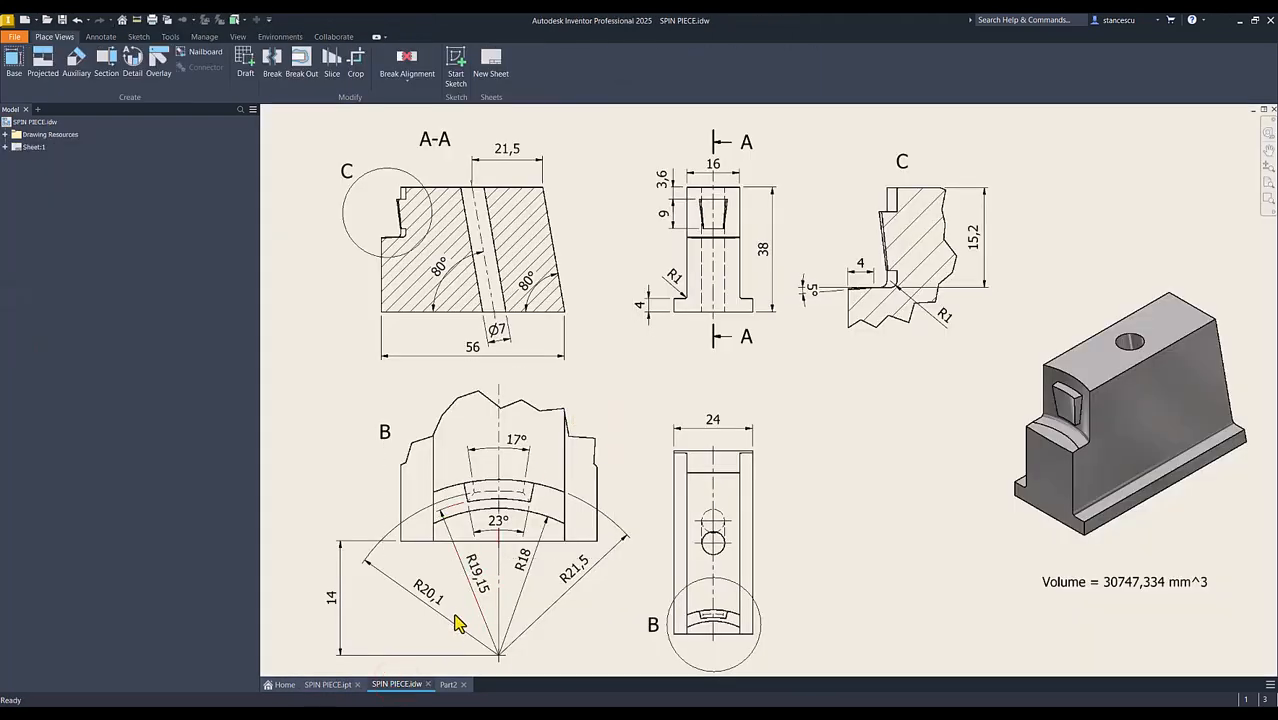
drag(477, 579, 484, 596)
scroll(479, 499, down, 4)
middle_drag(528, 527, 632, 432)
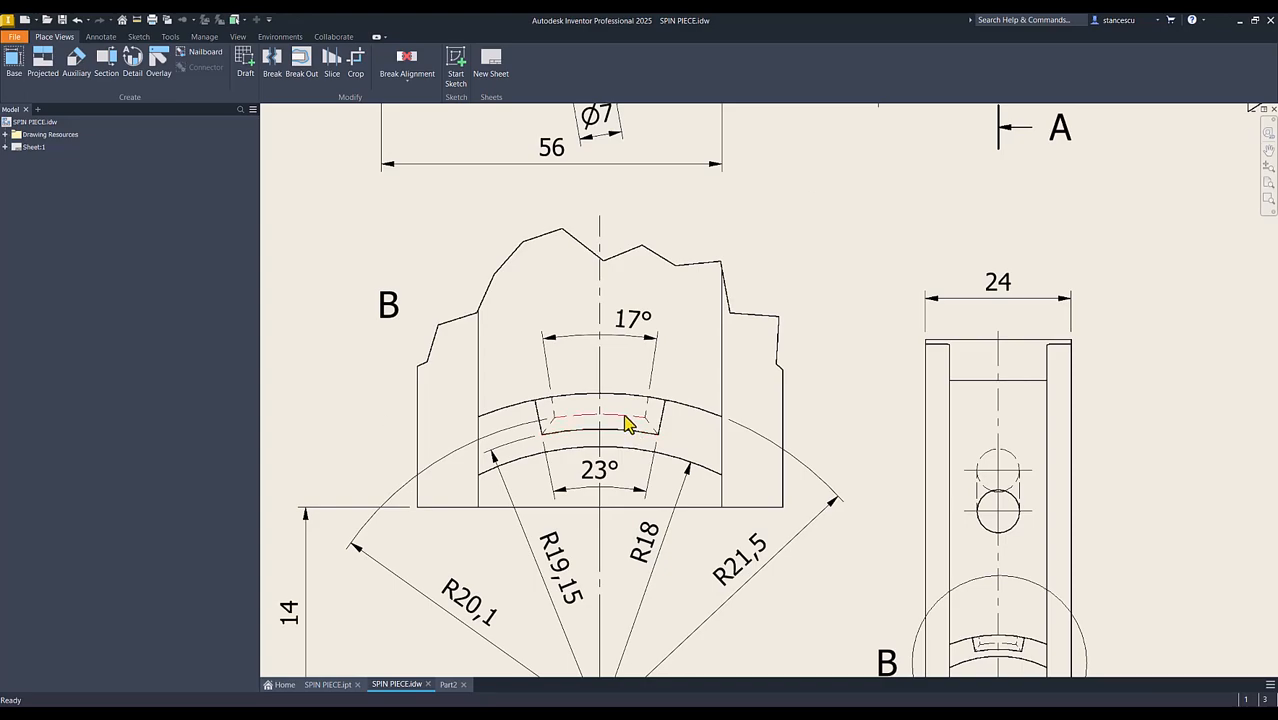
scroll(625, 424, up, 4)
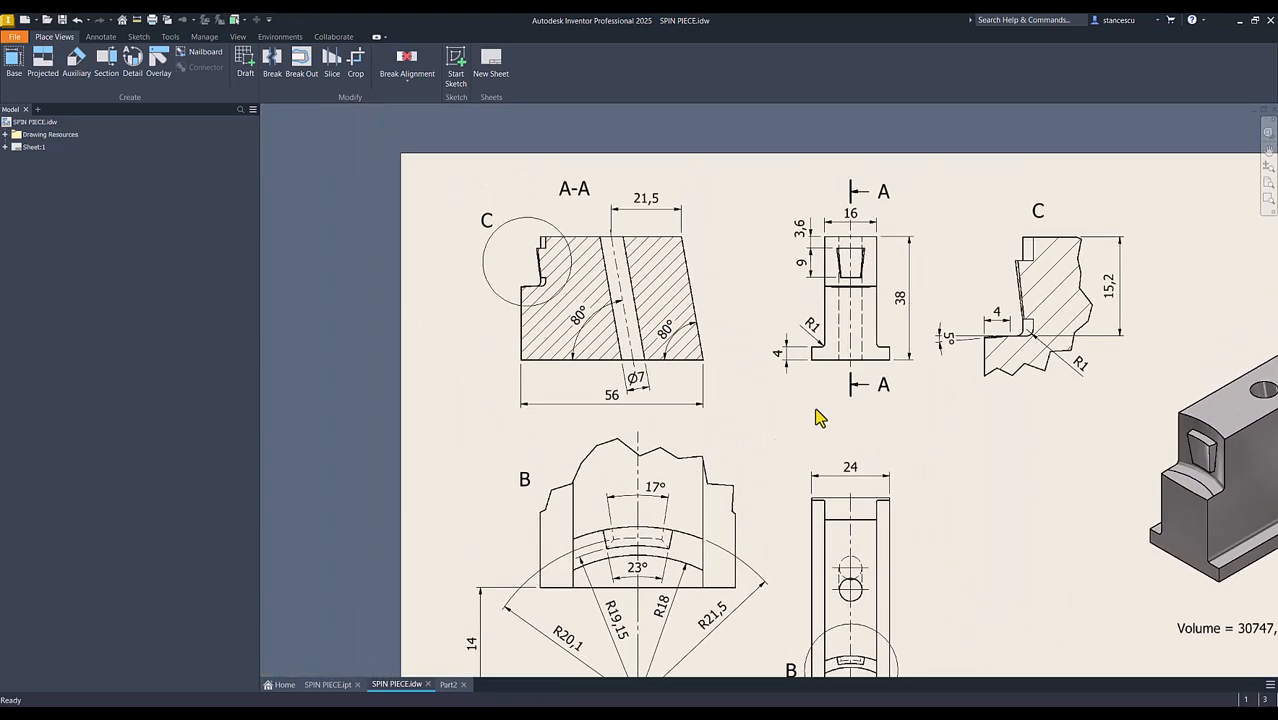
scroll(906, 284, down, 1)
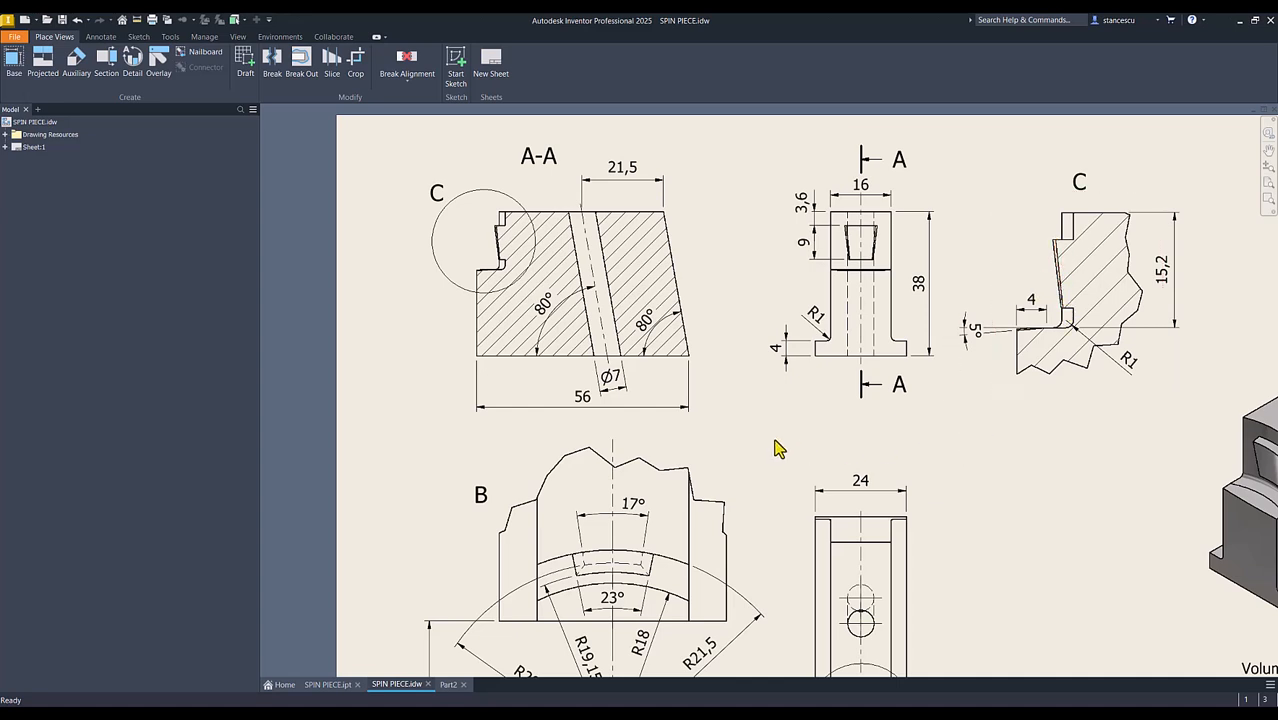
key(F6)
key(Num_Lock)
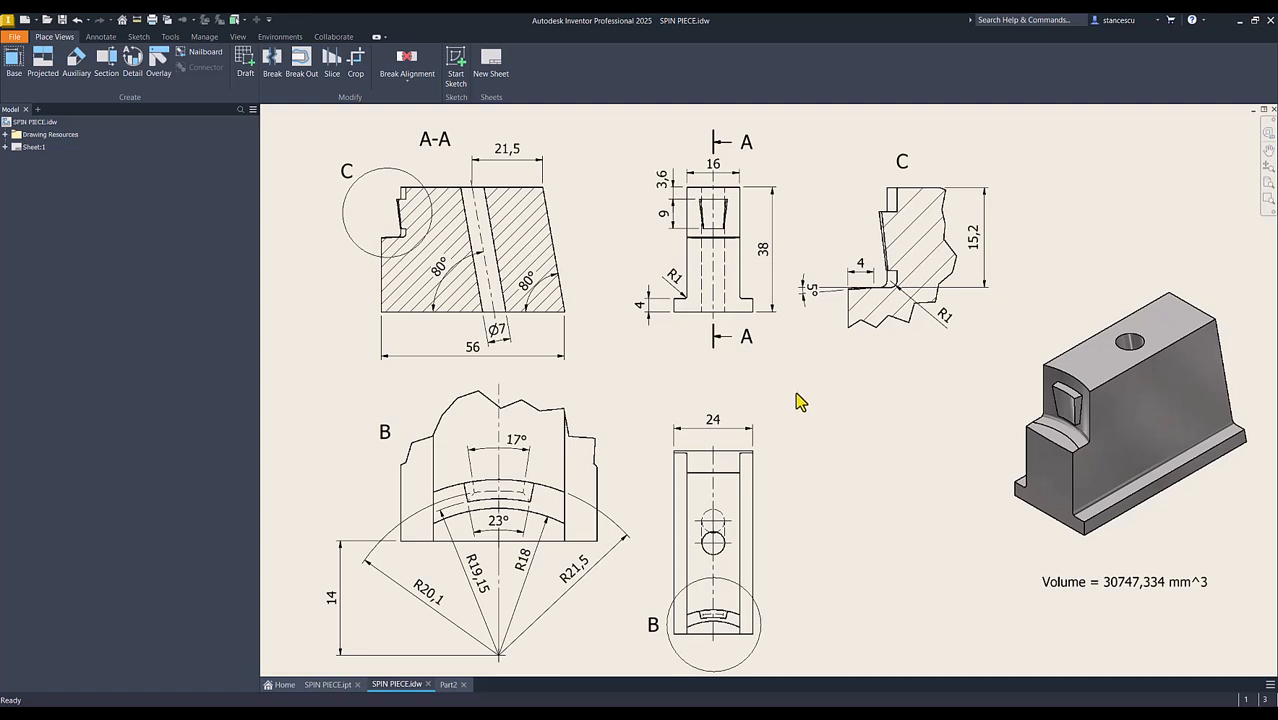
- Start a sketch on the YZ plane of Part2 and slice the graphics at the sketch plane around the red block
click(447, 685)
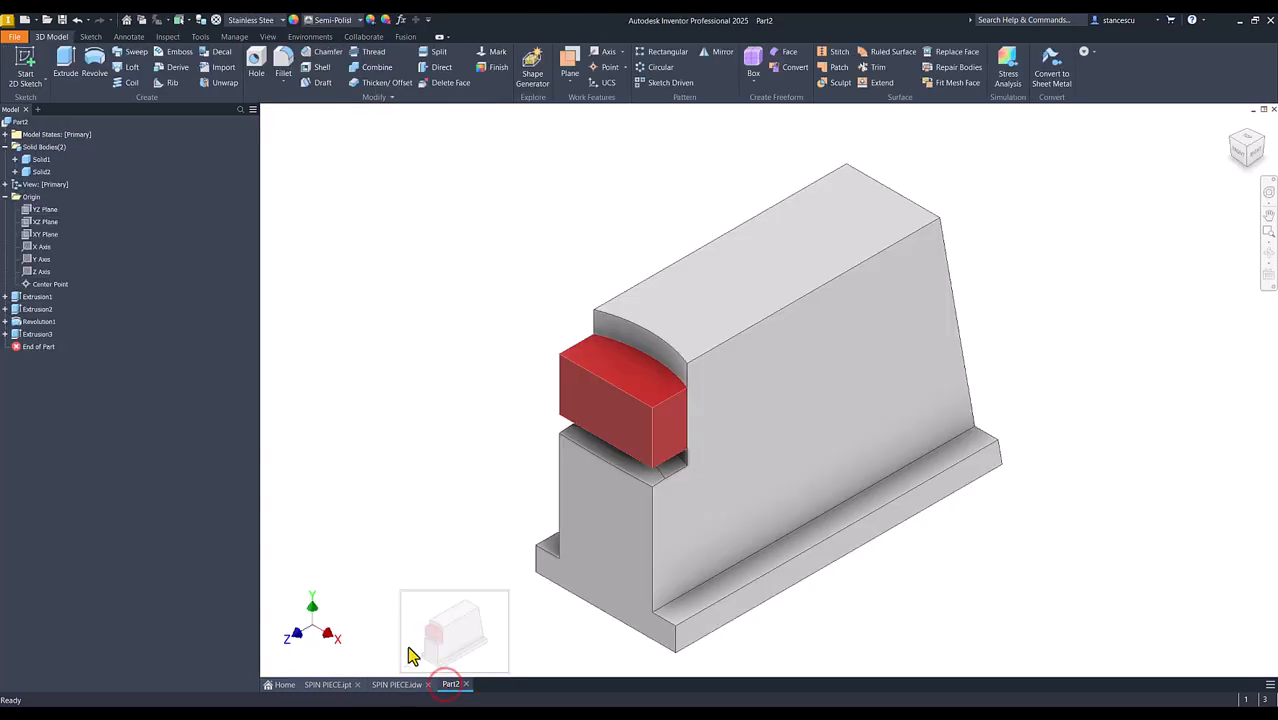
click(30, 211)
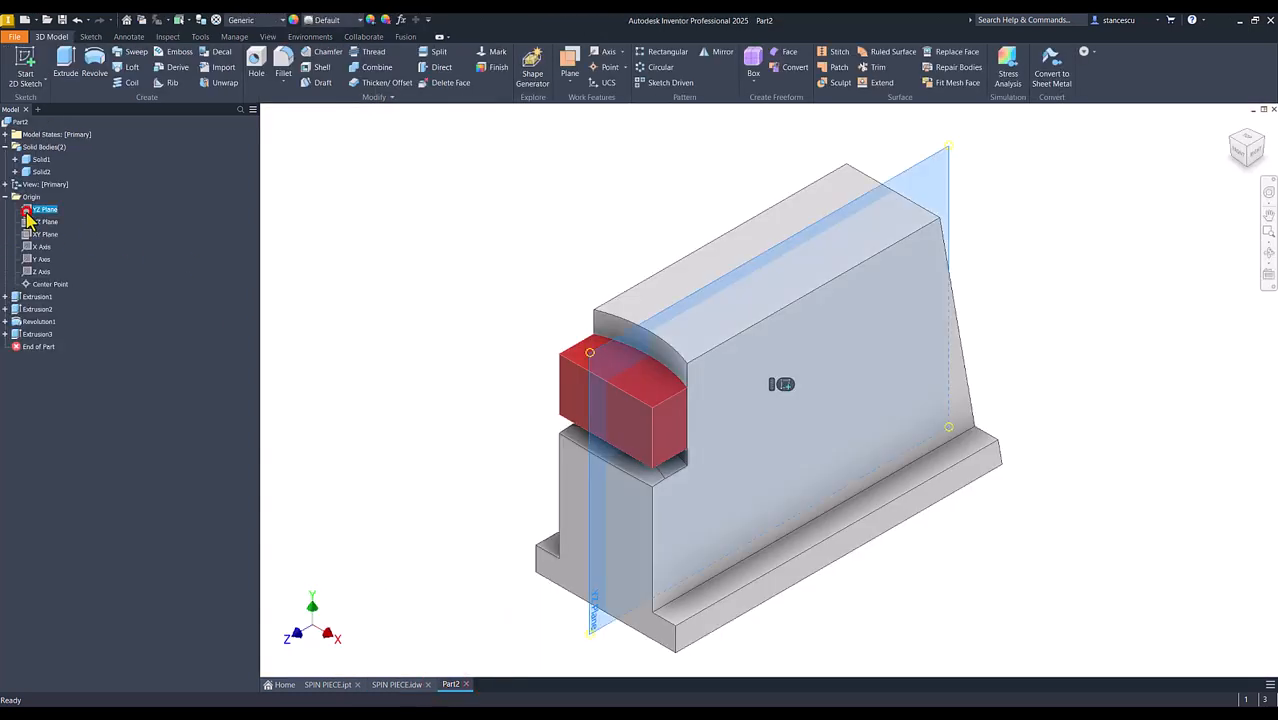
click(785, 385)
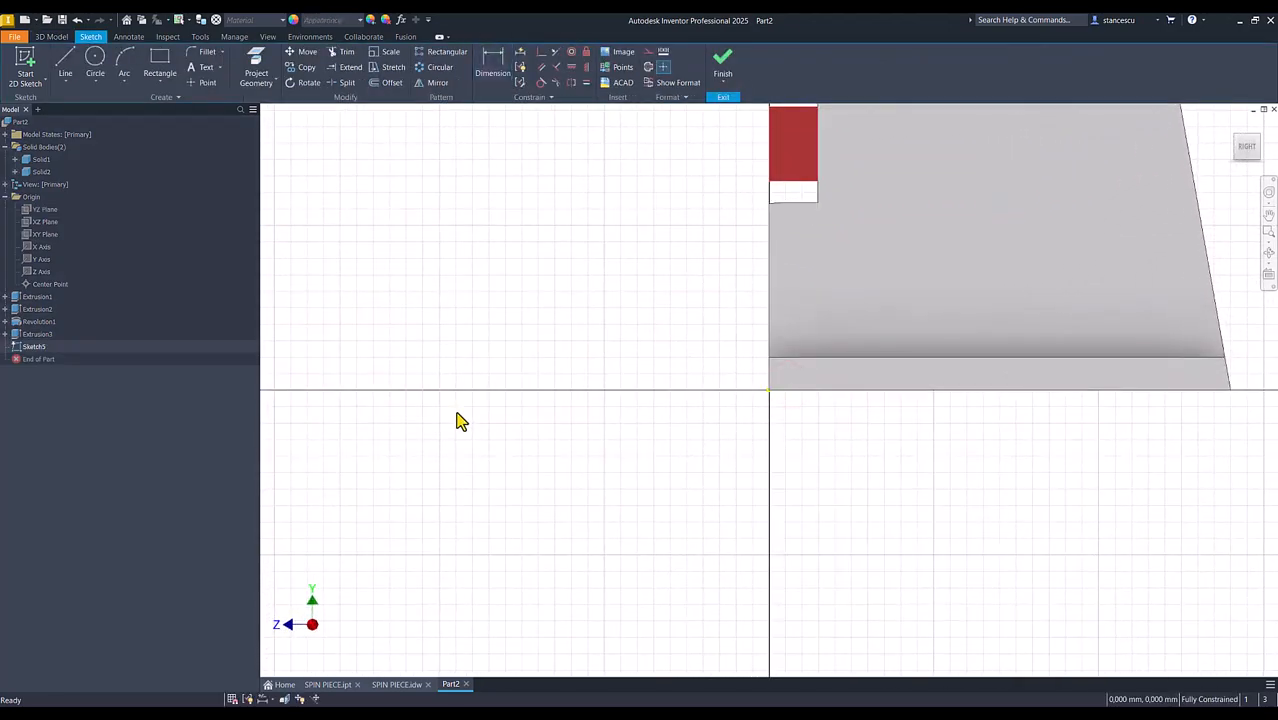
key(F7)
middle_click(457, 412)
middle_click(457, 412)
scroll(388, 203, up, 3)
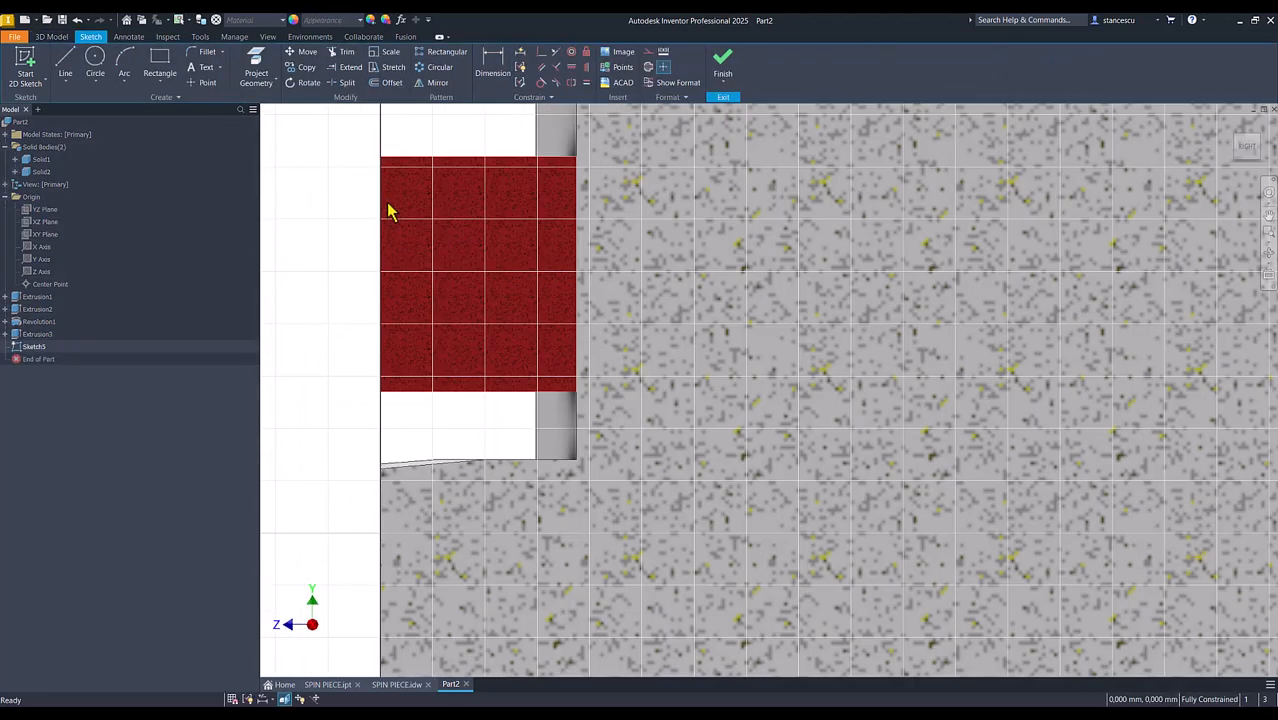
middle_drag(312, 290, 474, 345)
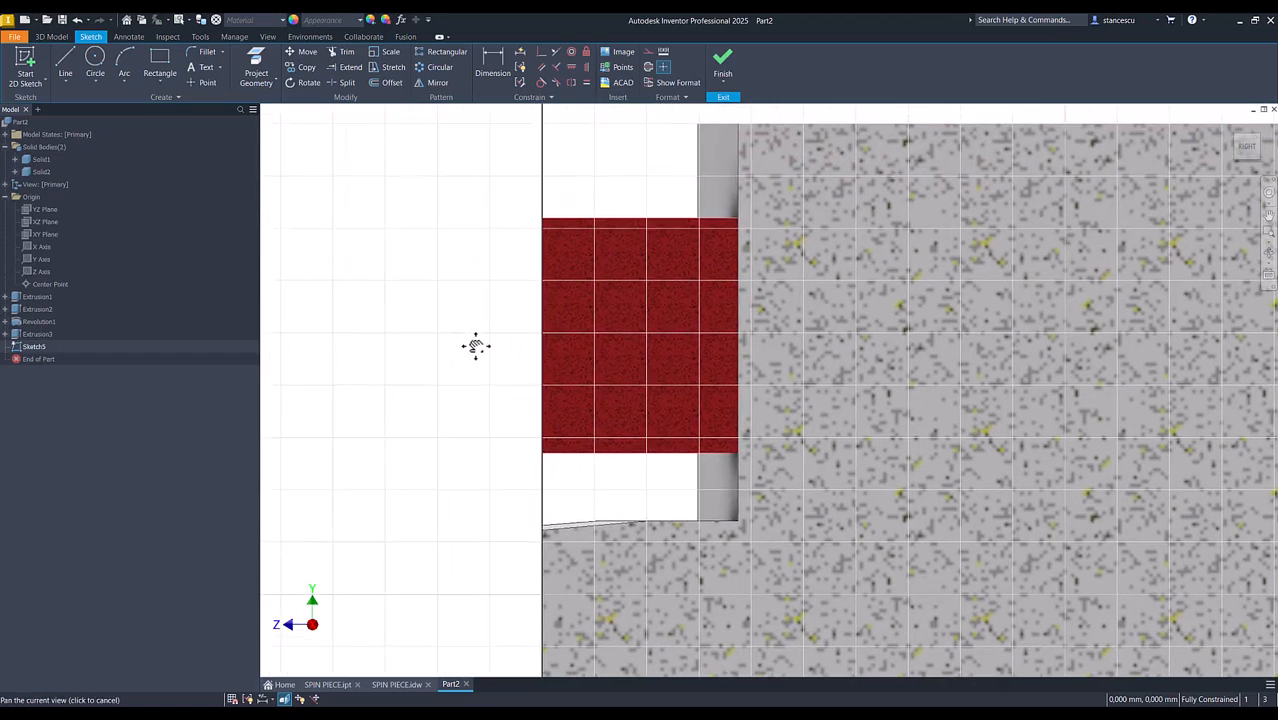
- Make Sketch3 under Revolution1 visible while the new YZ-plane sketch stays open
click(6, 322)
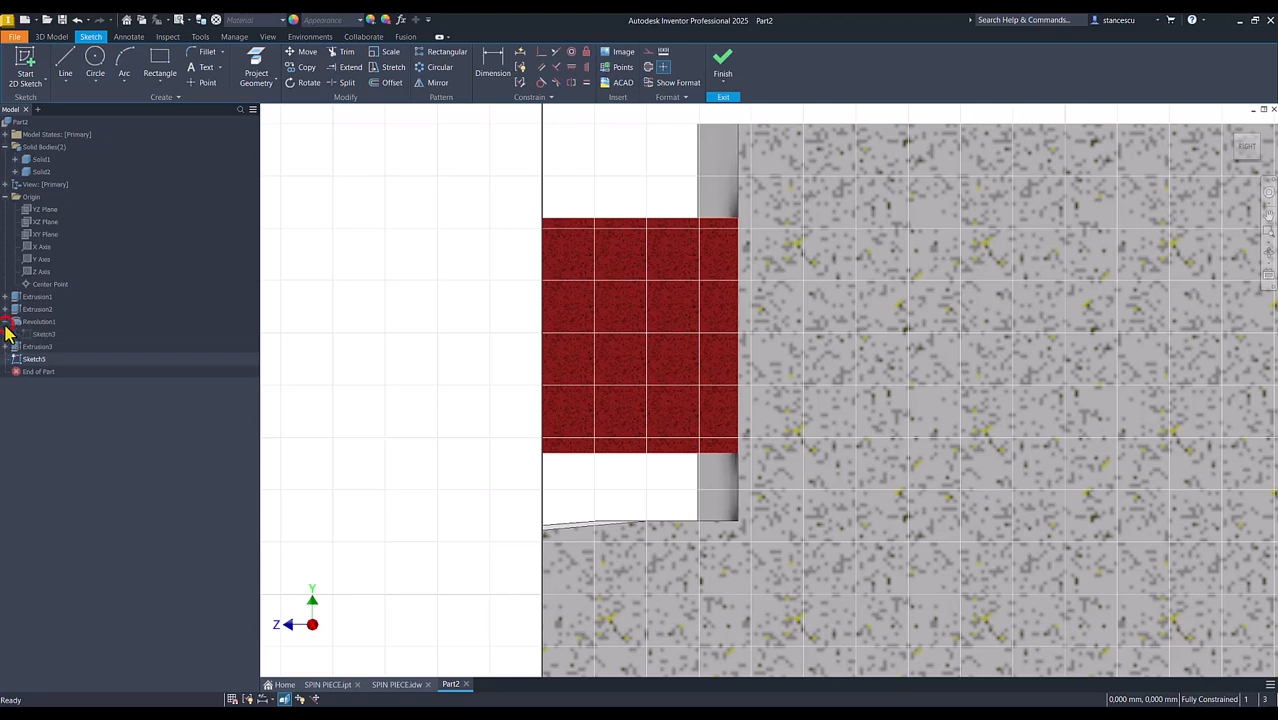
click(32, 336)
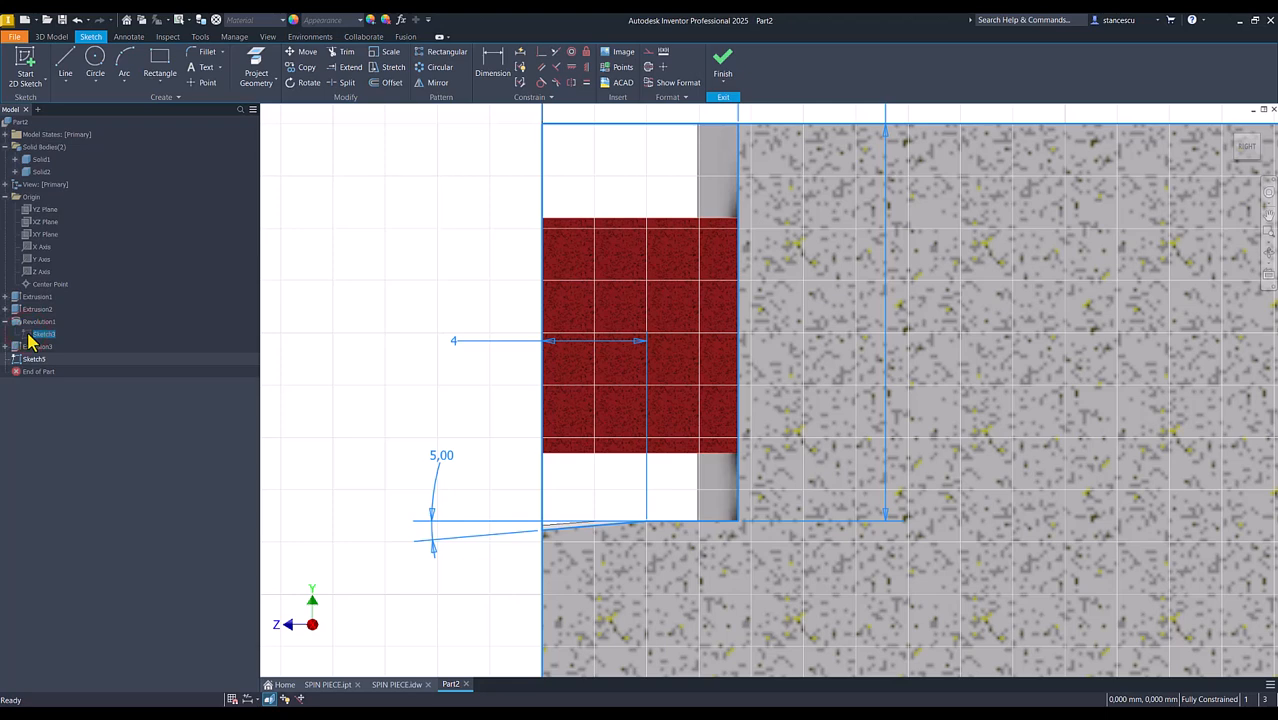
right_click(28, 340)
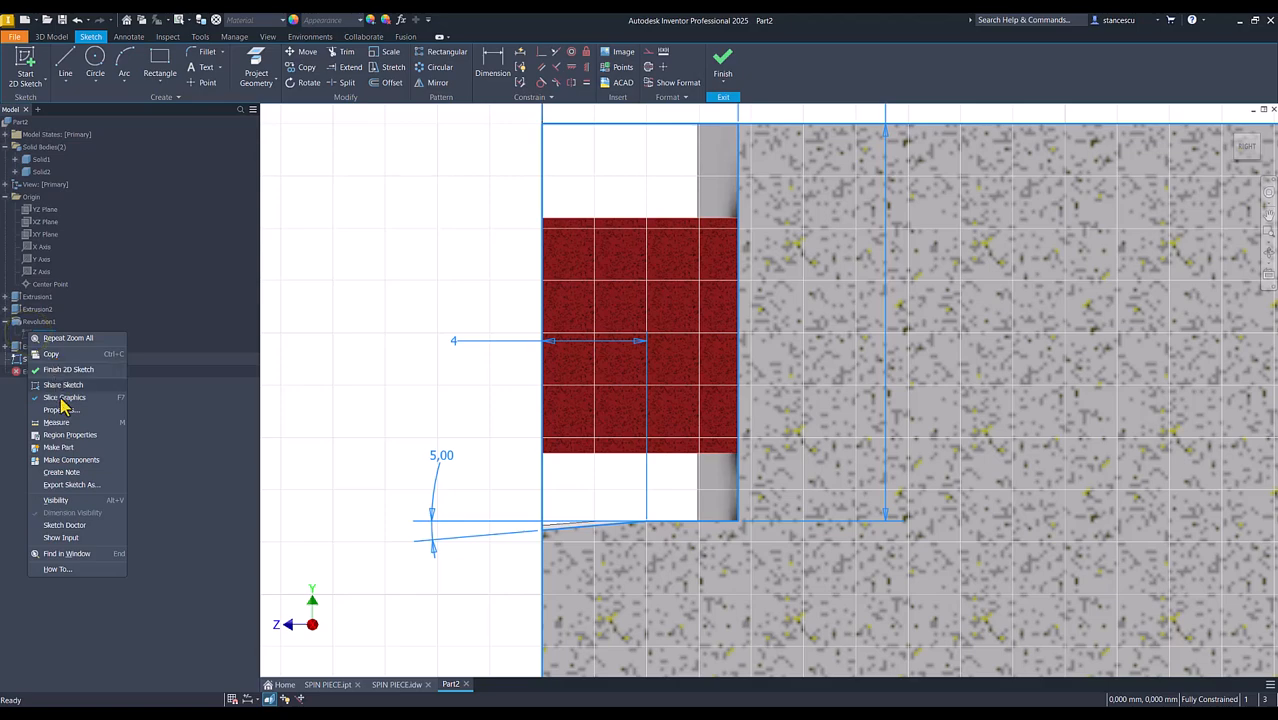
click(71, 499)
key(Home)
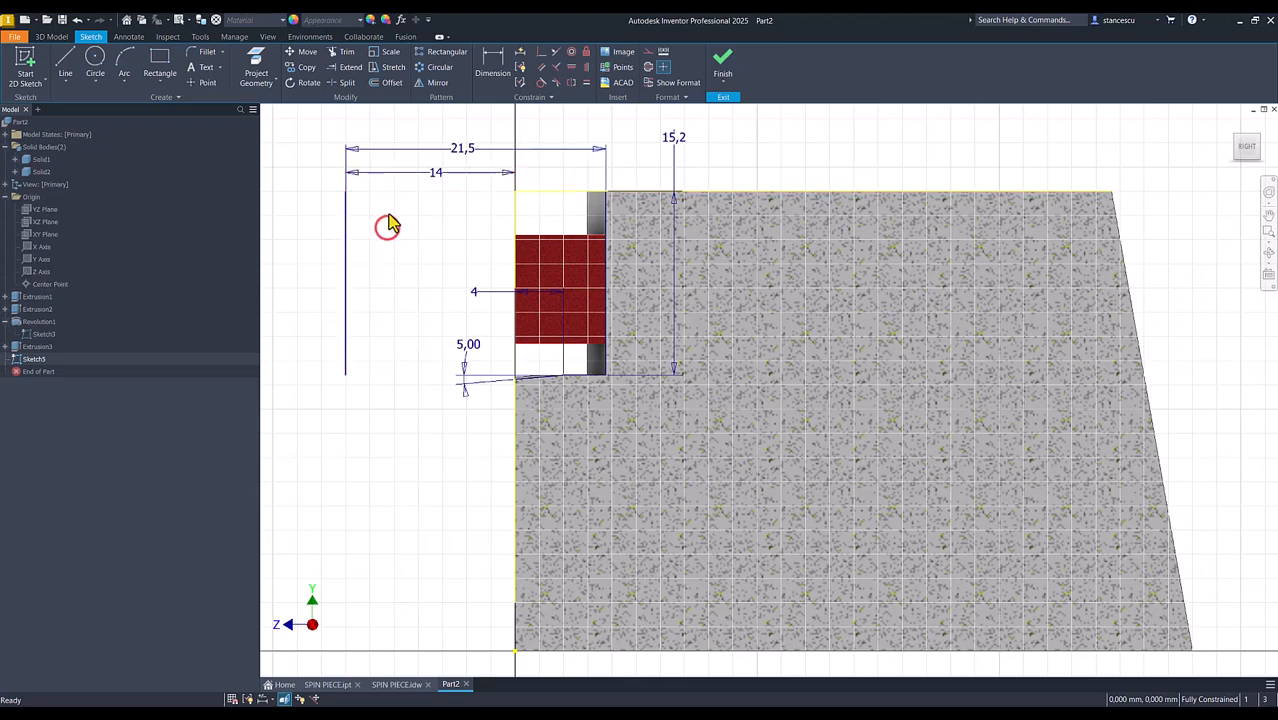
- Project the vertical axis line of Sketch3, 14 mm in front of the part, into the current sketch and hide Sketch3 again
click(256, 72)
click(344, 262)
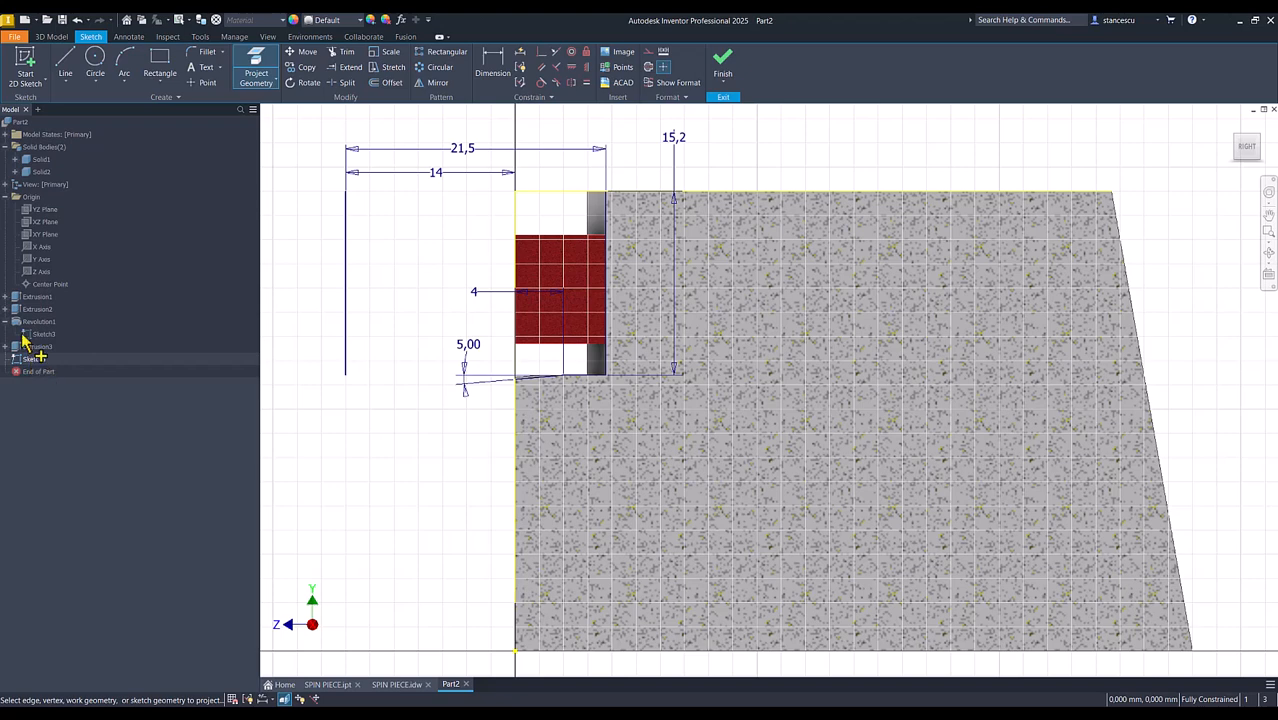
key(Escape)
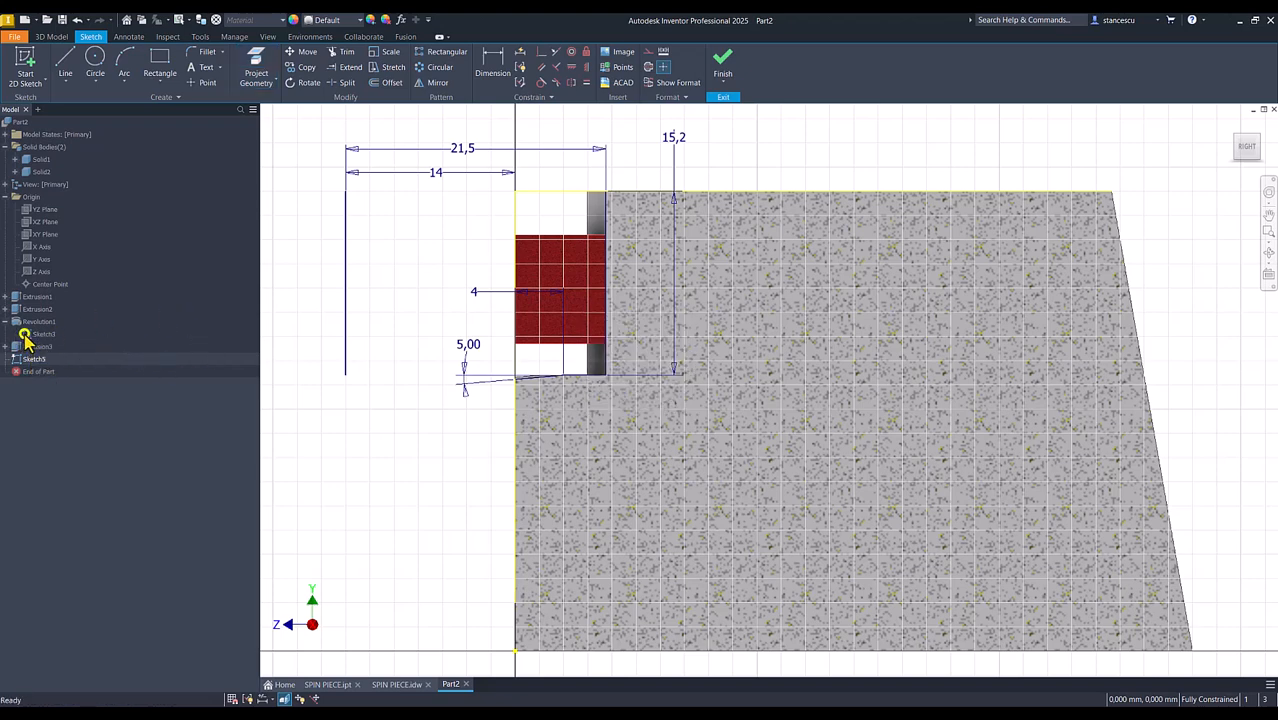
right_click(25, 336)
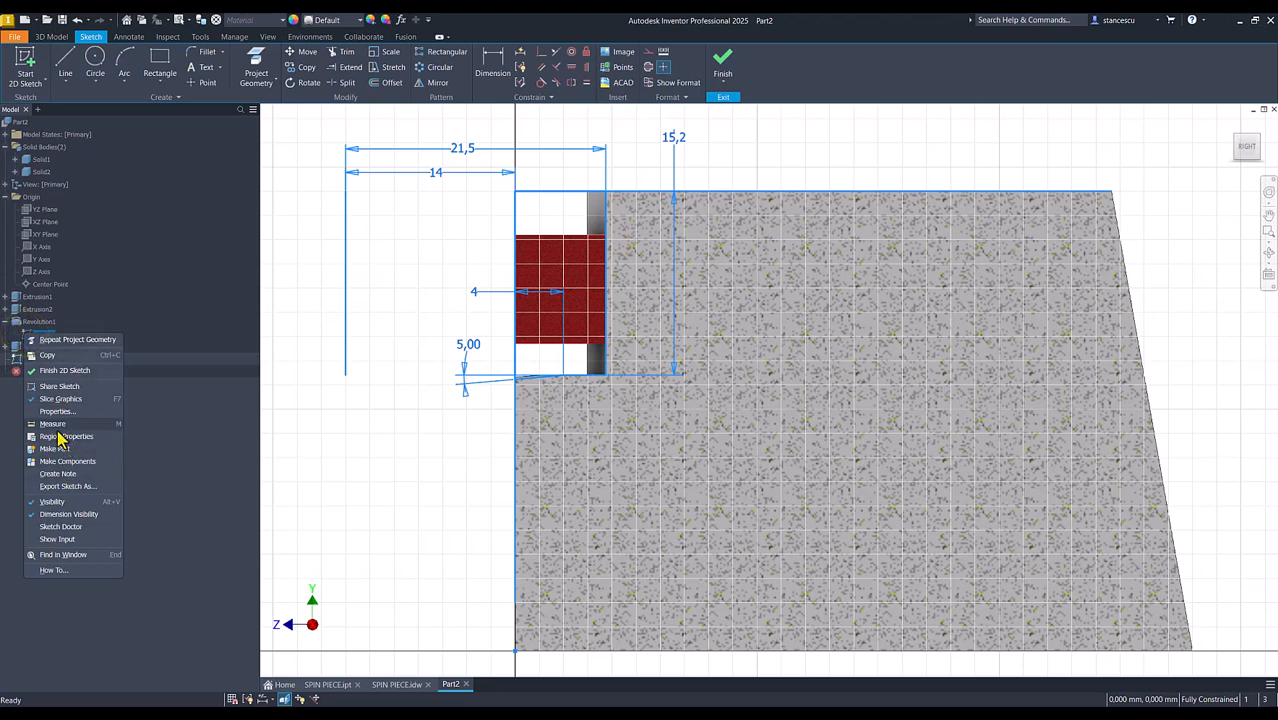
click(62, 501)
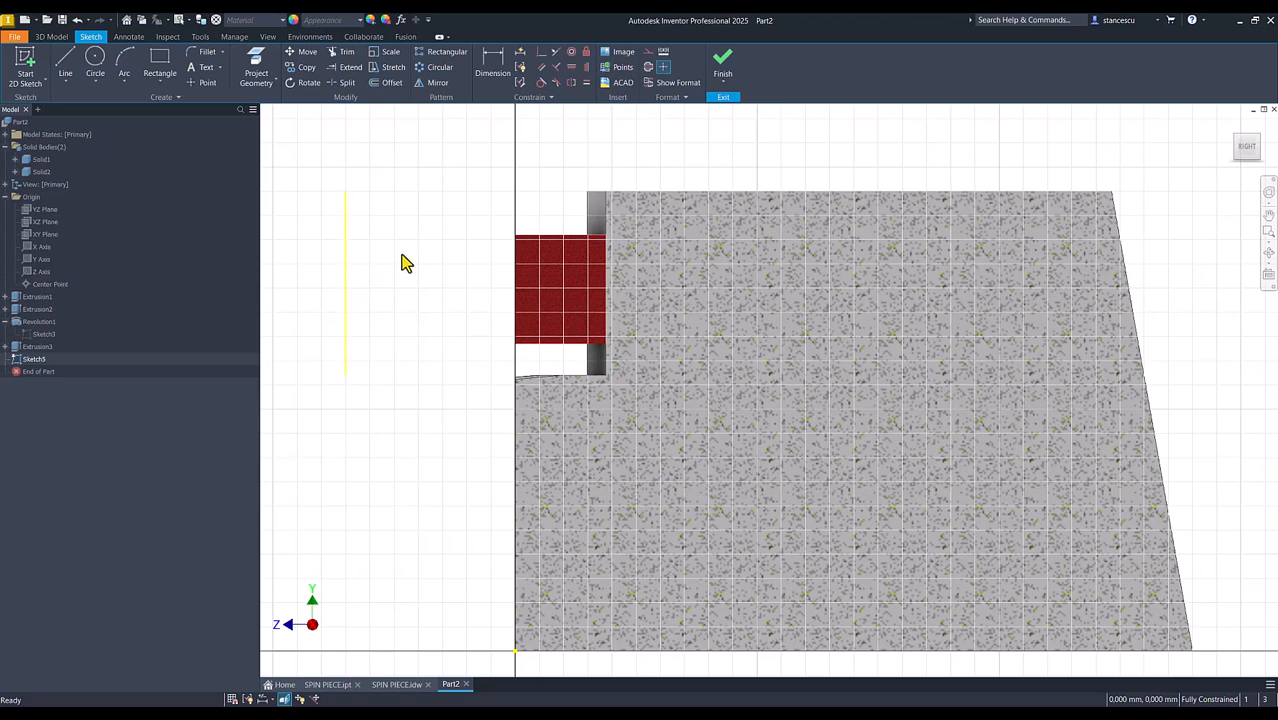
- Change the in-canvas color scheme to High Contrast in the application options
click(417, 438)
key(alt)
key(f)
key(Escape)
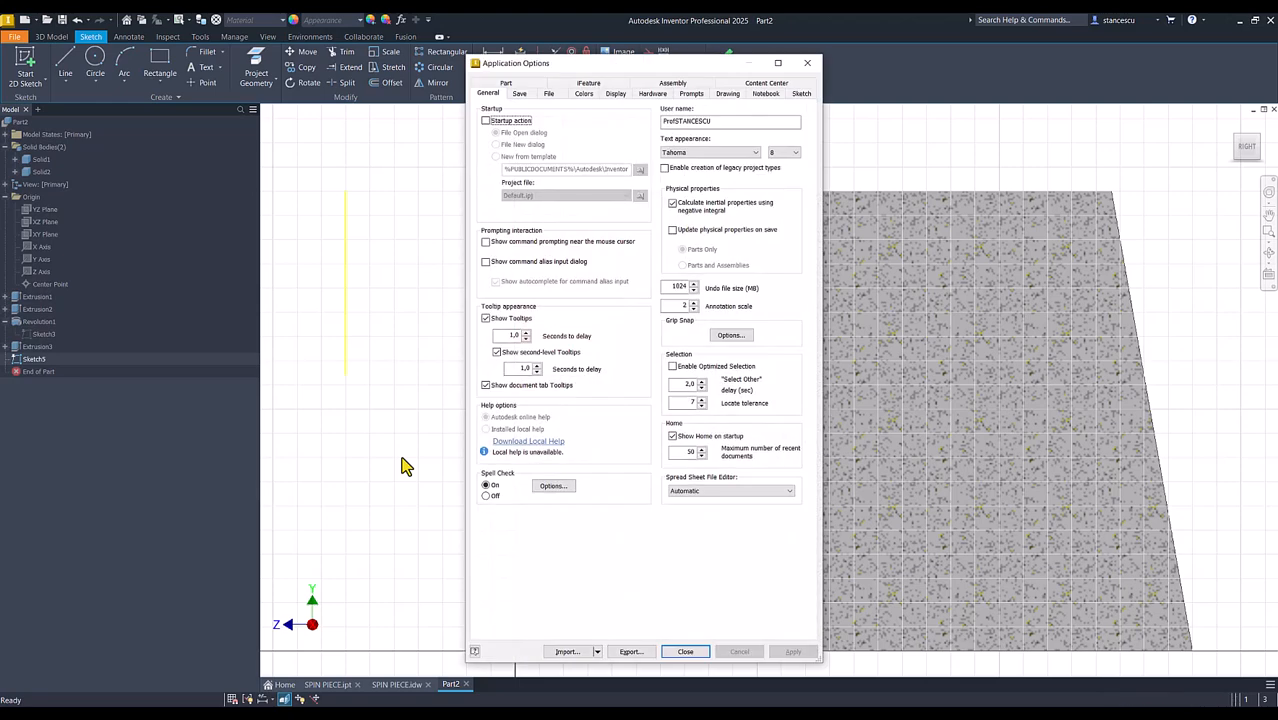
click(584, 94)
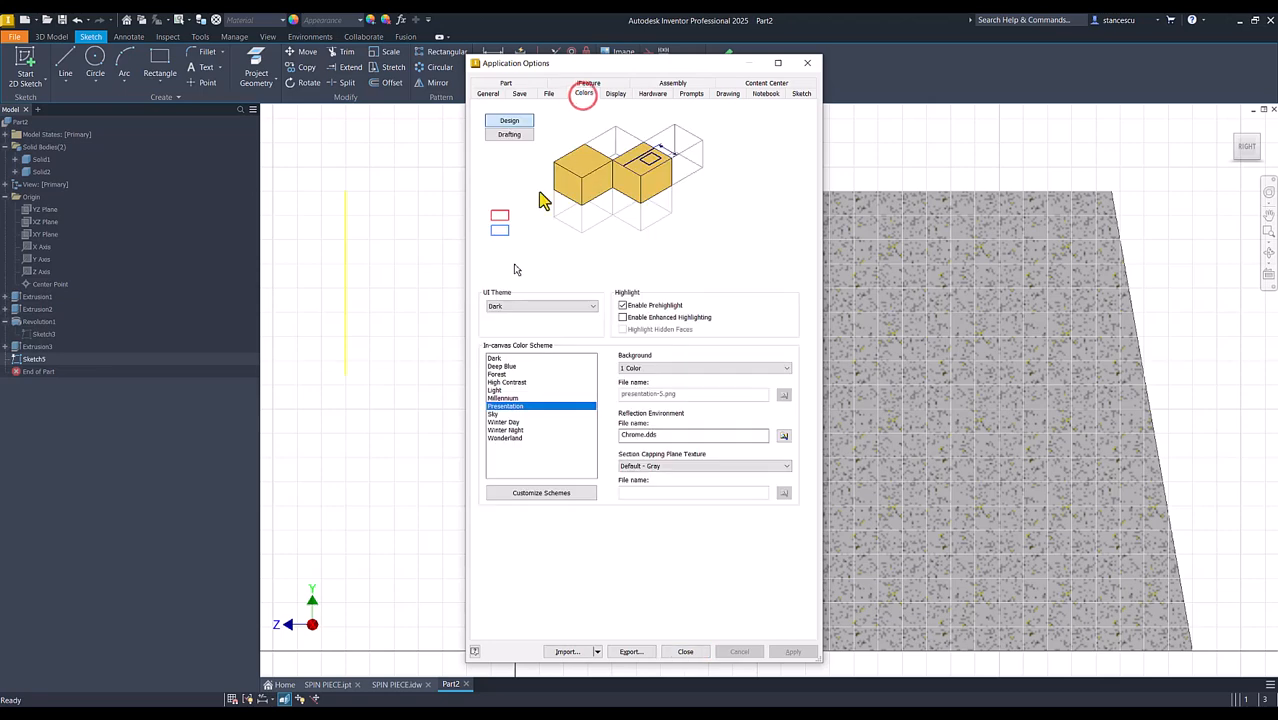
click(507, 382)
click(686, 652)
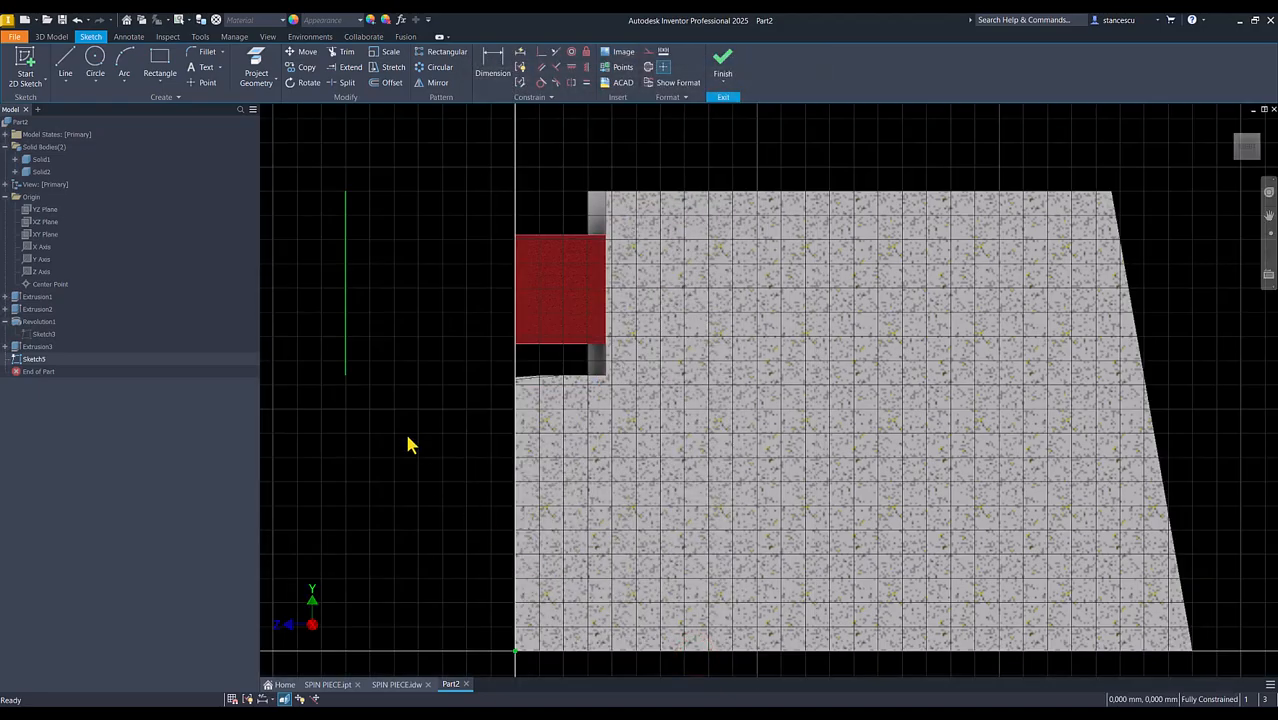
- Project the red block's outer vertical edge into the sketch, working square to the sketch plane
shift+middle_drag(410, 325, 457, 405)
mouse_move(472, 349)
shift+middle_down()
mouse_move(522, 345)
mouse_move(573, 397)
mouse_move(572, 384)
shift+middle_up()
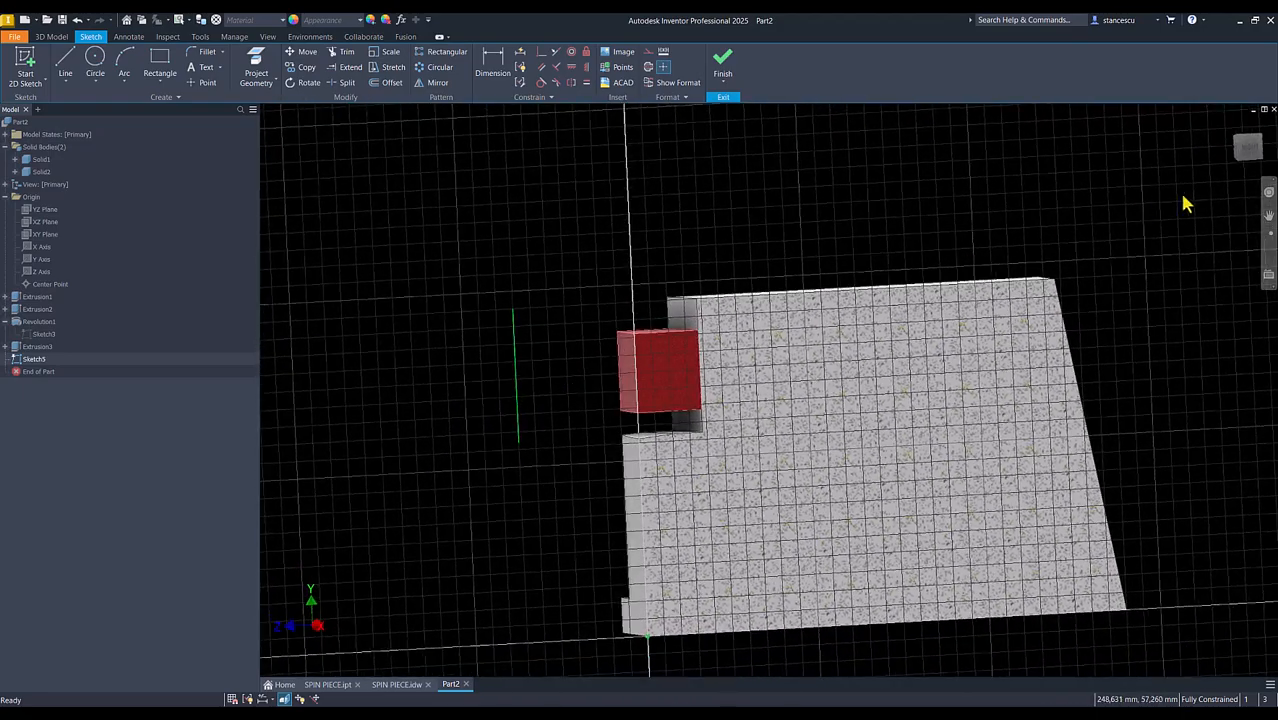
click(1253, 150)
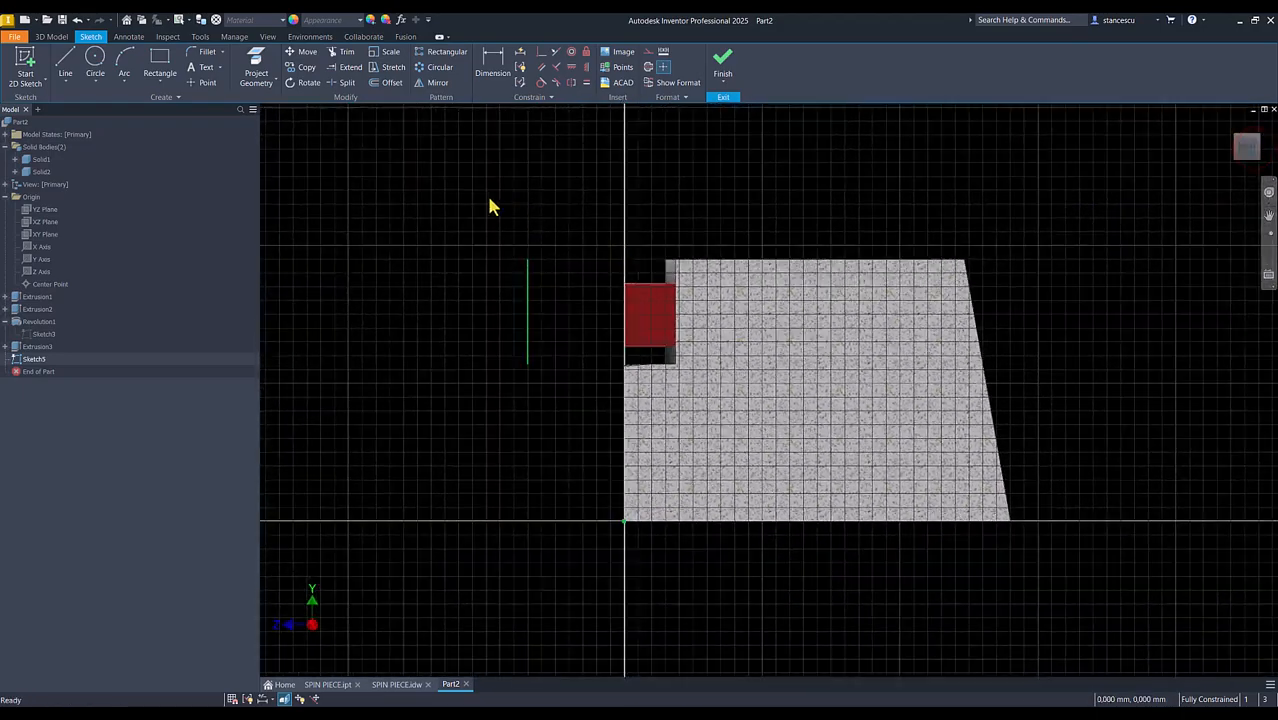
click(62, 66)
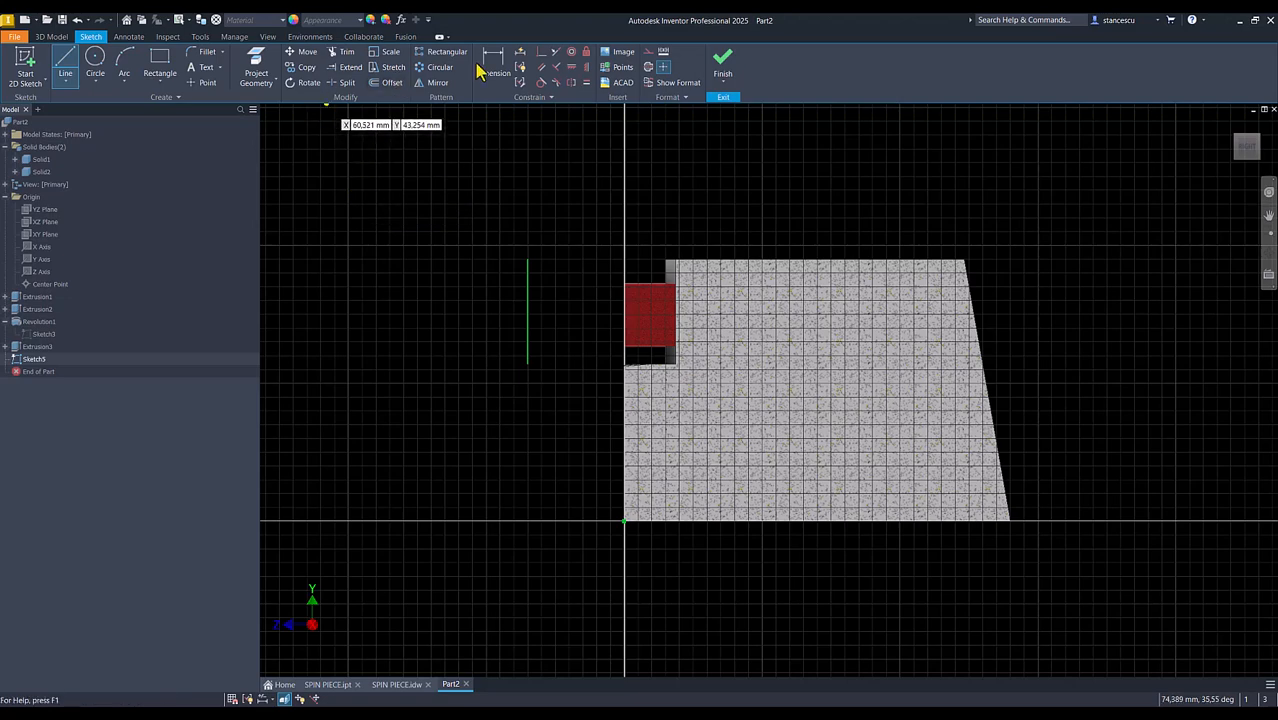
click(254, 64)
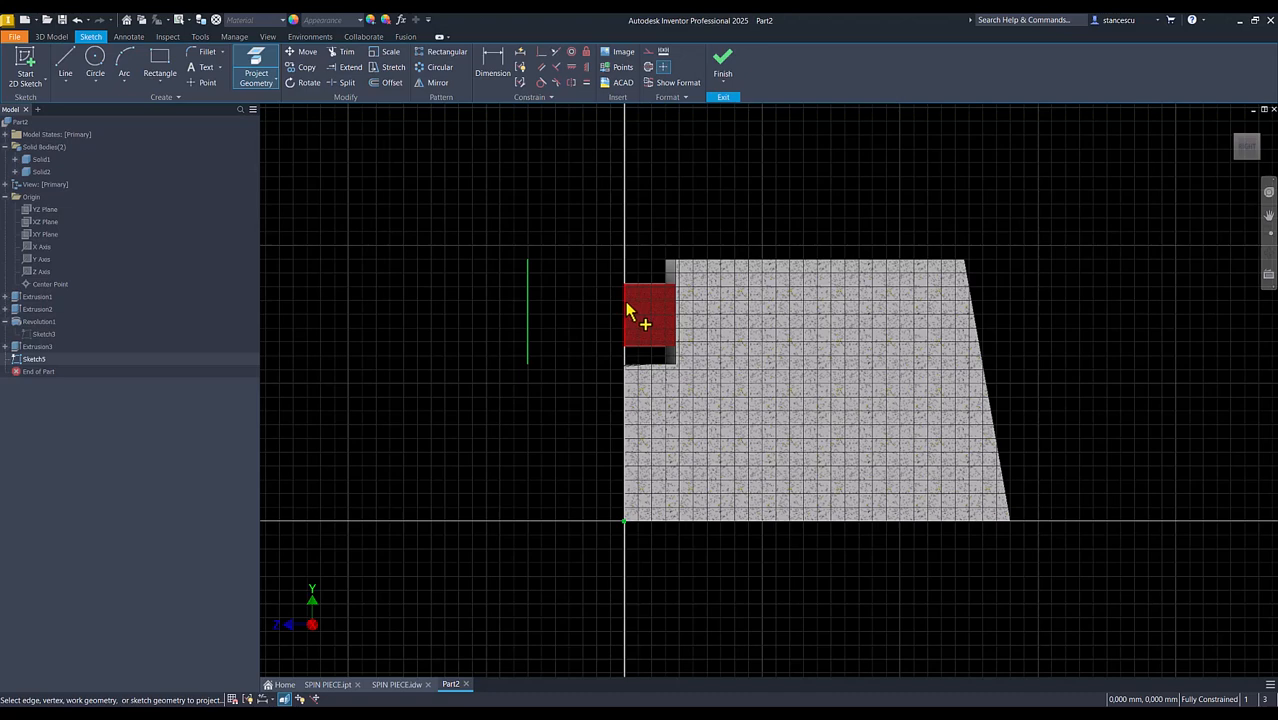
click(624, 314)
- Draw a slanted line about 9 mm long across the red block from its upper edge to its lower edge
click(65, 60)
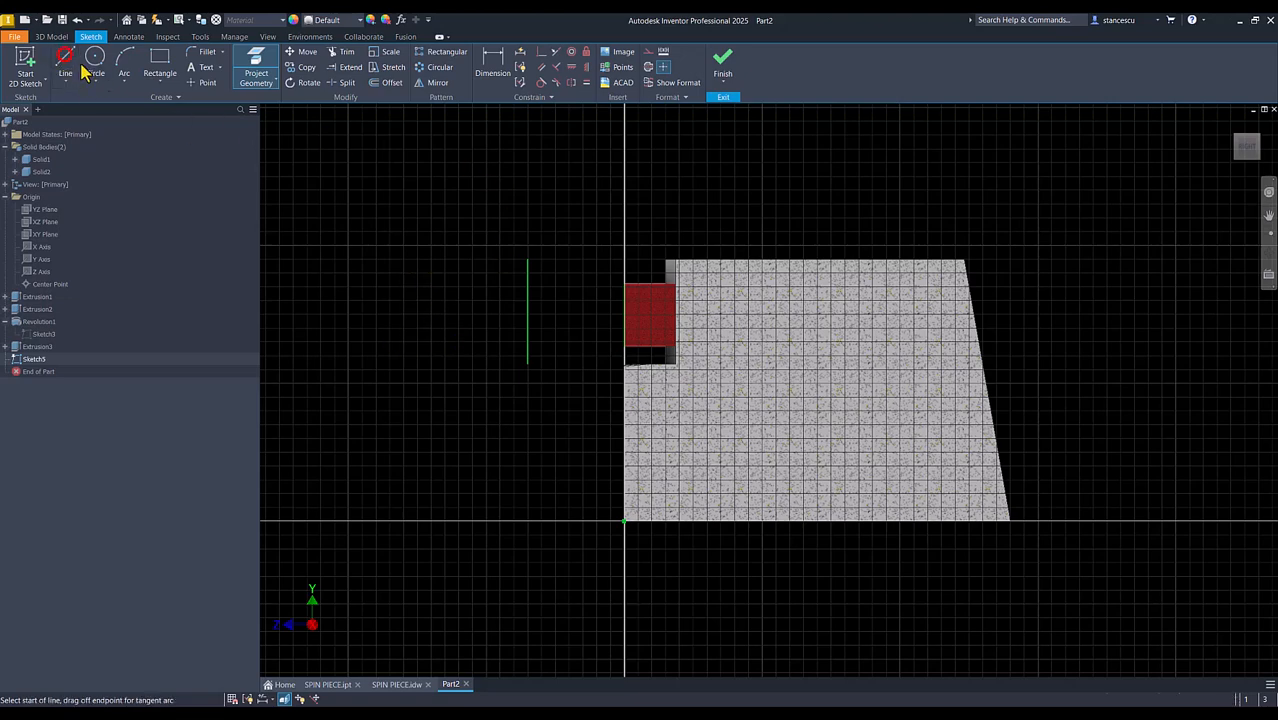
click(648, 285)
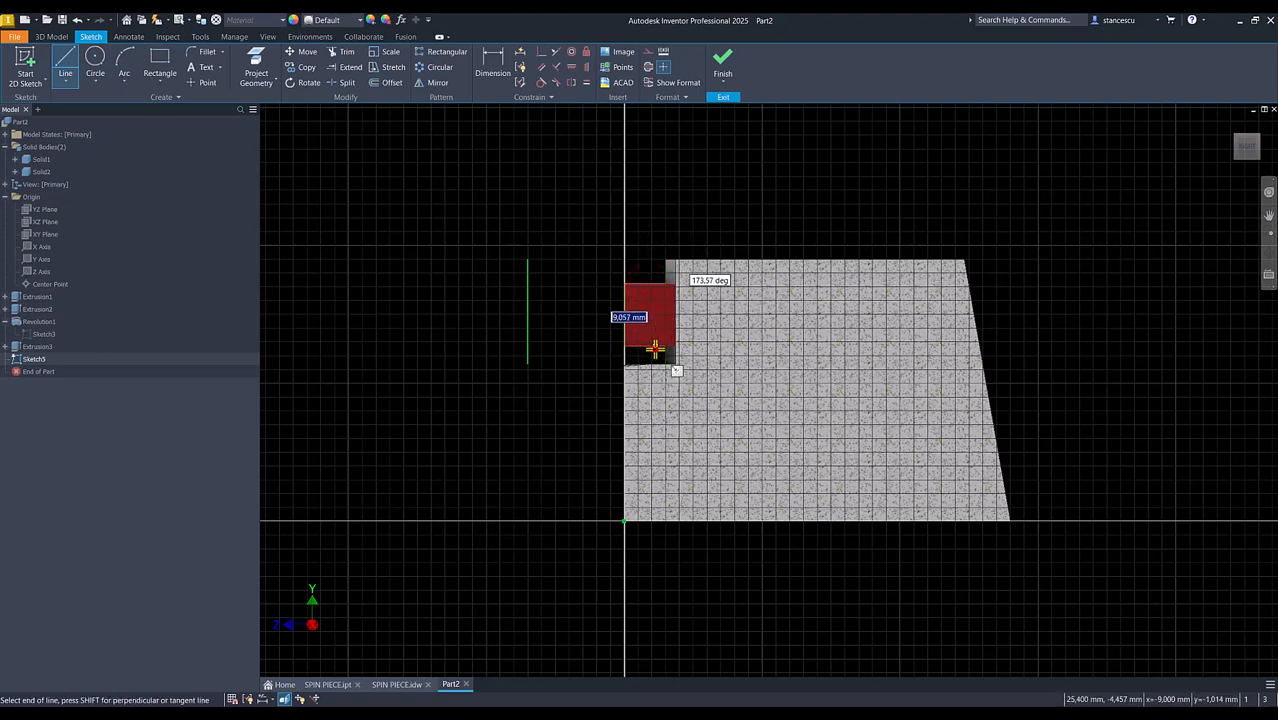
double_click(655, 348)
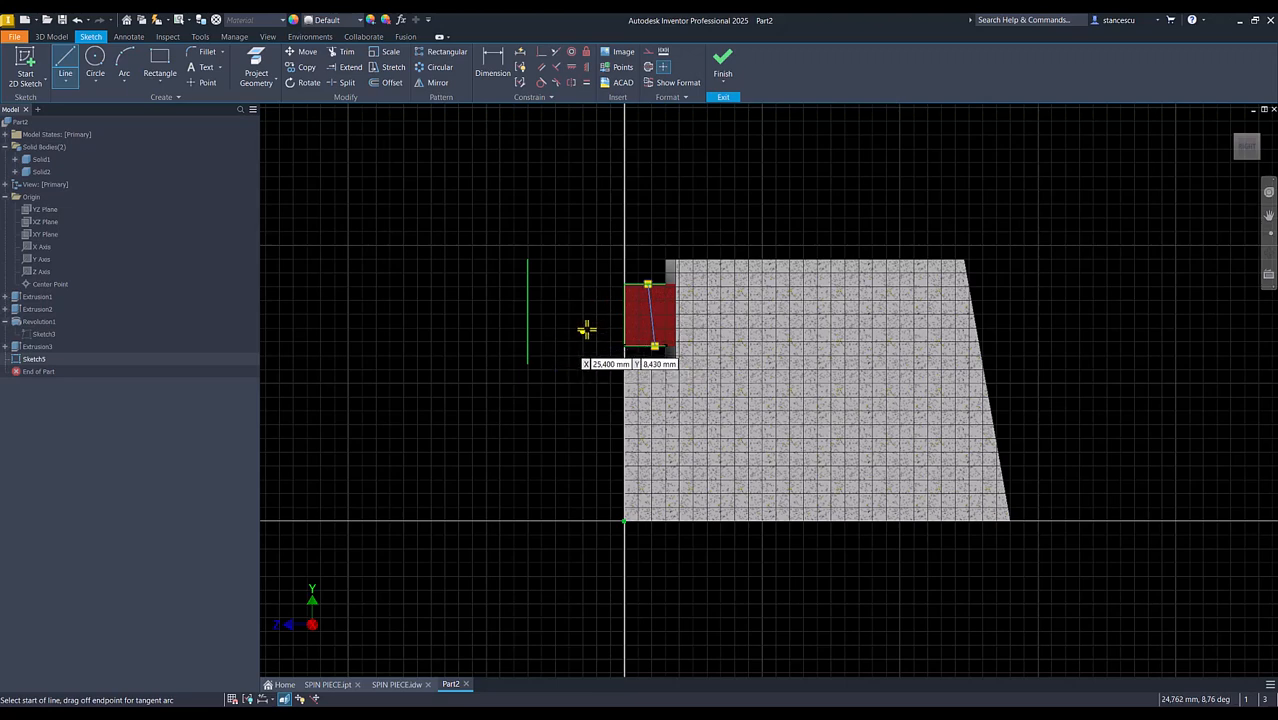
- Dimension the slanted line's upper endpoint 19,15 mm from the projected axis line
click(492, 64)
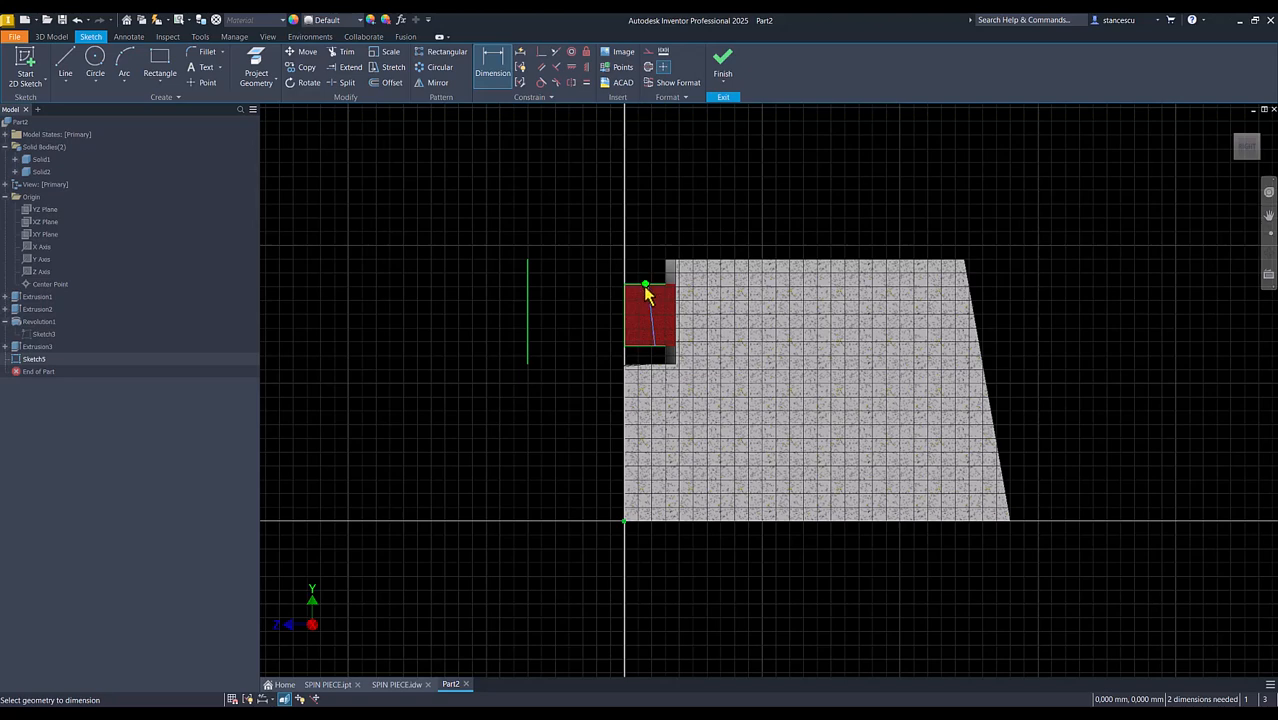
scroll(645, 290, up, 2)
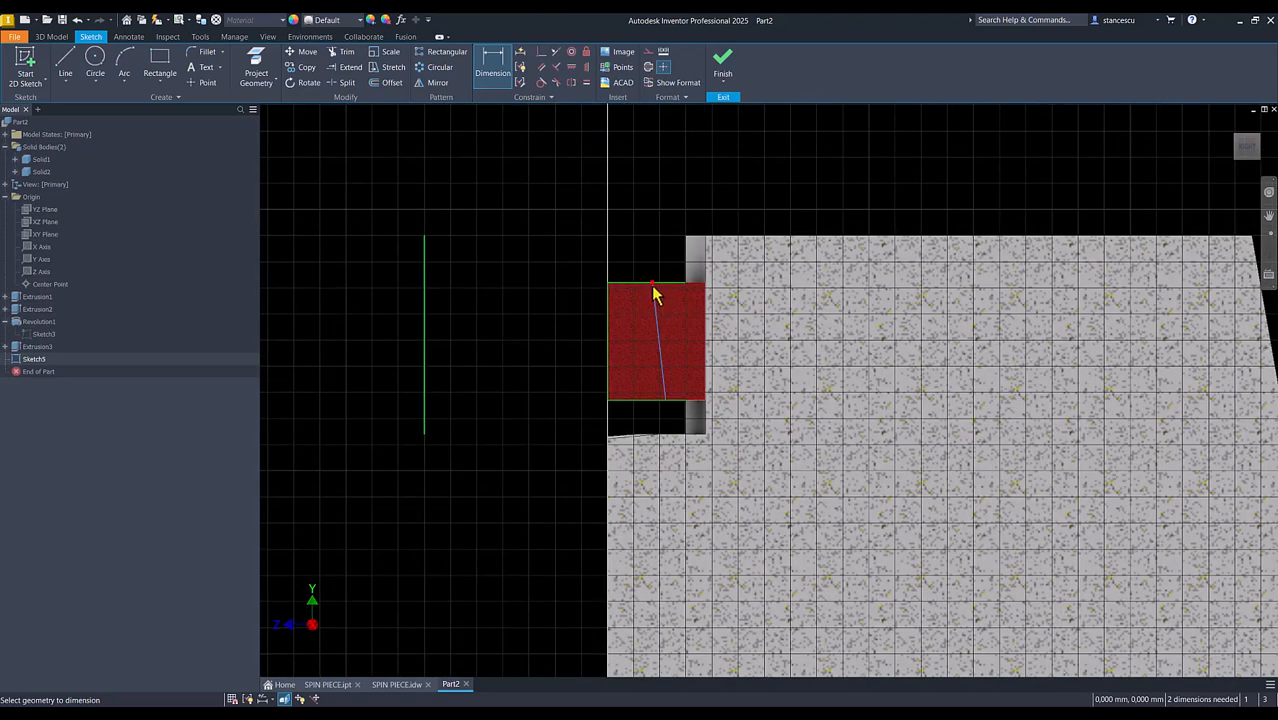
click(426, 292)
click(487, 168)
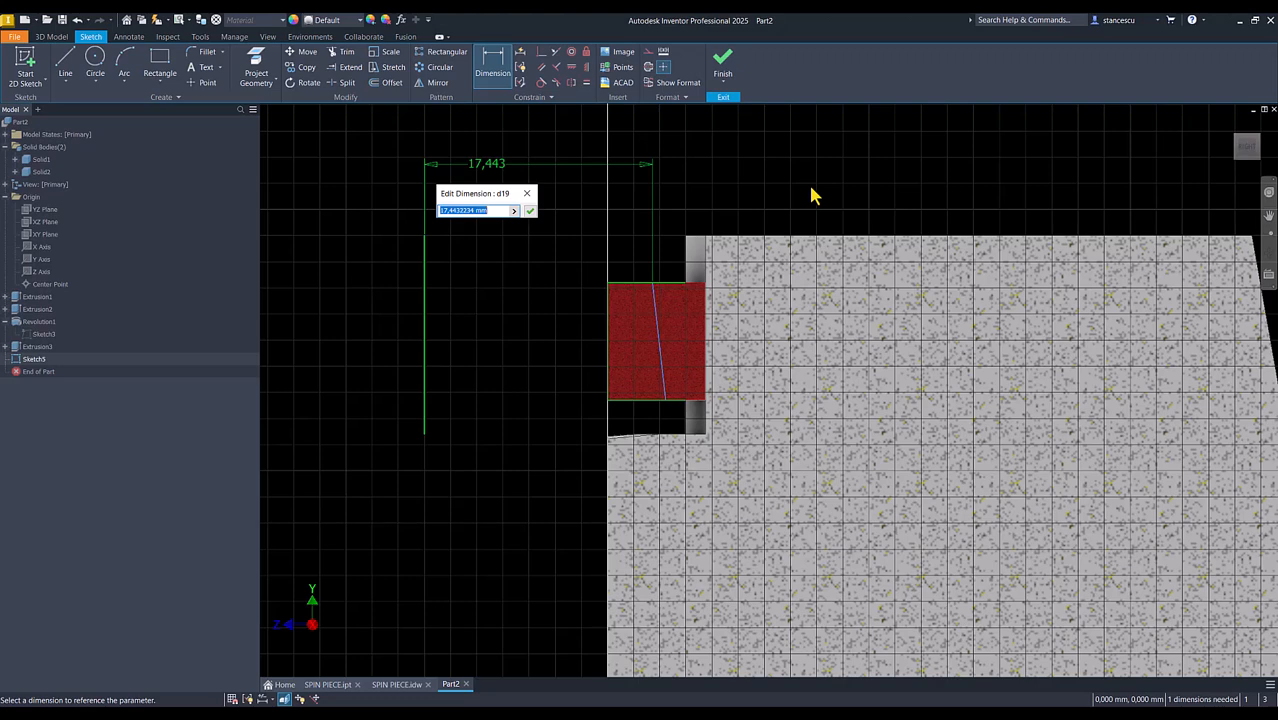
text(8)
key(Return)
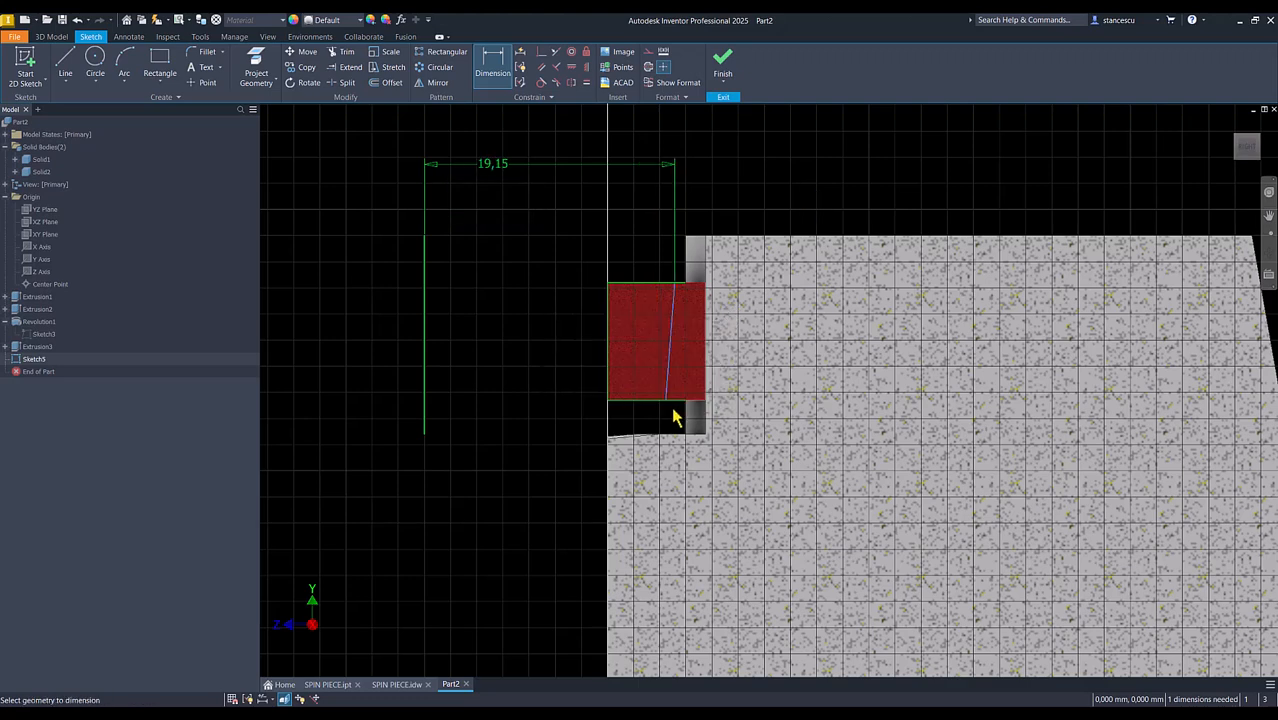
- Dimension the slanted line's lower endpoint 20,1 mm from the projected axis line
click(665, 400)
click(421, 395)
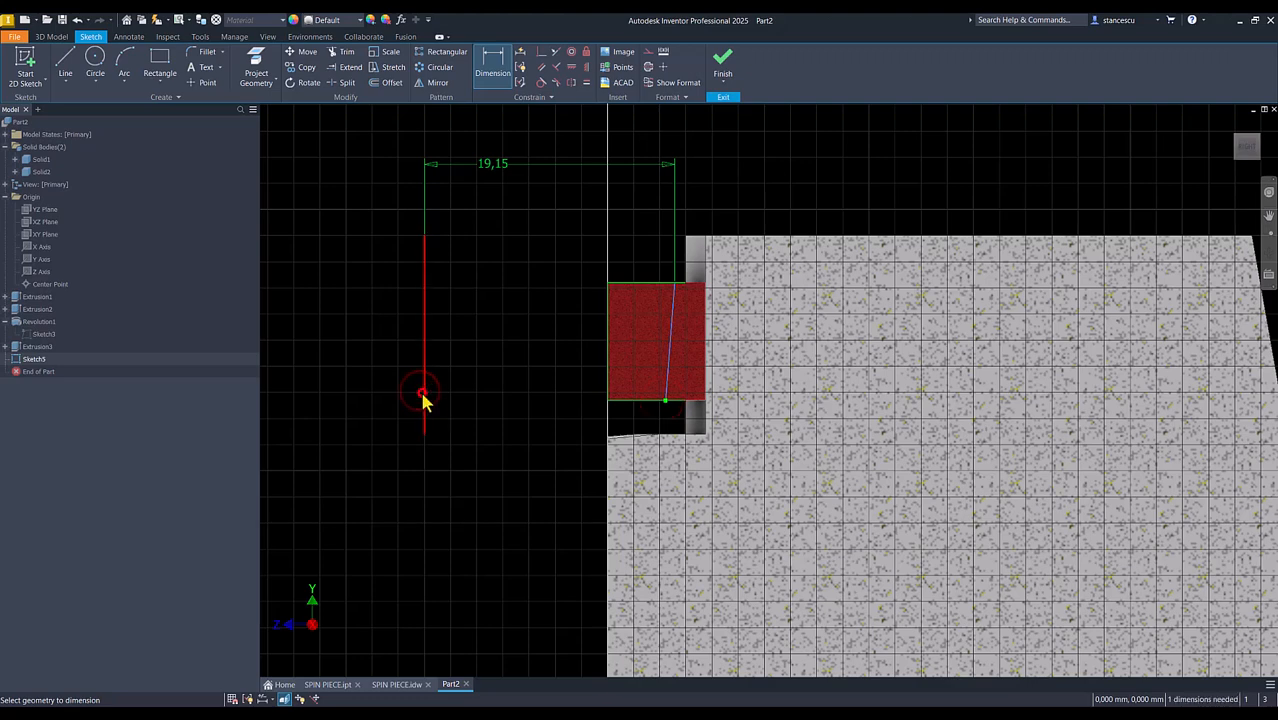
click(520, 424)
text(20,1)
key(Return)
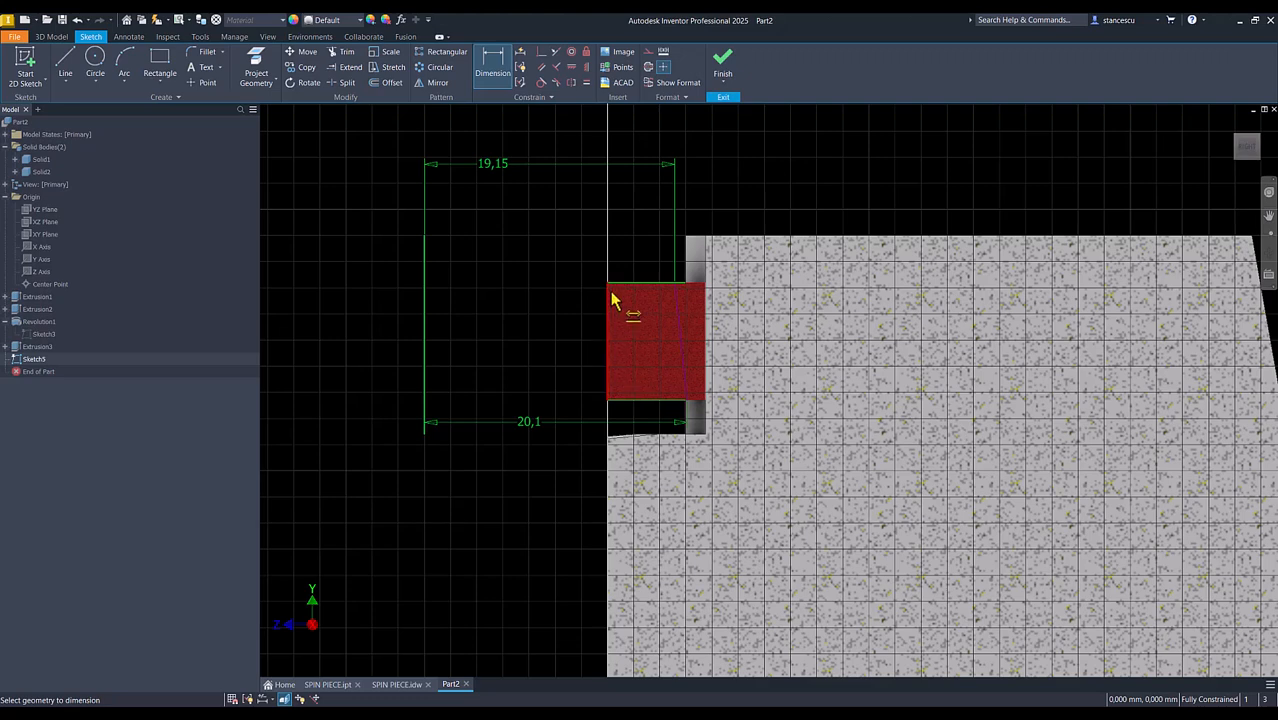
click(722, 64)
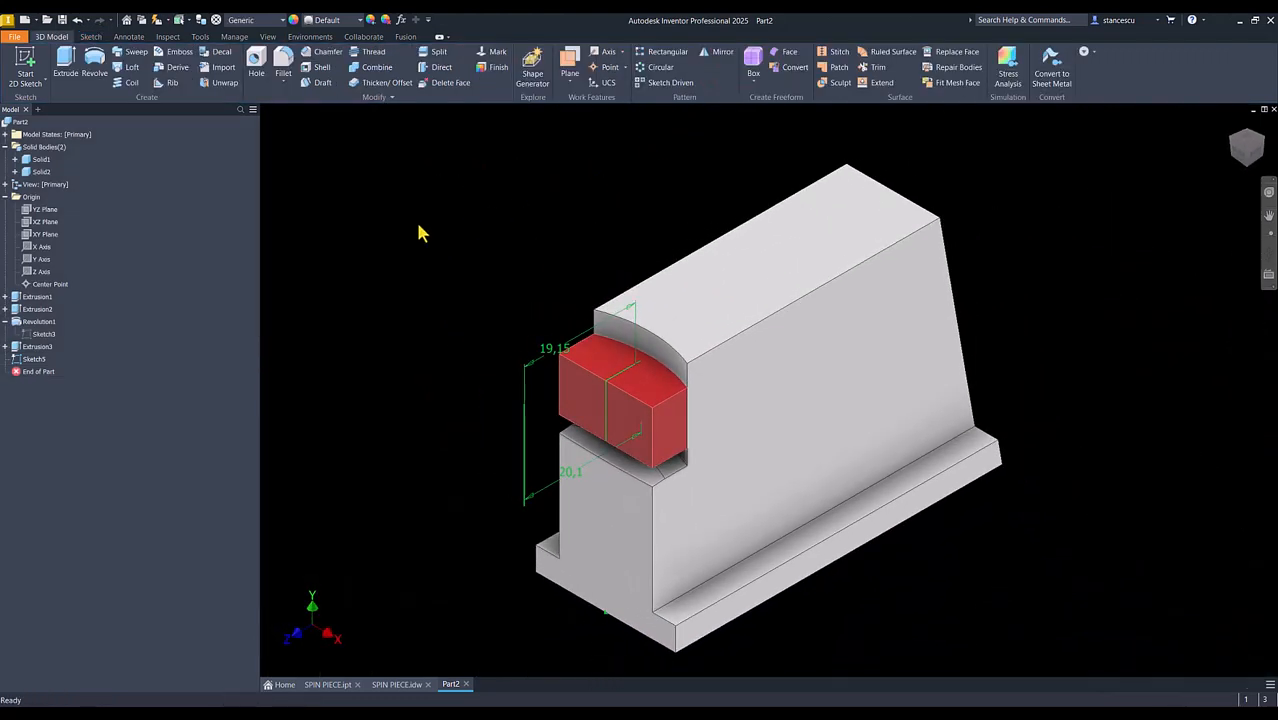
click(95, 63)
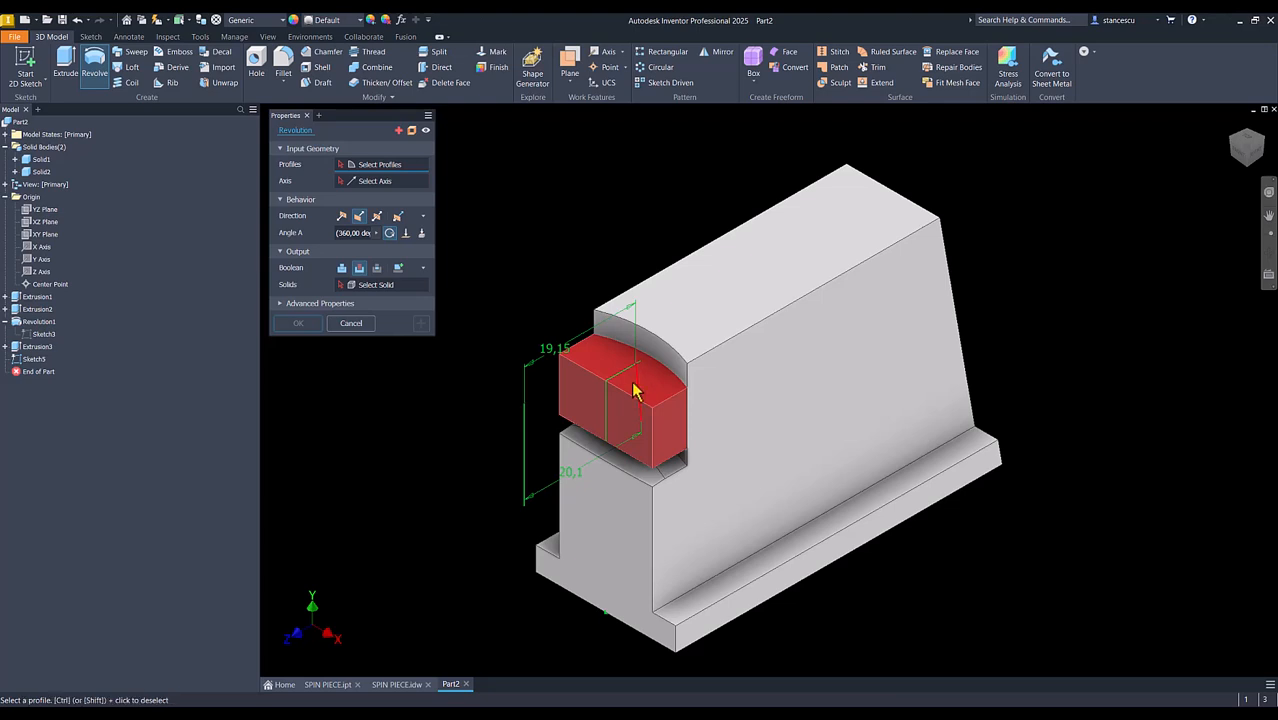
click(363, 325)
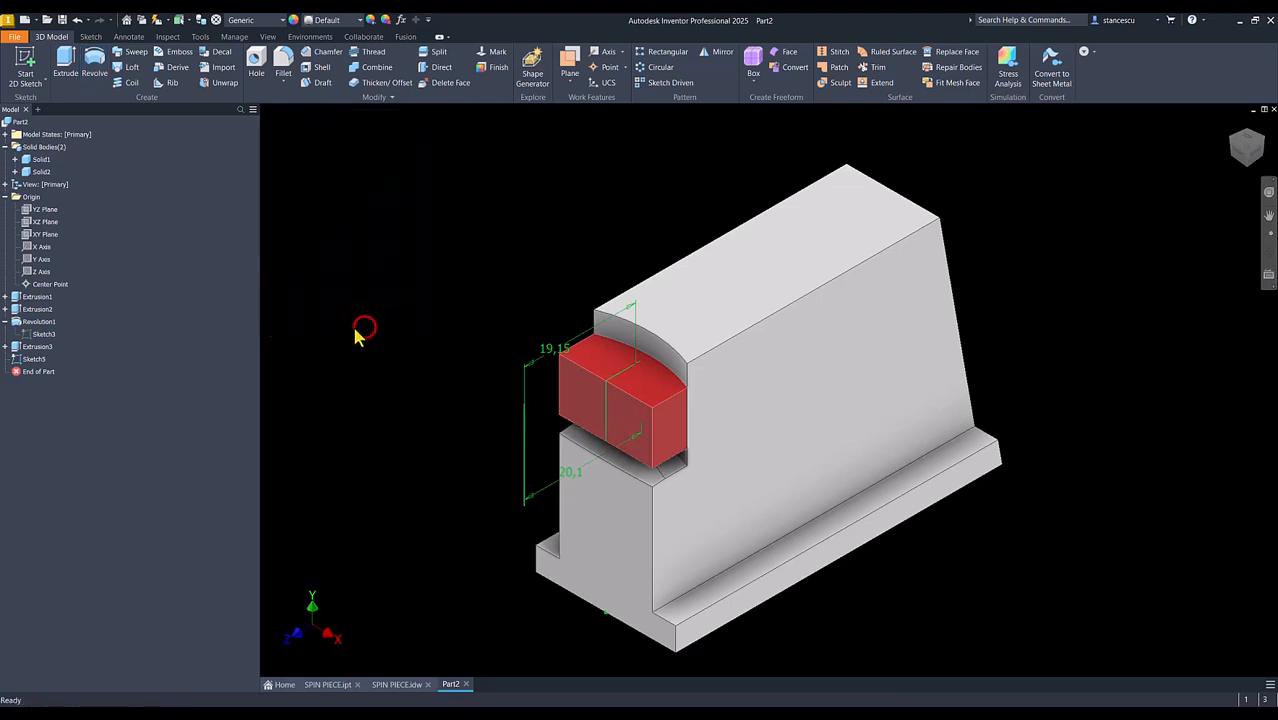
double_click(20, 362)
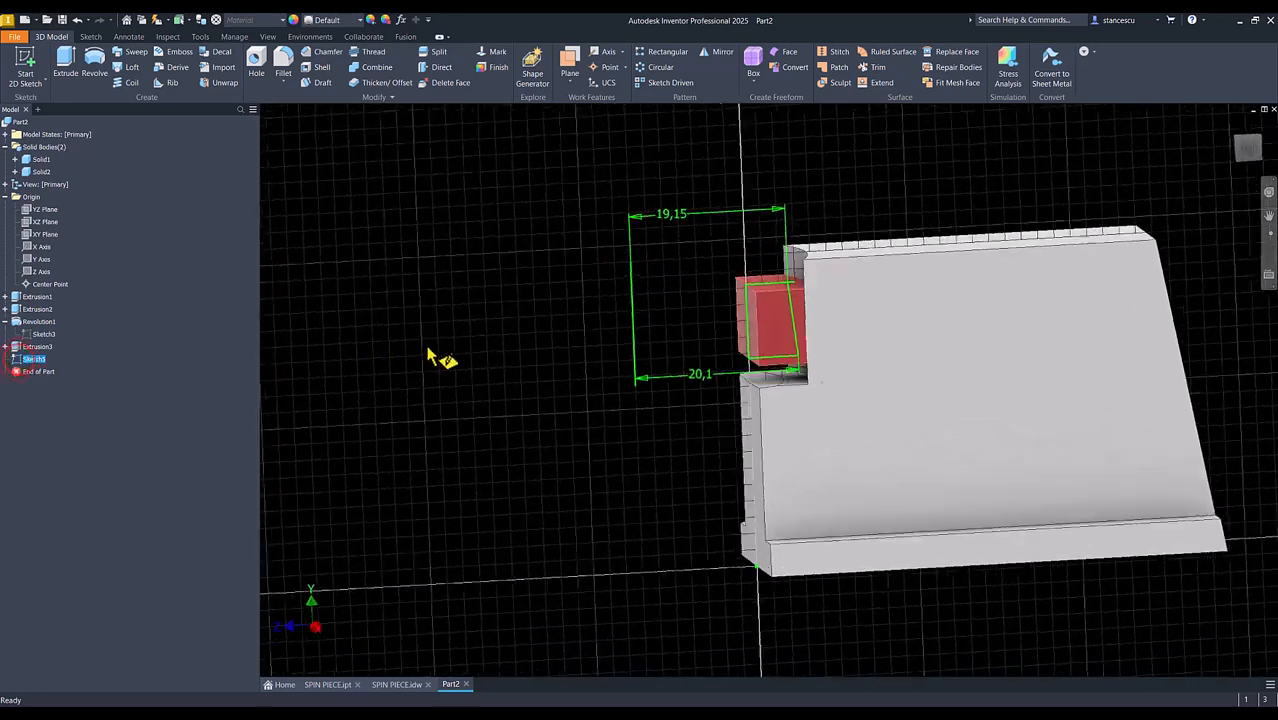
key(F7)
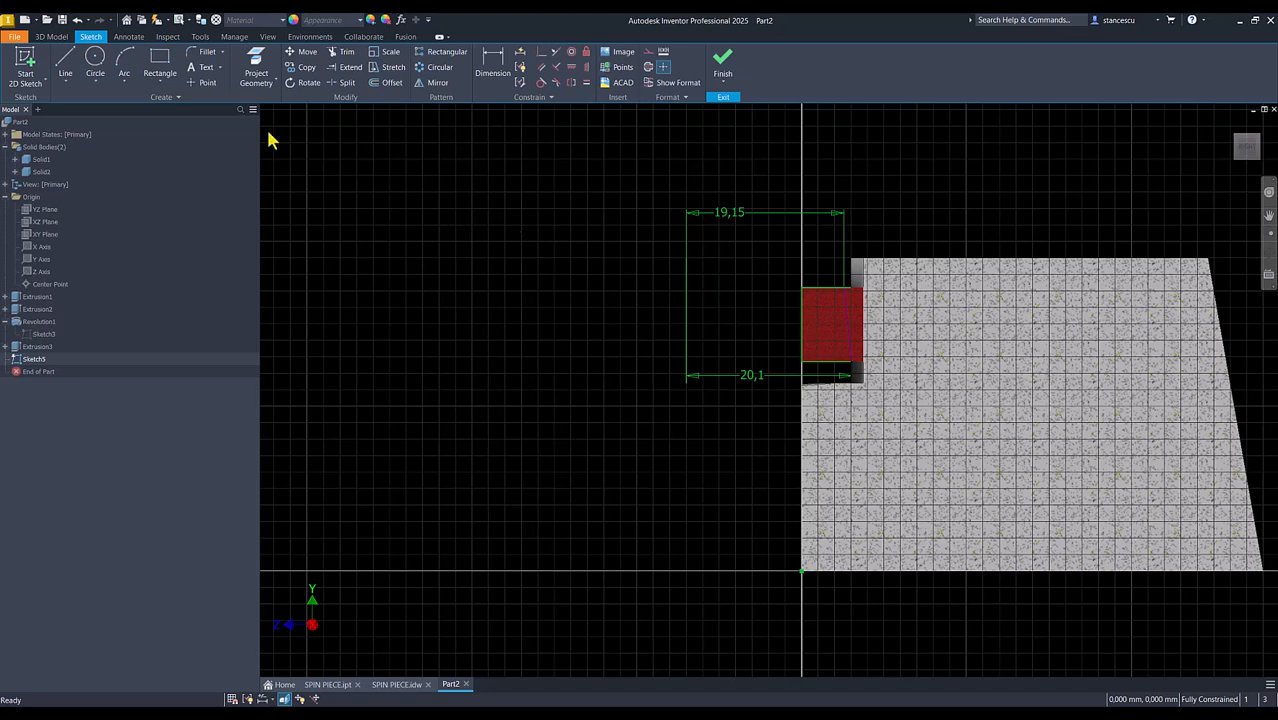
- Close the profile with lines along the block's lower and upper edges between the slanted line and the outer edge, and finish the sketch
click(65, 62)
scroll(803, 375, down, 3)
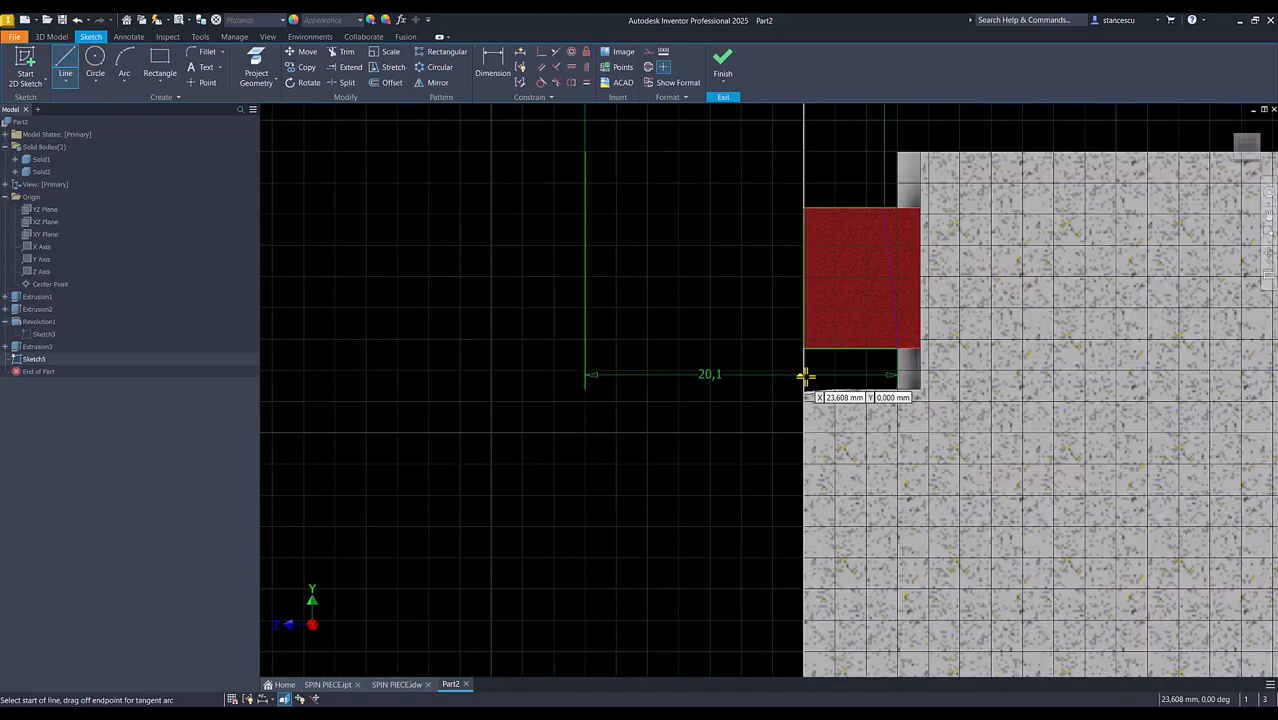
click(897, 350)
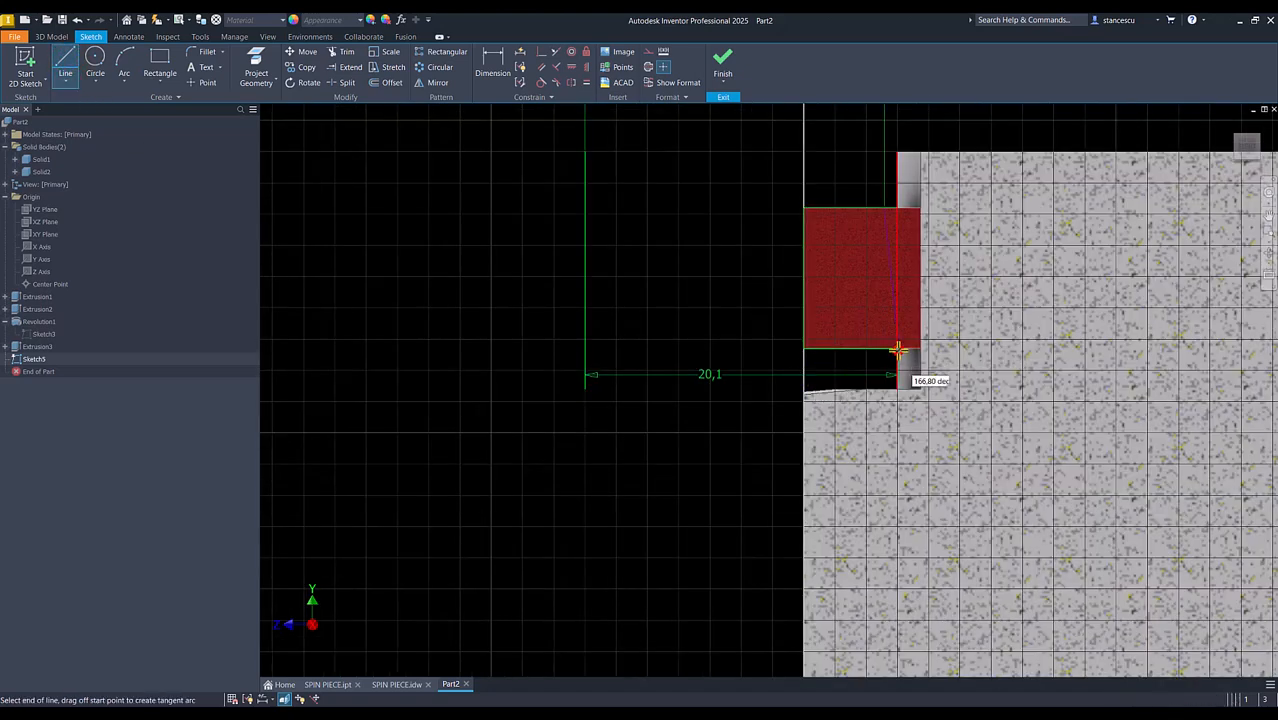
double_click(804, 349)
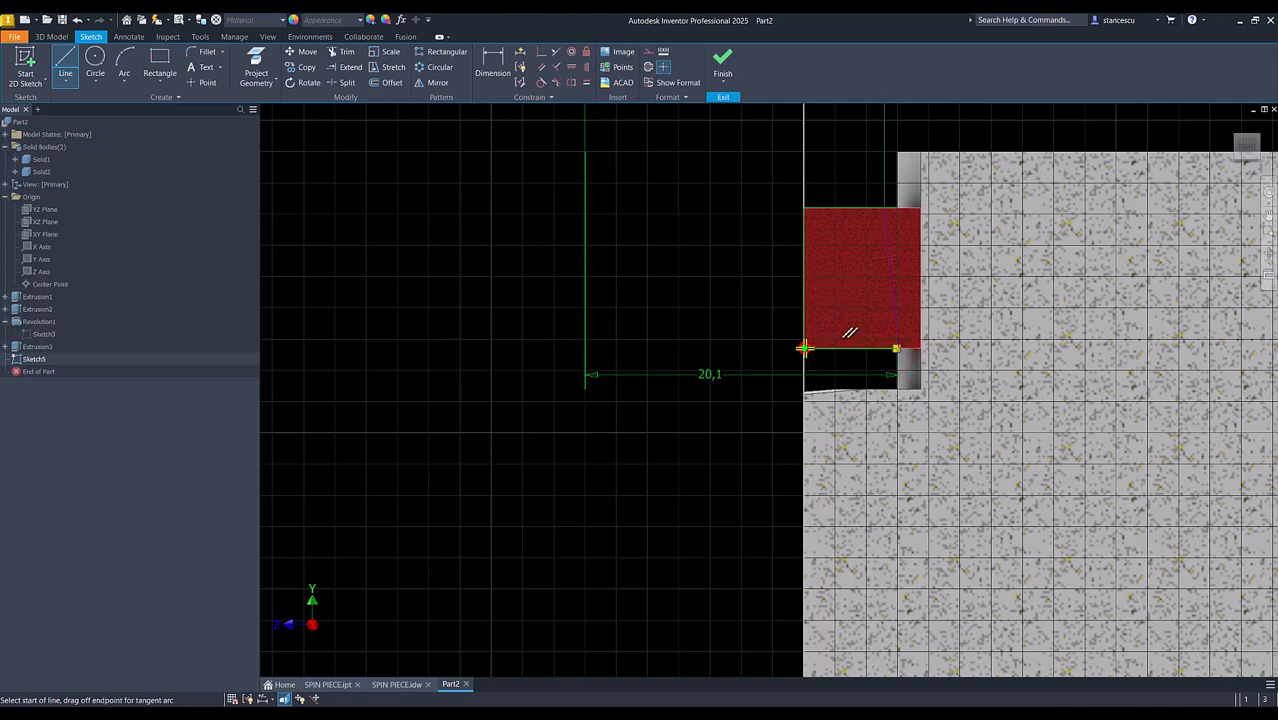
click(802, 207)
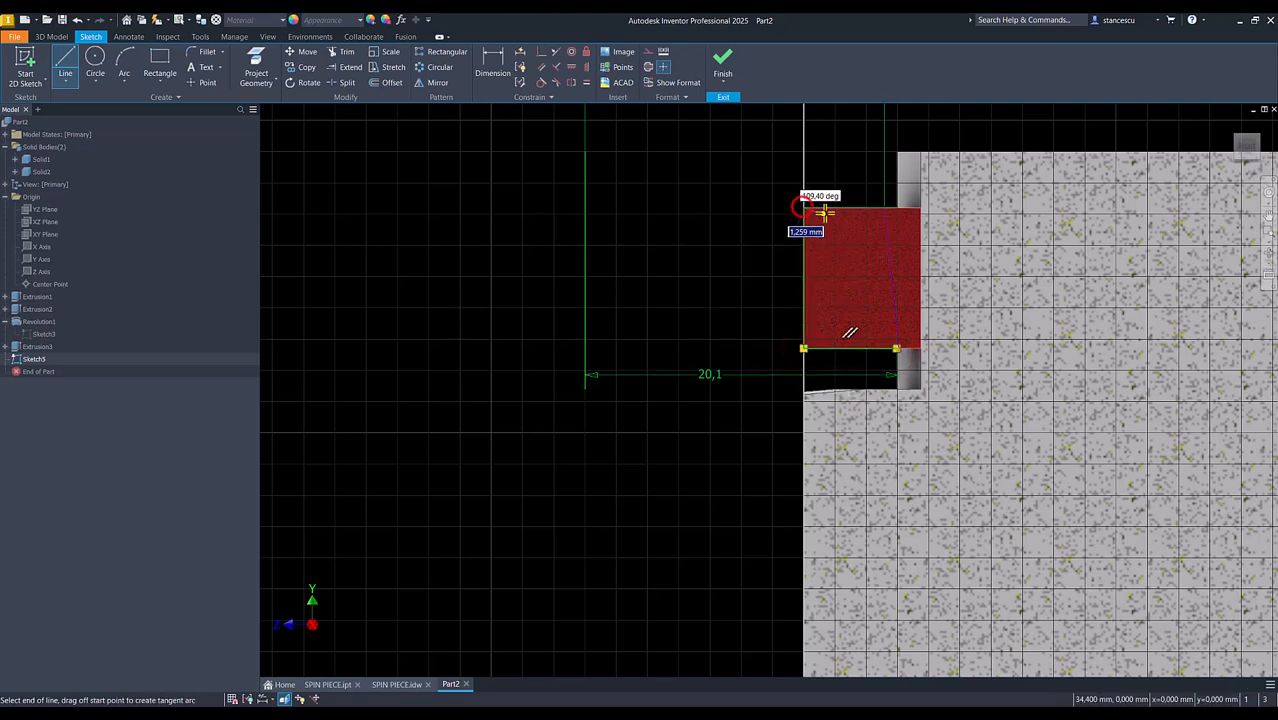
double_click(884, 207)
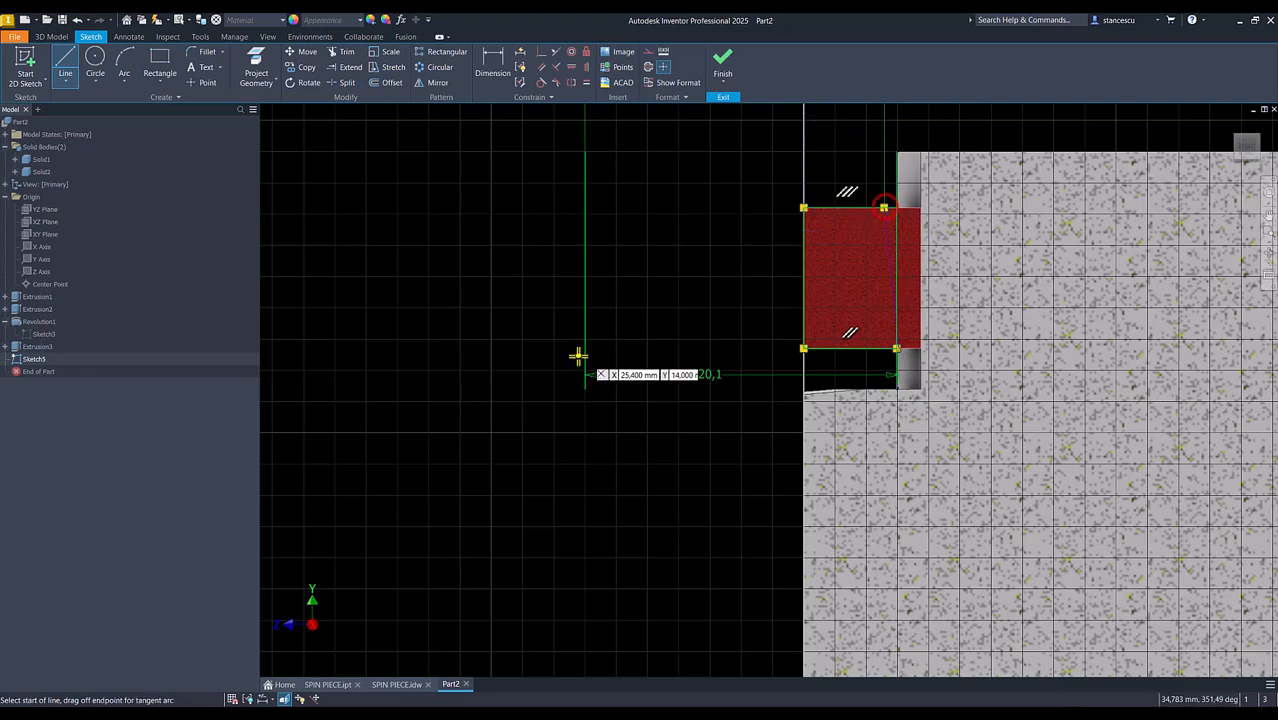
click(724, 68)
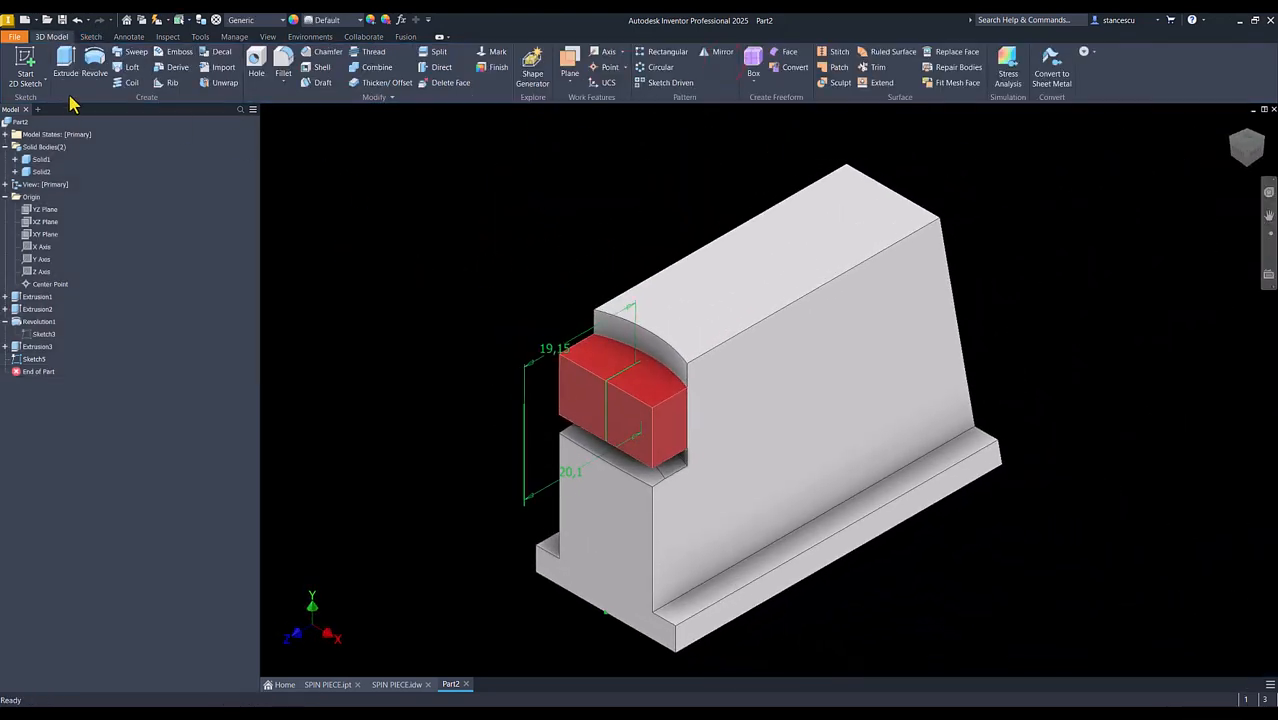
- Reopen the pad's profile sketch for editing, slice the graphics at its plane, and inspect the slanted line's ends
click(94, 64)
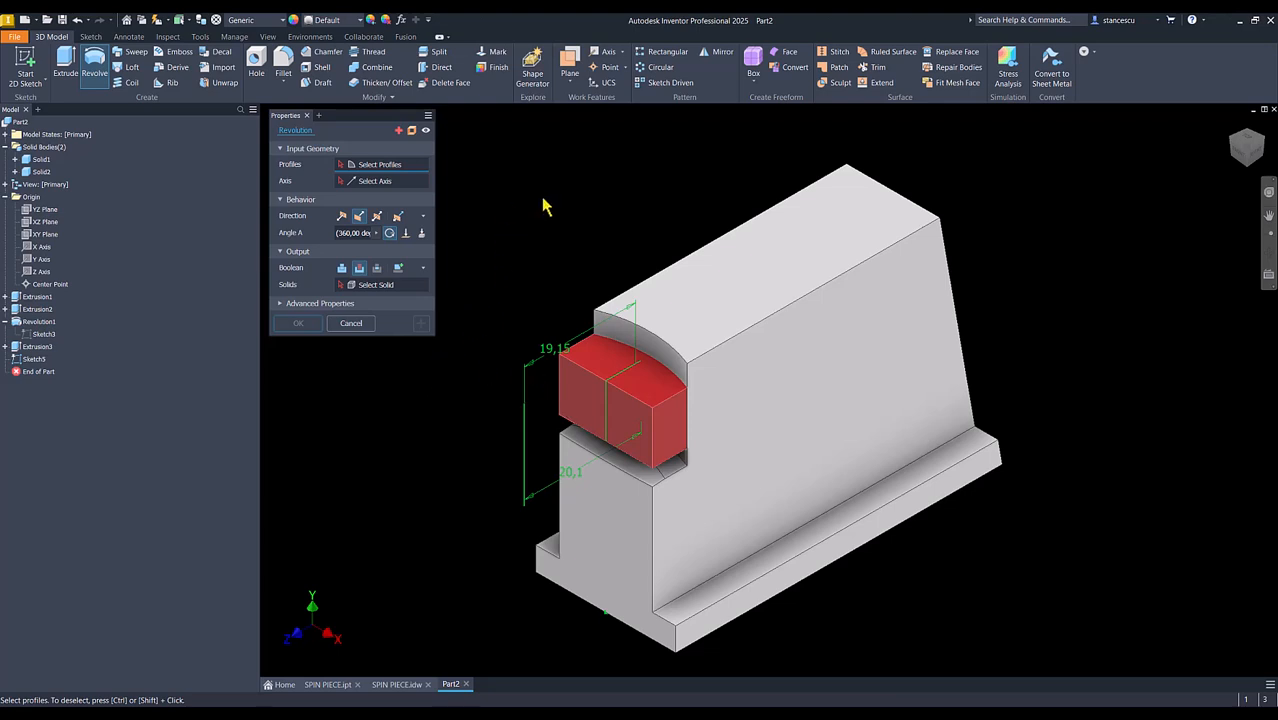
click(350, 324)
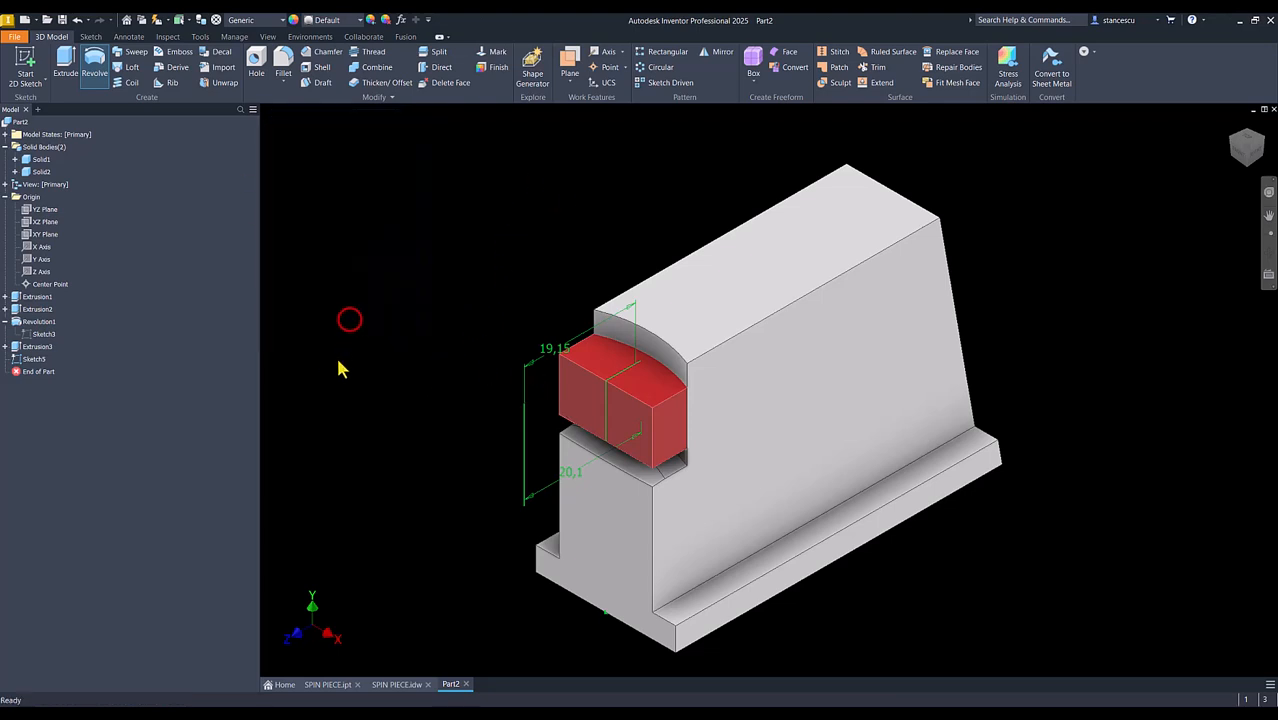
double_click(15, 359)
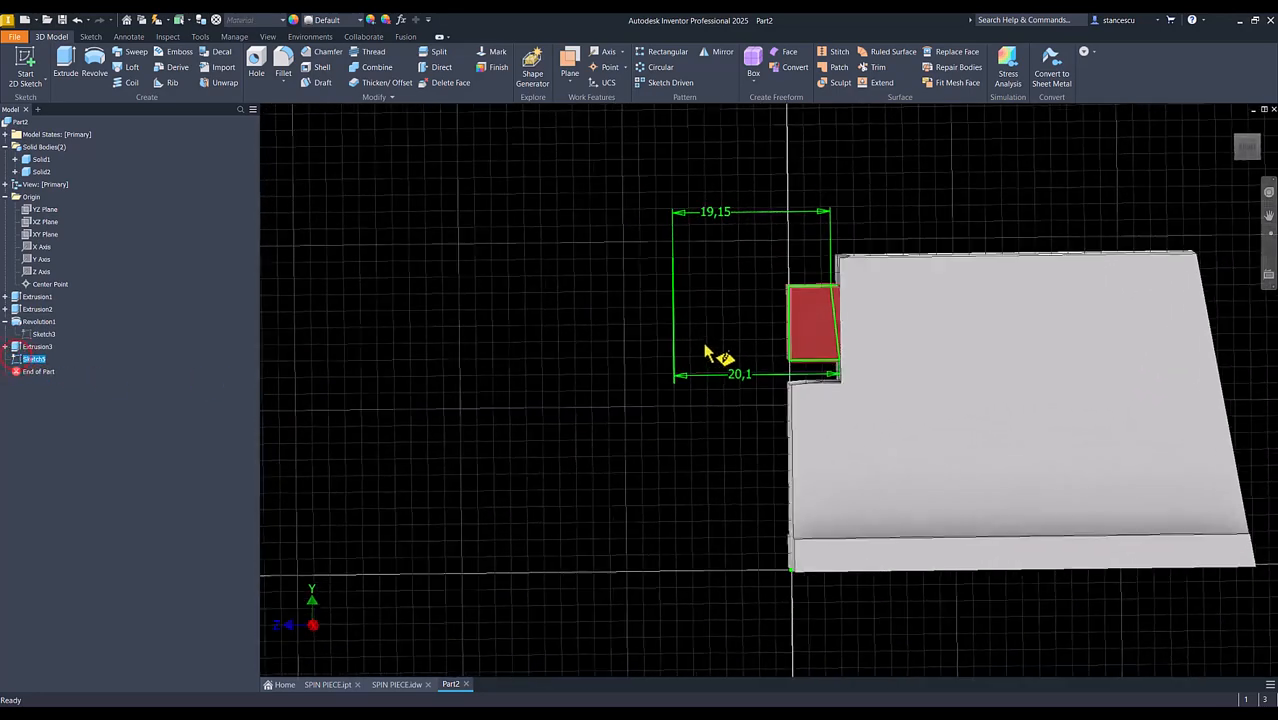
scroll(840, 297, up, 3)
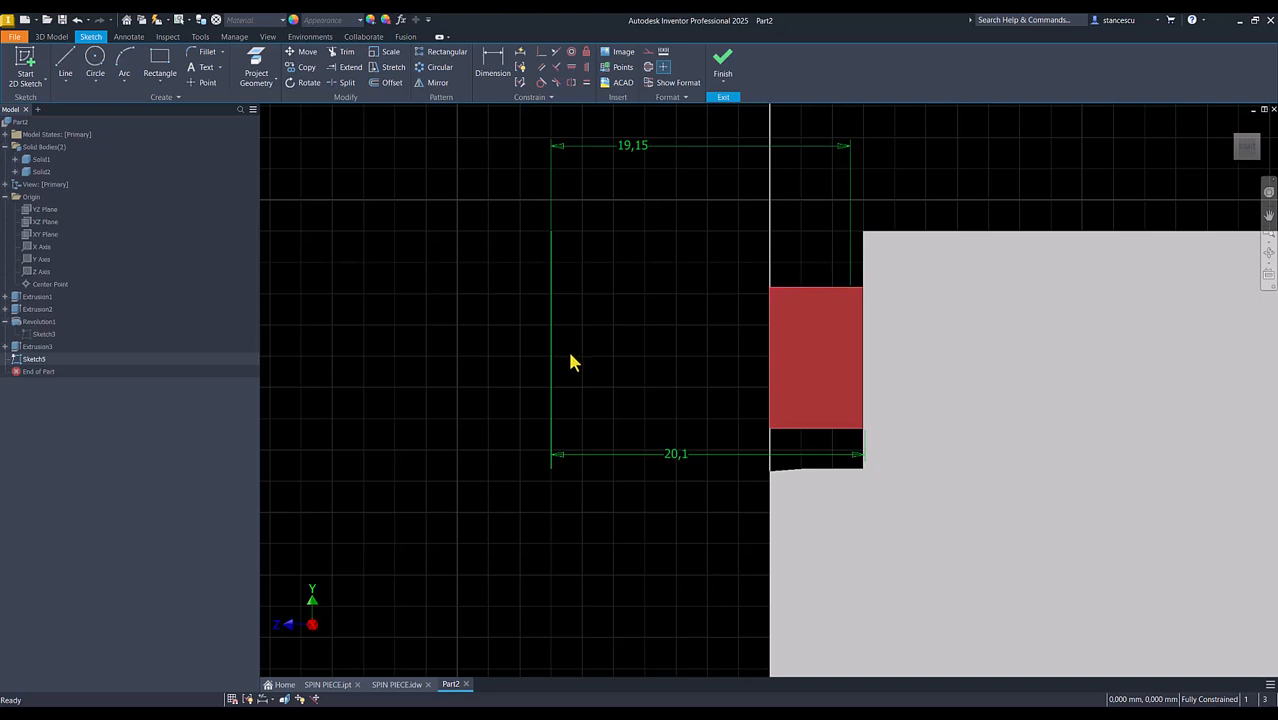
key(F7)
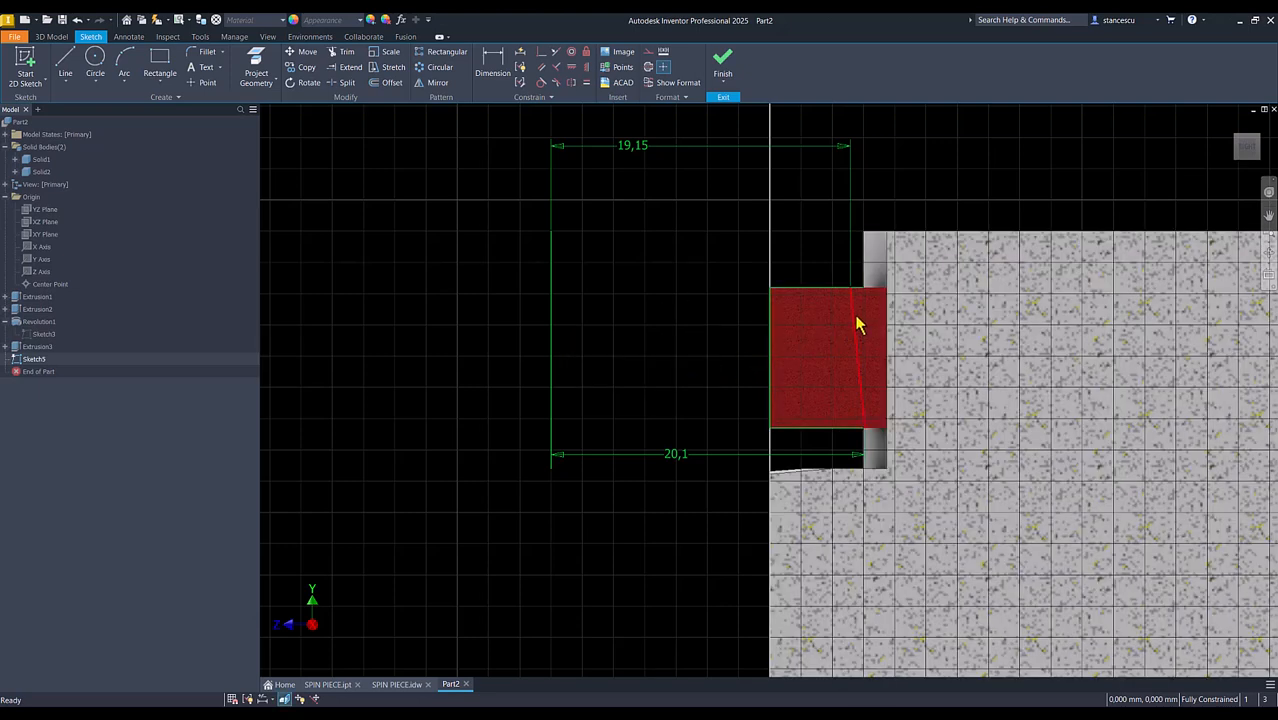
scroll(855, 300, up, 3)
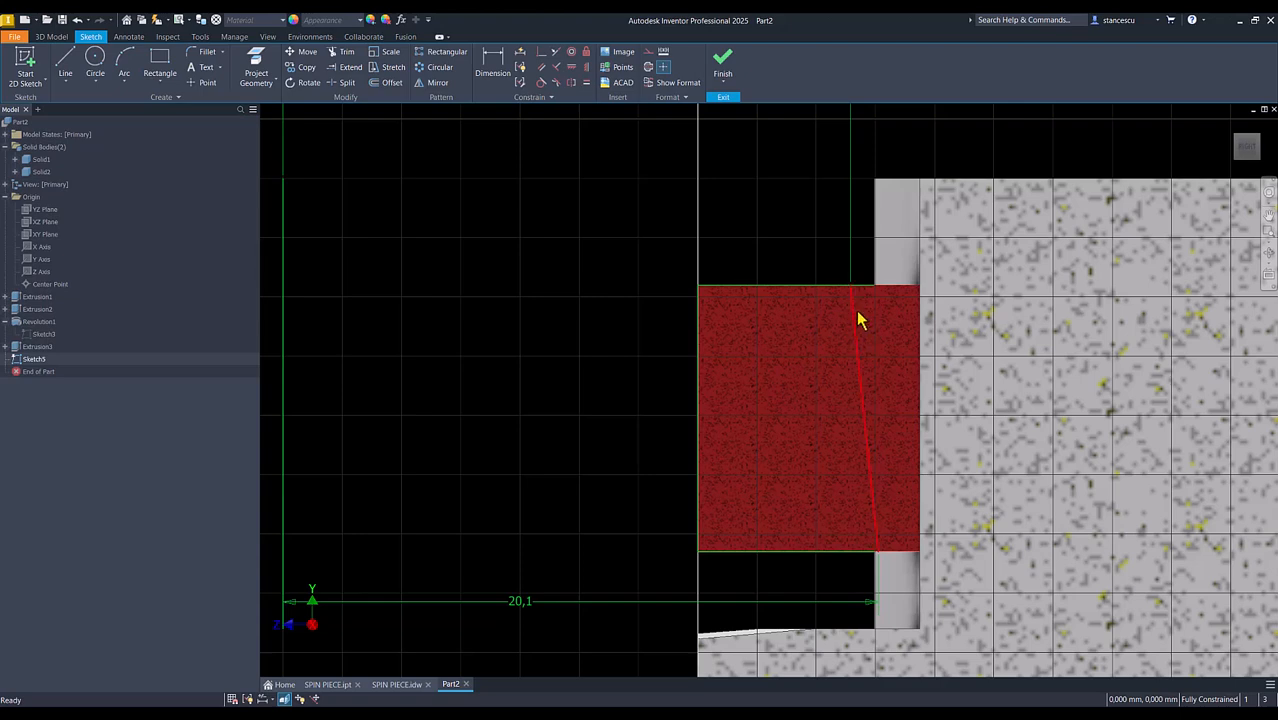
click(852, 312)
click(802, 243)
scroll(882, 560, up, 5)
scroll(834, 562, down, 2)
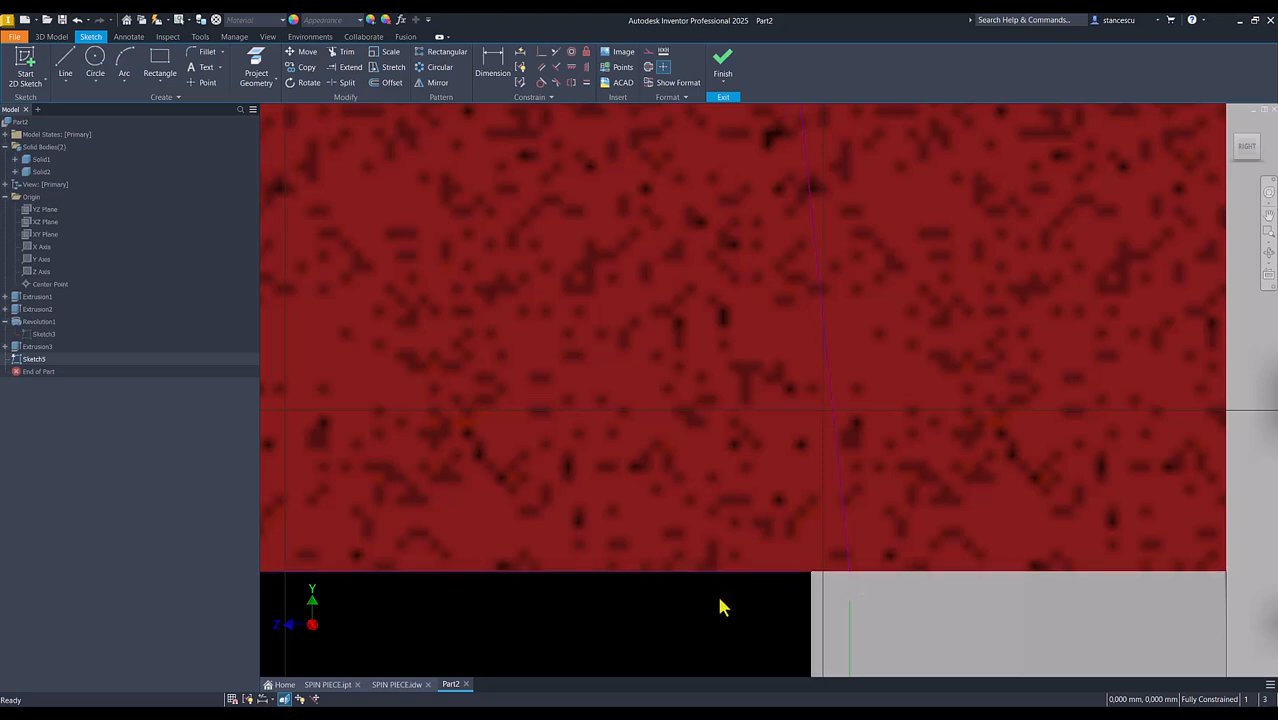
- Try to extend the profile line on the block's lower edge to the slanted line's lower endpoint
click(346, 67)
click(779, 578)
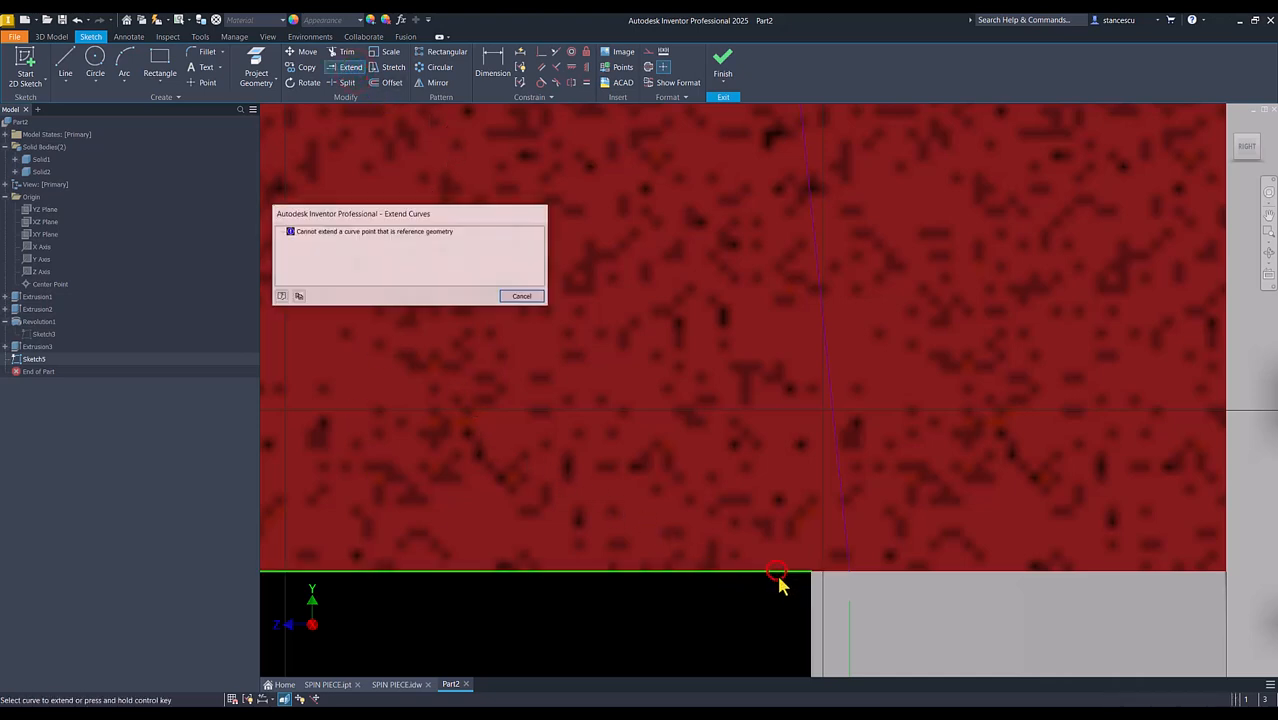
click(530, 298)
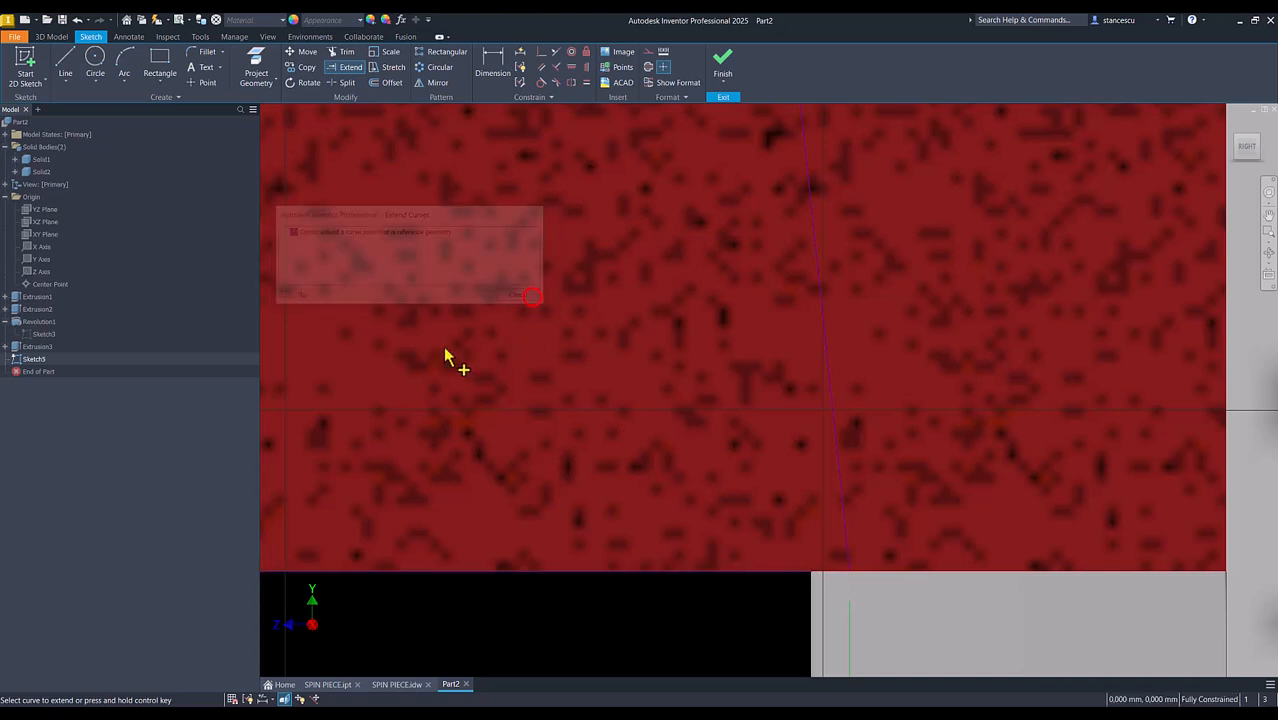
key(Escape)
- Delete the profile line along the block's lower edge, between the outer edge and the slanted line
click(790, 594)
click(791, 591)
key(Delete)
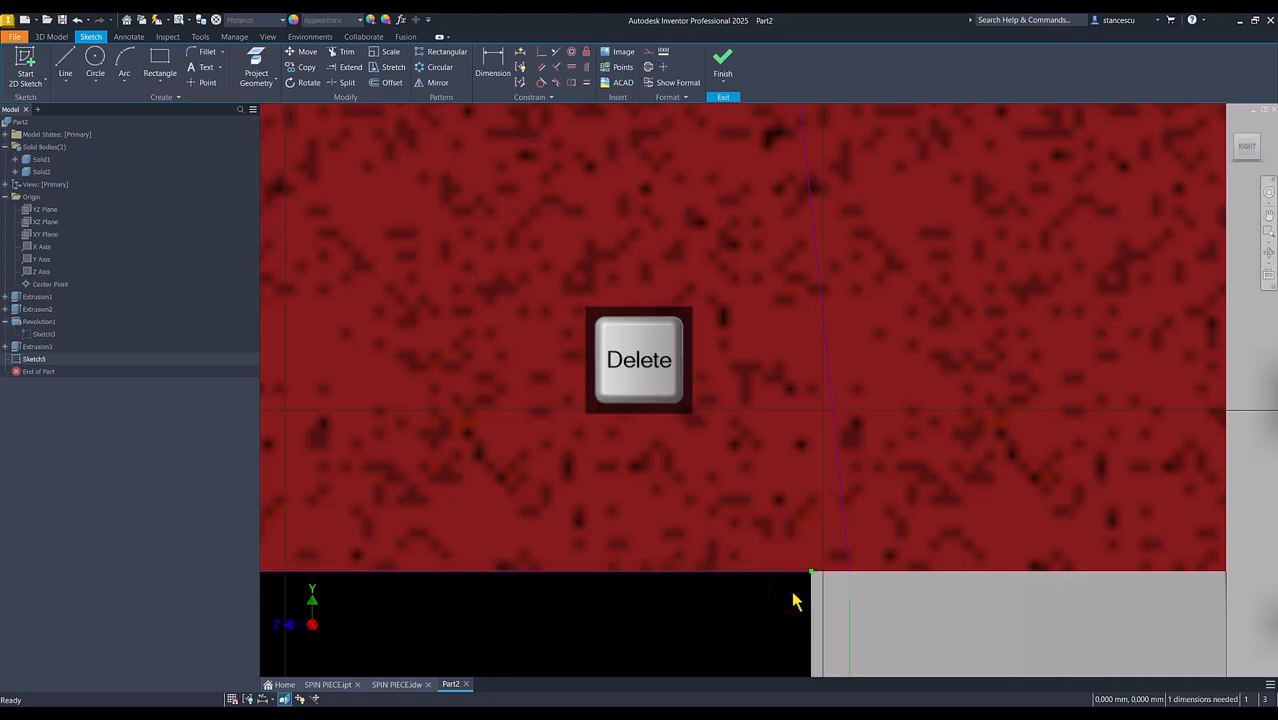
click(790, 590)
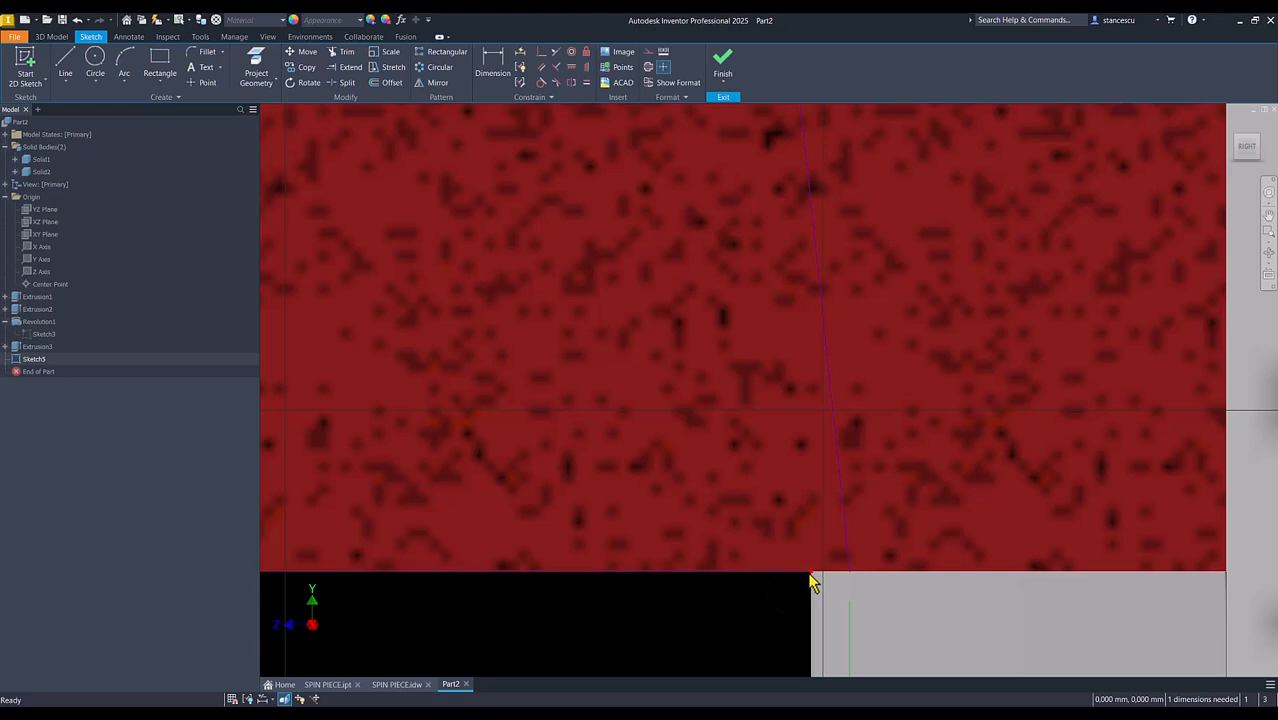
mouse_move(811, 574)
mouse_down()
mouse_move(825, 606)
mouse_move(812, 571)
mouse_up()
click(752, 592)
scroll(707, 607, down, 4)
mouse_move(696, 613)
middle_down()
mouse_move(784, 596)
mouse_move(1078, 442)
middle_up()
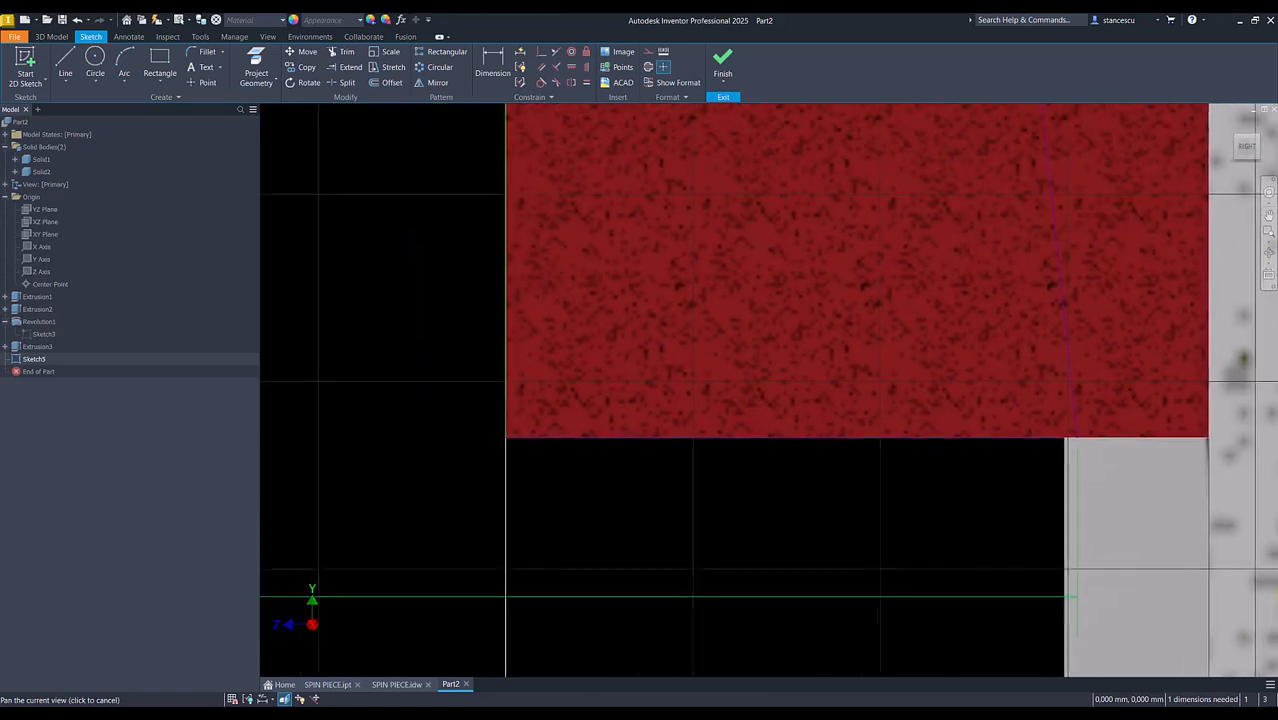
click(924, 483)
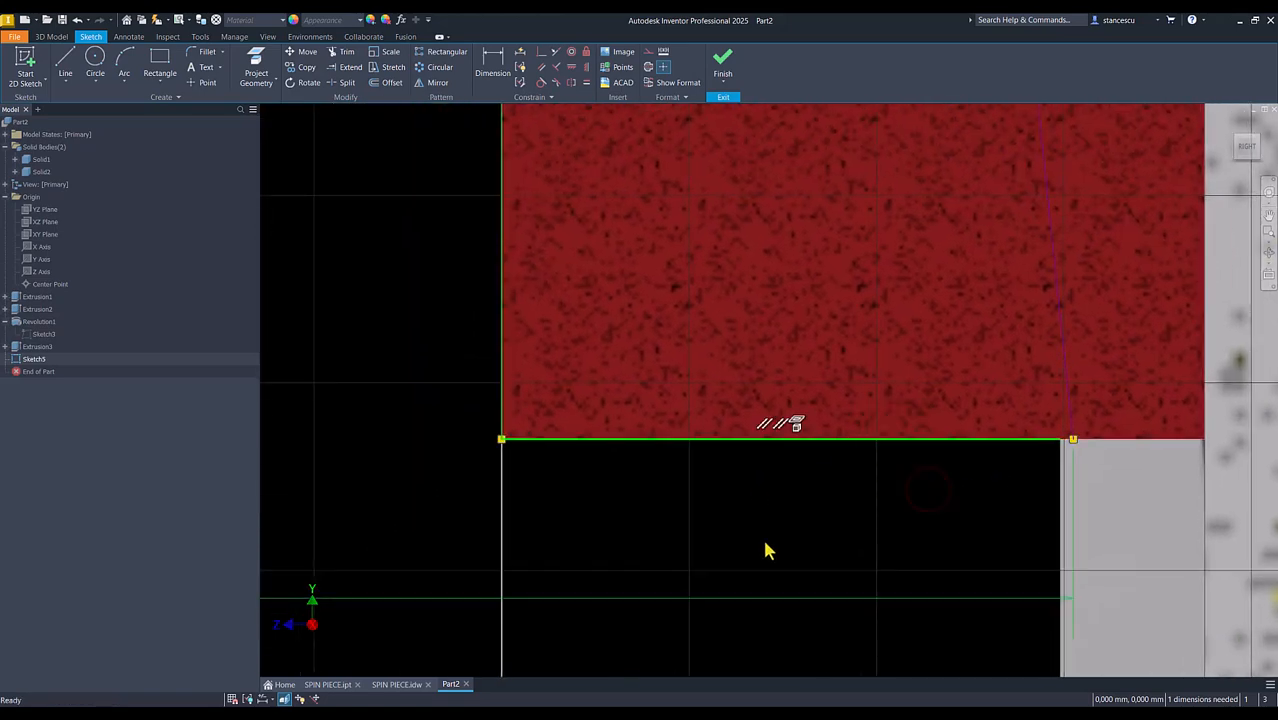
key(Delete)
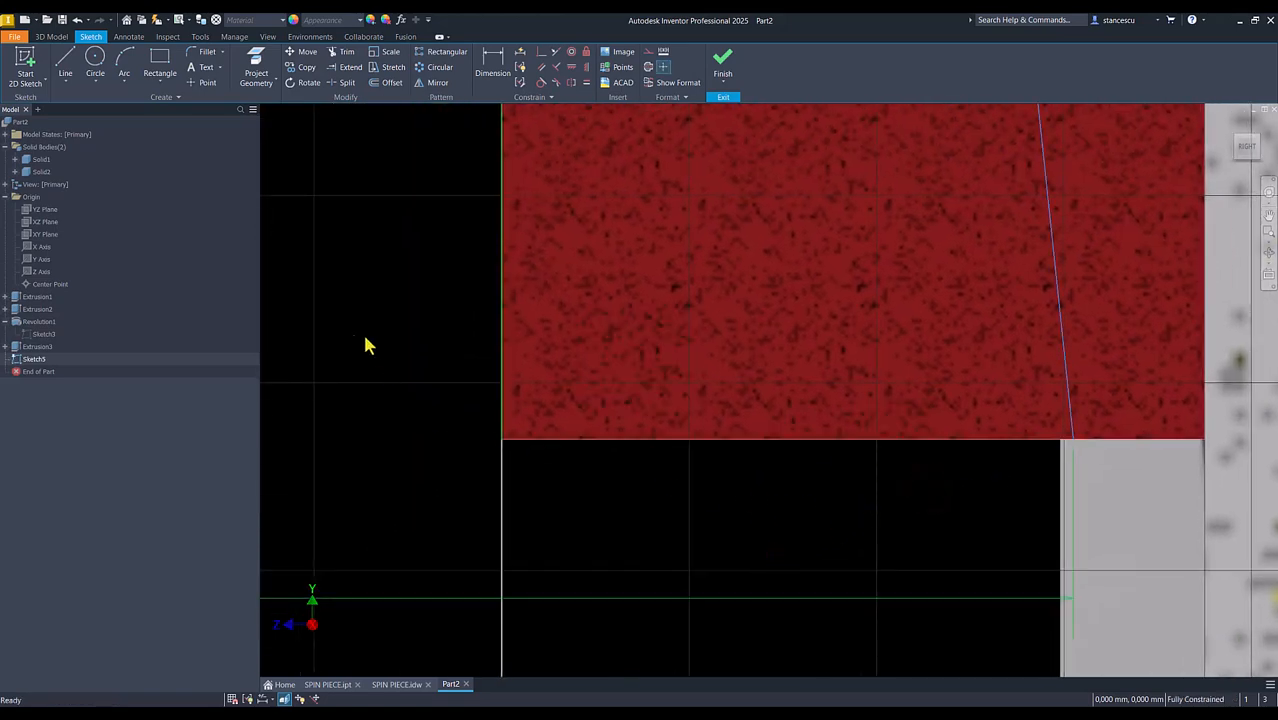
- Redraw the lower profile line from the block's outer lower corner to the slanted line's lower endpoint, and finish the sketch
click(51, 57)
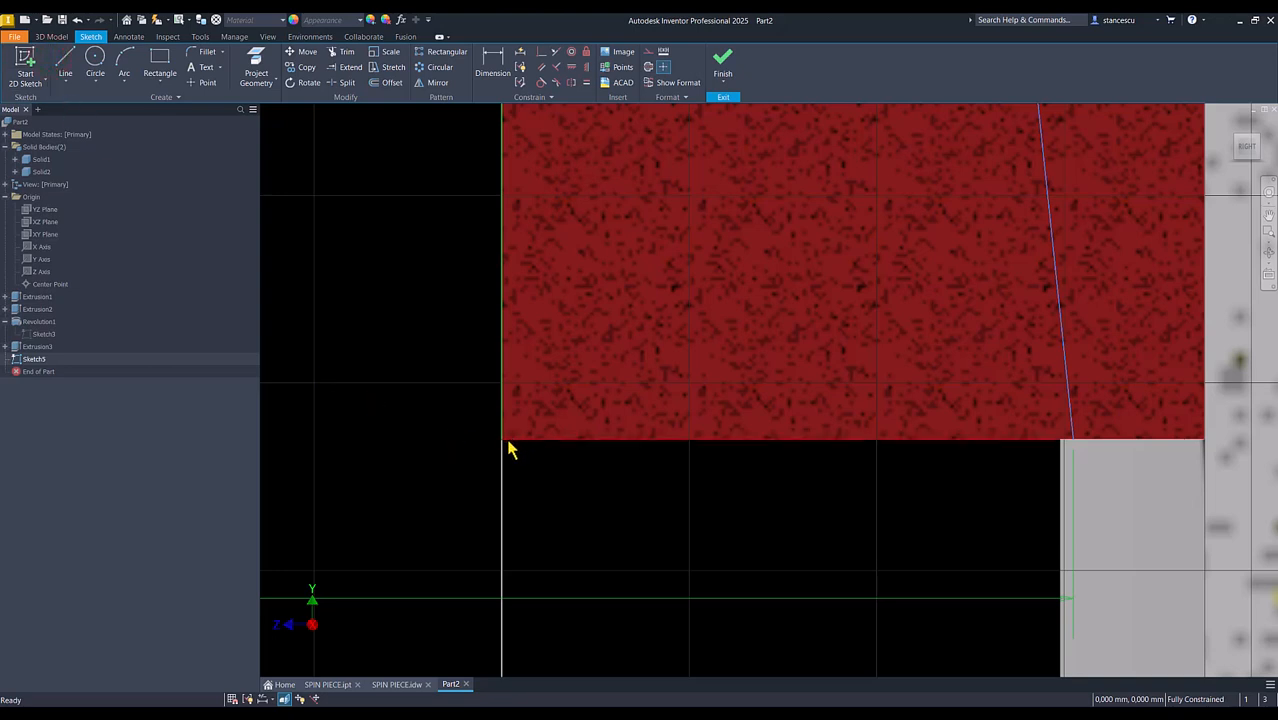
click(72, 66)
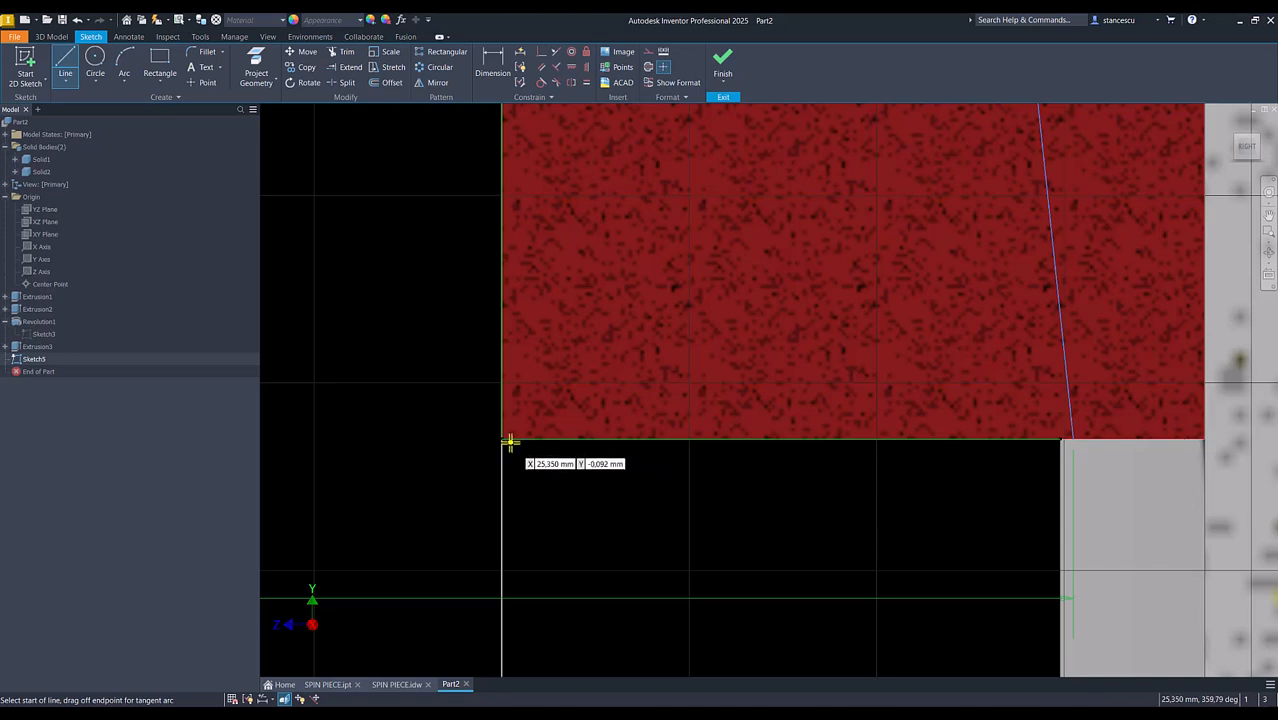
click(502, 439)
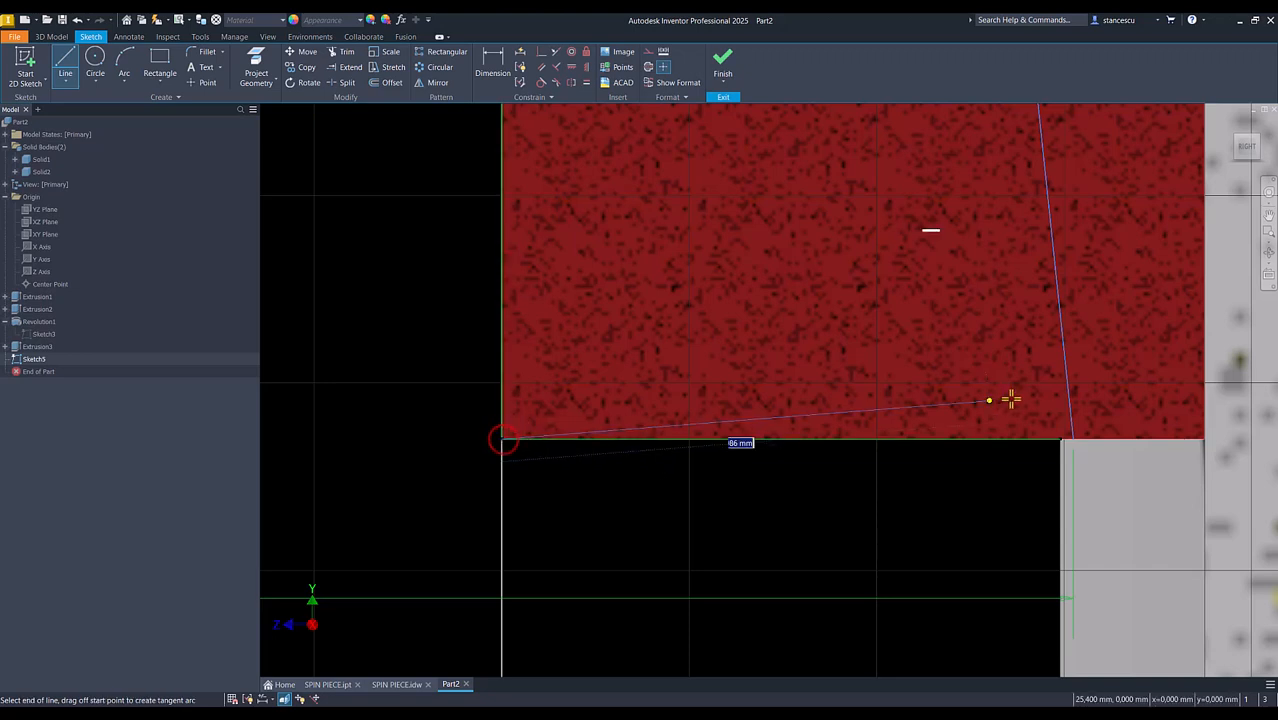
click(1072, 440)
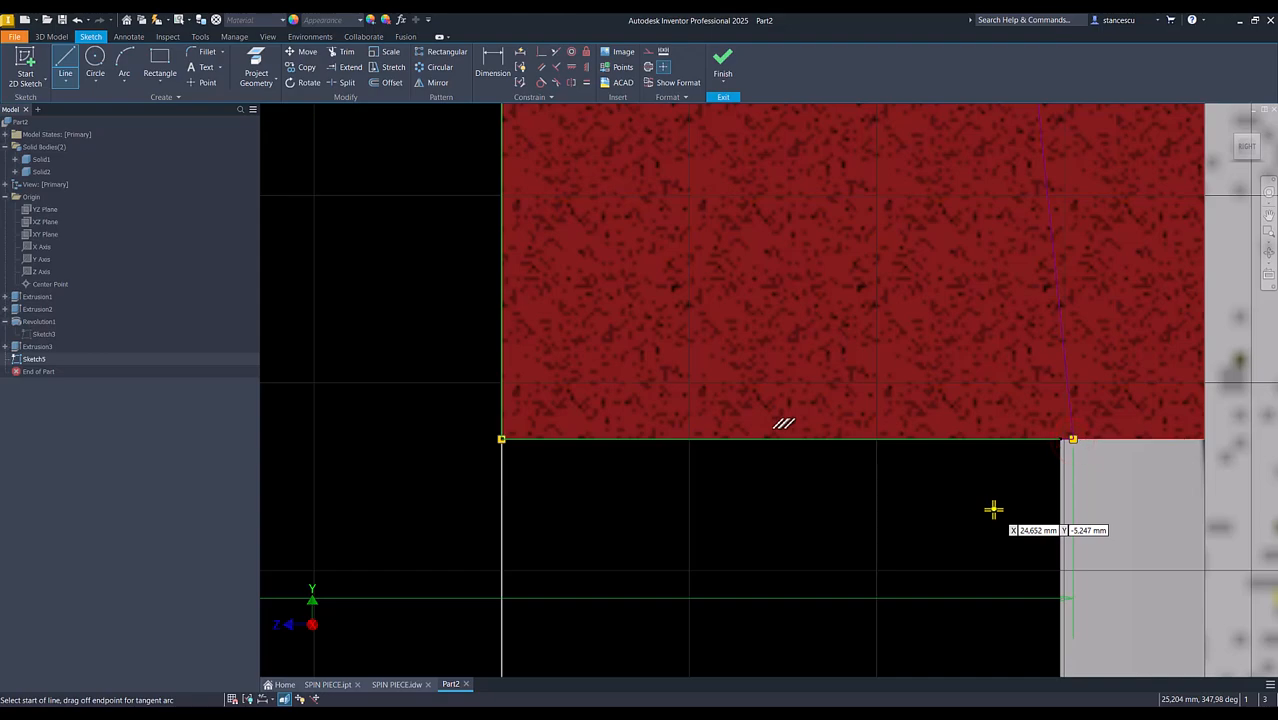
key(Num_Lock)
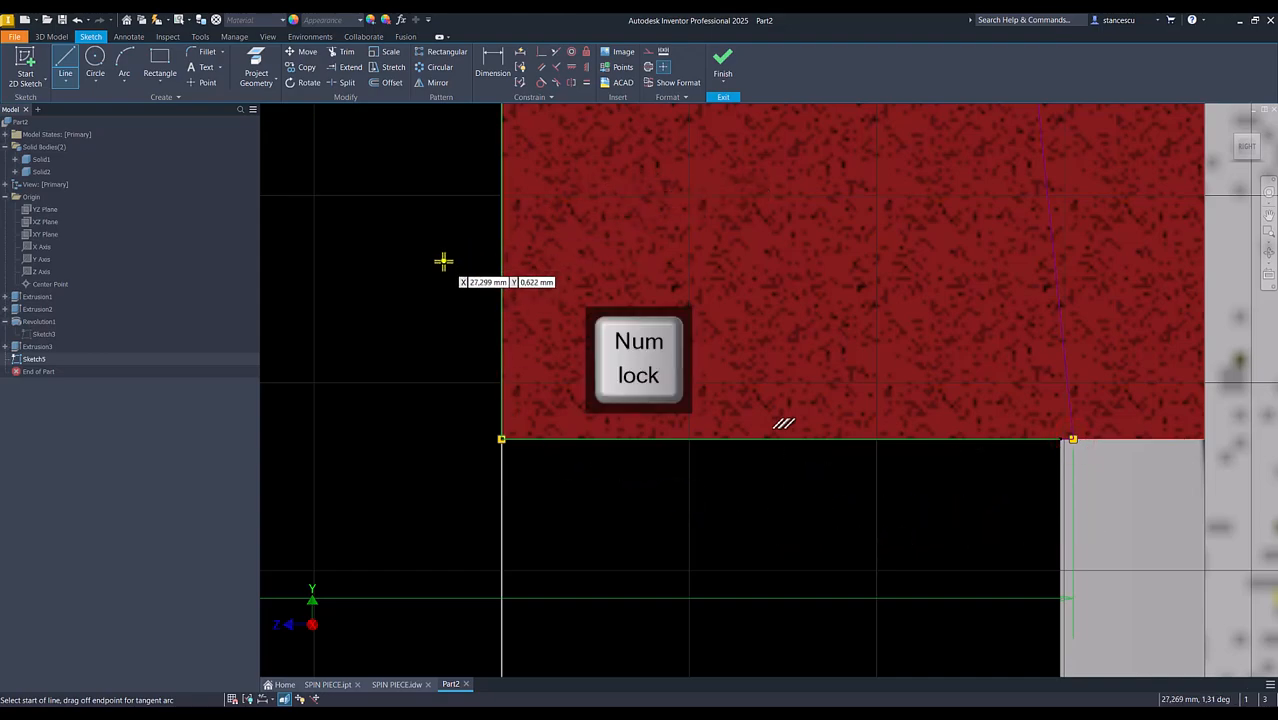
key(Home)
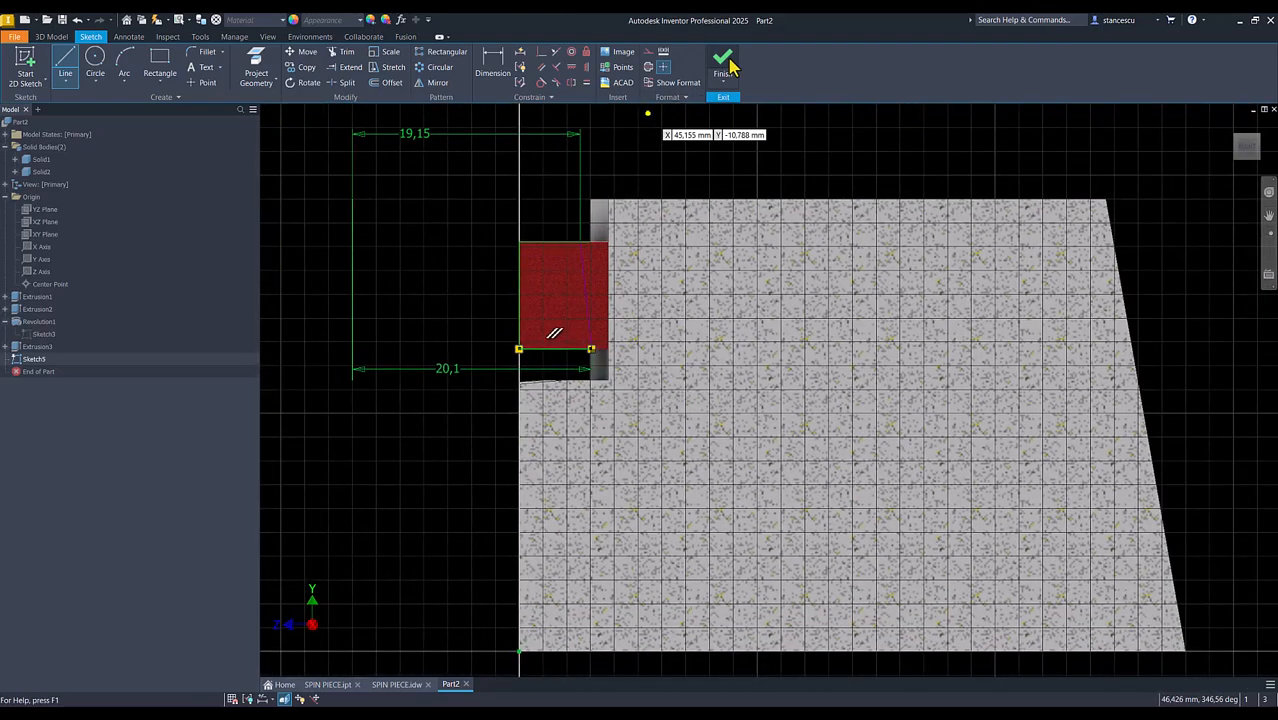
click(727, 64)
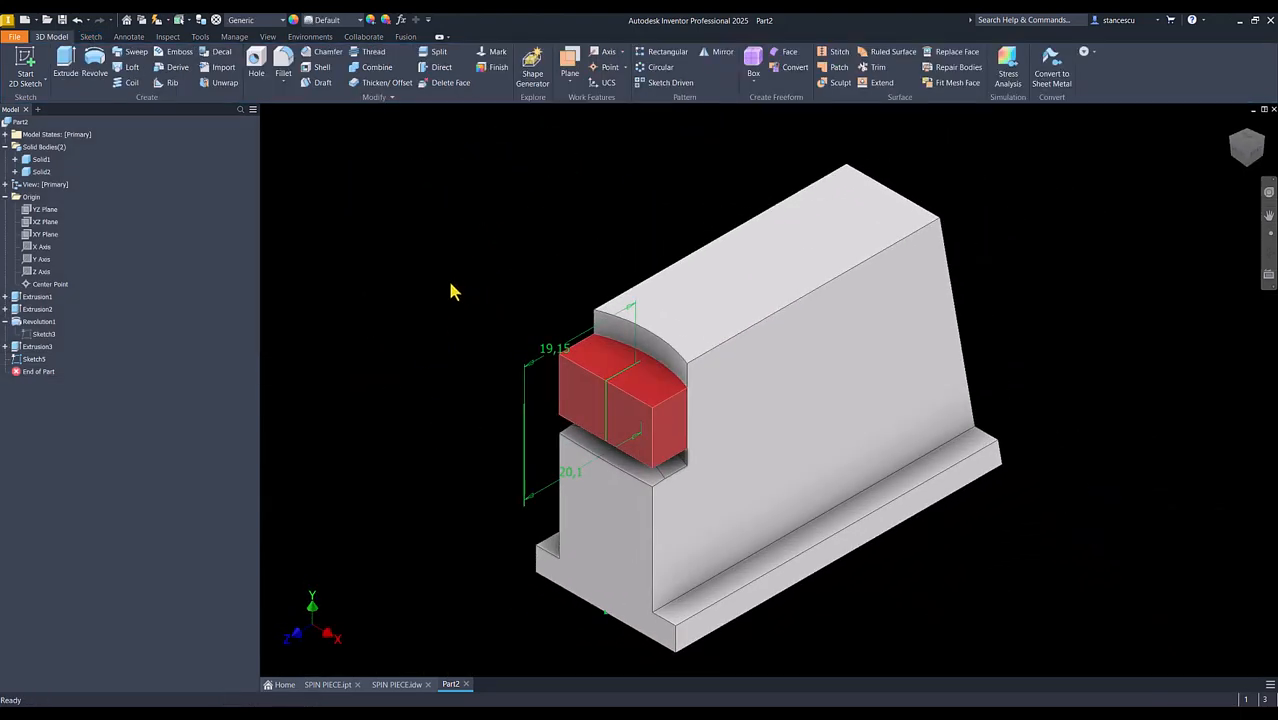
- Revolve the closed profile 360° about the projected vertical axis line as a flipped-direction cut from the red solid
click(93, 60)
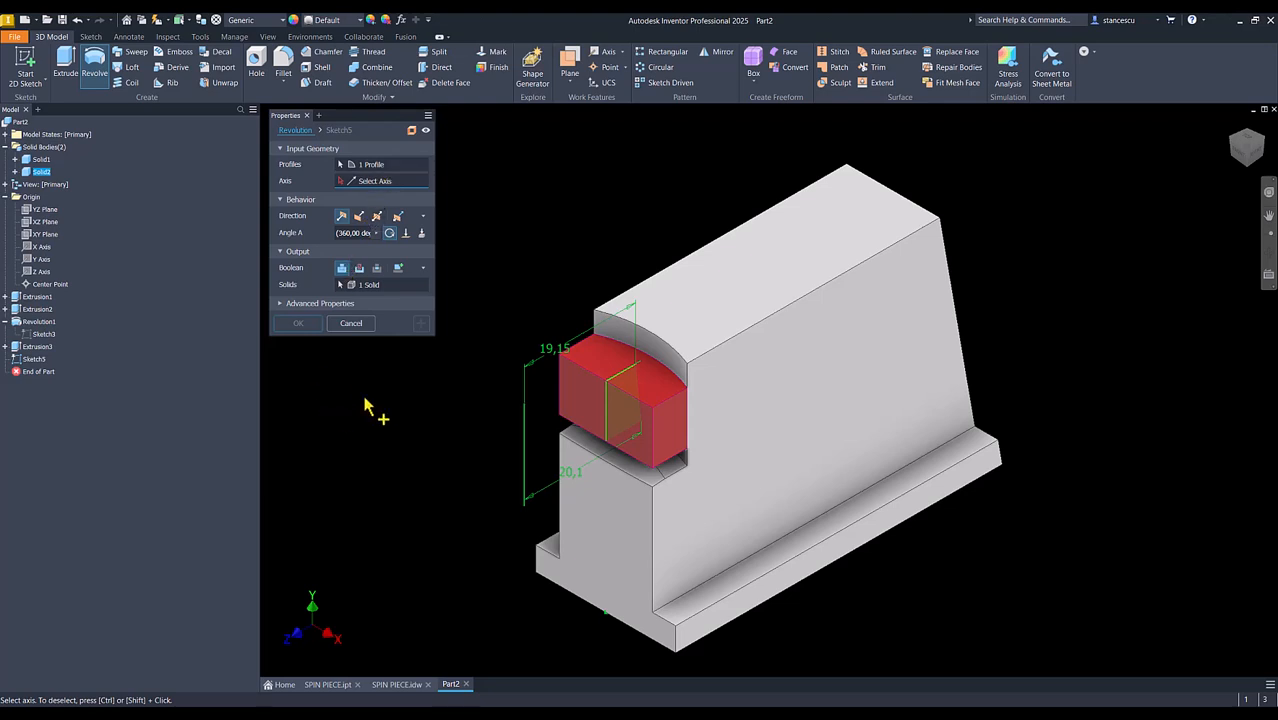
click(523, 446)
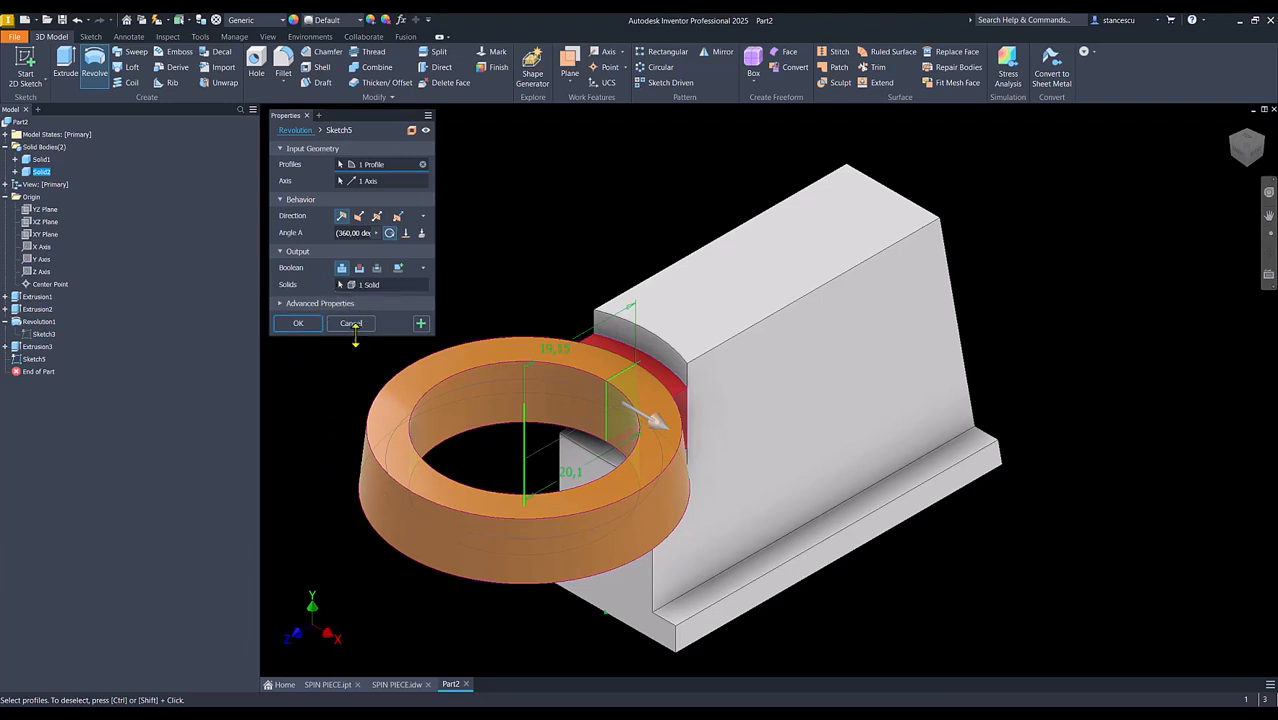
click(359, 216)
click(359, 268)
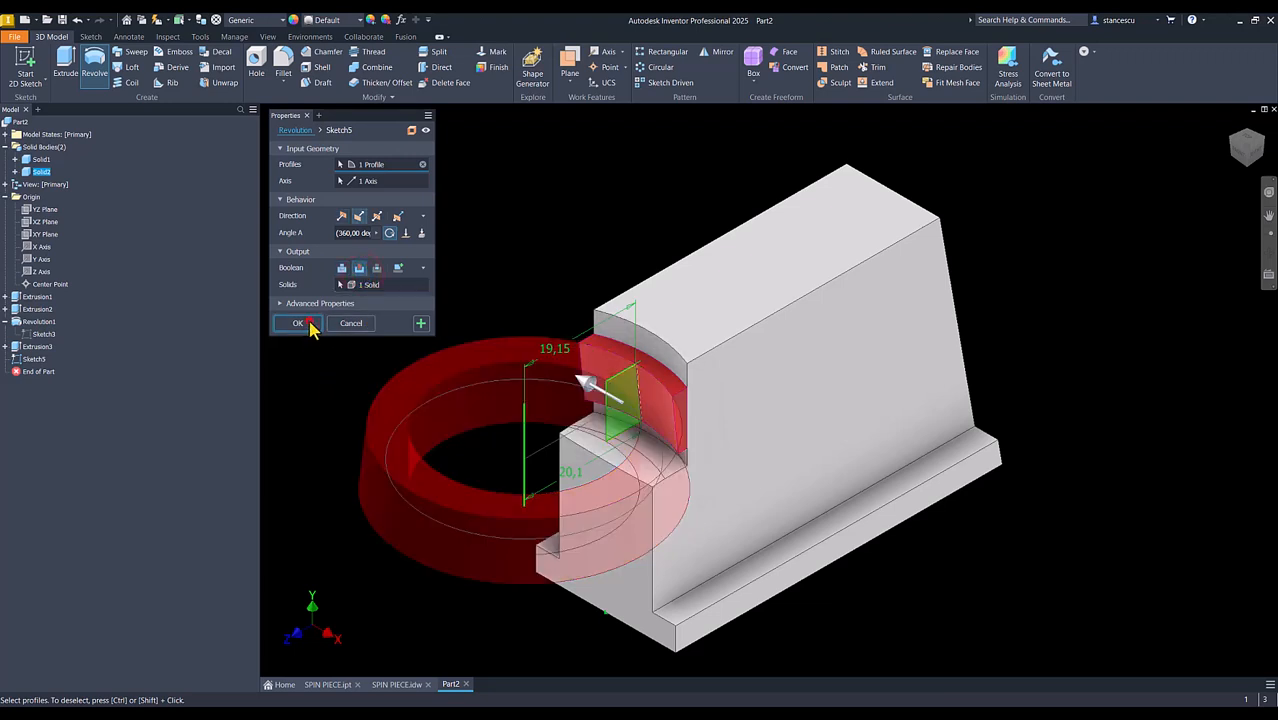
click(298, 323)
key(F6)
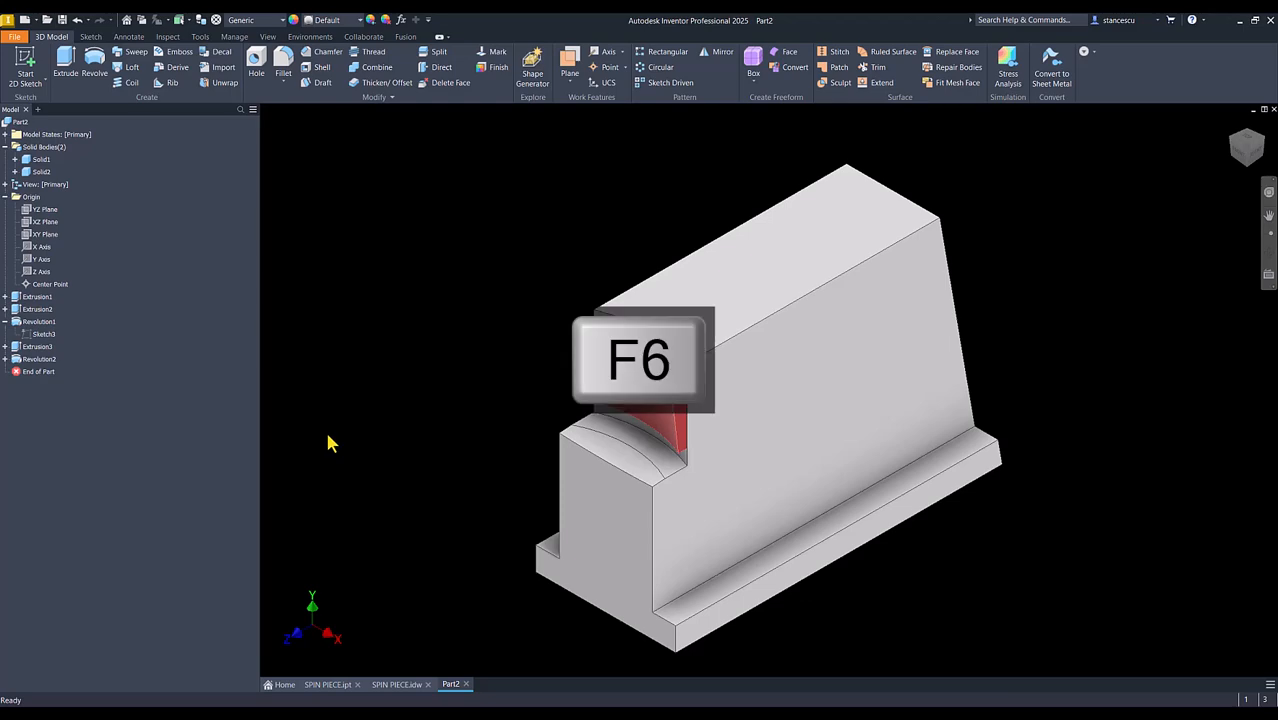
- Examine the tapered pad's side faces and edges on the finished model in SPIN PIECE.ipt
click(328, 685)
scroll(658, 450, up, 2)
shift+middle_drag(658, 450, 686, 350)
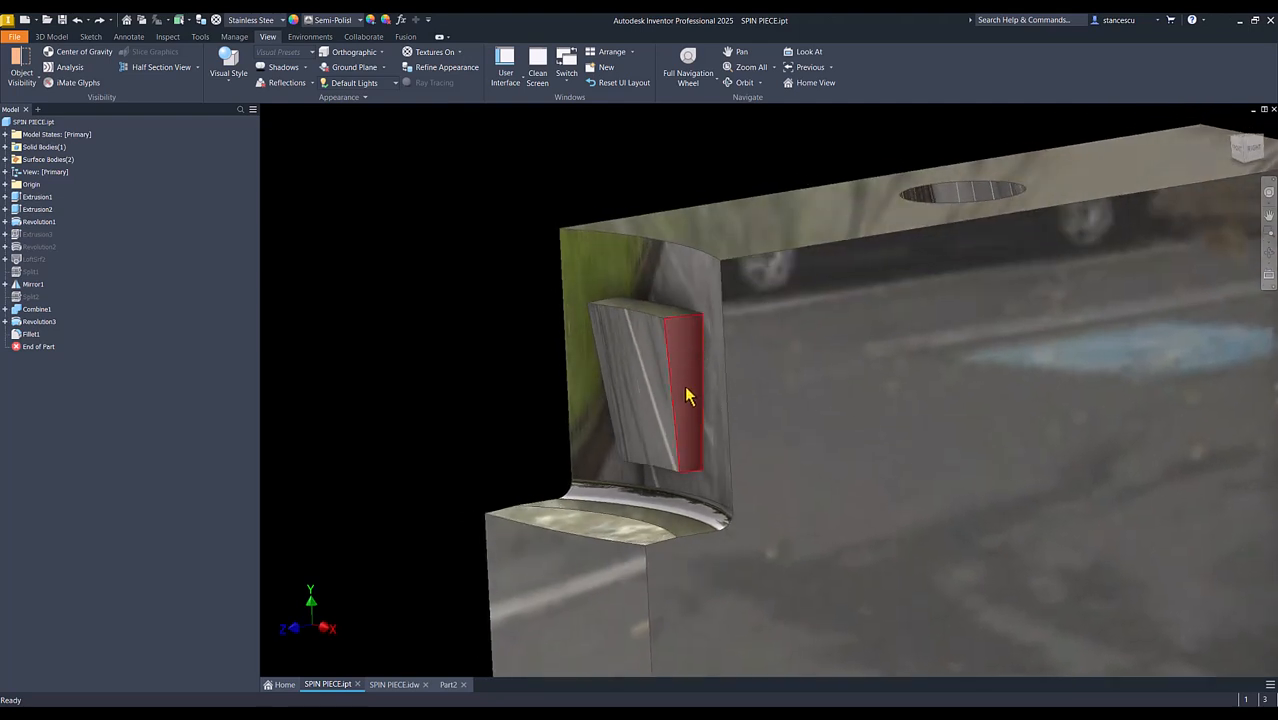
shift+middle_drag(688, 350, 920, 390)
scroll(918, 388, down, 5)
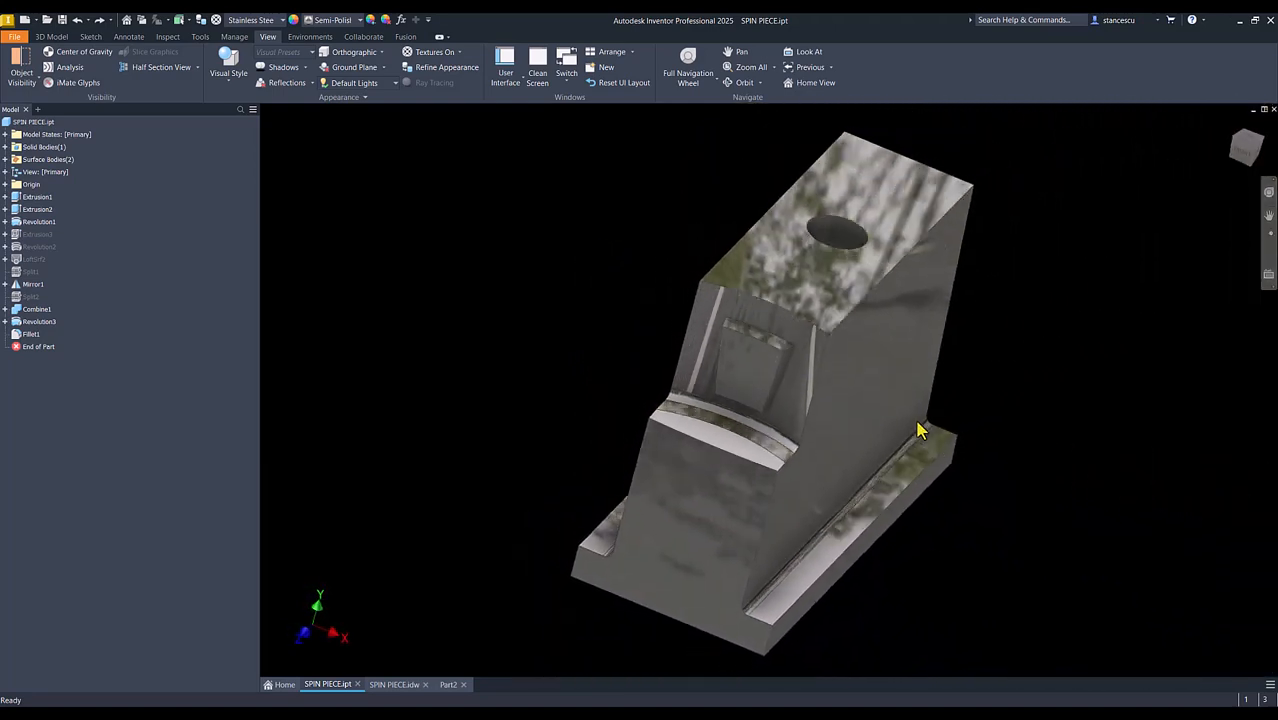
shift+middle_drag(1030, 354, 1112, 299)
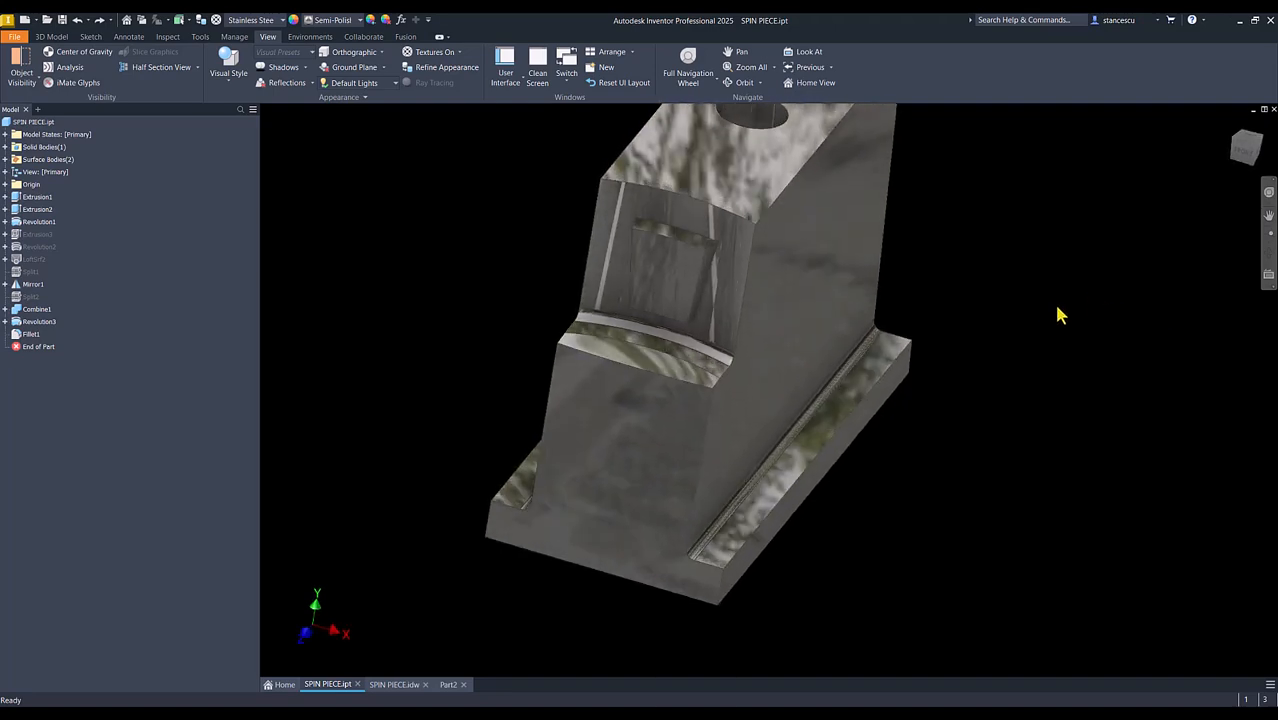
scroll(708, 280, up, 6)
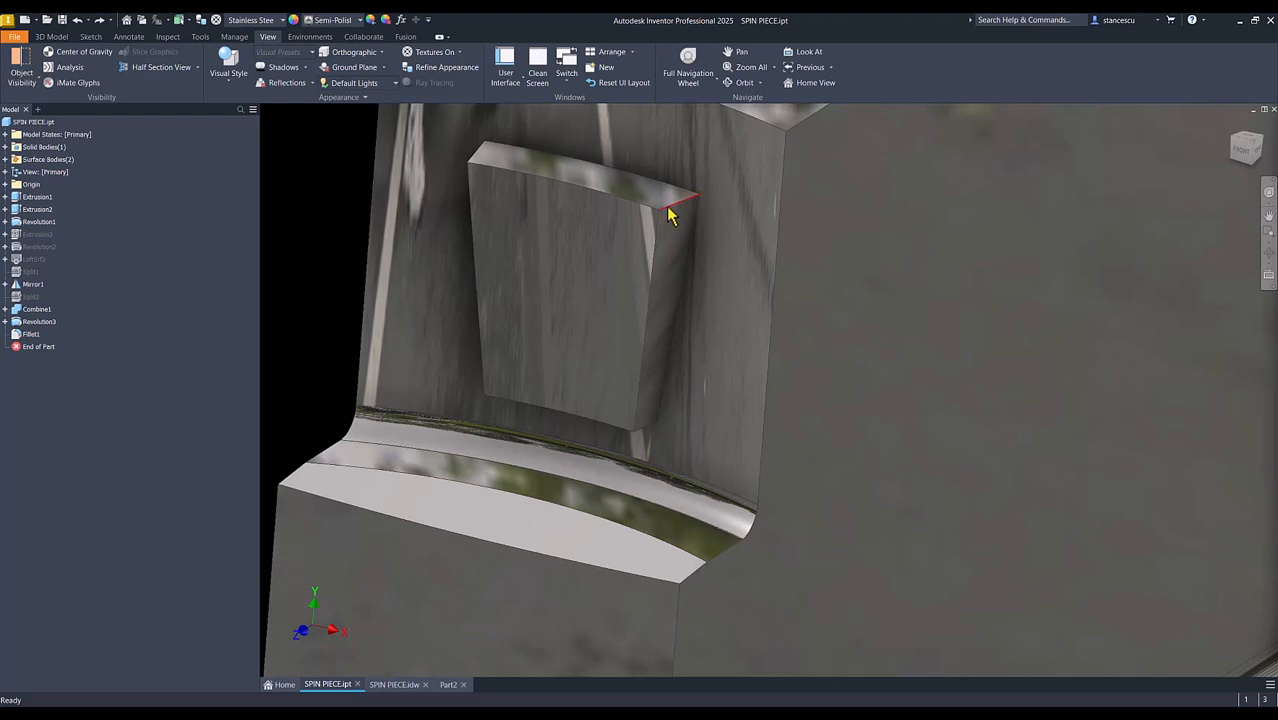
mouse_move(650, 432)
shift+middle_down()
mouse_move(630, 439)
mouse_move(645, 438)
shift+middle_up()
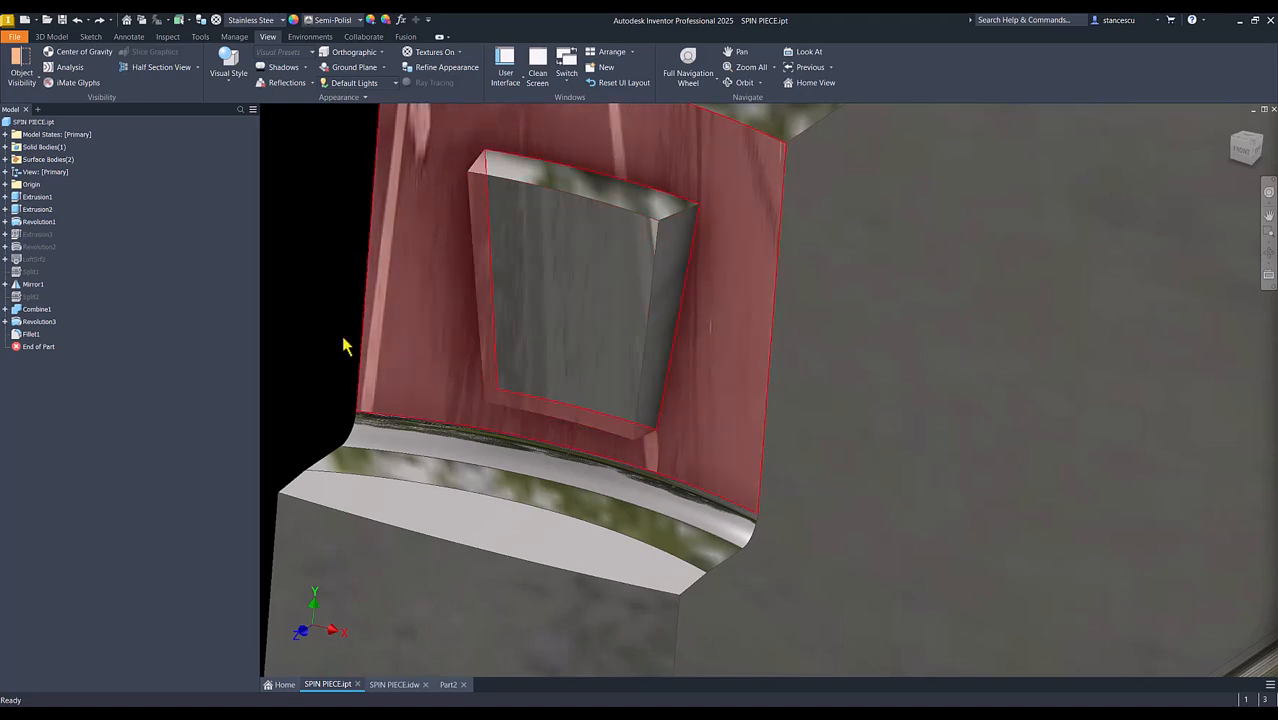
- Check the pad's radius and angular dimensions and their common vertex in detail view B of SPIN PIECE.idw
click(386, 687)
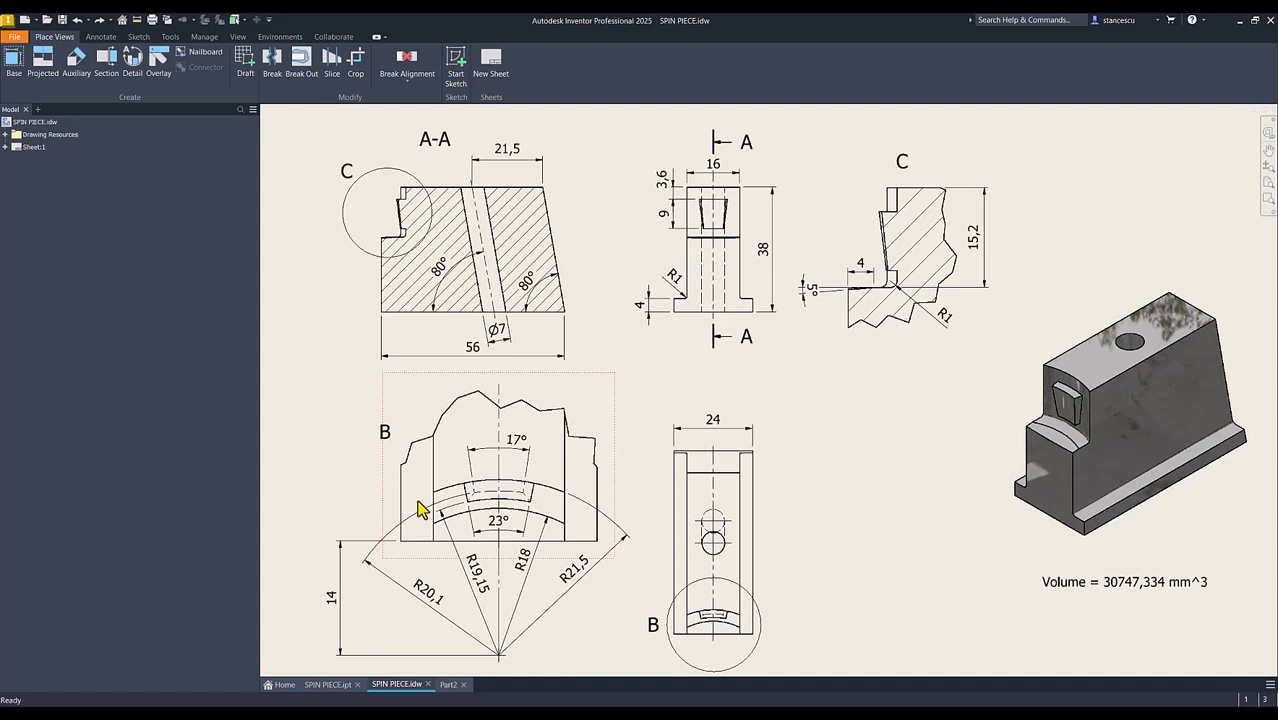
click(476, 490)
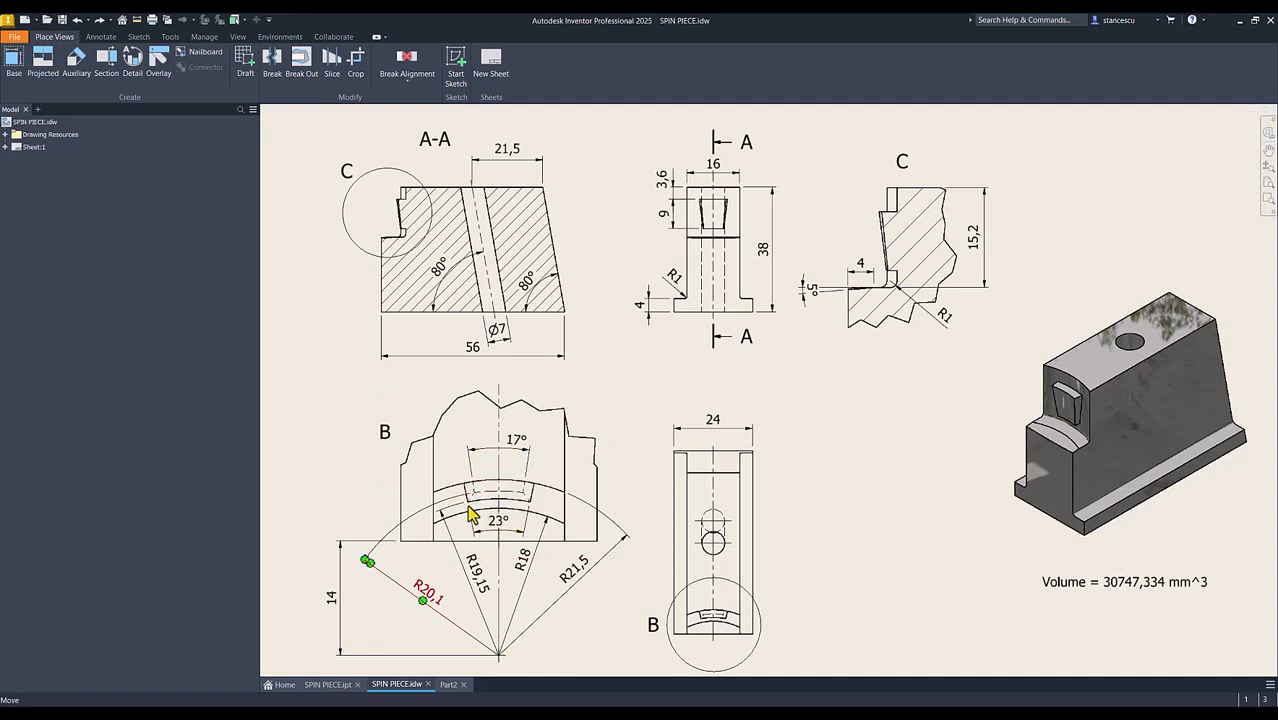
click(495, 527)
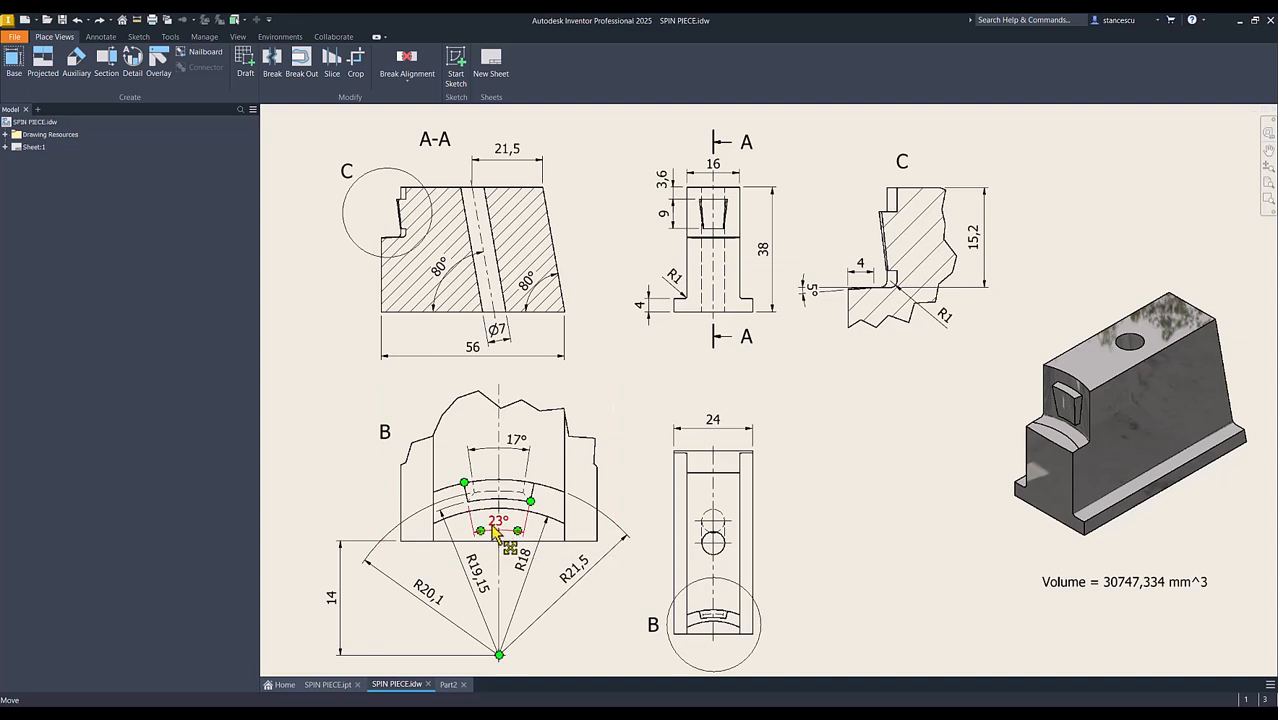
click(499, 652)
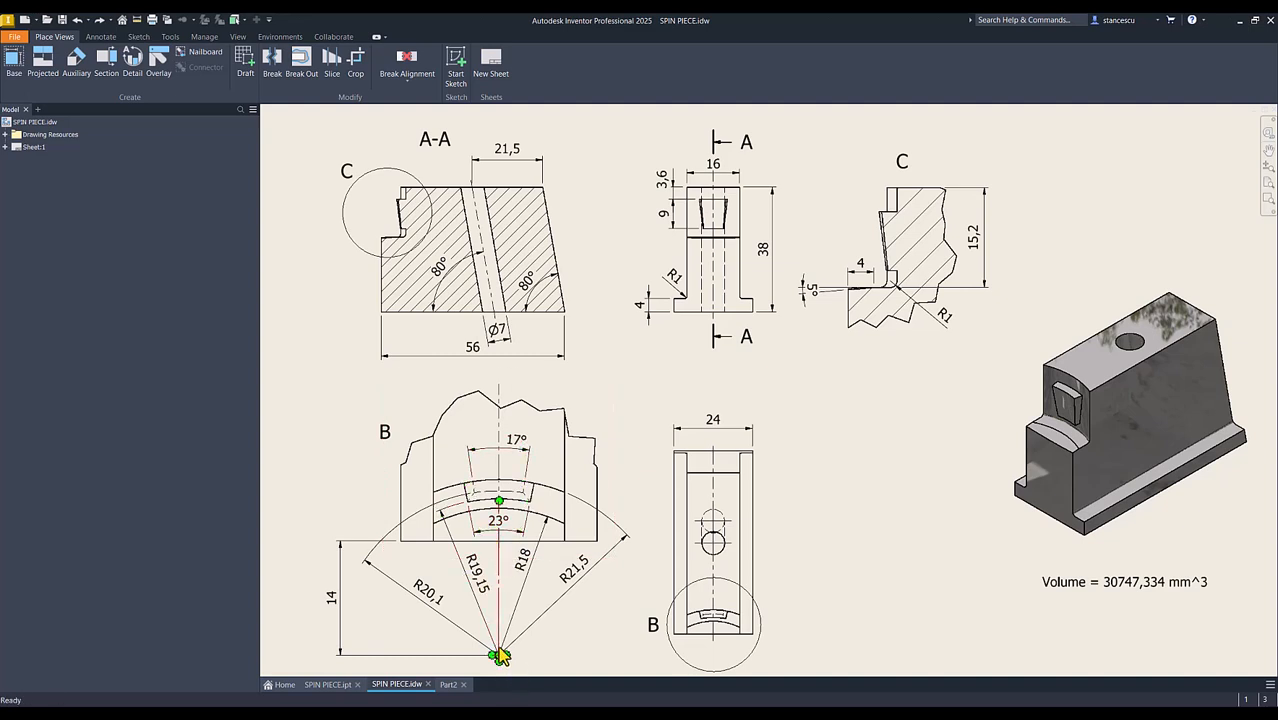
click(500, 656)
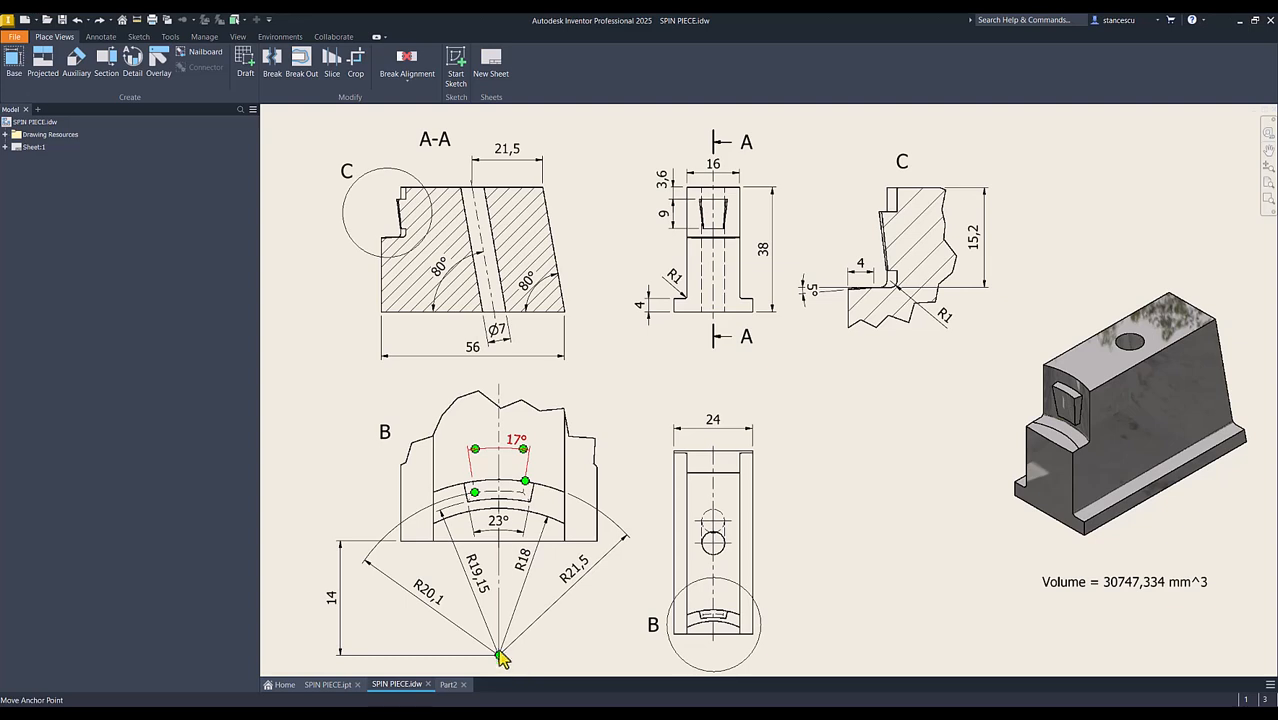
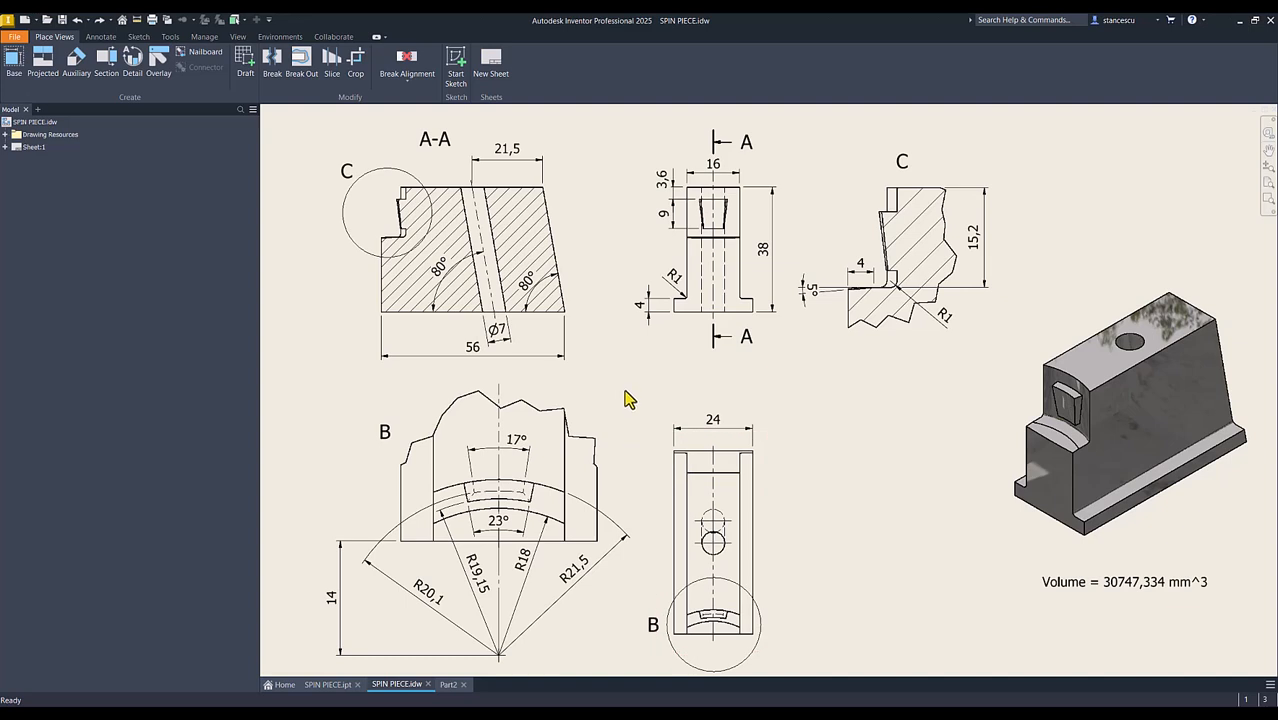
- In Part2, start a sketch on the red pad's top face and draw a slanted line from the projected centre point past the rear arc
click(448, 685)
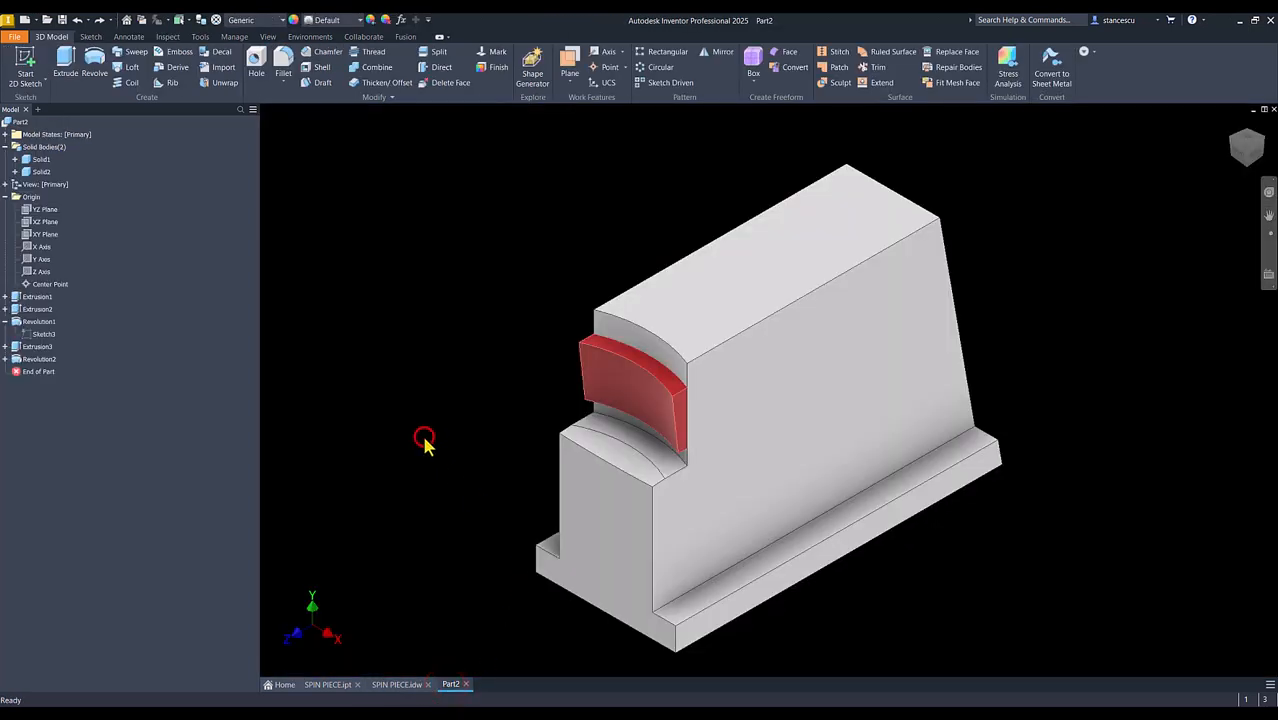
click(650, 368)
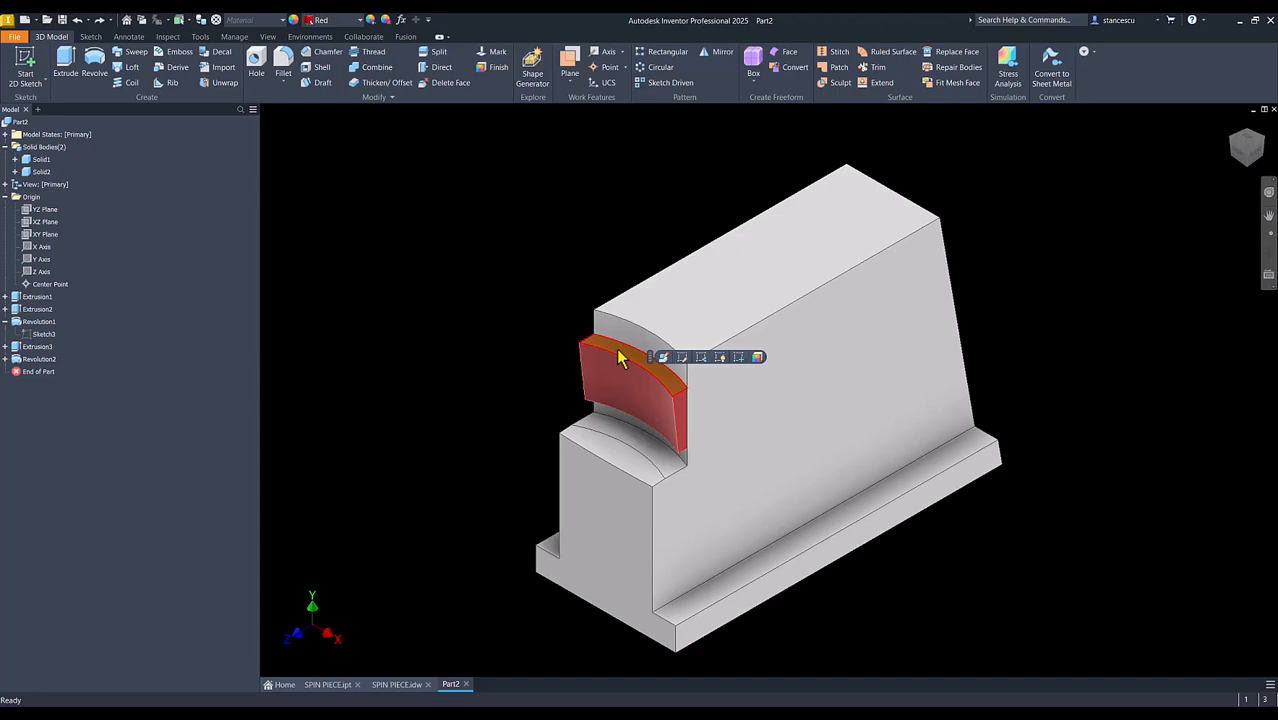
click(739, 358)
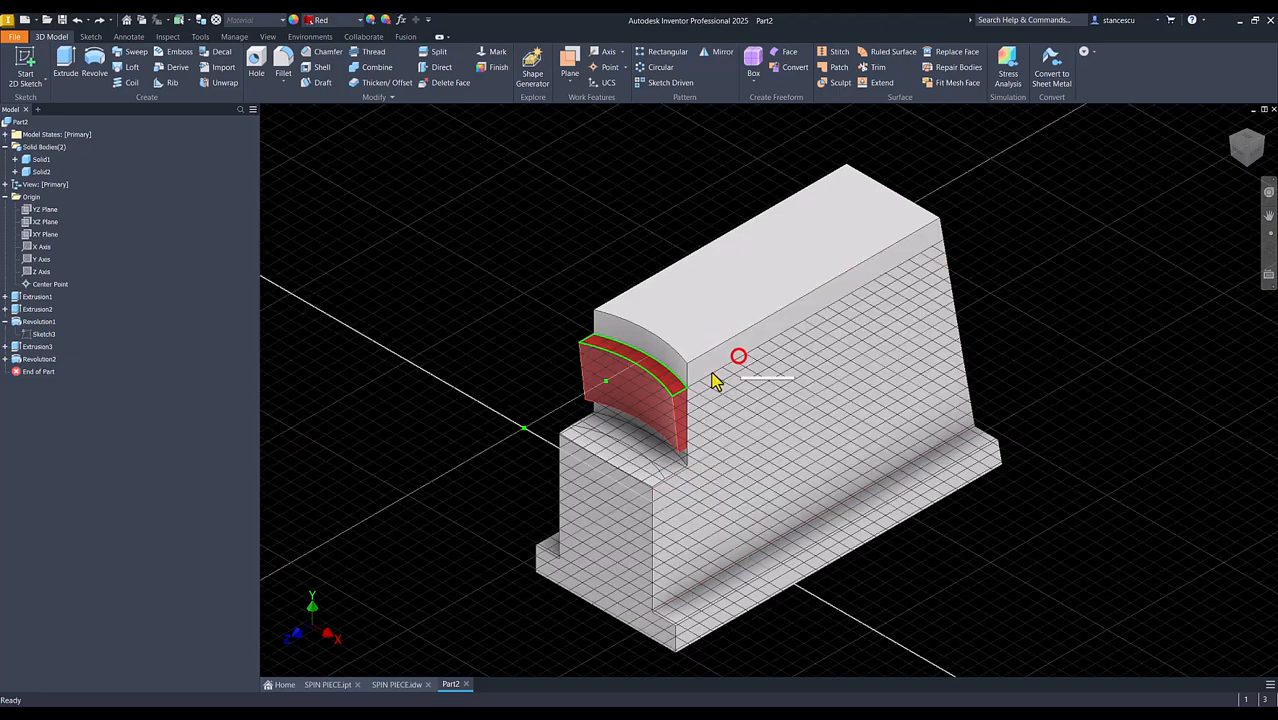
click(534, 413)
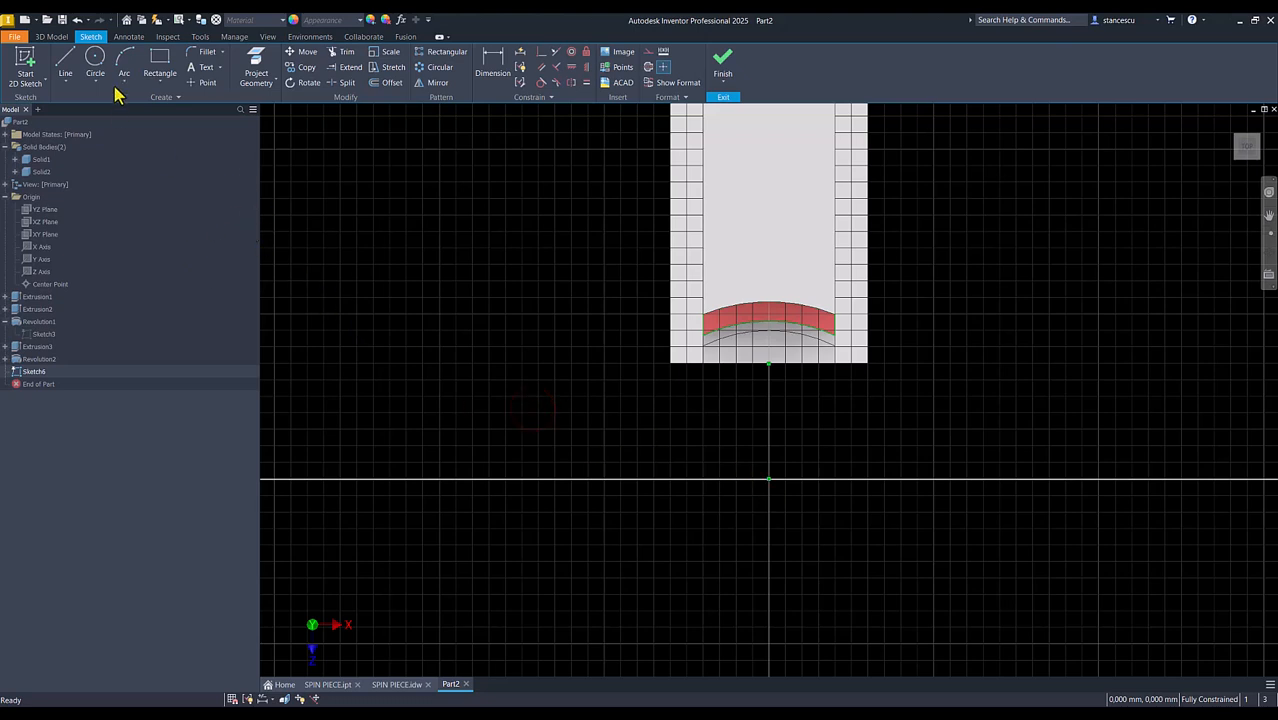
click(65, 65)
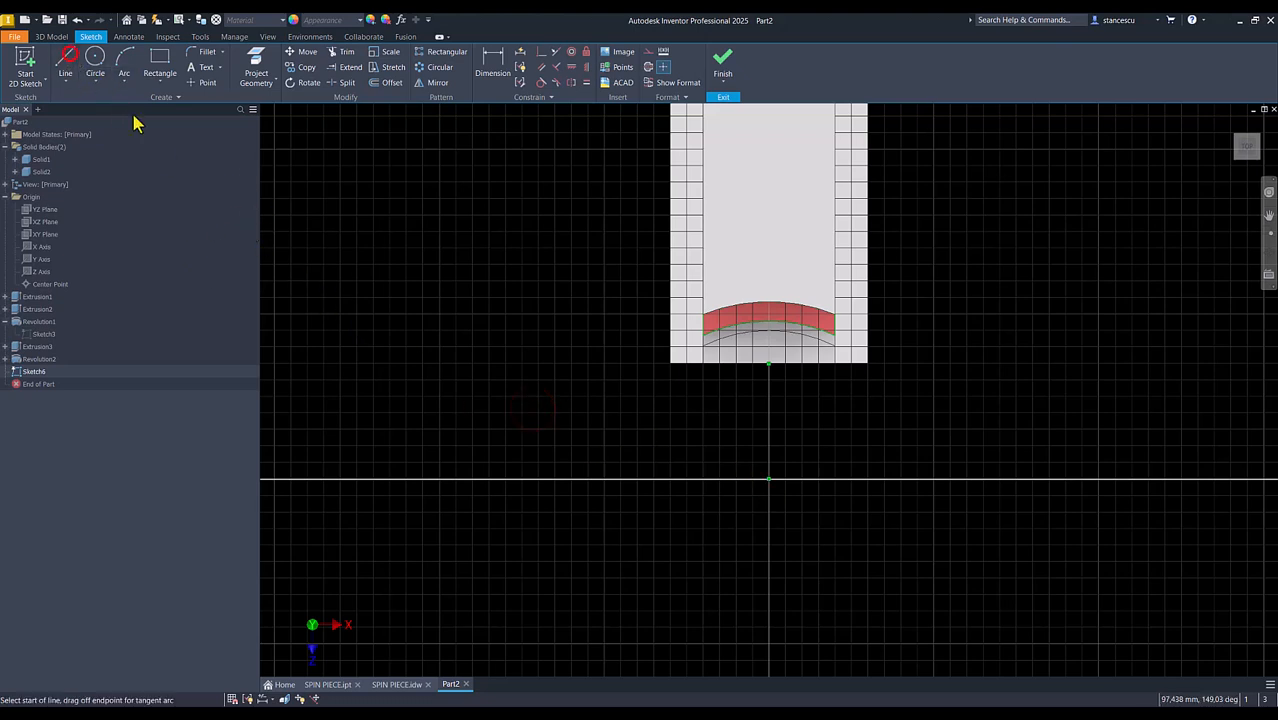
click(768, 480)
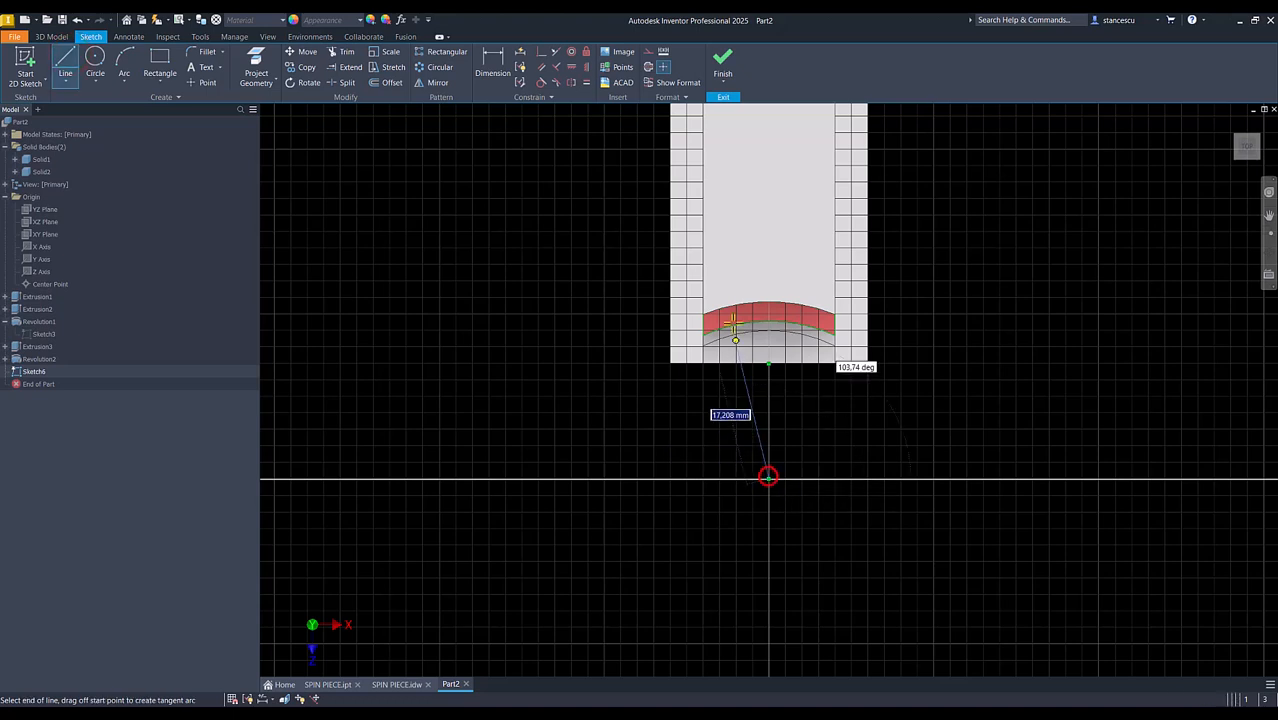
click(730, 270)
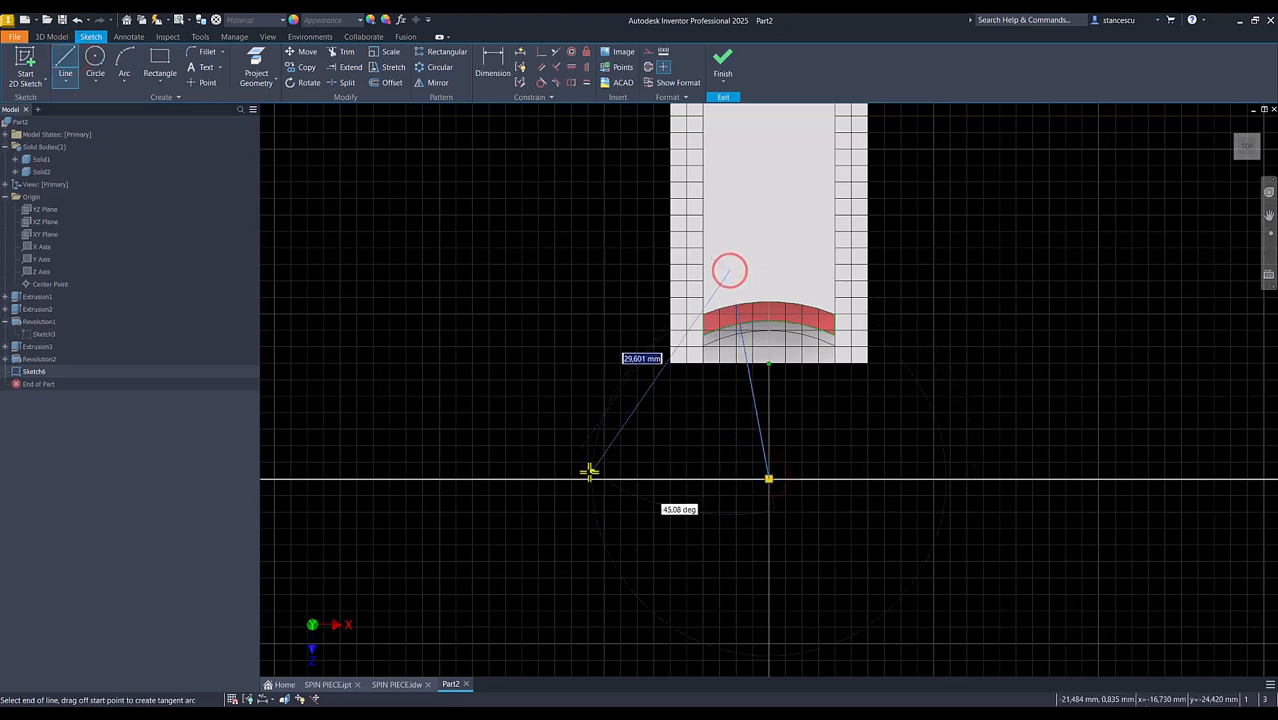
key(Escape)
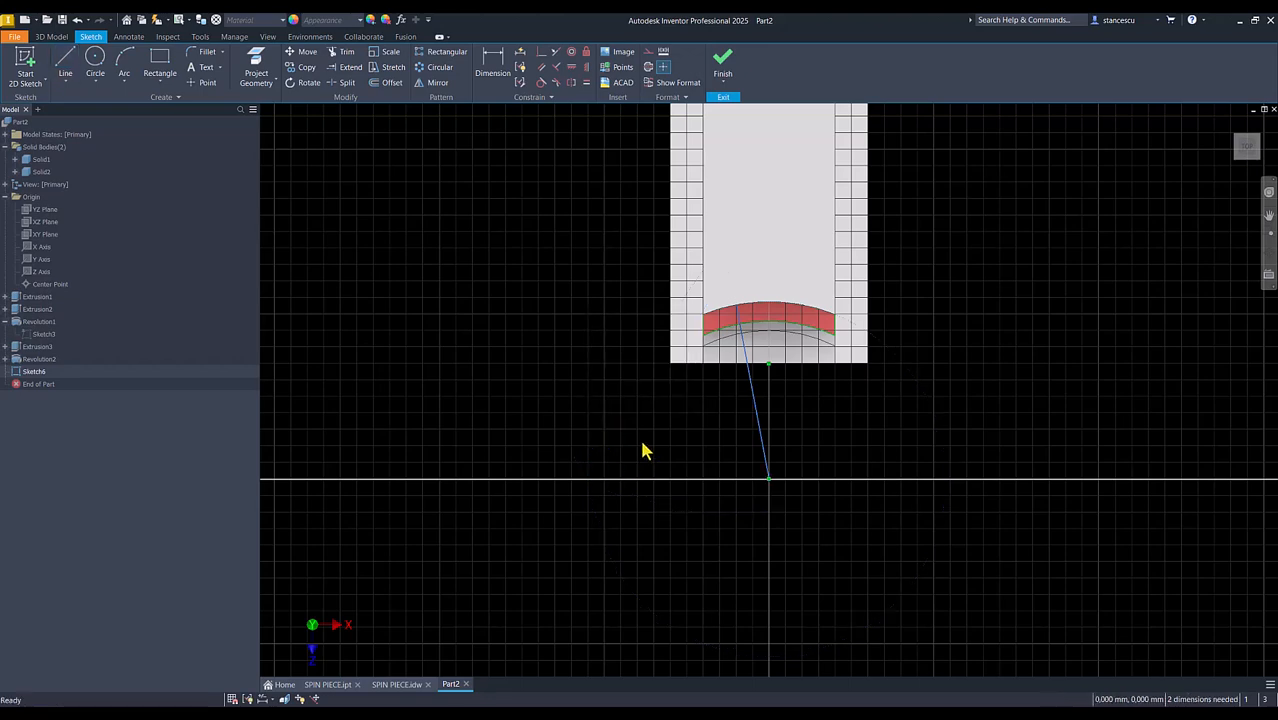
- Slice the graphics, place a sketch point on the slanted line, and make it coincident with the red pad's rear arc
key(F7)
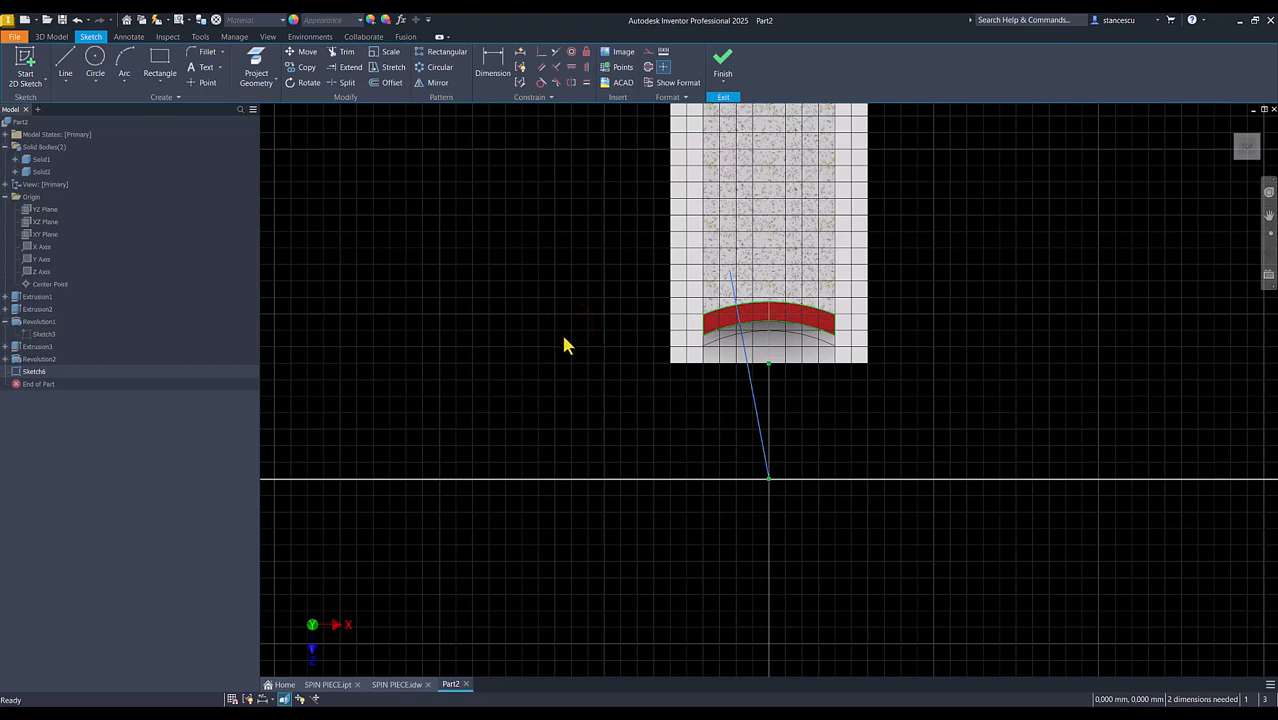
click(205, 82)
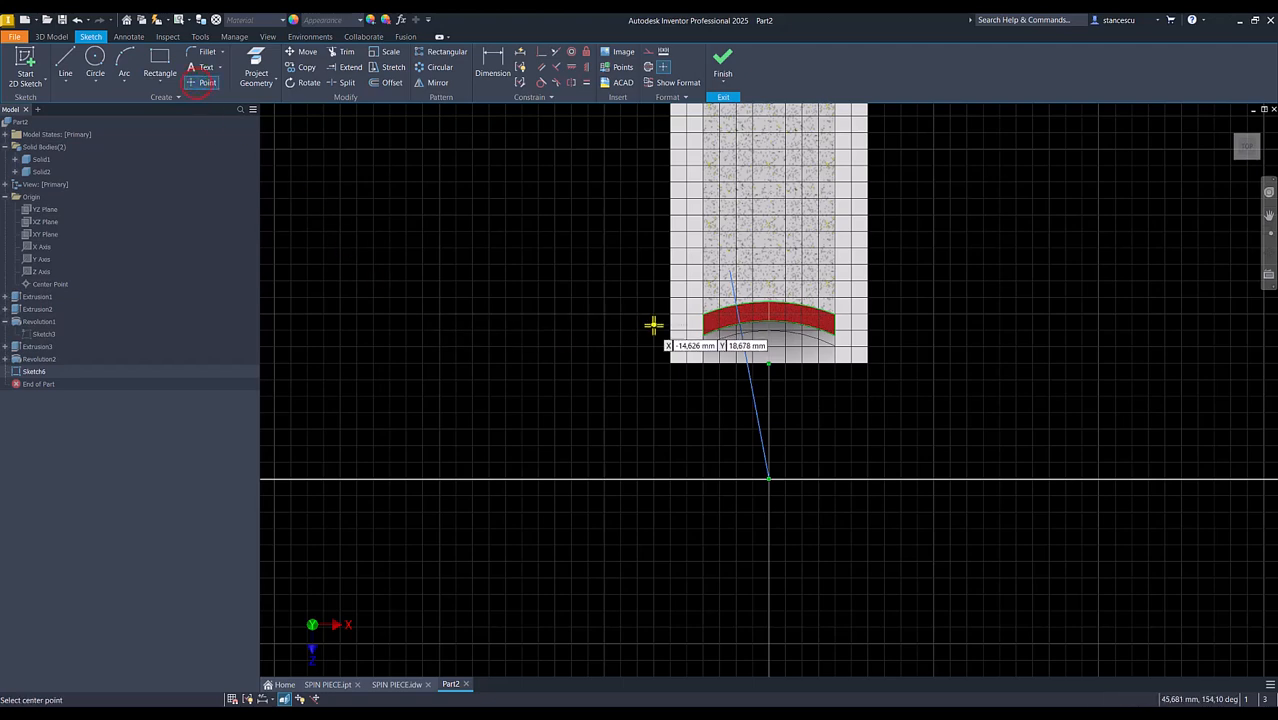
click(733, 287)
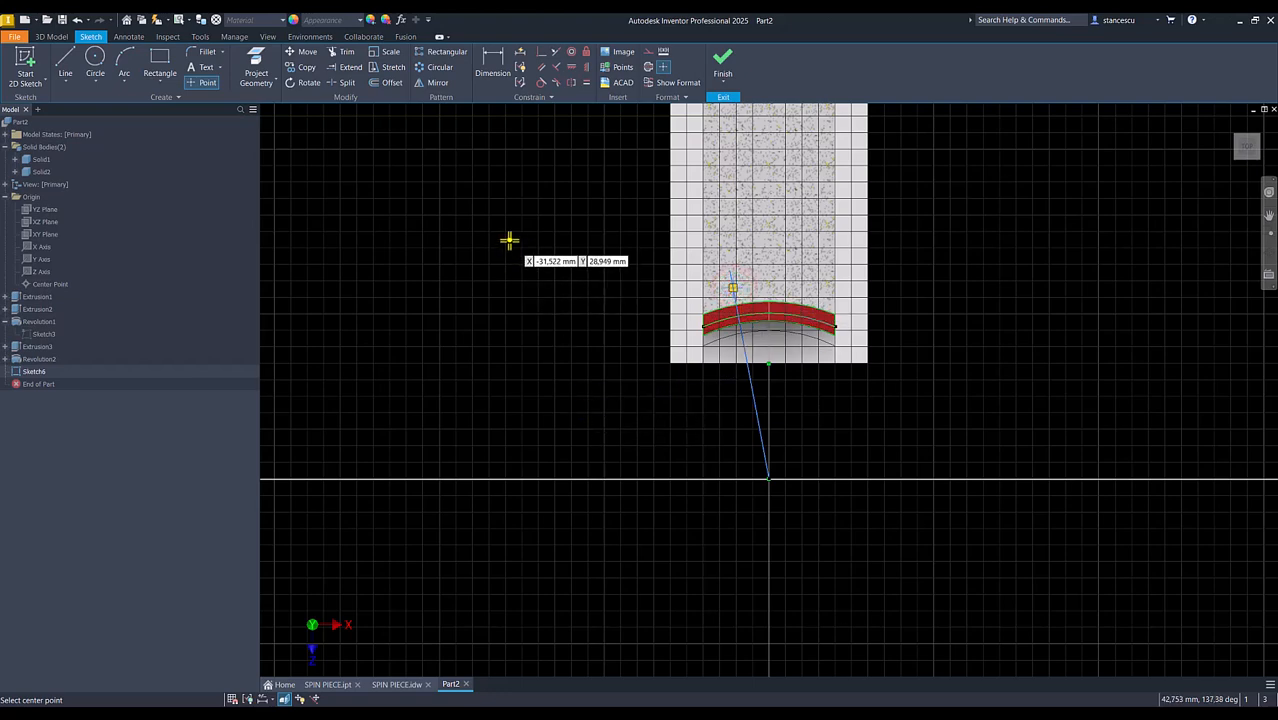
click(540, 52)
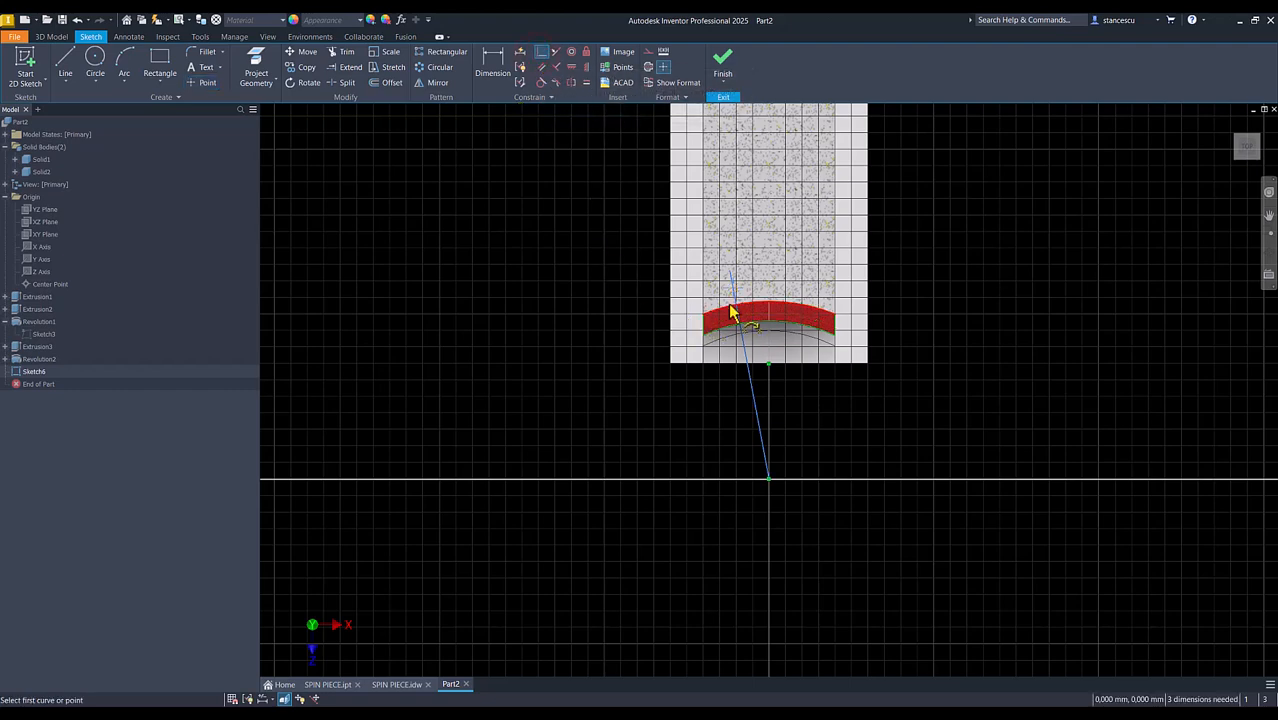
scroll(740, 306, up, 5)
scroll(727, 385, down, 3)
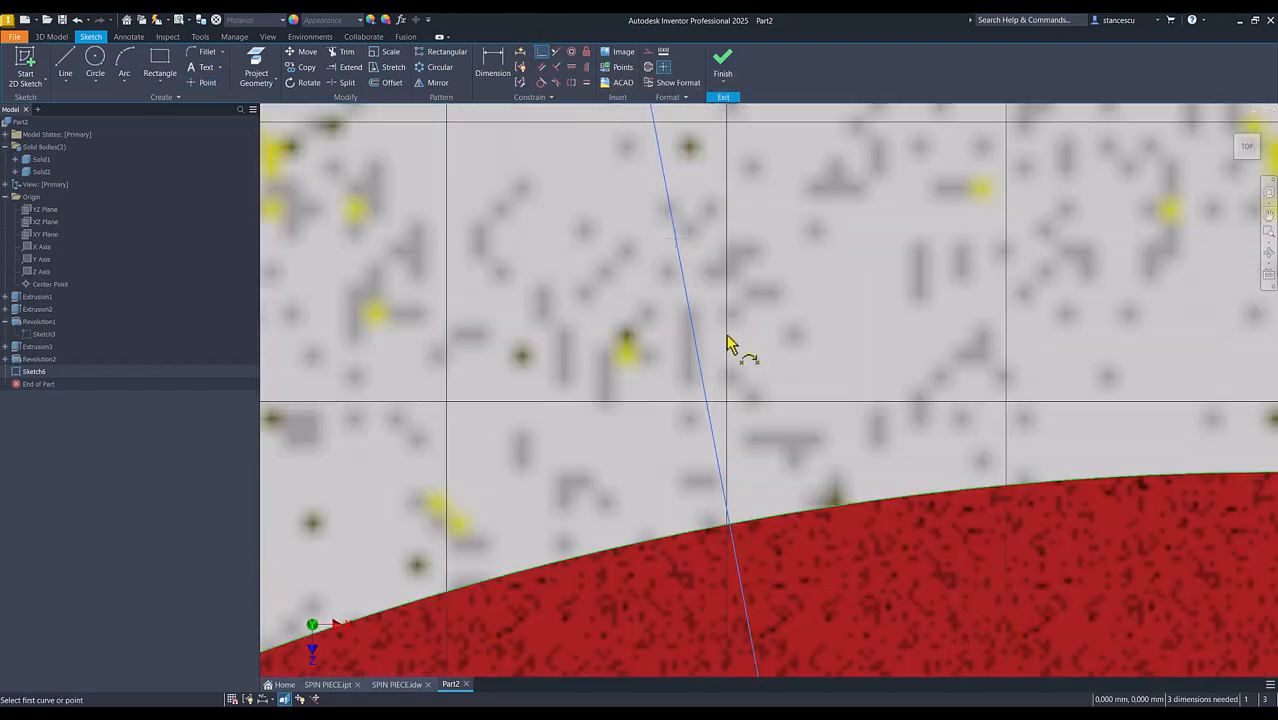
click(683, 241)
click(799, 510)
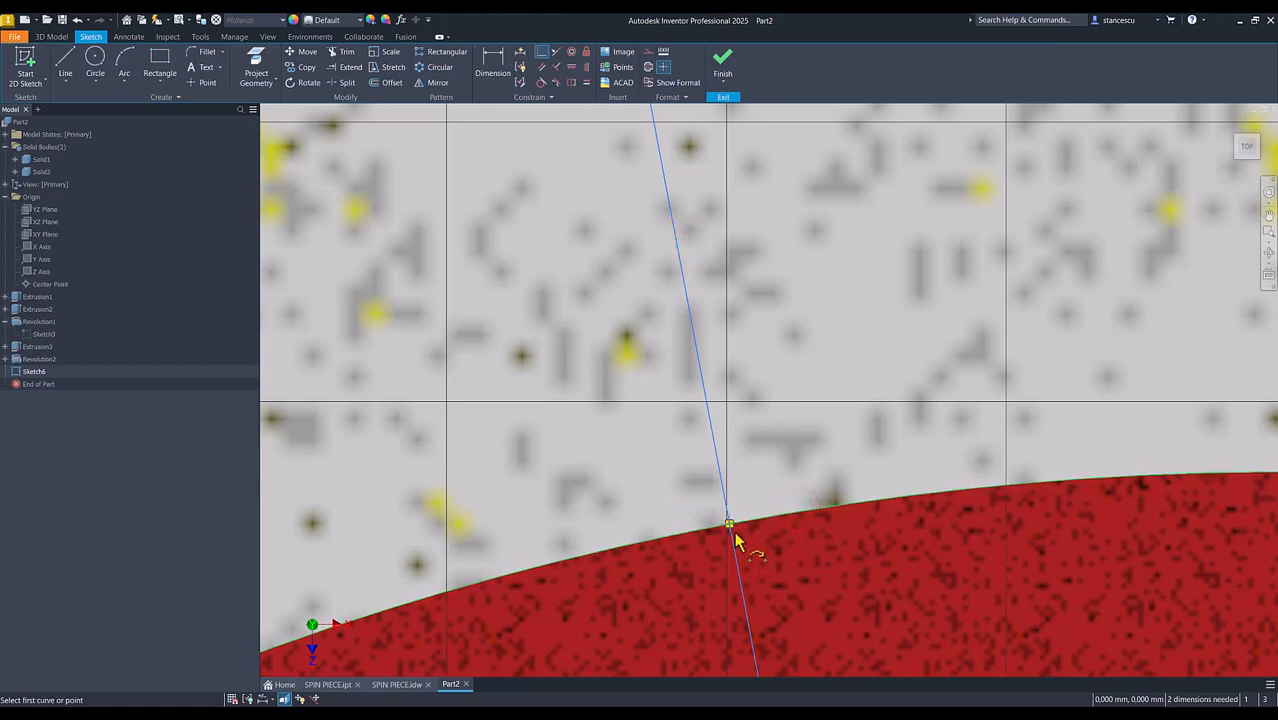
- Add an aligned dimension of 1 mm between the slanted line's upper endpoint and the point on the rear arc
scroll(620, 427, down, 3)
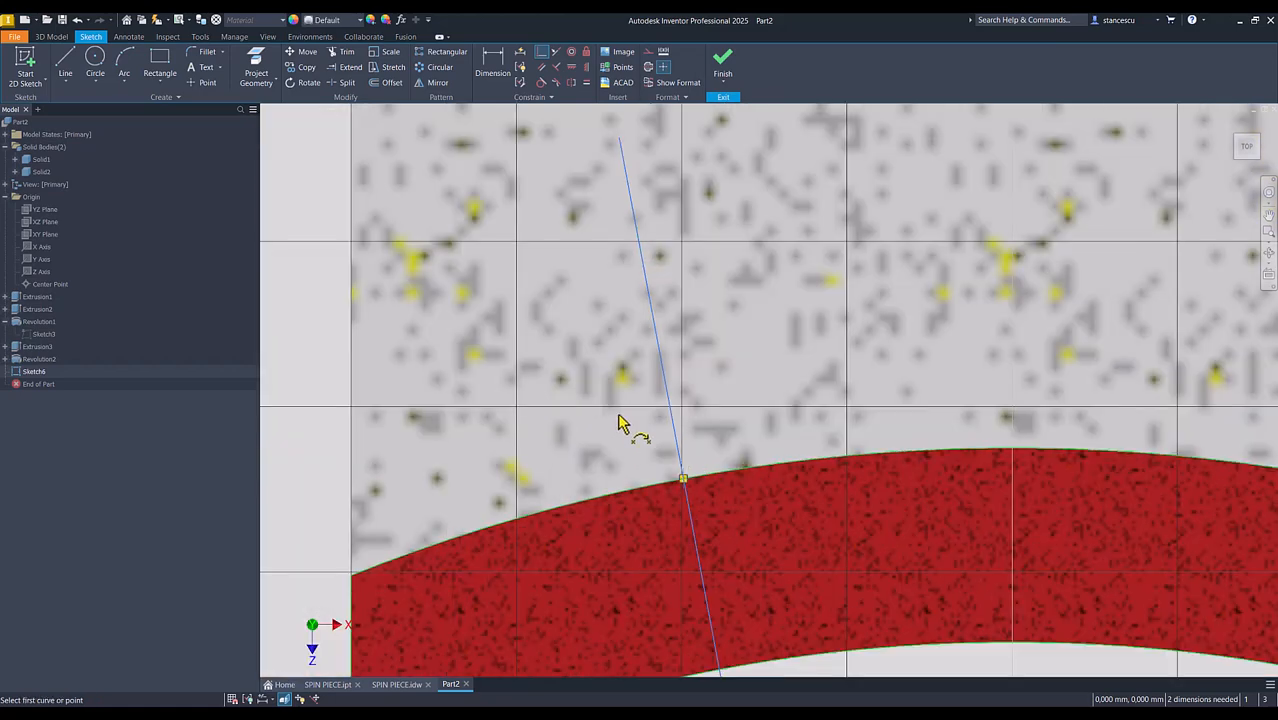
click(491, 60)
click(619, 252)
click(657, 456)
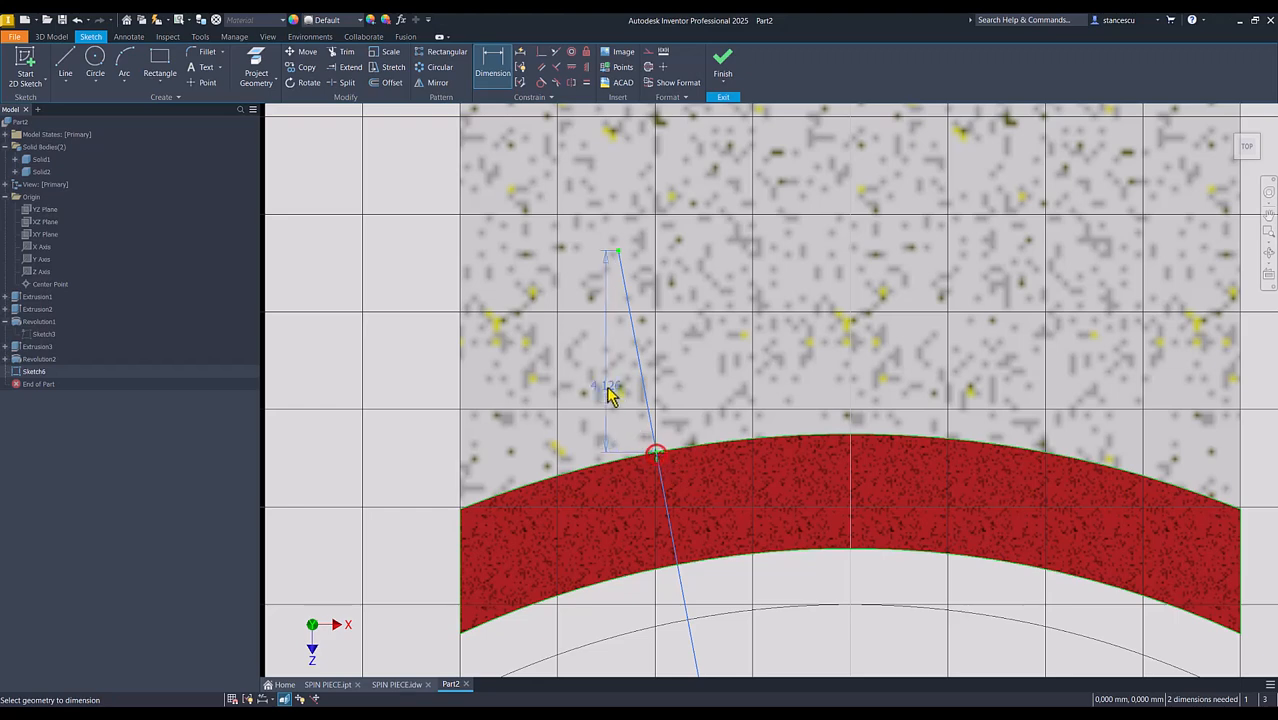
click(622, 388)
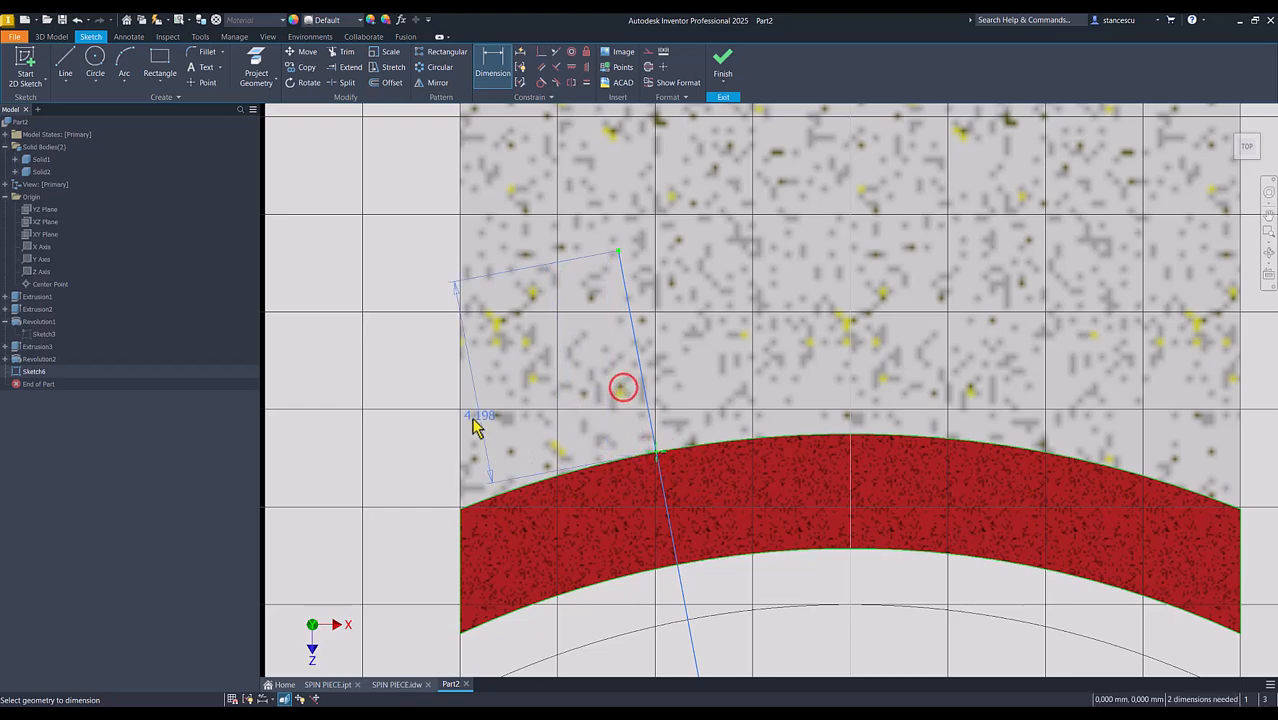
click(414, 418)
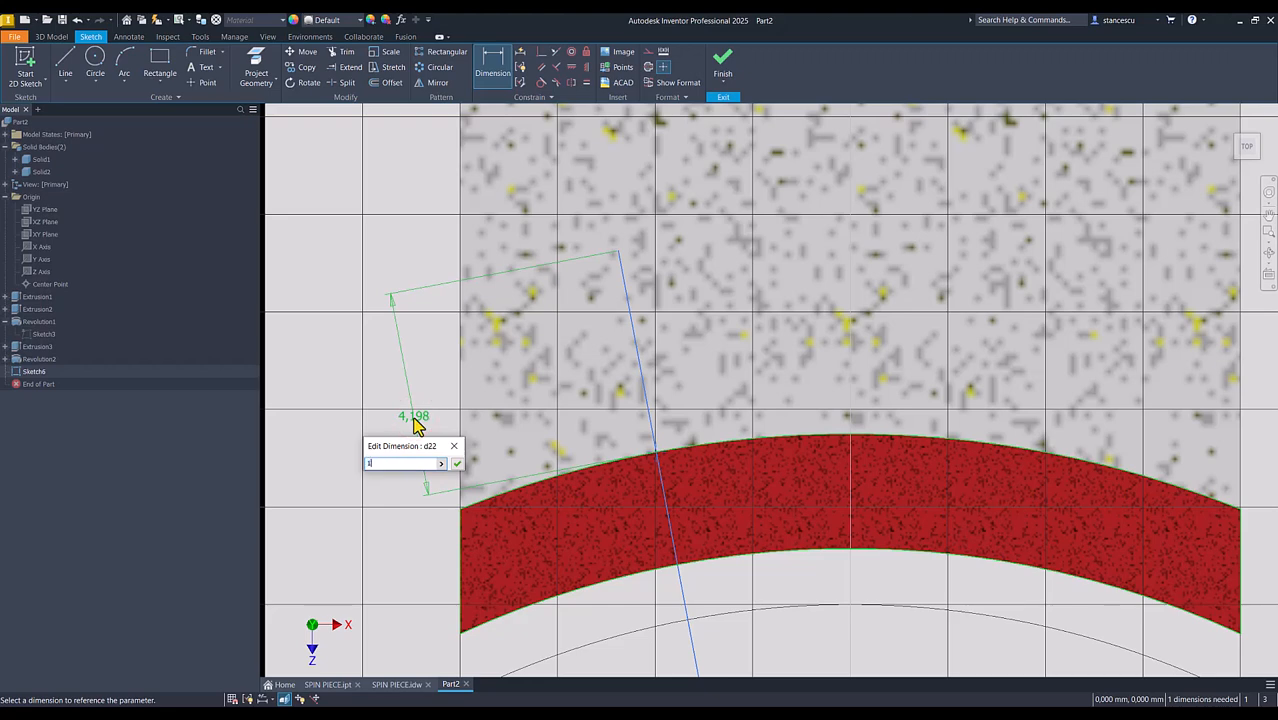
click(456, 465)
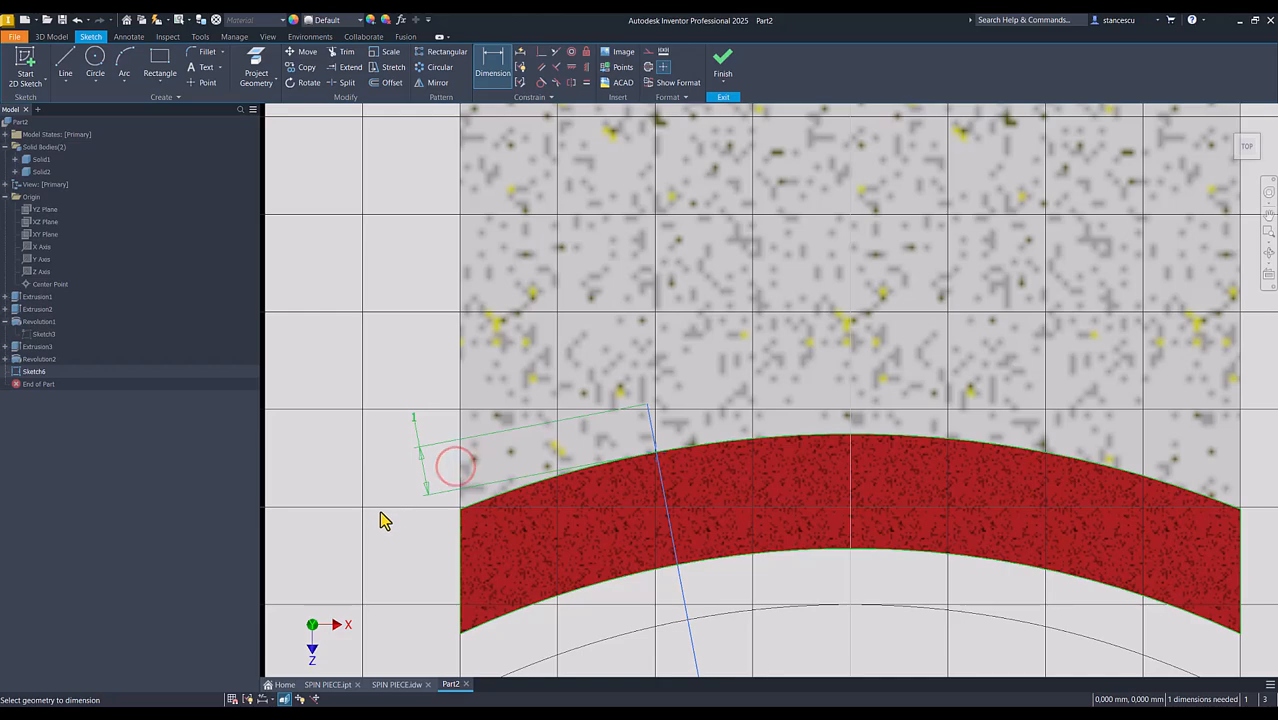
- Dimension the angle between the slanted line and the block's projected long side edge as 23/2 degrees, and finish the sketch
key(Home)
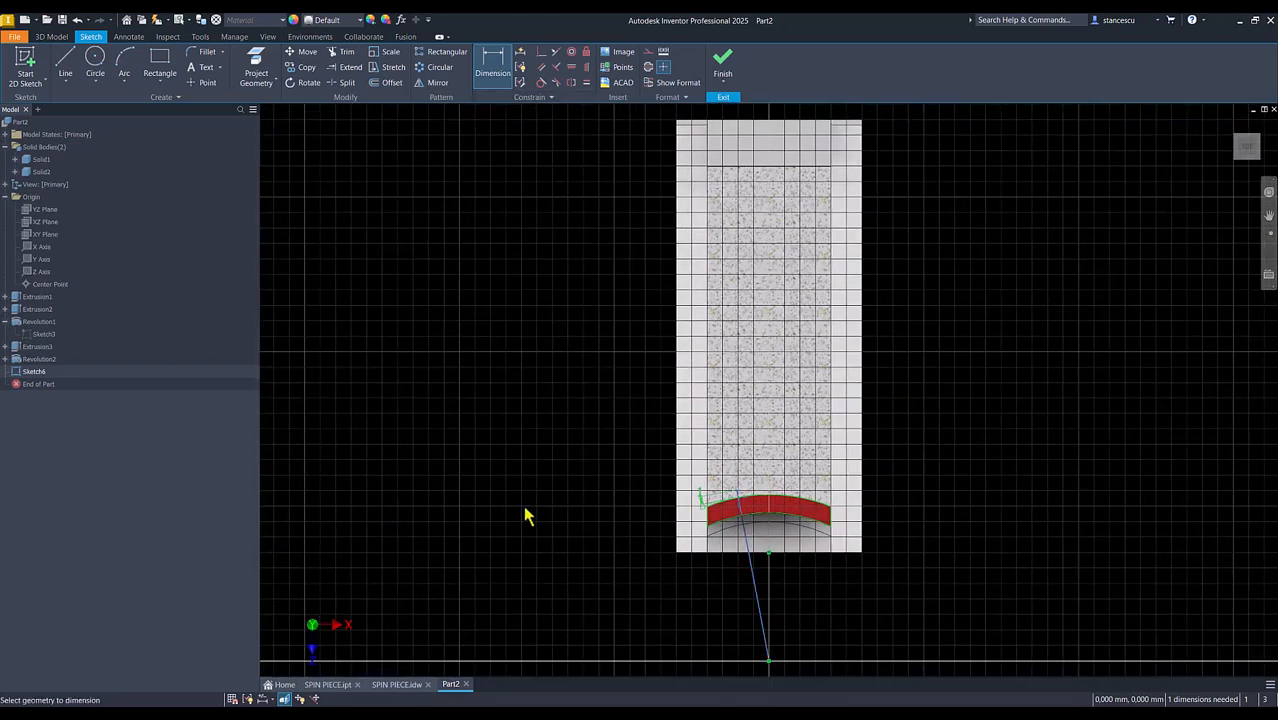
click(748, 563)
click(829, 480)
click(784, 450)
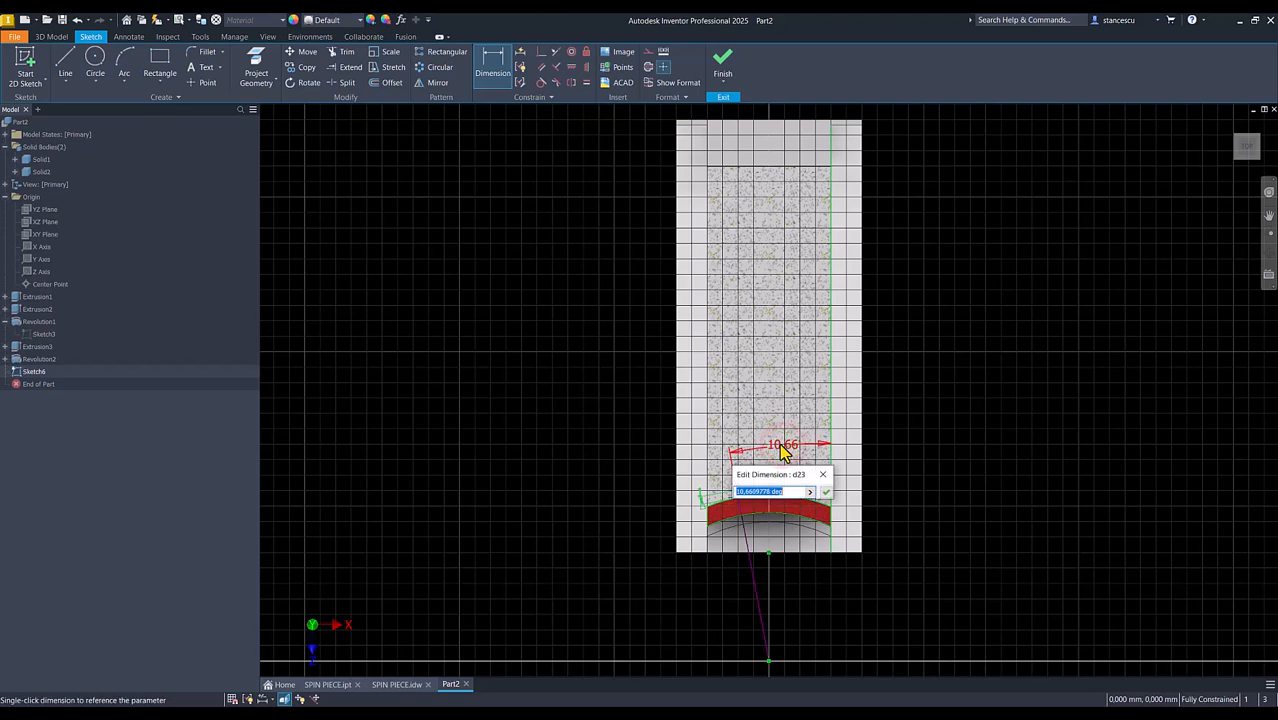
text(23/2)
key(Return)
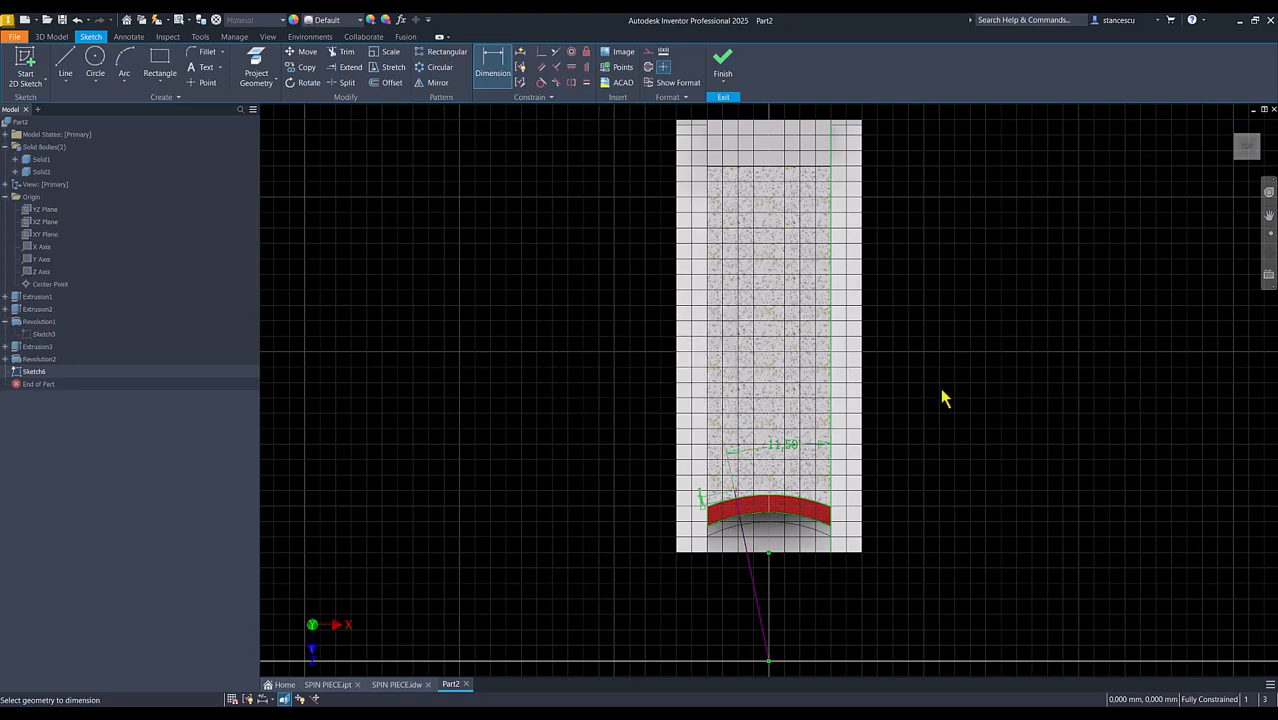
click(722, 64)
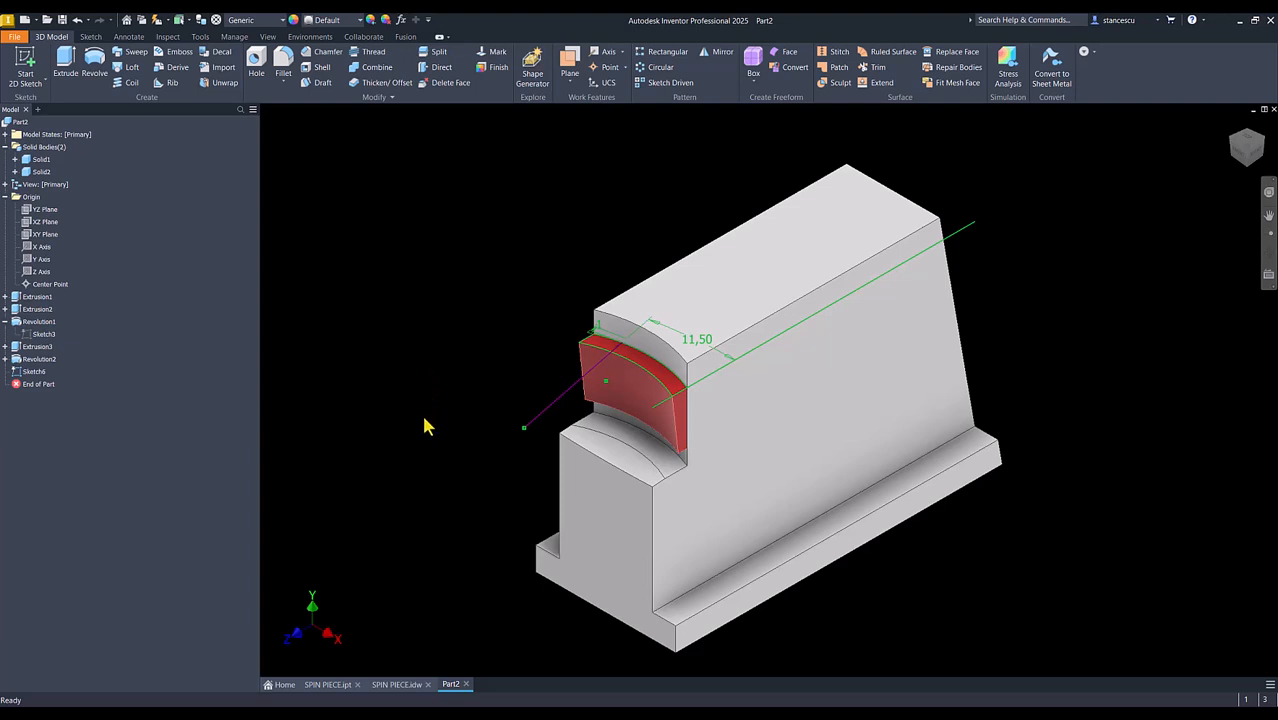
- Start a new sketch on the bottom face of the red pad
shift+middle_drag(513, 509, 672, 361)
scroll(690, 356, down, 4)
scroll(712, 338, down, 2)
click(752, 275)
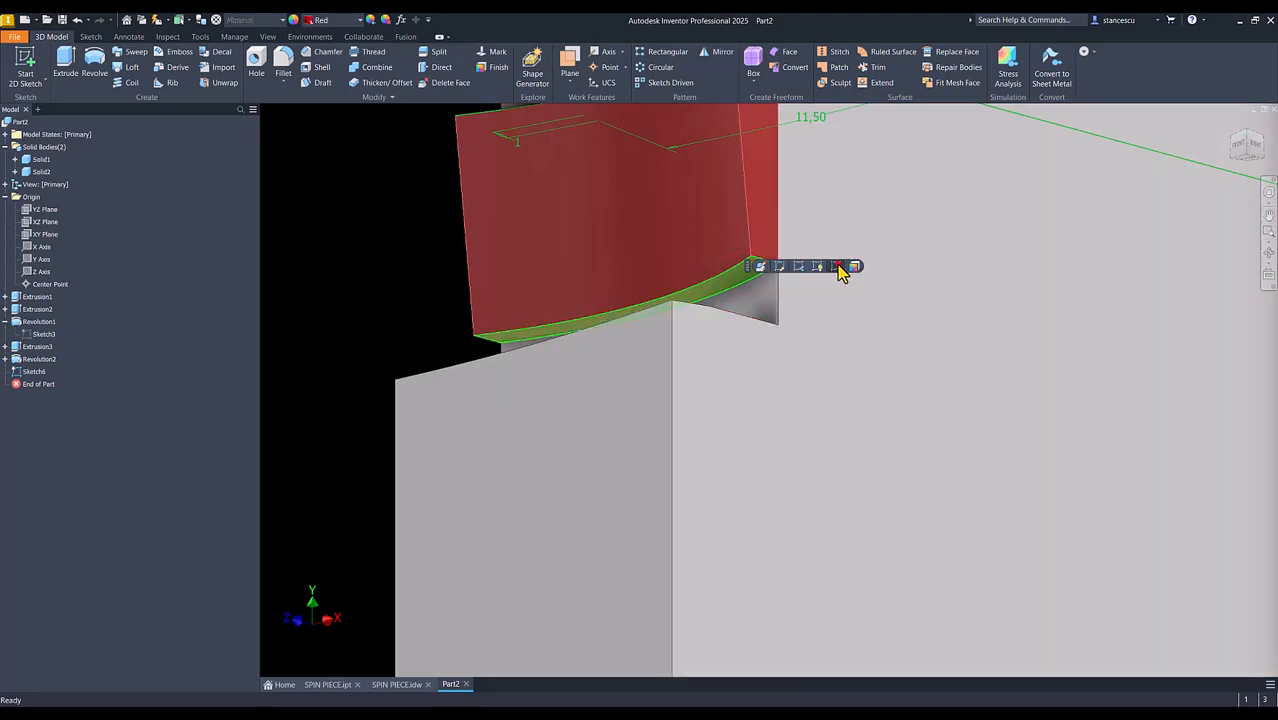
click(838, 266)
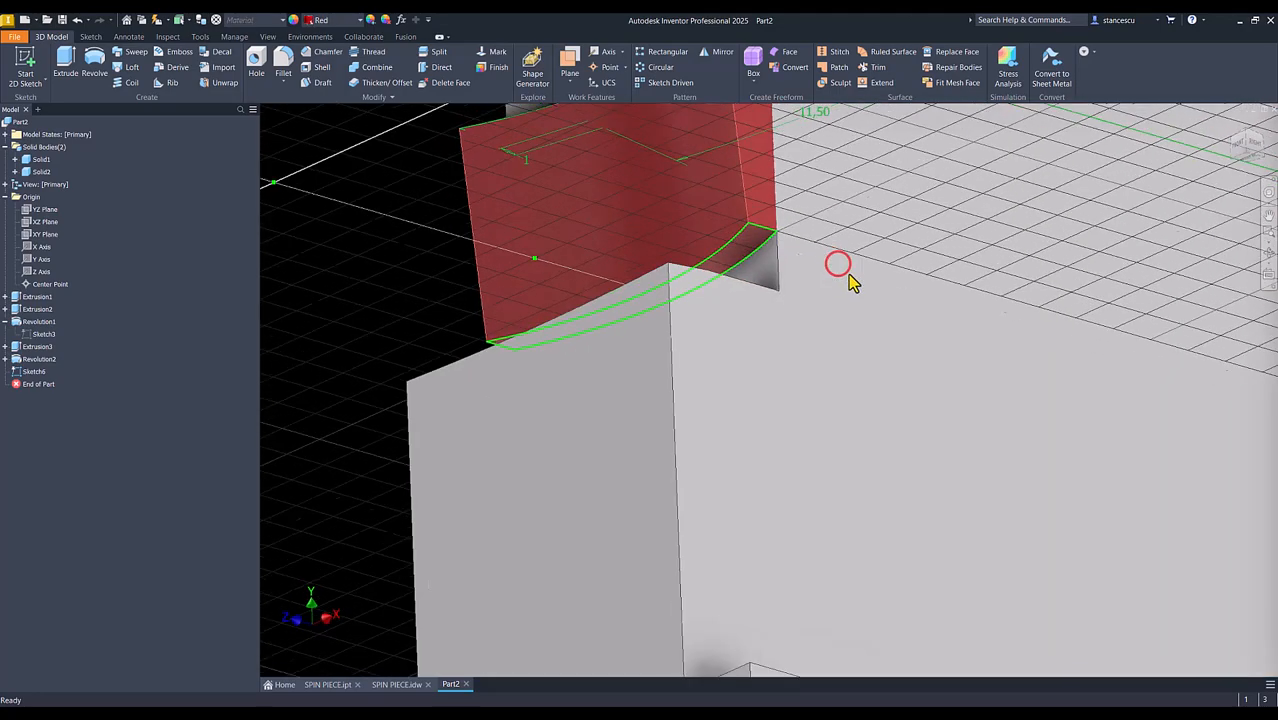
mouse_move(836, 308)
shift+middle_down()
mouse_move(798, 378)
mouse_move(756, 399)
mouse_move(1036, 428)
mouse_move(1120, 398)
mouse_move(682, 416)
mouse_move(639, 405)
mouse_move(595, 356)
shift+middle_up()
key(Escape)
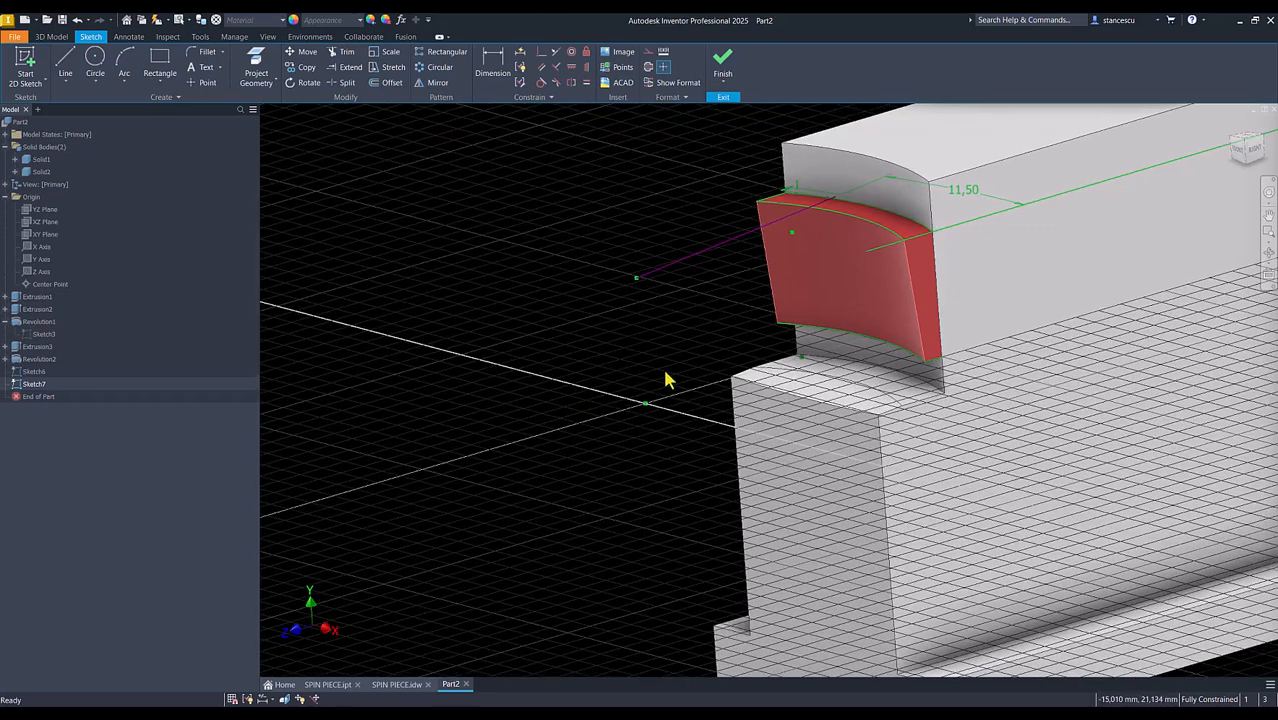
- Draw a slanted line about 26 mm long from the sketch plane's projected centre point past the pad's lower rear arc
click(65, 62)
shift+middle_drag(414, 357, 765, 545)
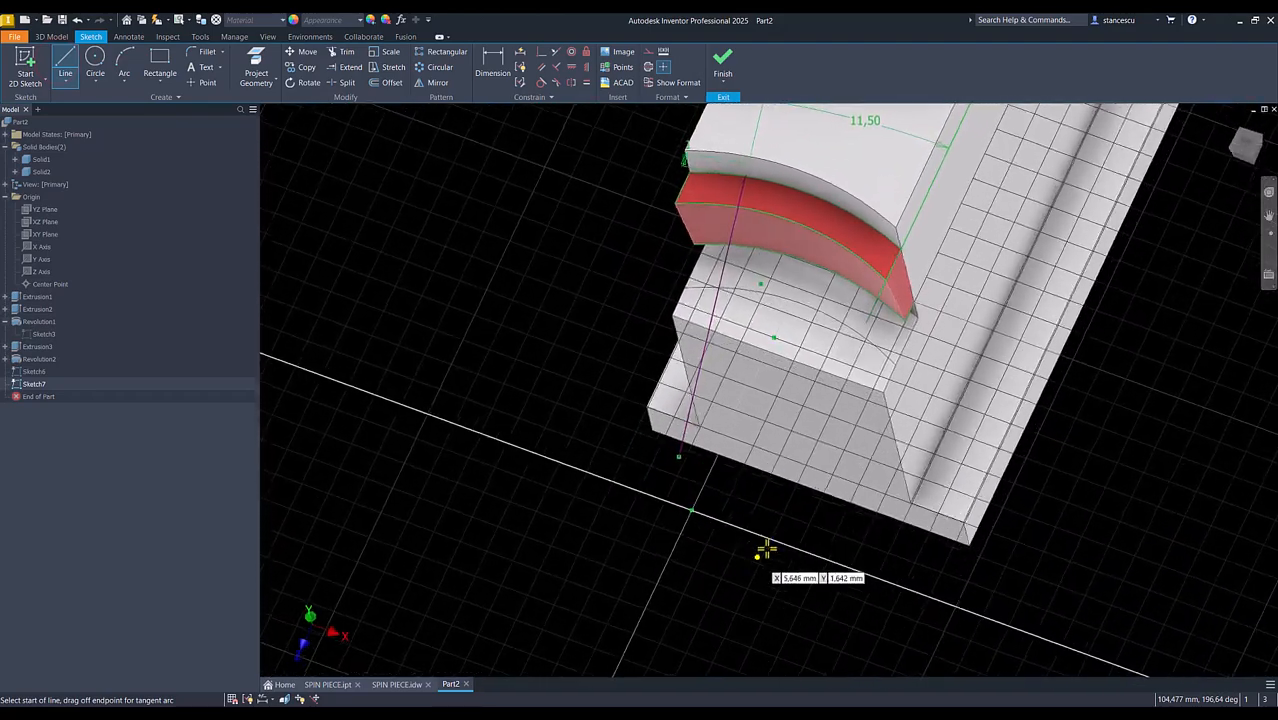
click(690, 511)
shift+middle_drag(753, 383, 813, 194)
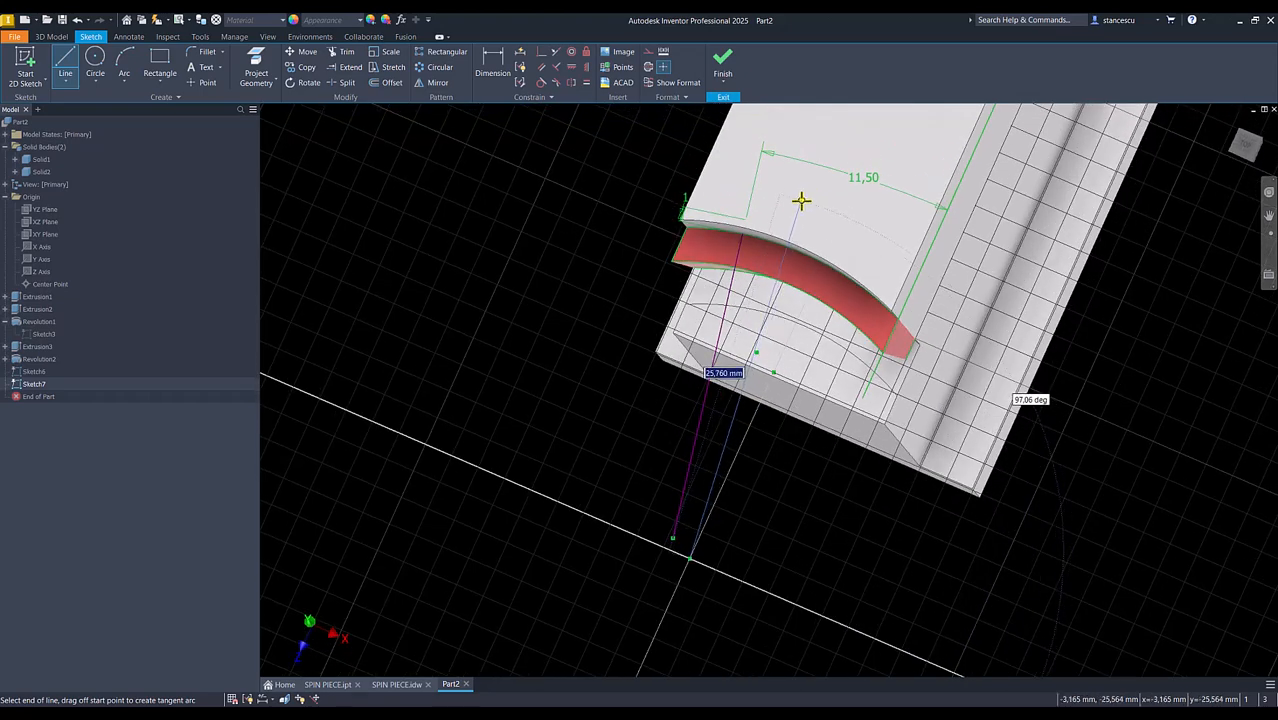
click(801, 201)
key(Escape)
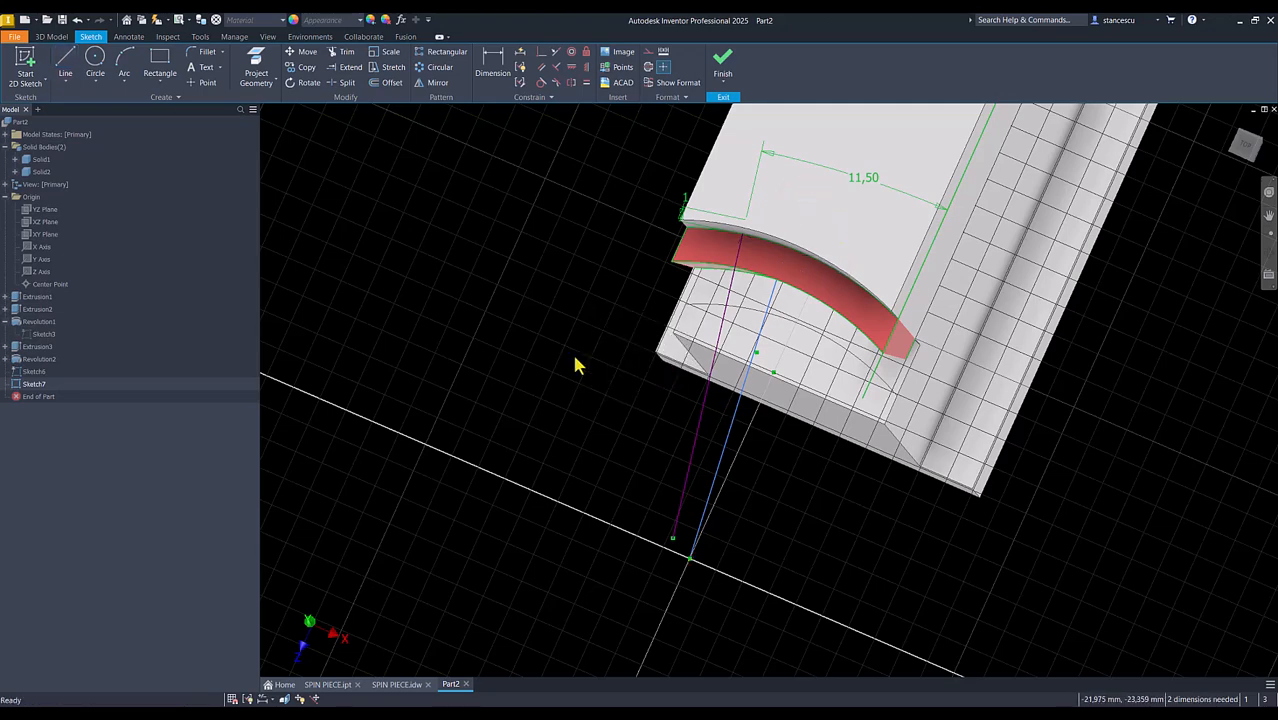
- Slice the graphics, place a point on the new slanted line, and make it coincident with the bottom face's rear arc
key(F7)
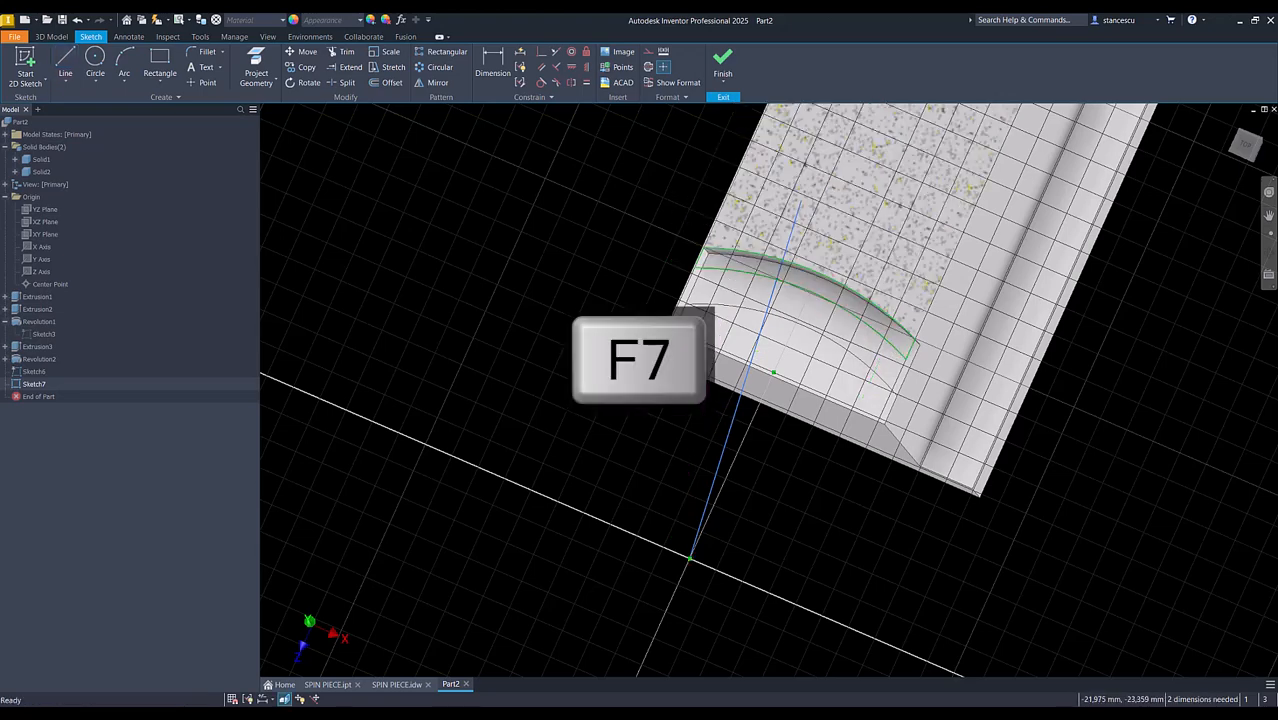
mouse_move(602, 357)
shift+middle_down()
mouse_move(750, 265)
mouse_move(670, 240)
mouse_move(745, 314)
mouse_move(819, 294)
mouse_move(785, 255)
shift+middle_up()
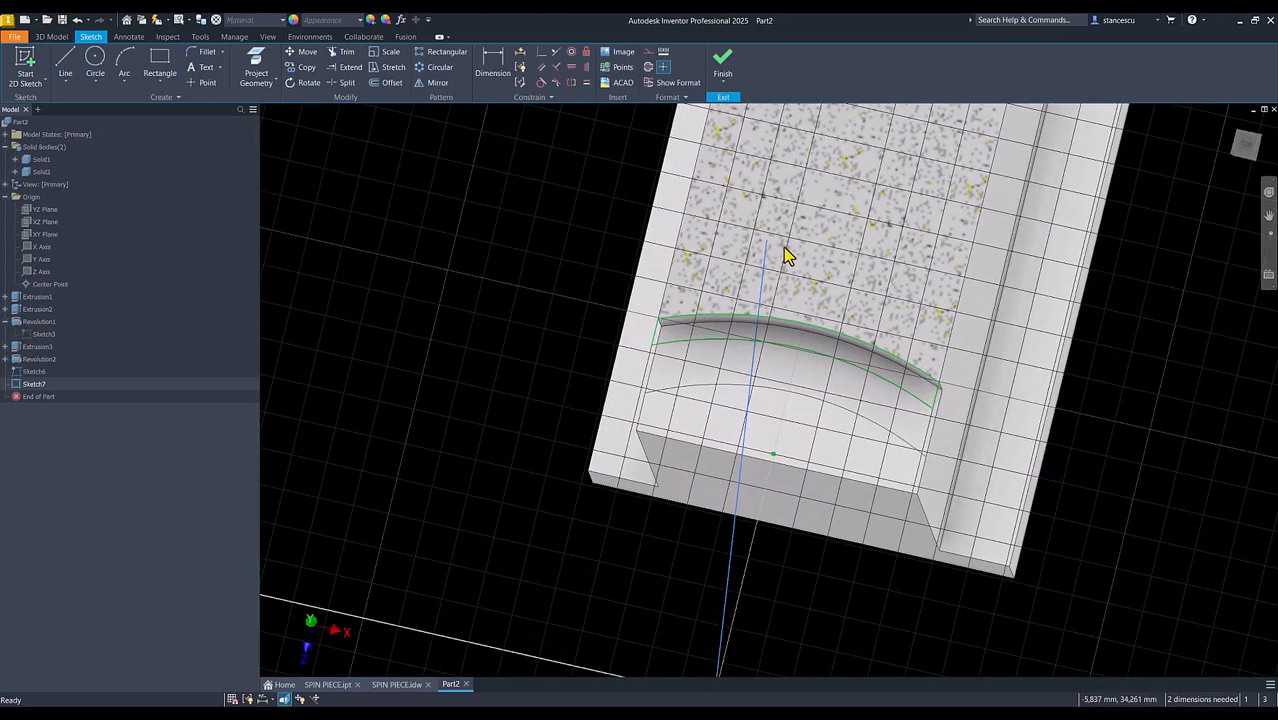
click(200, 82)
click(760, 288)
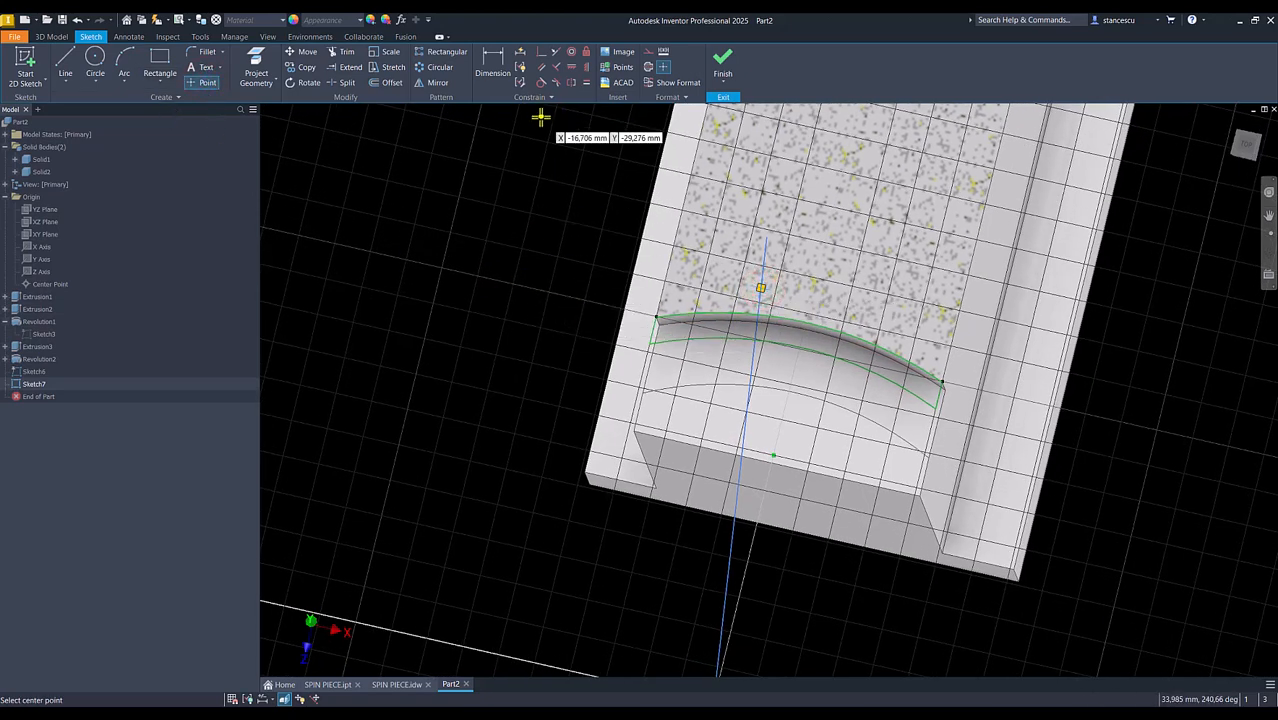
click(541, 52)
click(759, 294)
click(785, 320)
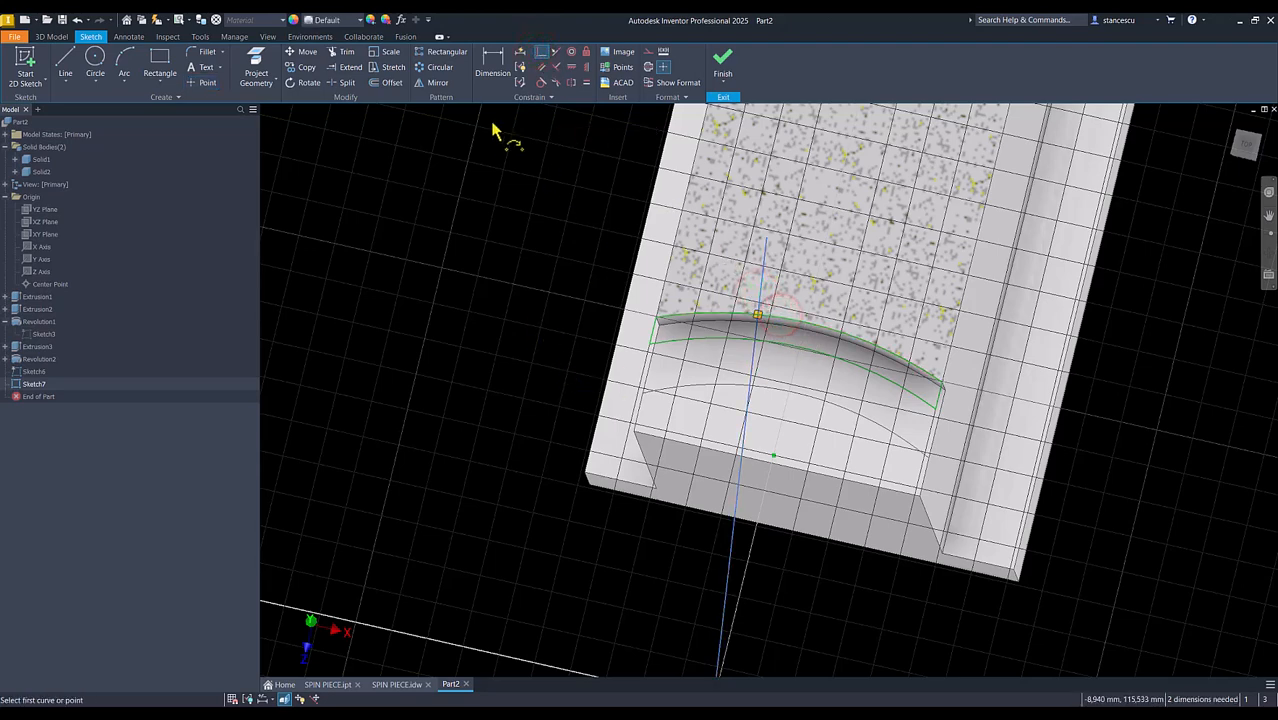
- Dimension the distance between the slanted line's inner end and the point on the pad's lower rear arc as 1 mm
click(497, 70)
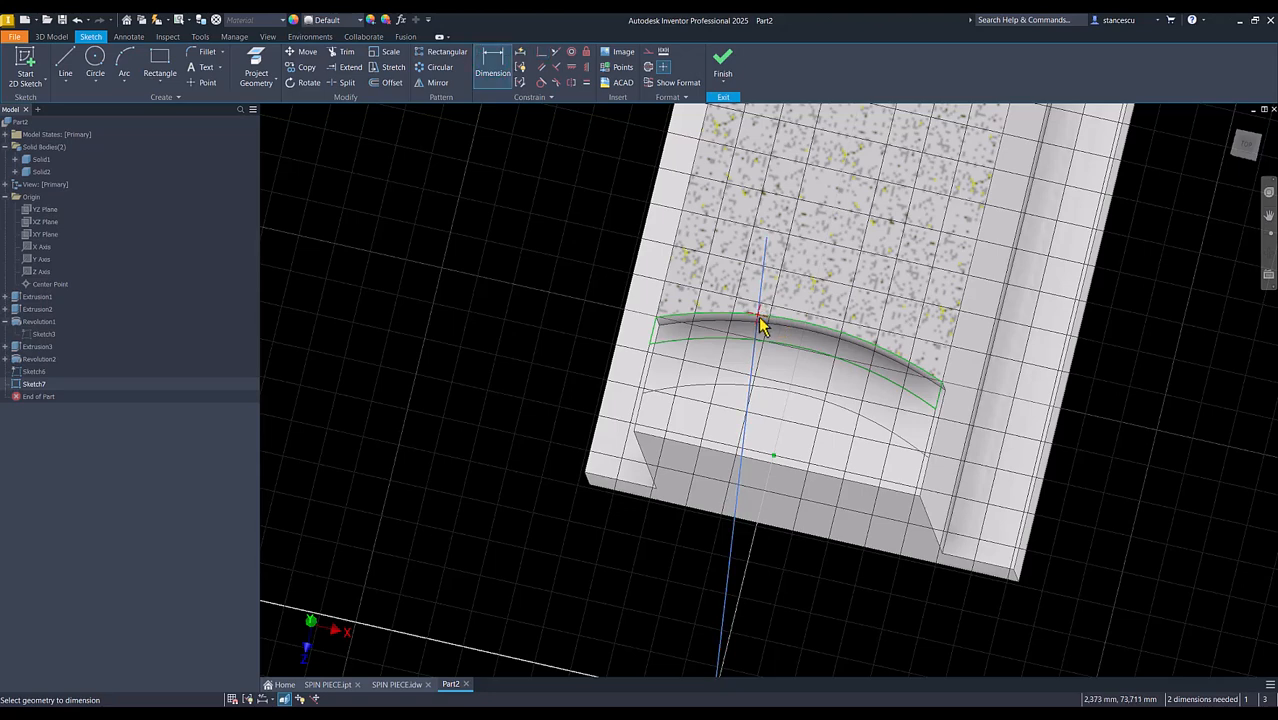
click(767, 239)
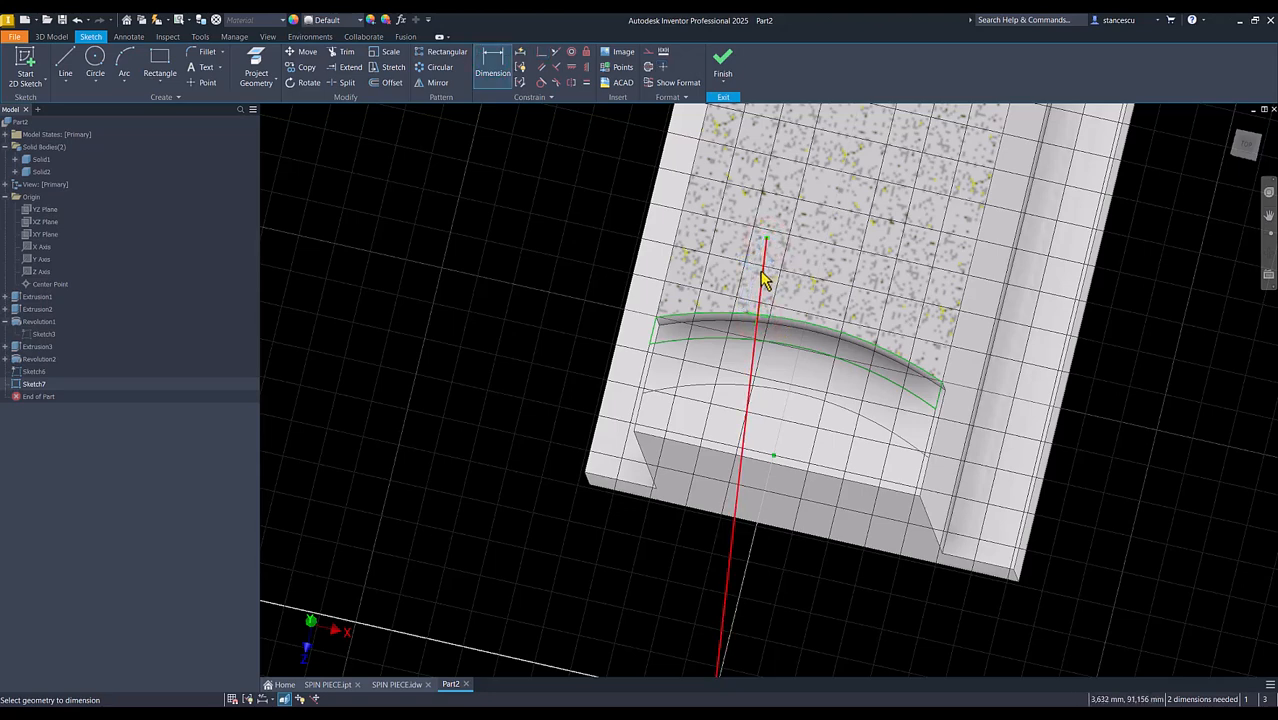
shift+middle_drag(762, 275, 774, 275)
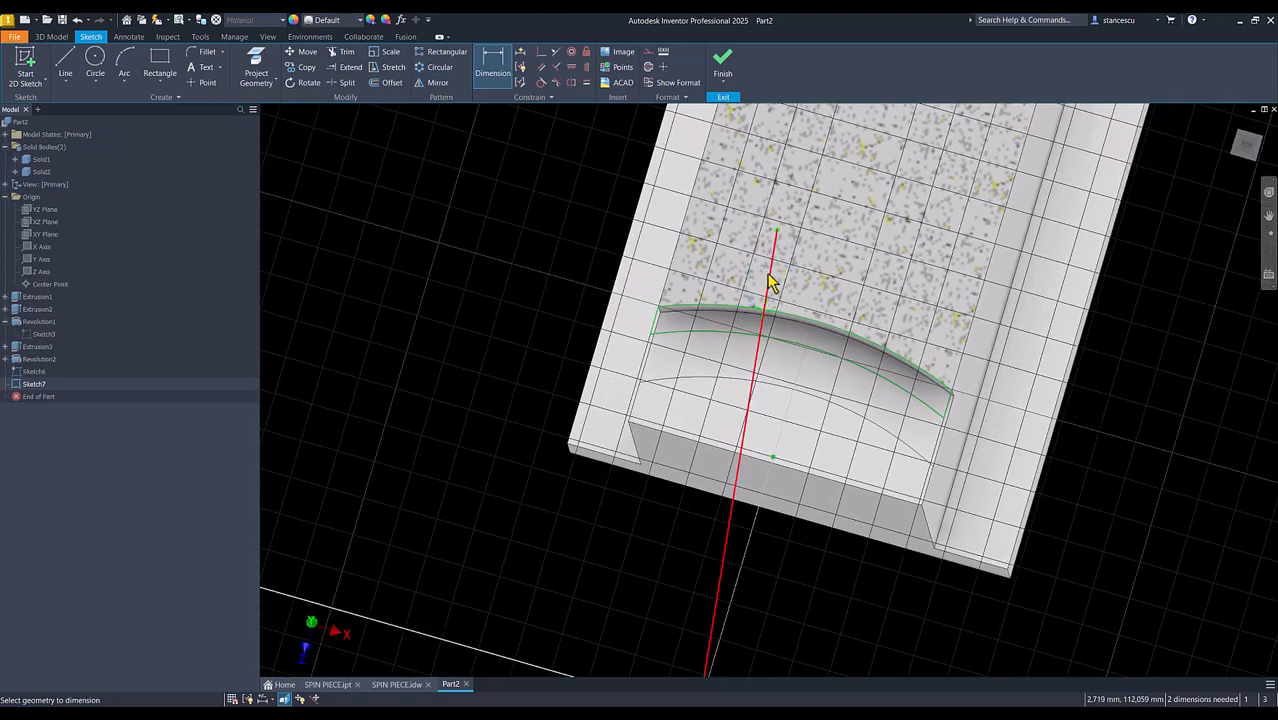
shift+middle_drag(770, 285, 766, 285)
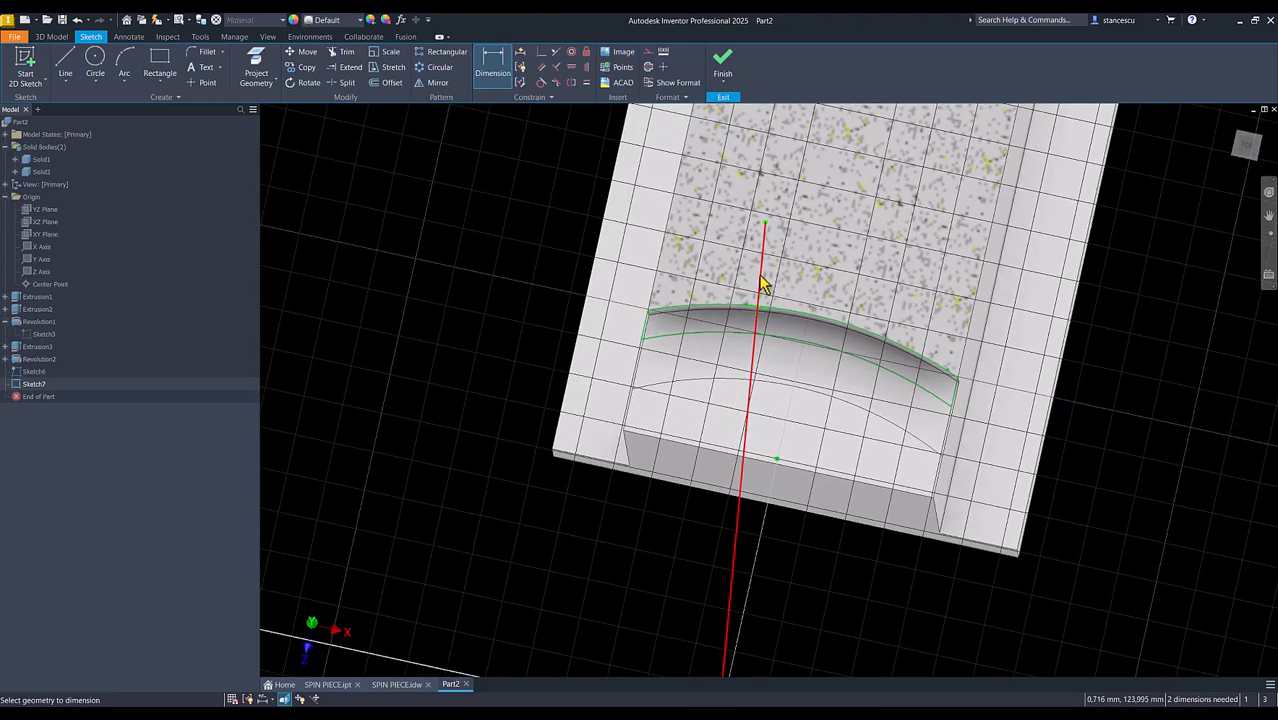
click(757, 279)
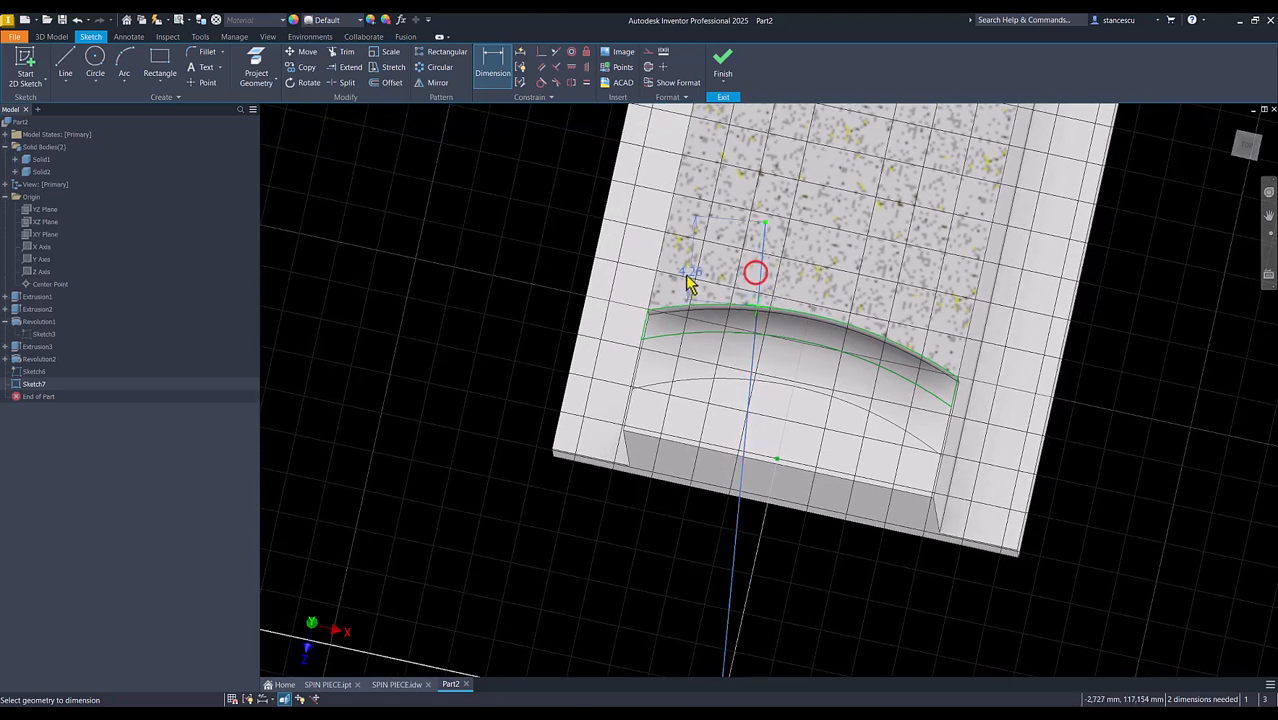
click(492, 256)
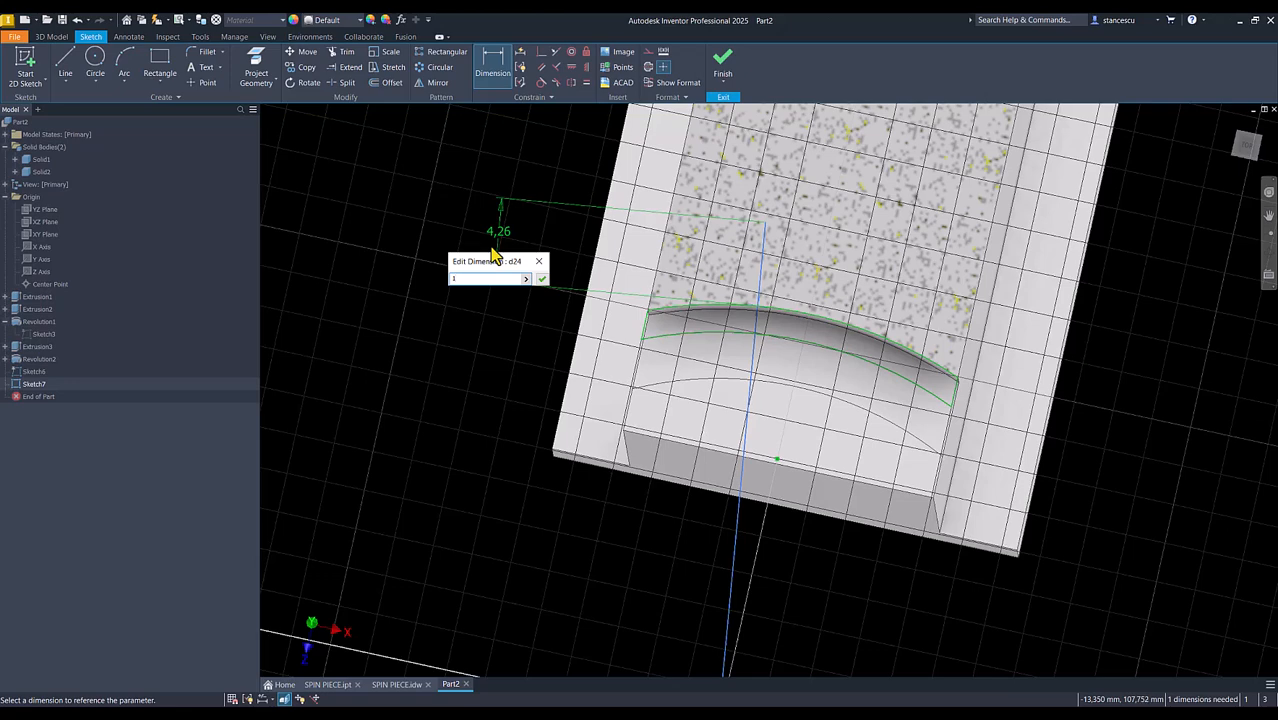
key(Return)
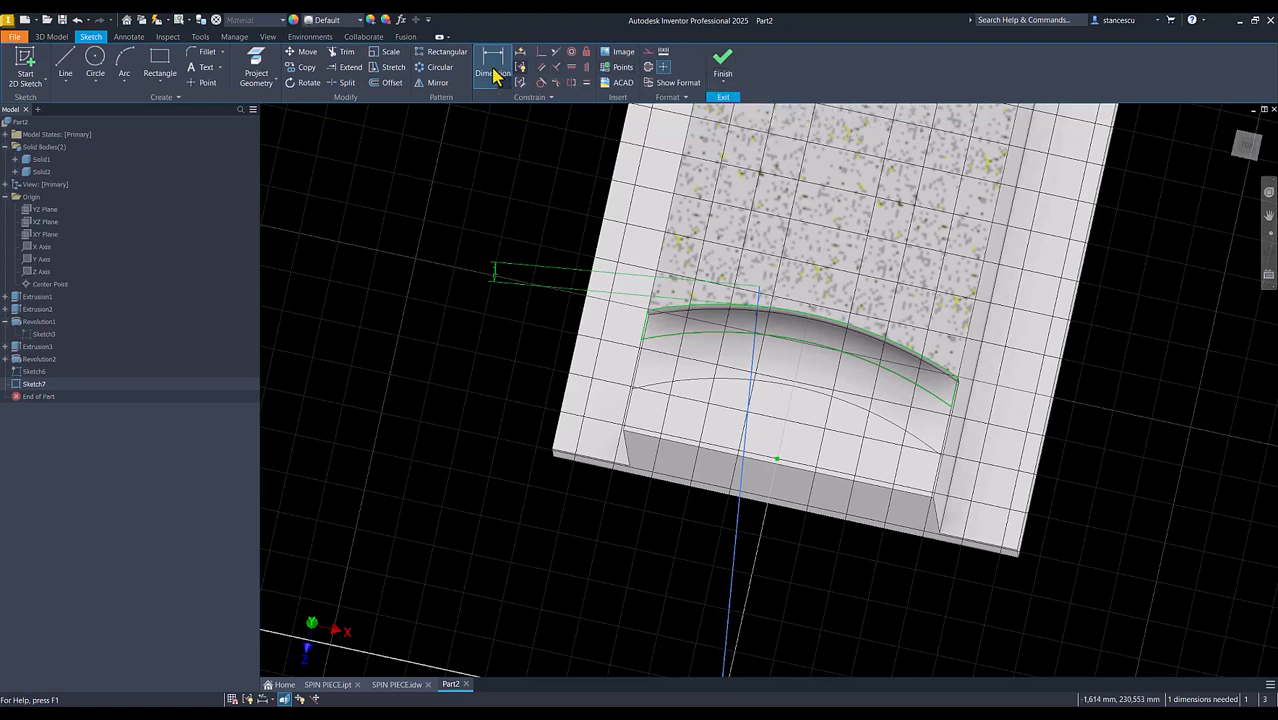
- Dimension the angle between this slanted line and the block's projected long side edge as 17/2 degrees, and finish the sketch
click(743, 420)
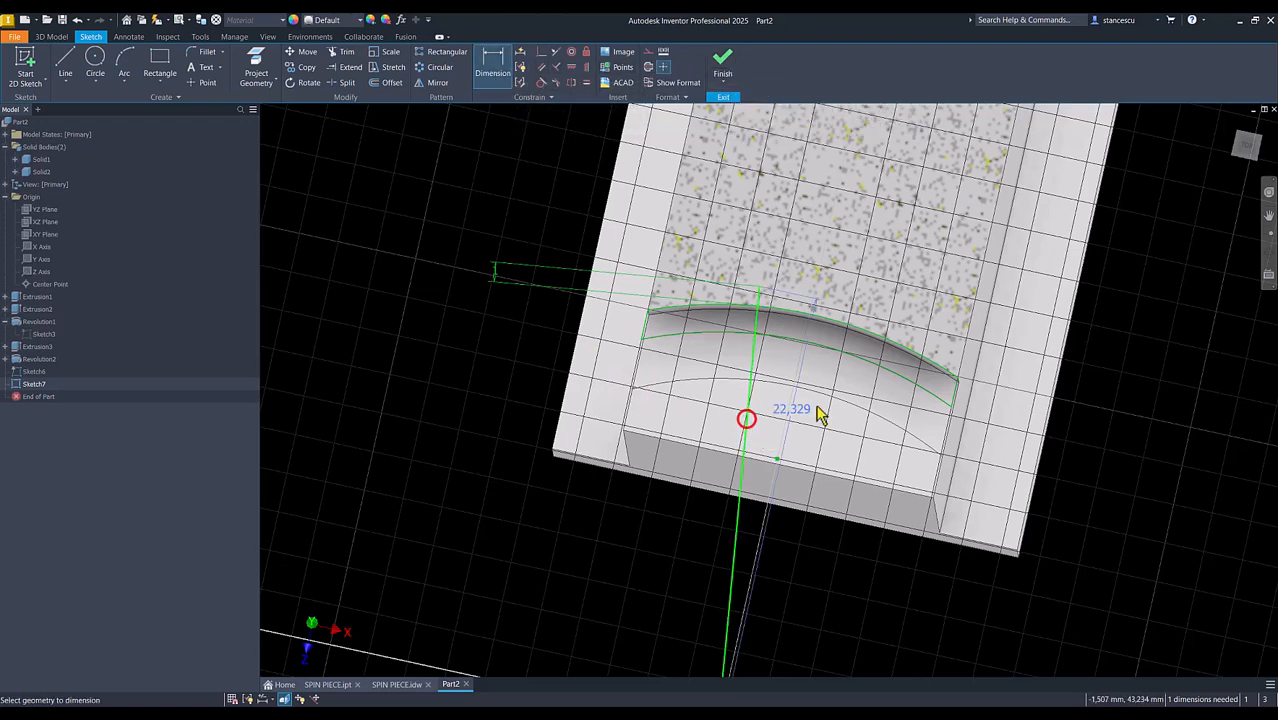
click(993, 310)
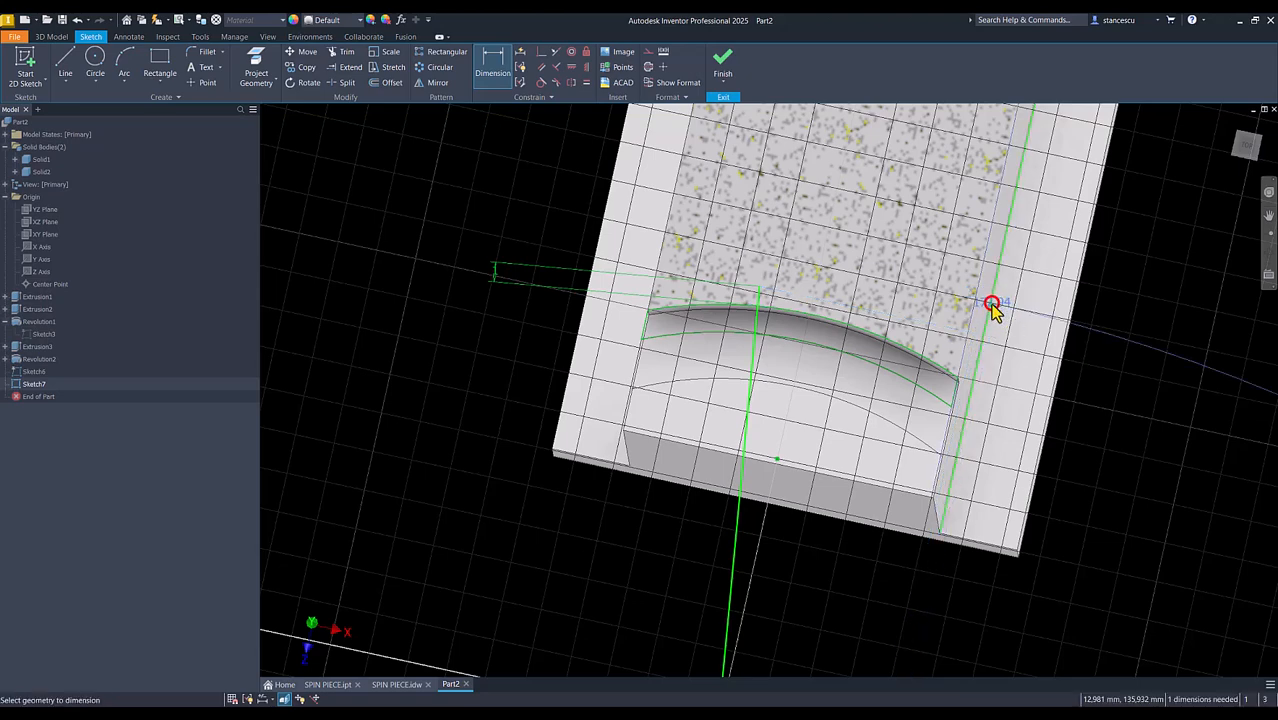
click(903, 262)
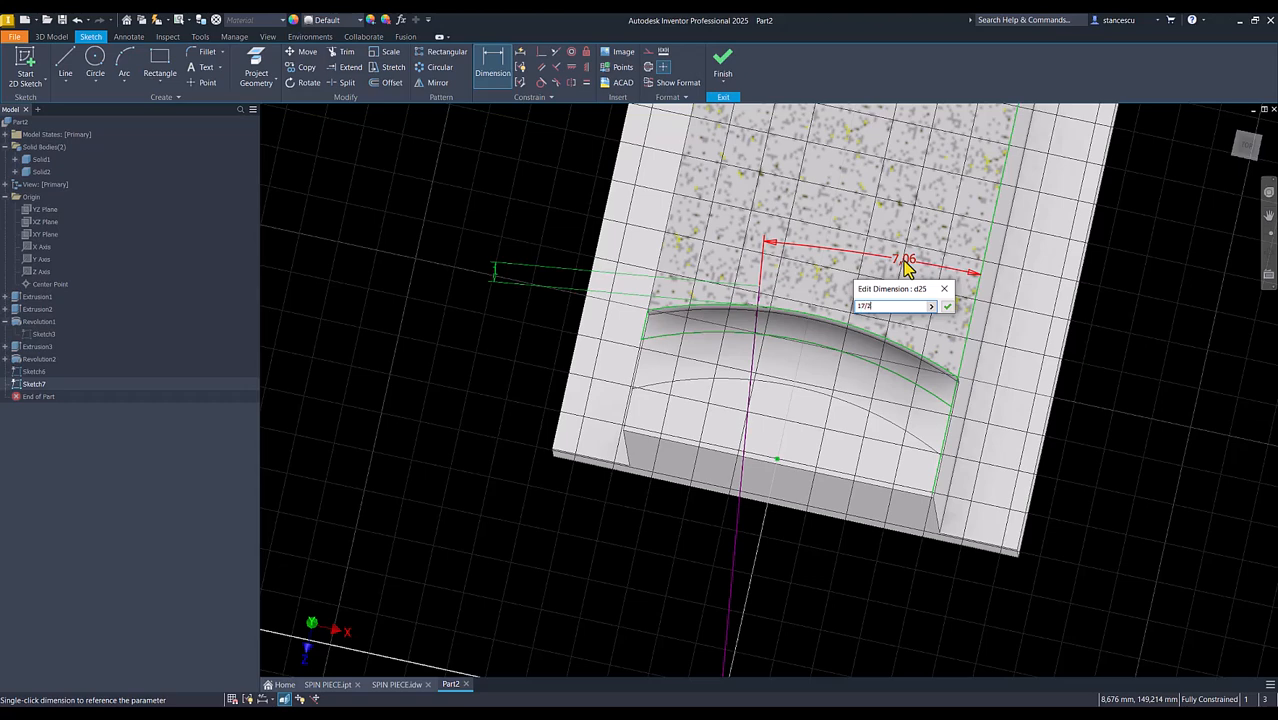
key(Return)
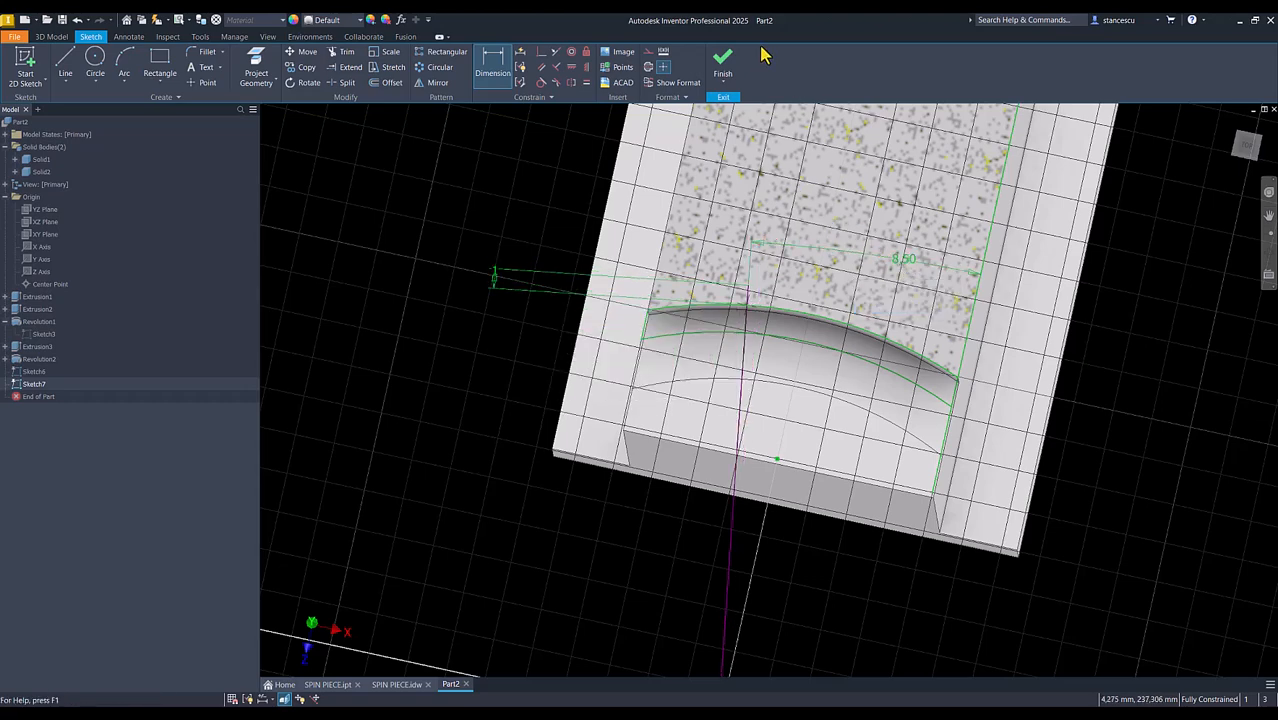
click(722, 62)
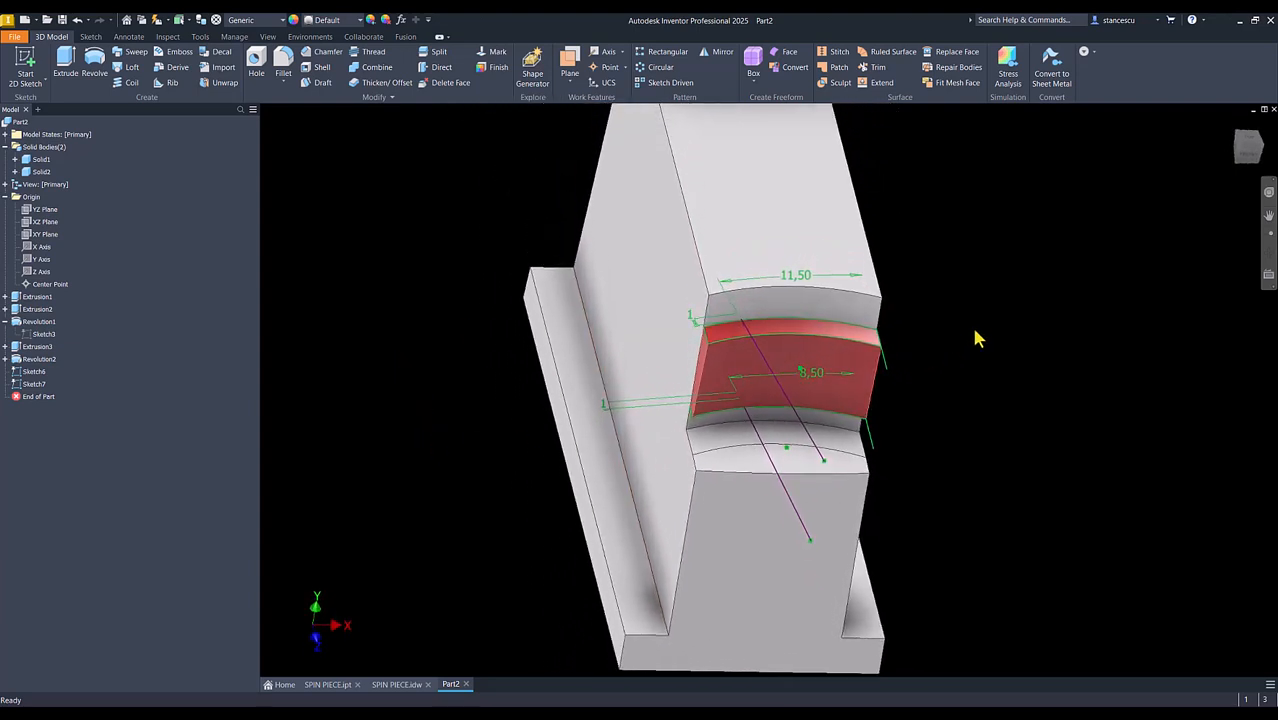
- Loft a surface between the slanted line on the pad's top face and the one on its bottom face
click(1256, 160)
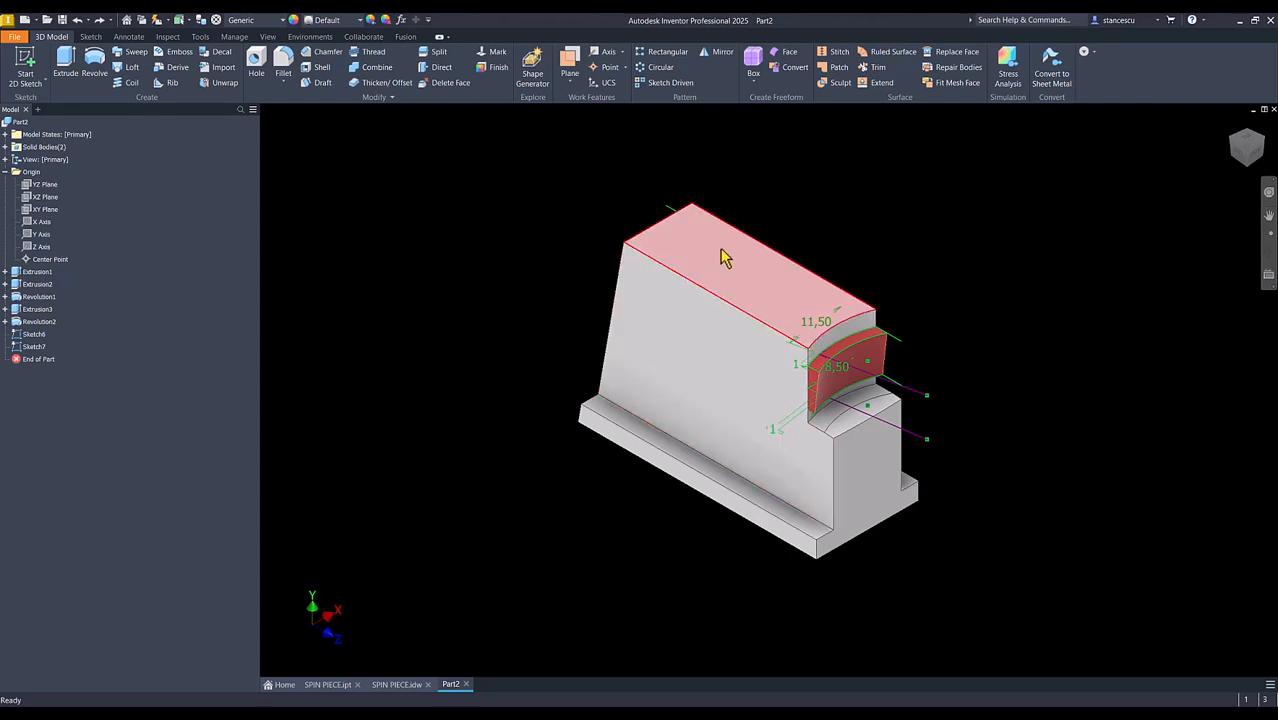
click(393, 293)
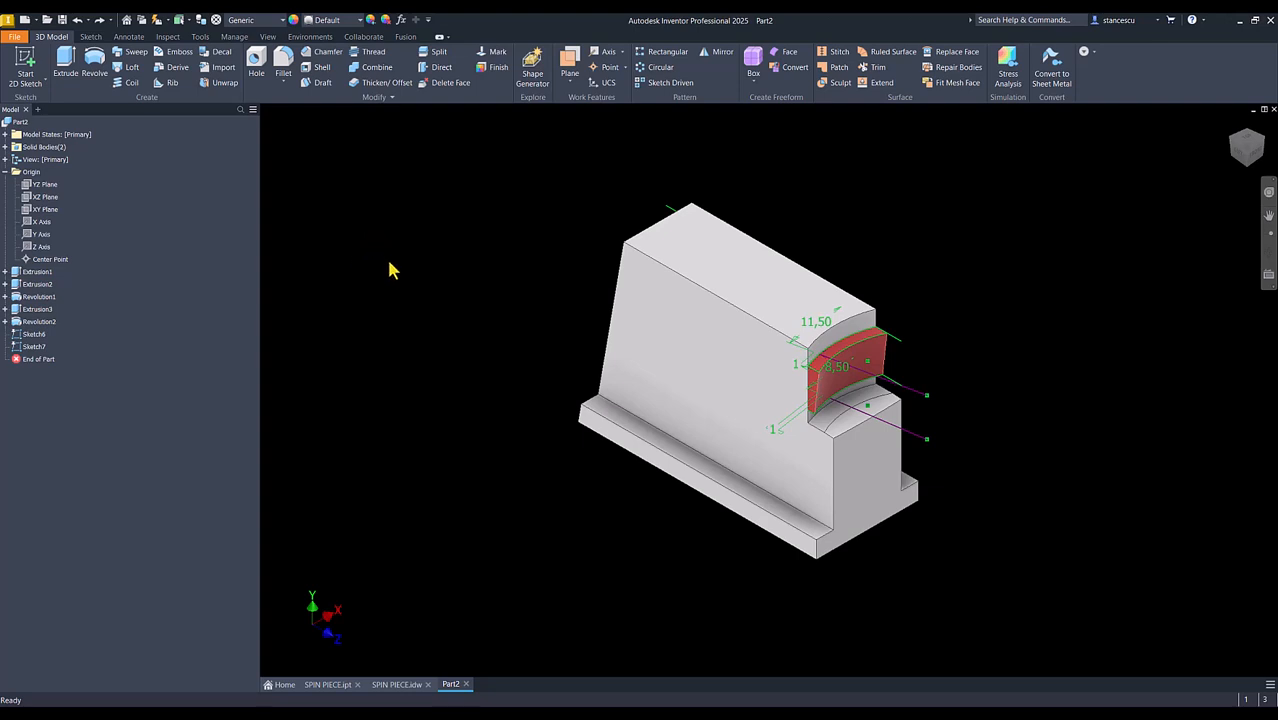
click(131, 69)
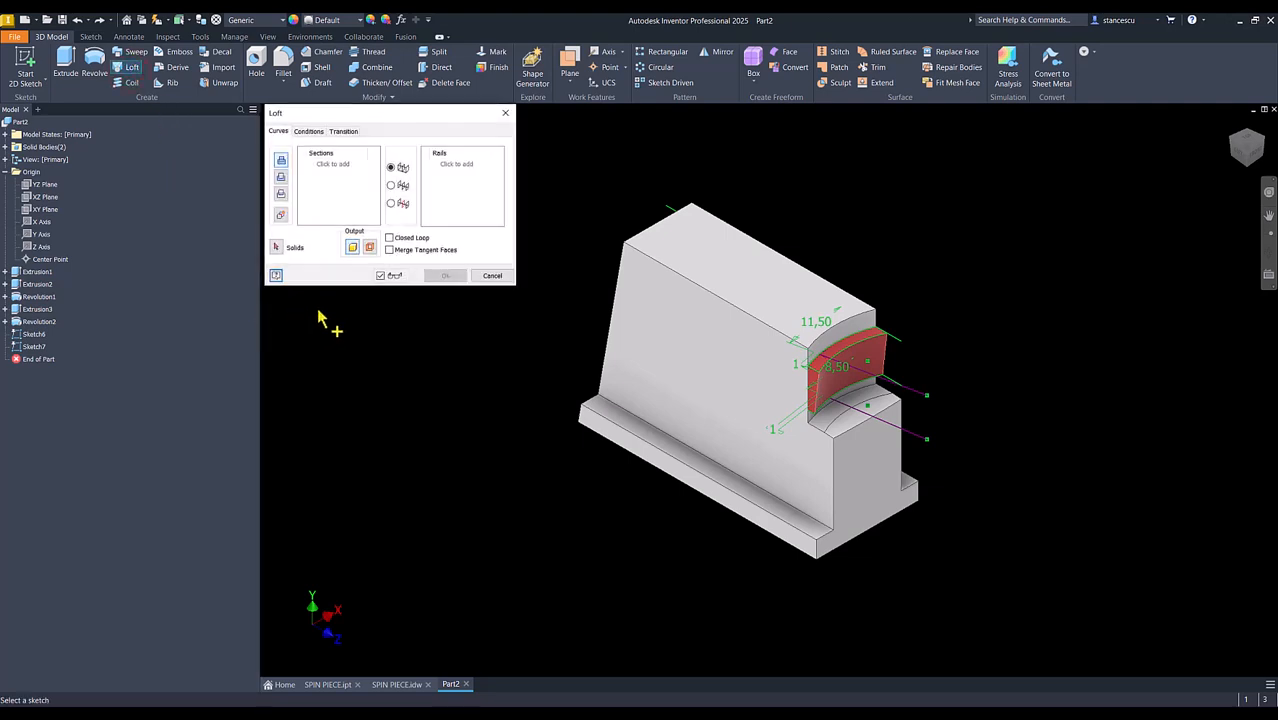
click(353, 250)
click(370, 248)
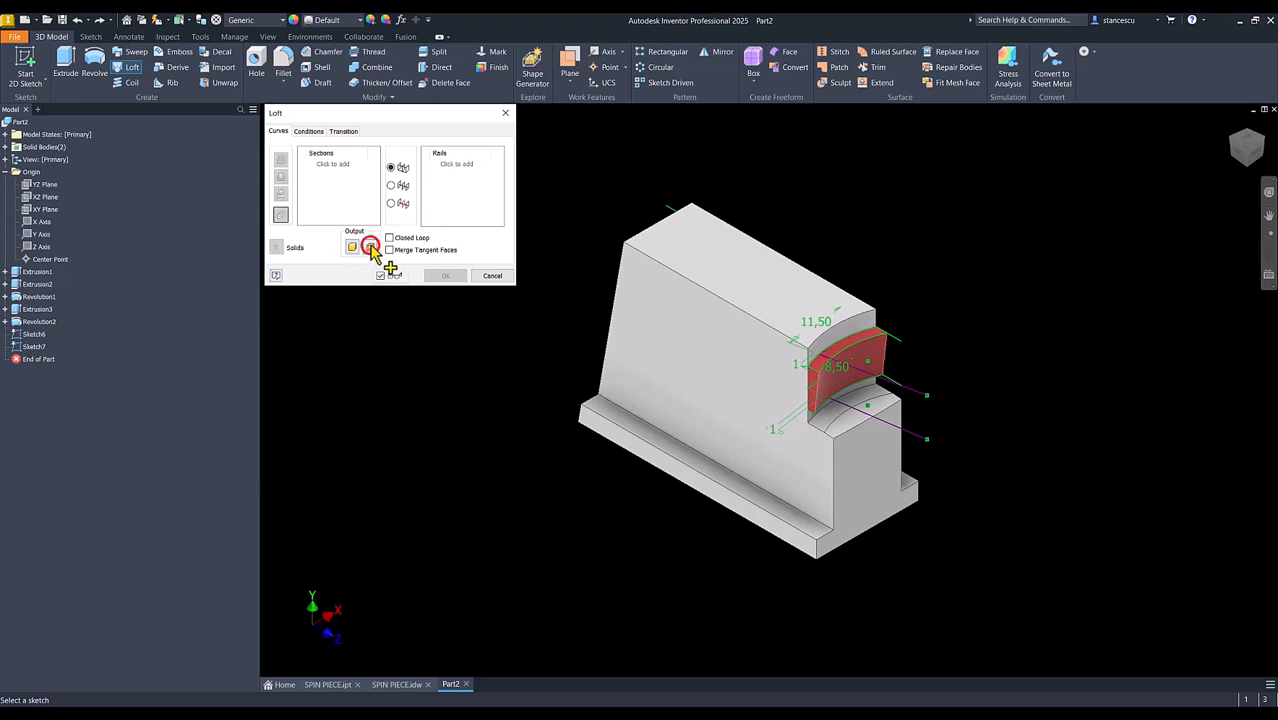
click(918, 393)
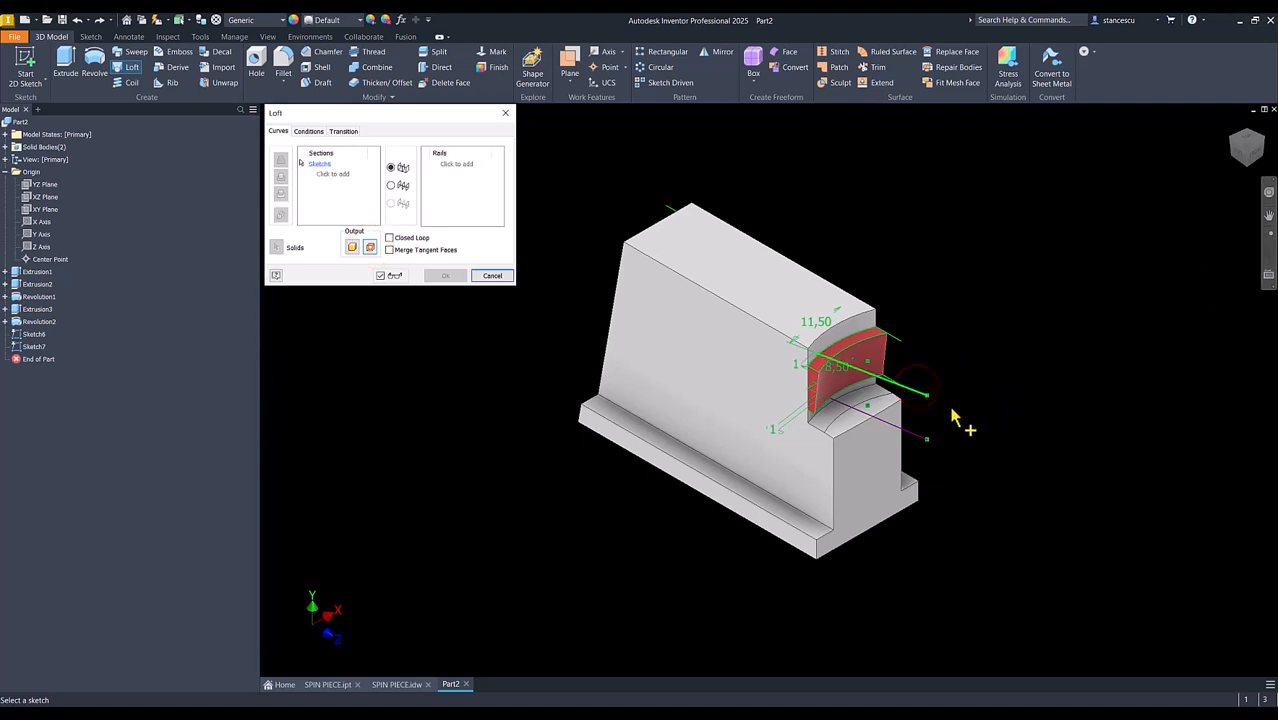
click(918, 441)
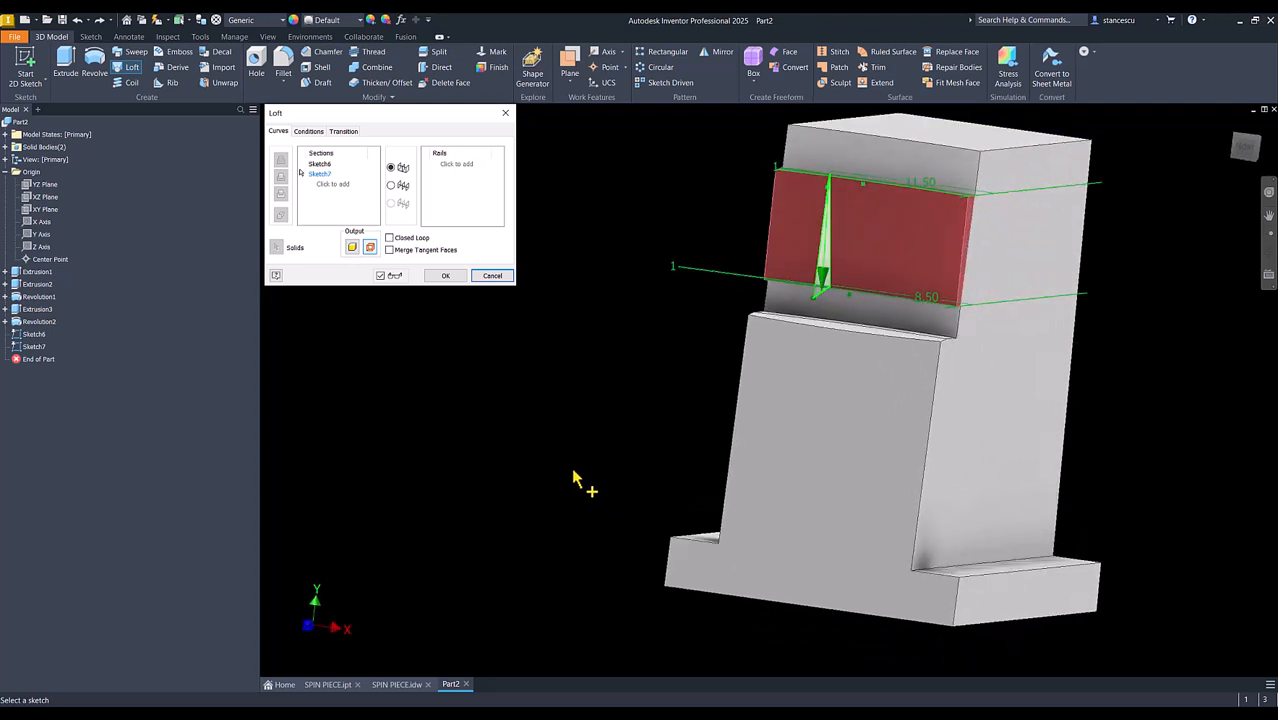
click(449, 281)
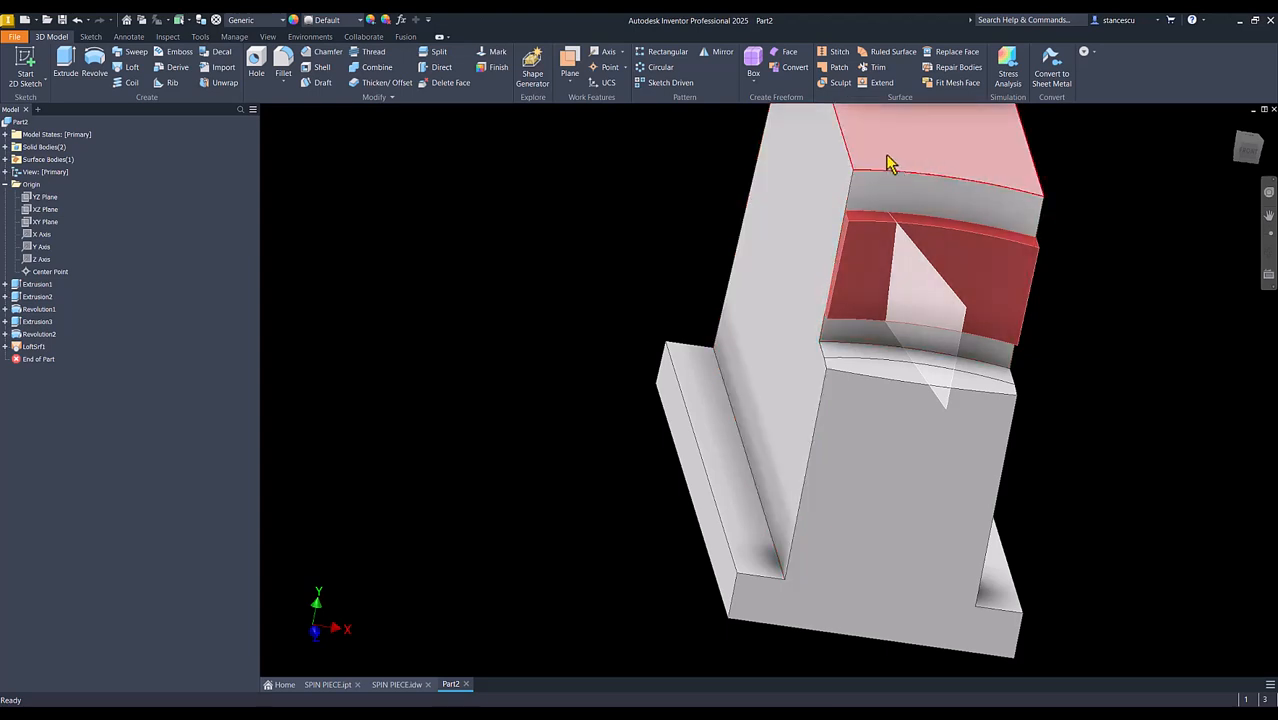
- Split the red pad's solid with the lofted surface, discarding the outer portion beyond the surface
click(626, 206)
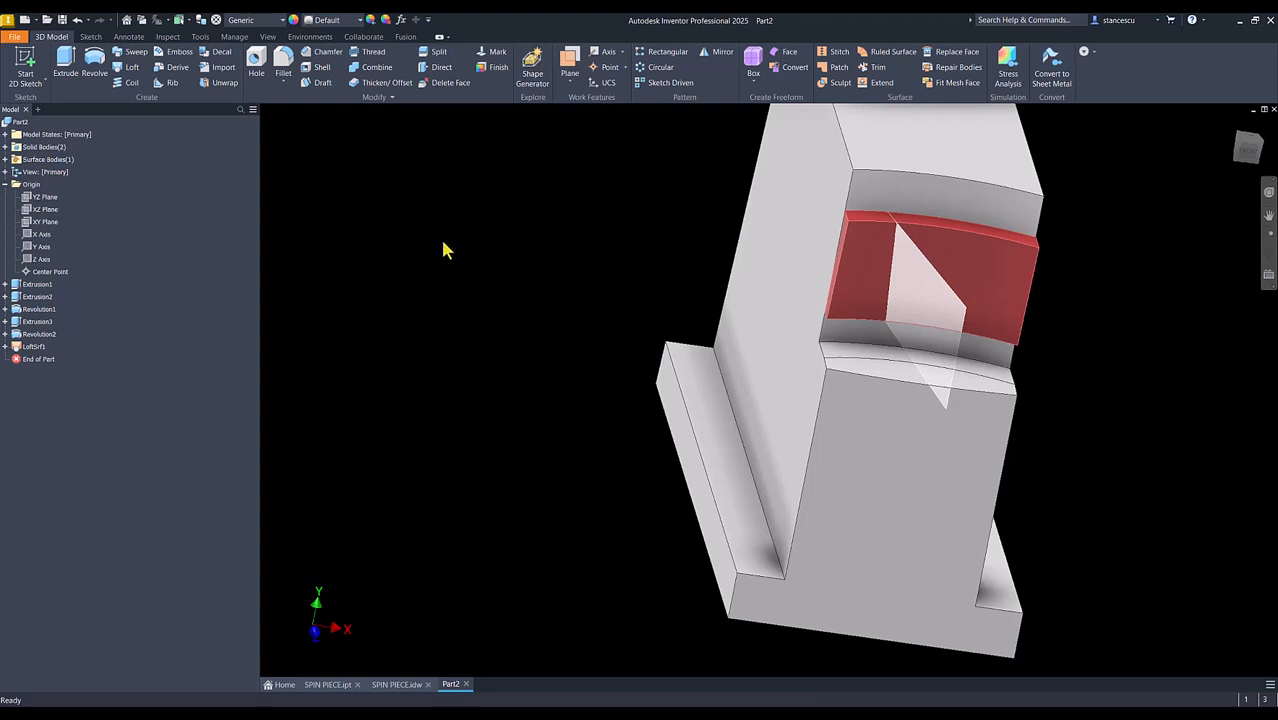
key(F6)
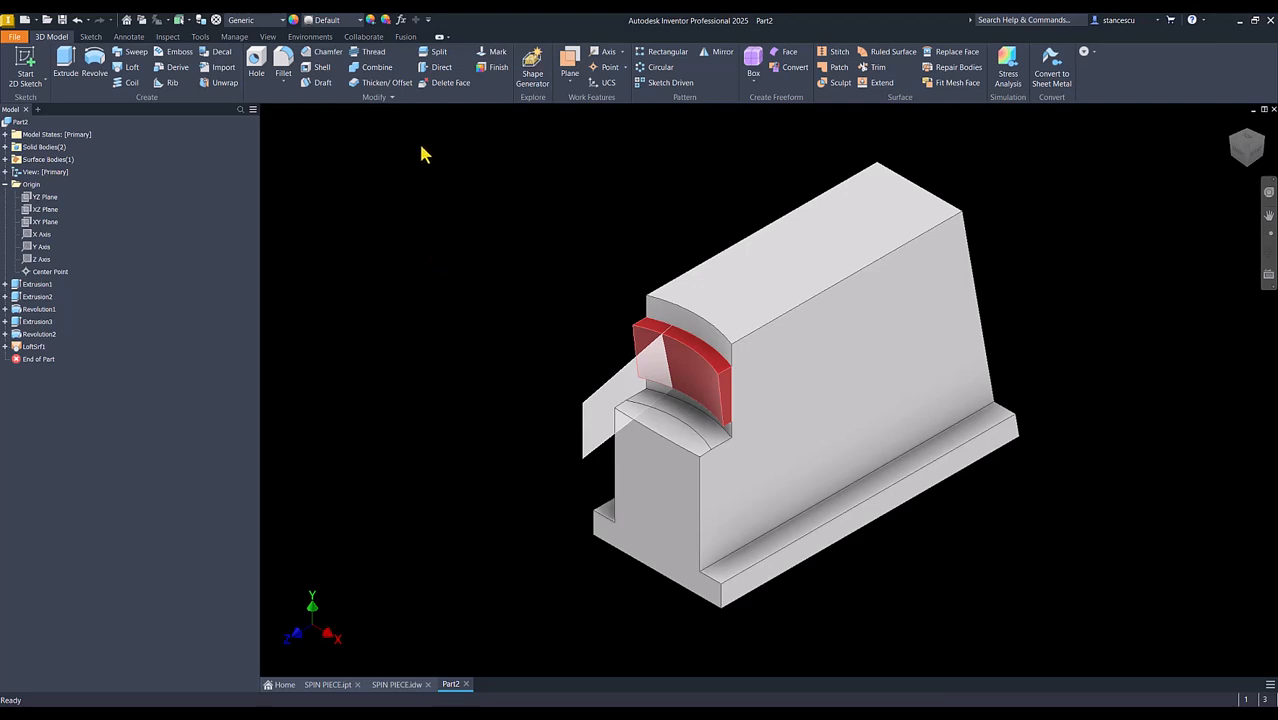
click(438, 55)
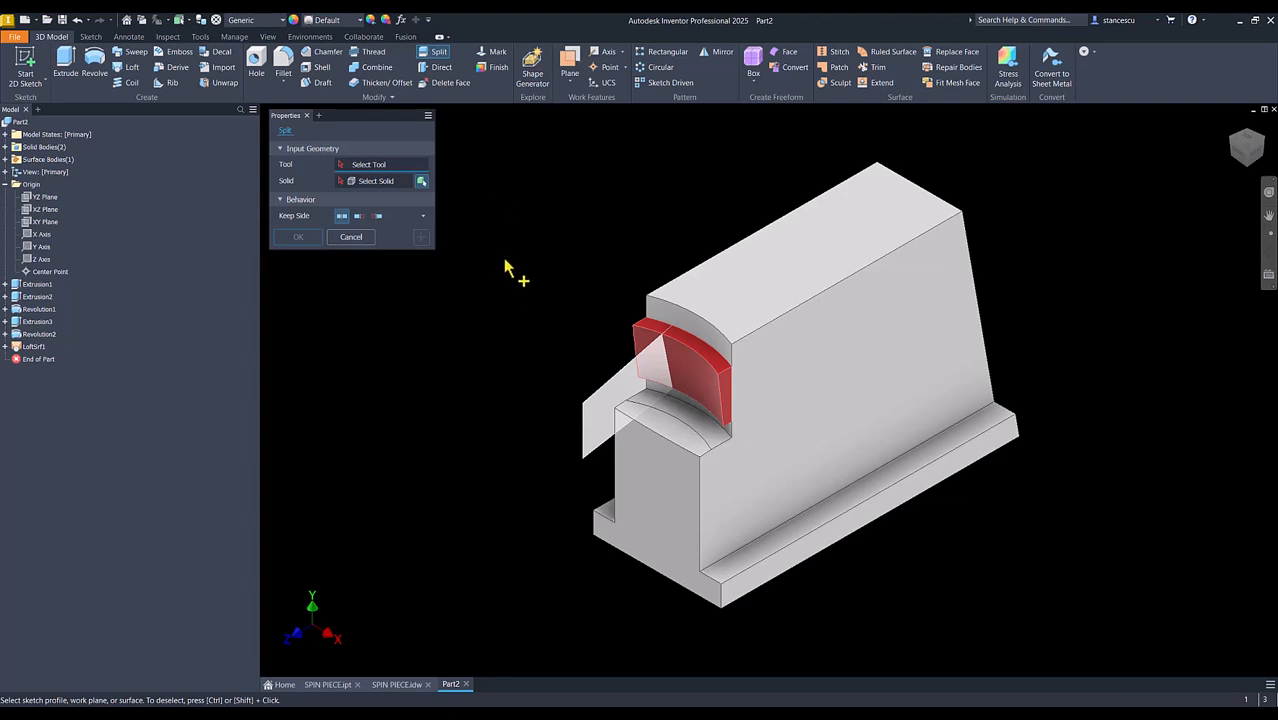
click(597, 403)
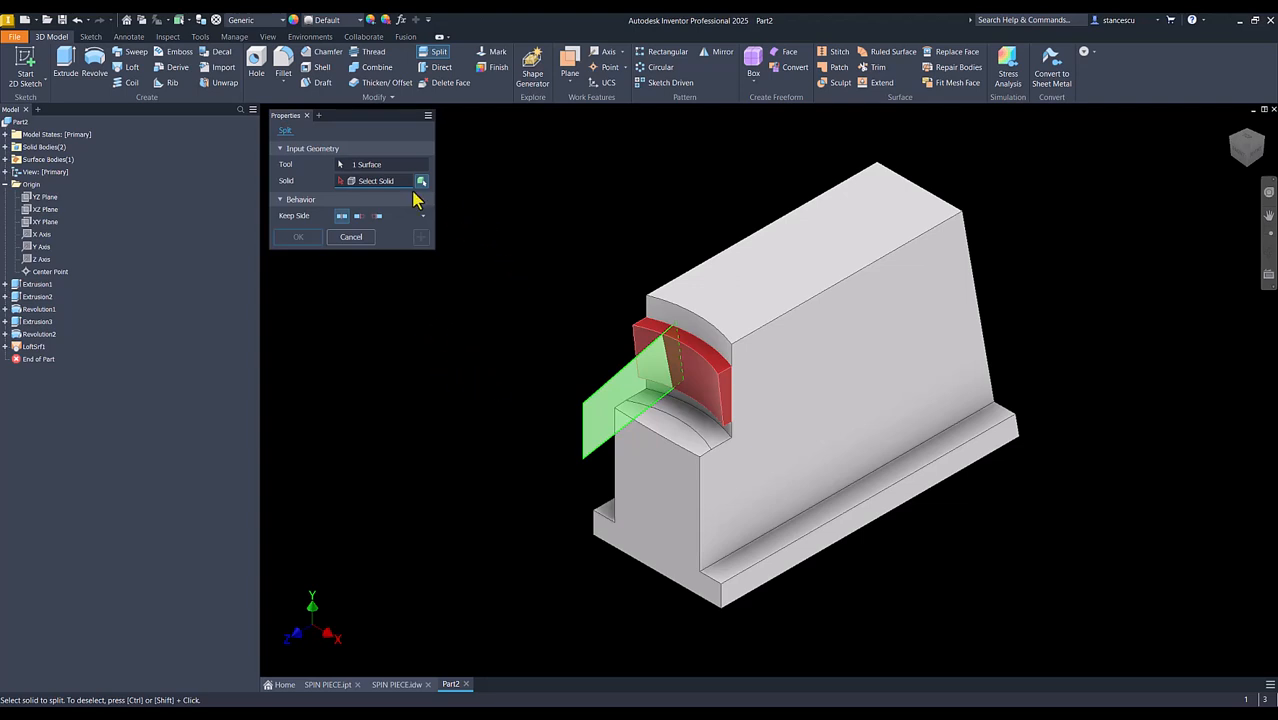
click(359, 217)
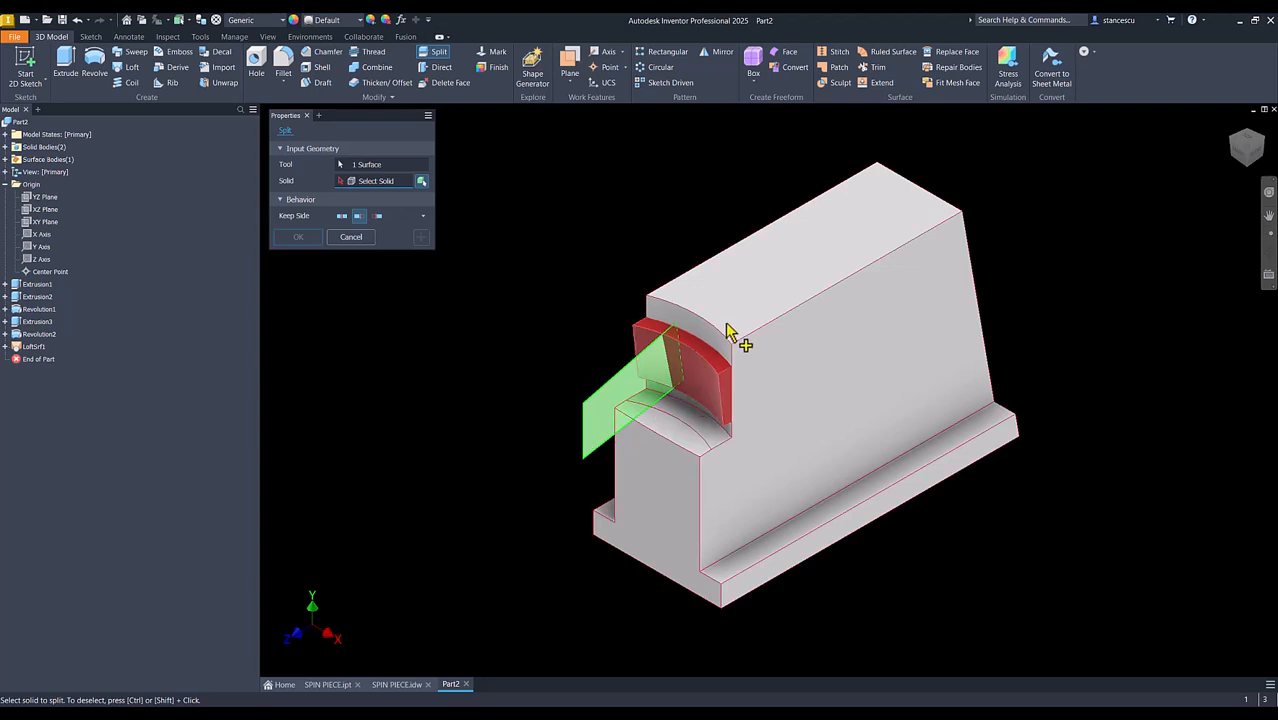
click(707, 385)
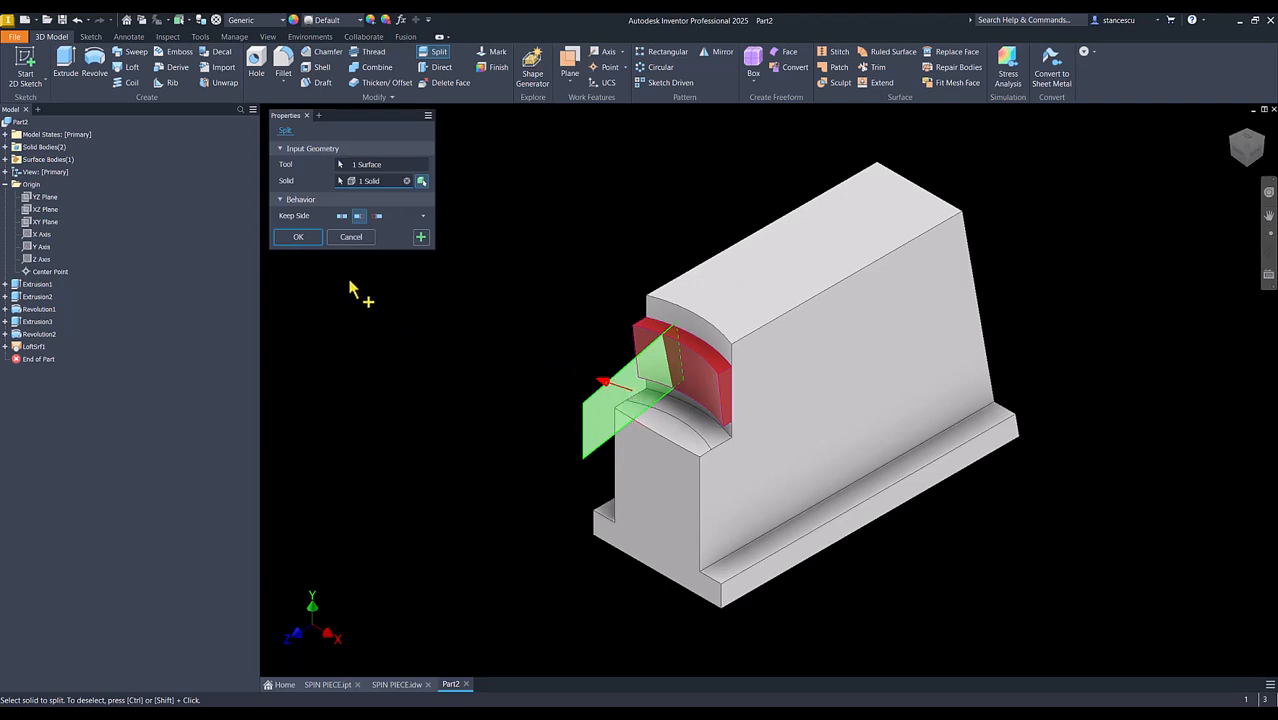
click(298, 237)
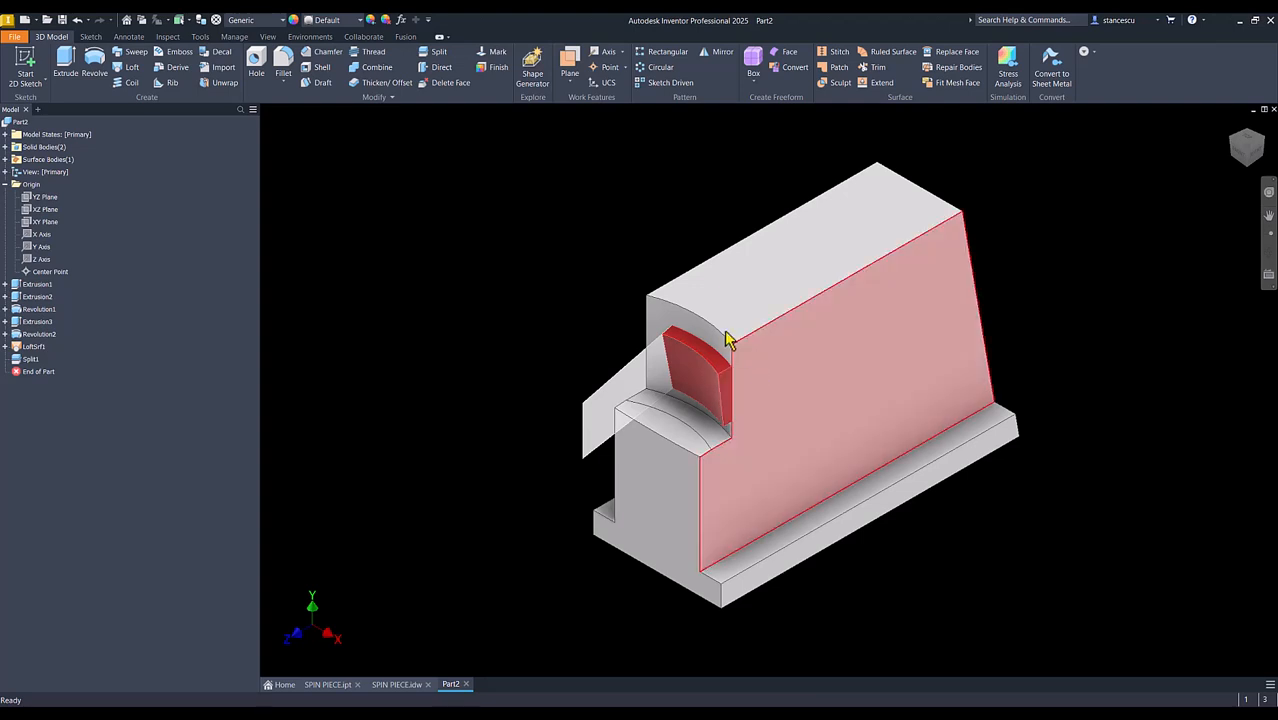
- Mirror the lofted surface about the YZ Plane
shift+middle_drag(715, 402, 625, 357)
scroll(947, 318, up, 4)
key(F6)
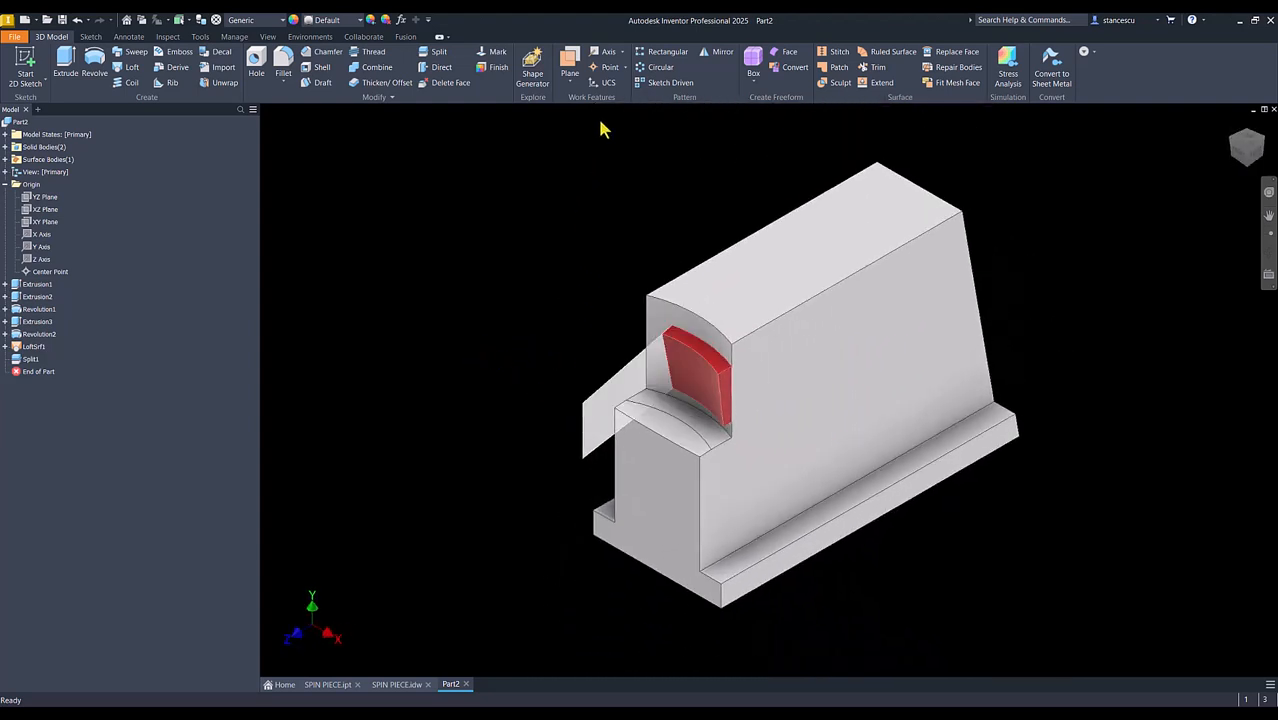
click(716, 53)
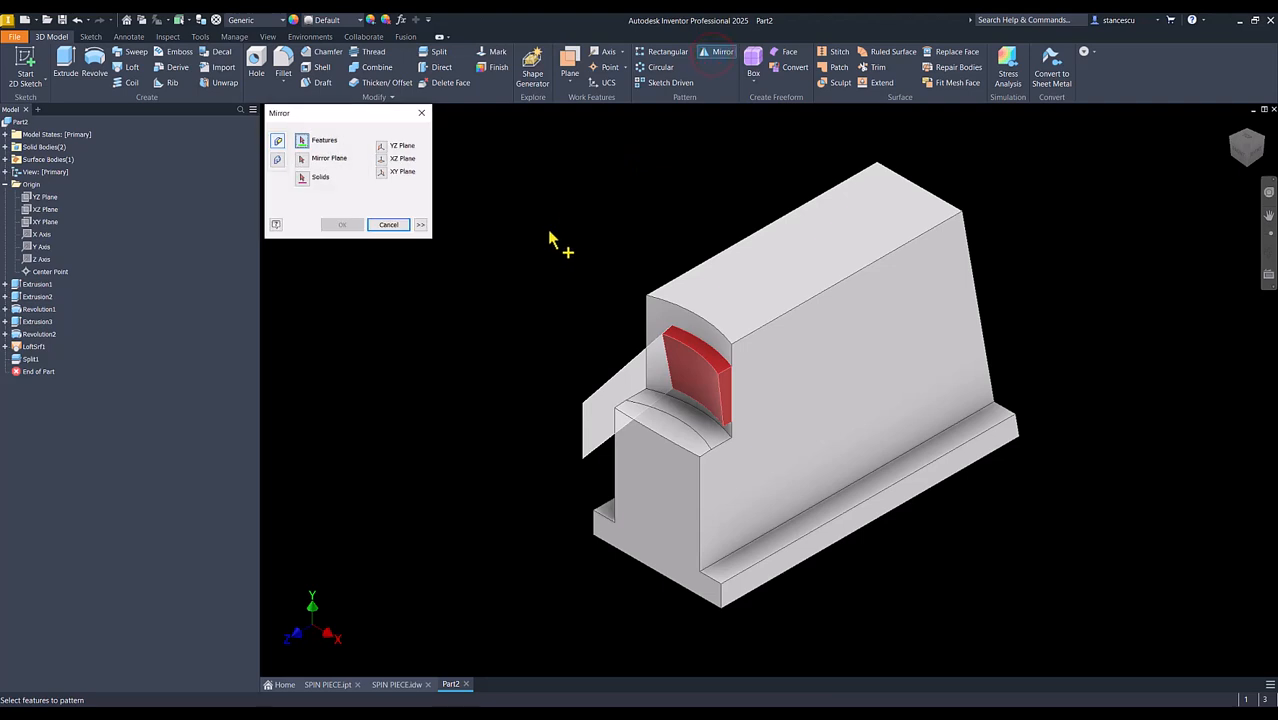
click(586, 400)
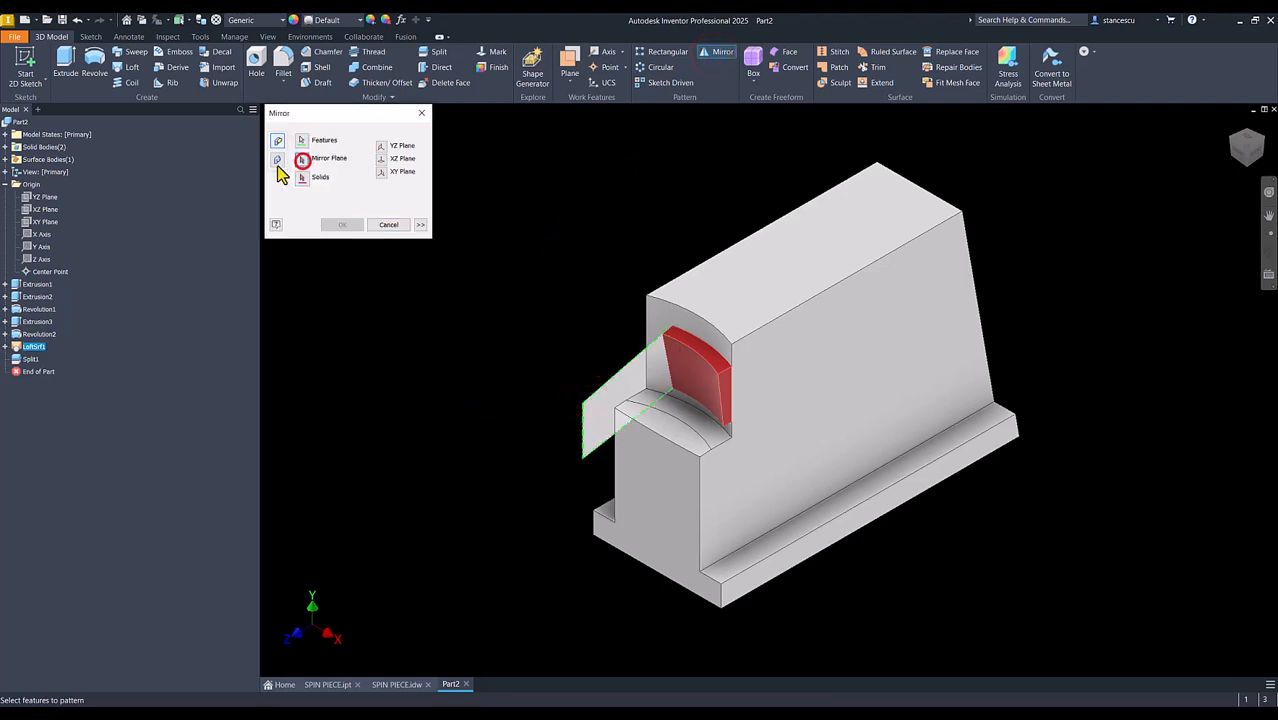
click(44, 197)
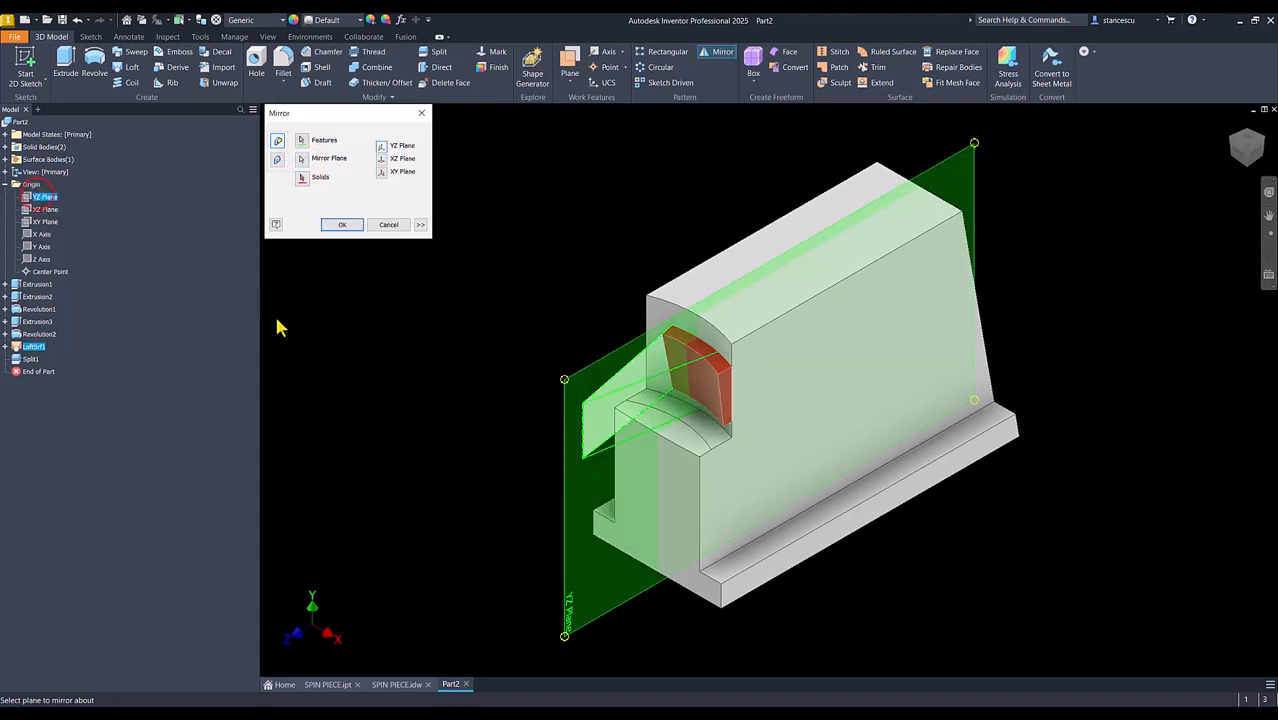
click(352, 224)
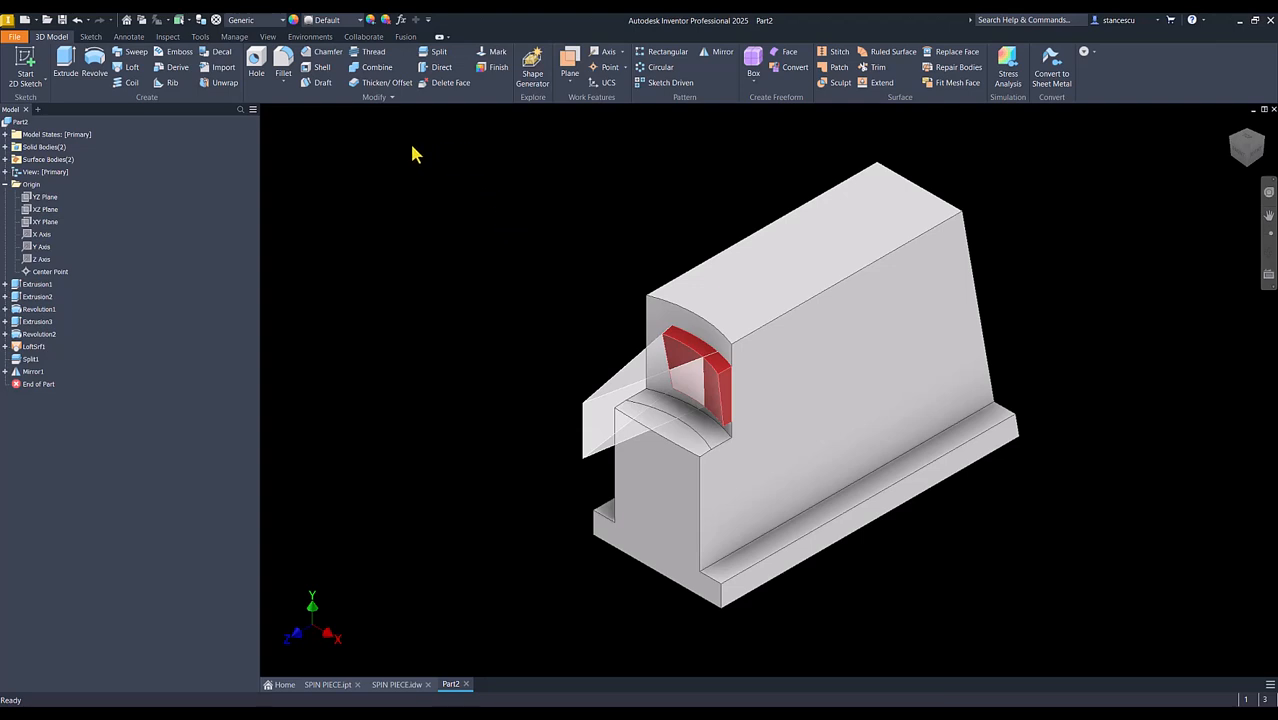
- Split the red pad's solid with the mirrored surface, discarding the outer portion beyond it
click(439, 56)
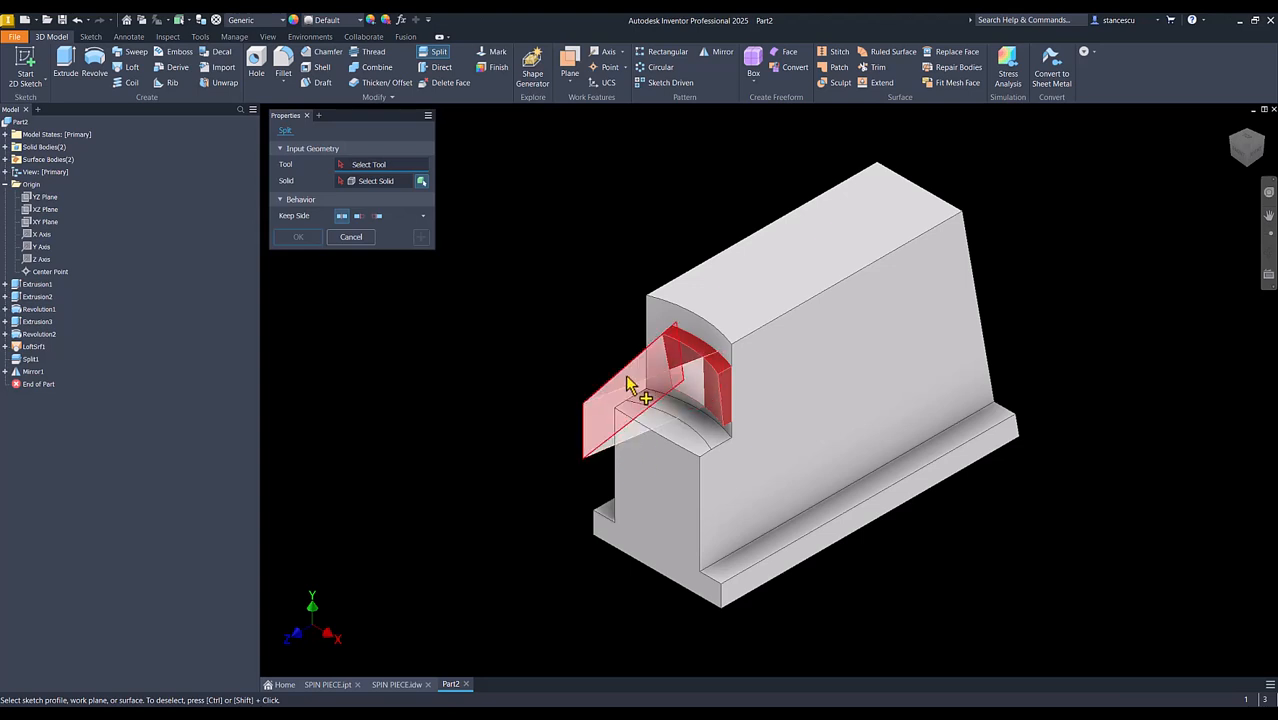
click(617, 452)
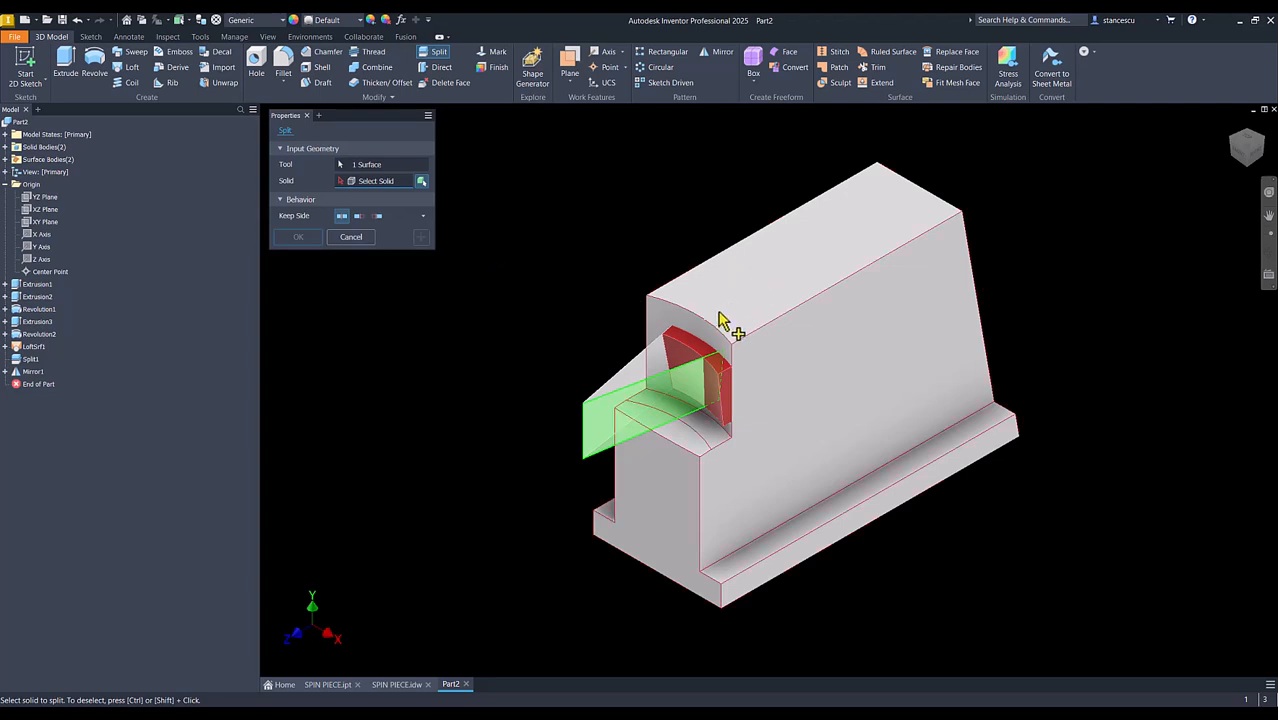
click(689, 348)
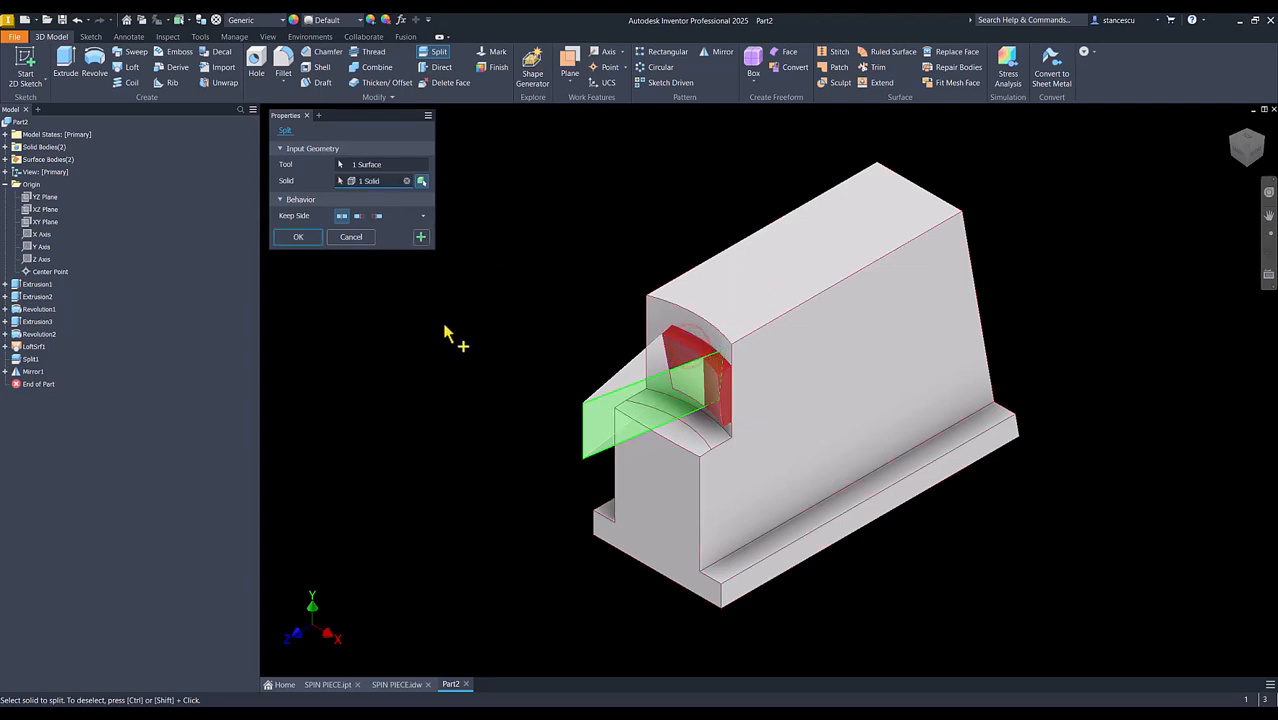
click(377, 217)
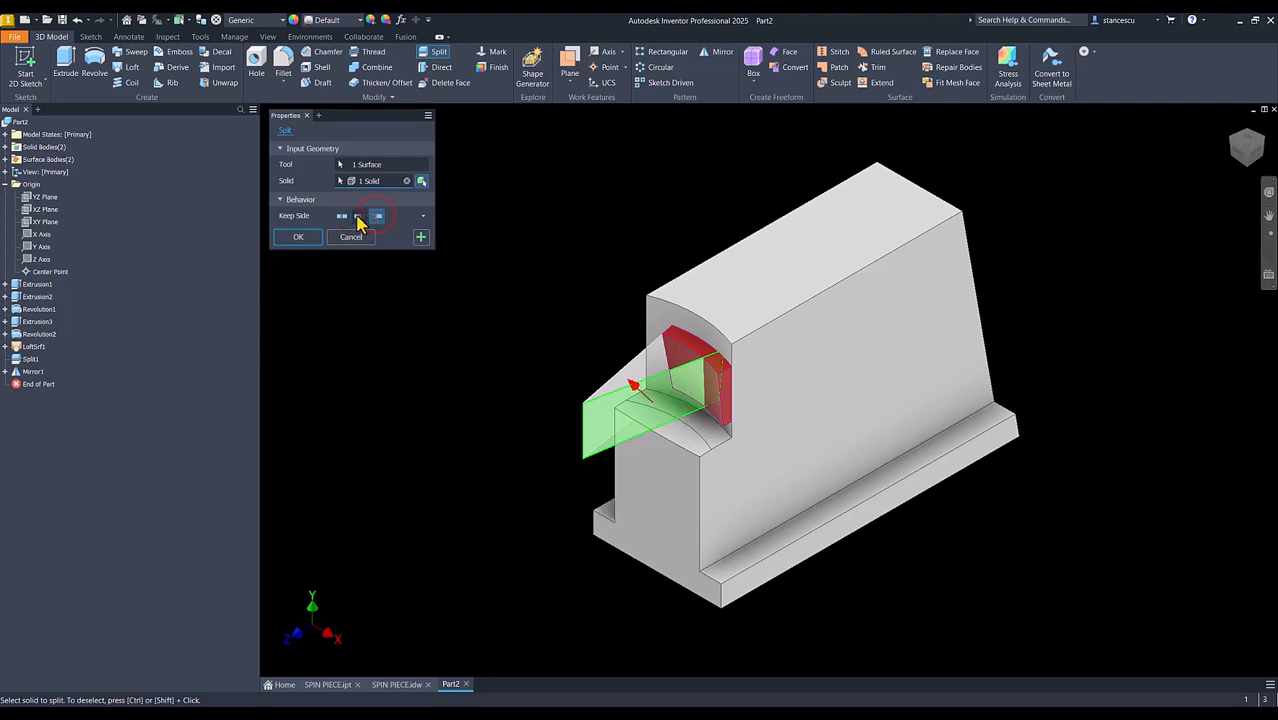
click(357, 218)
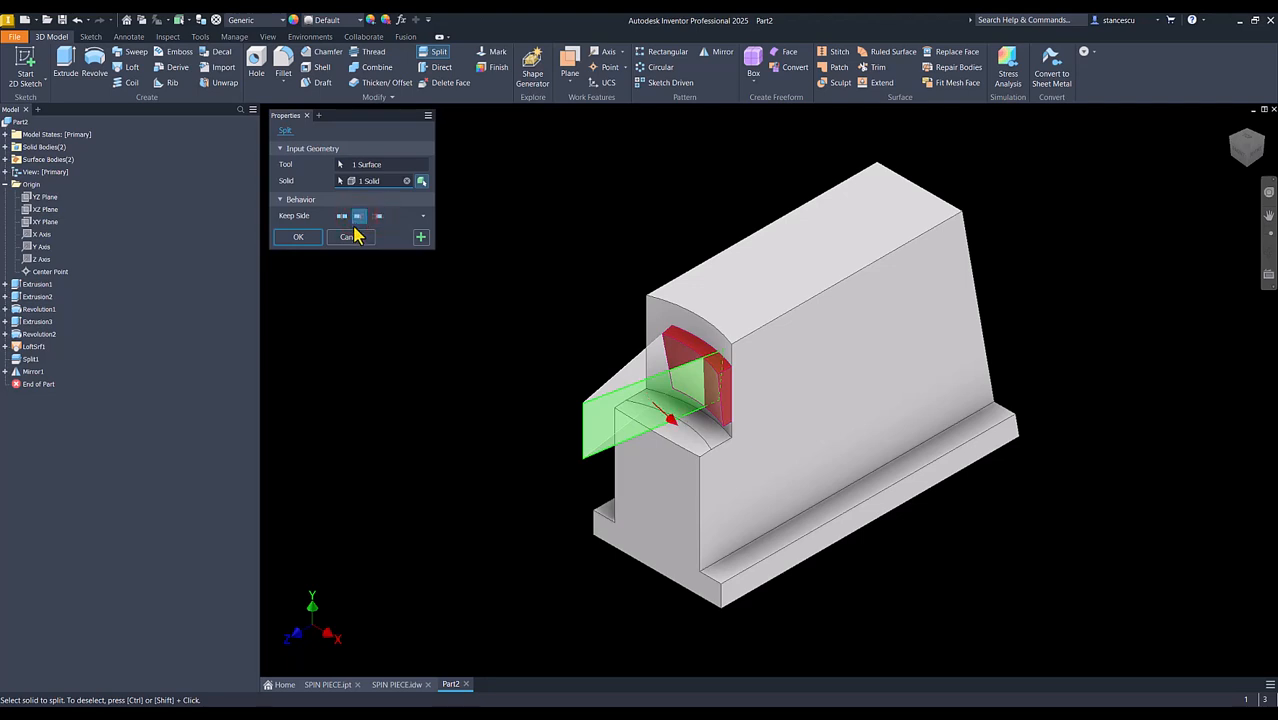
click(298, 237)
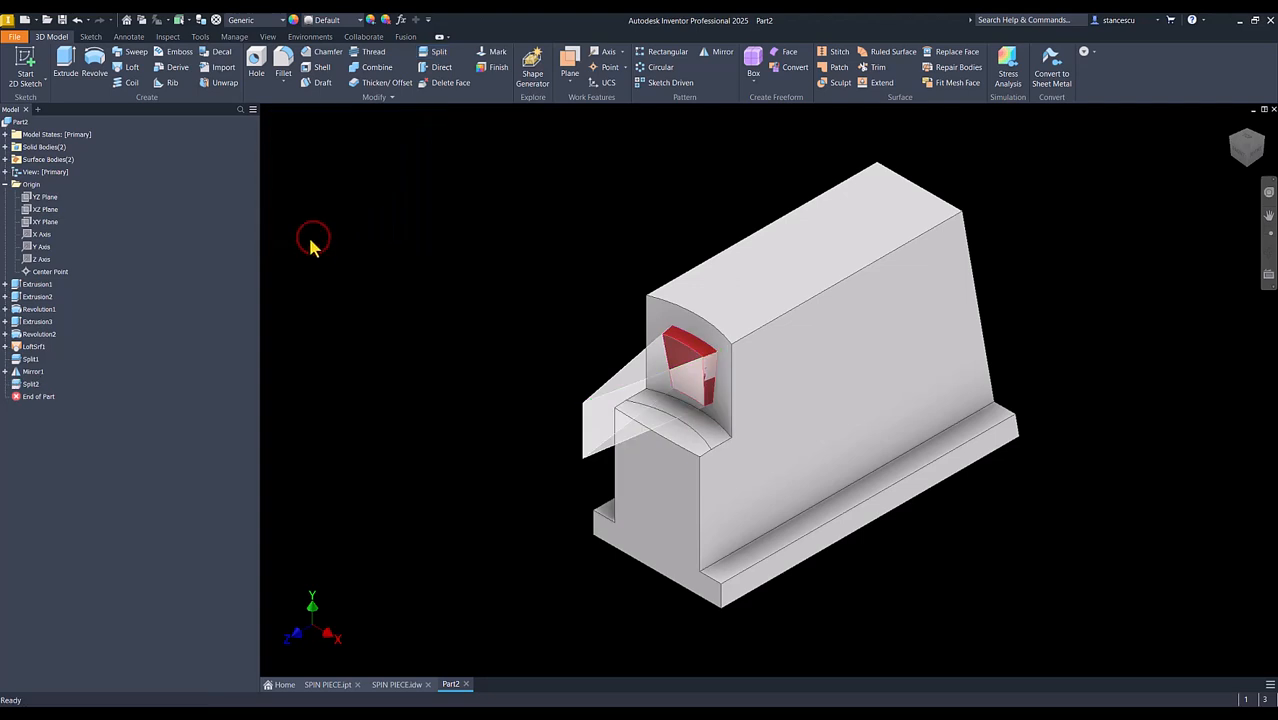
- Hide the lofted surface and its mirrored copy
right_click(28, 347)
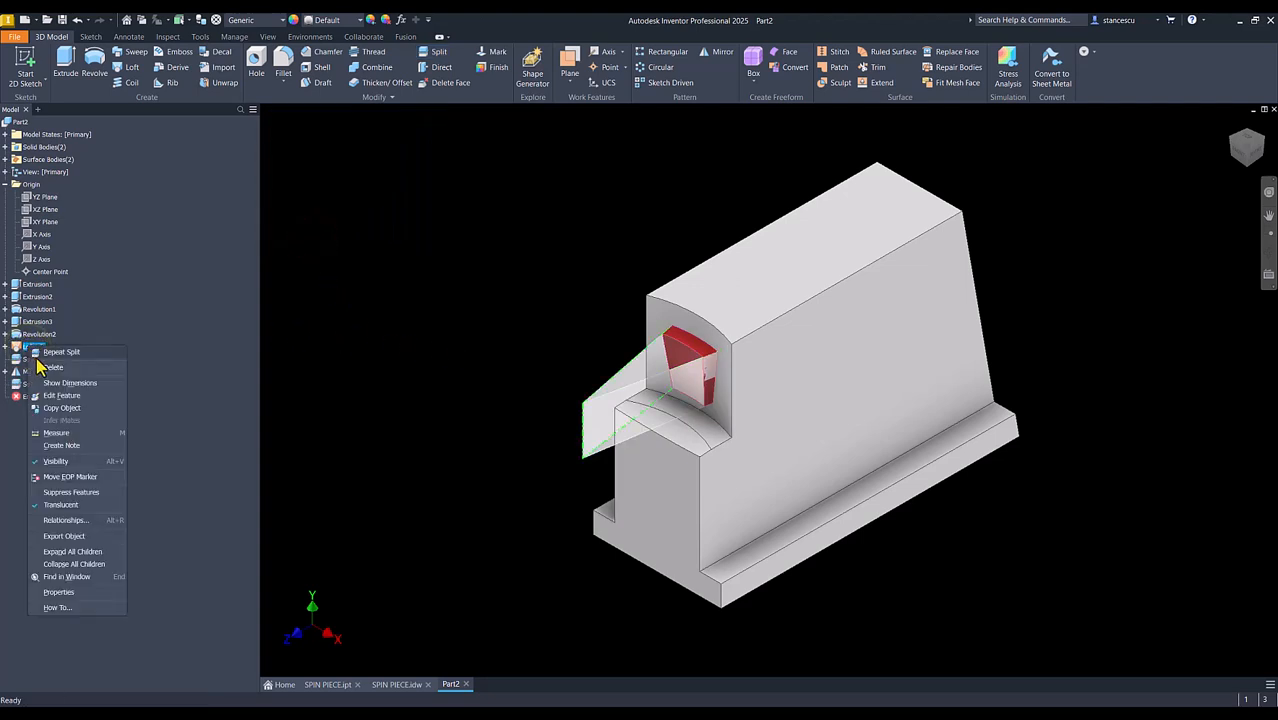
click(57, 462)
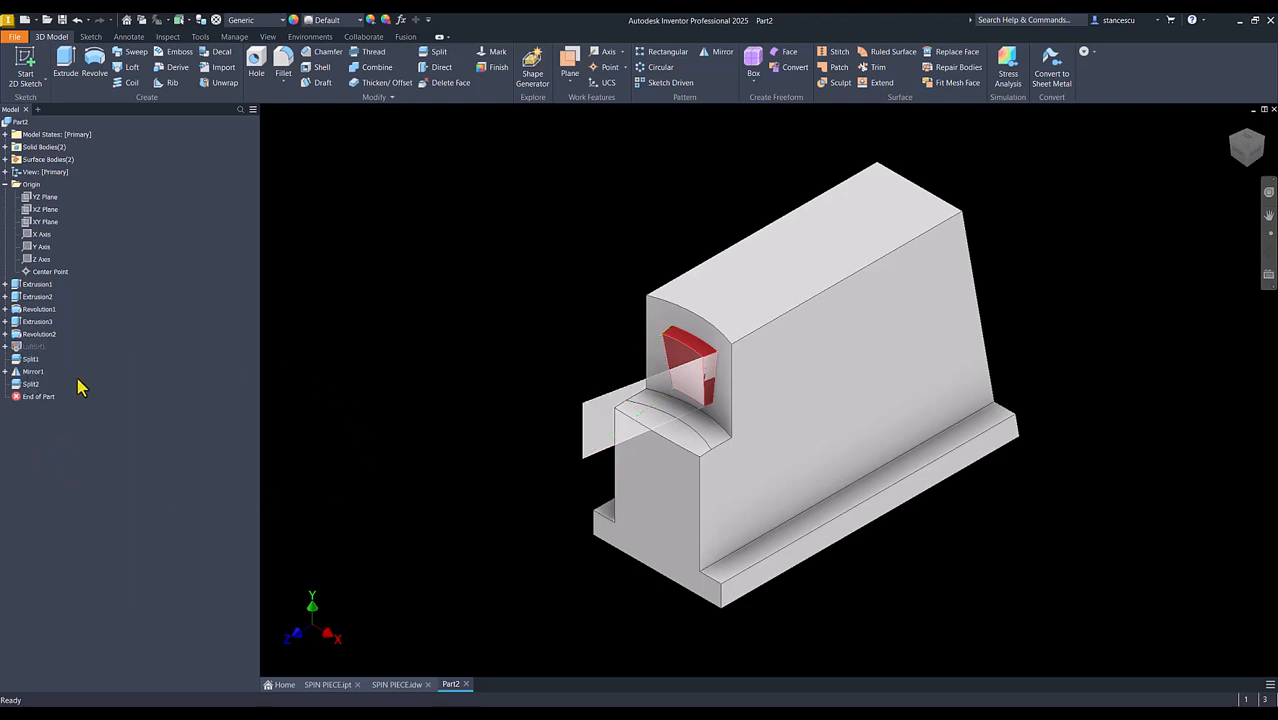
click(25, 372)
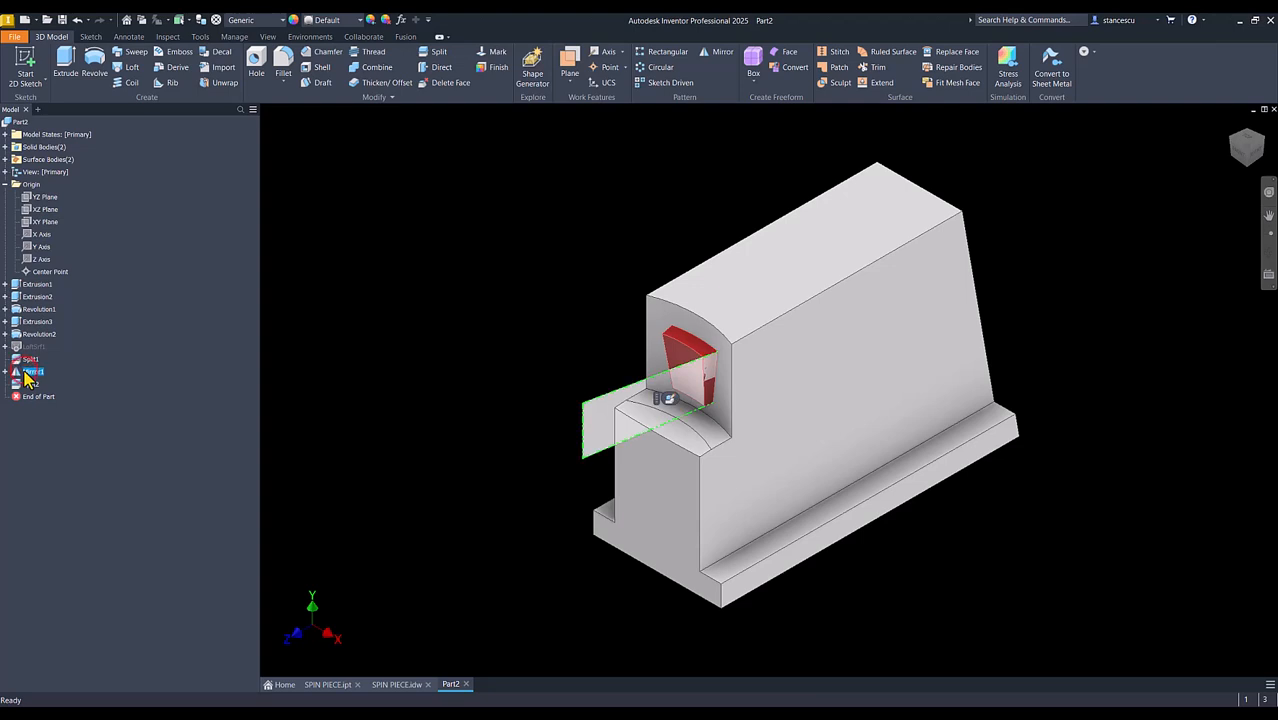
right_click(25, 372)
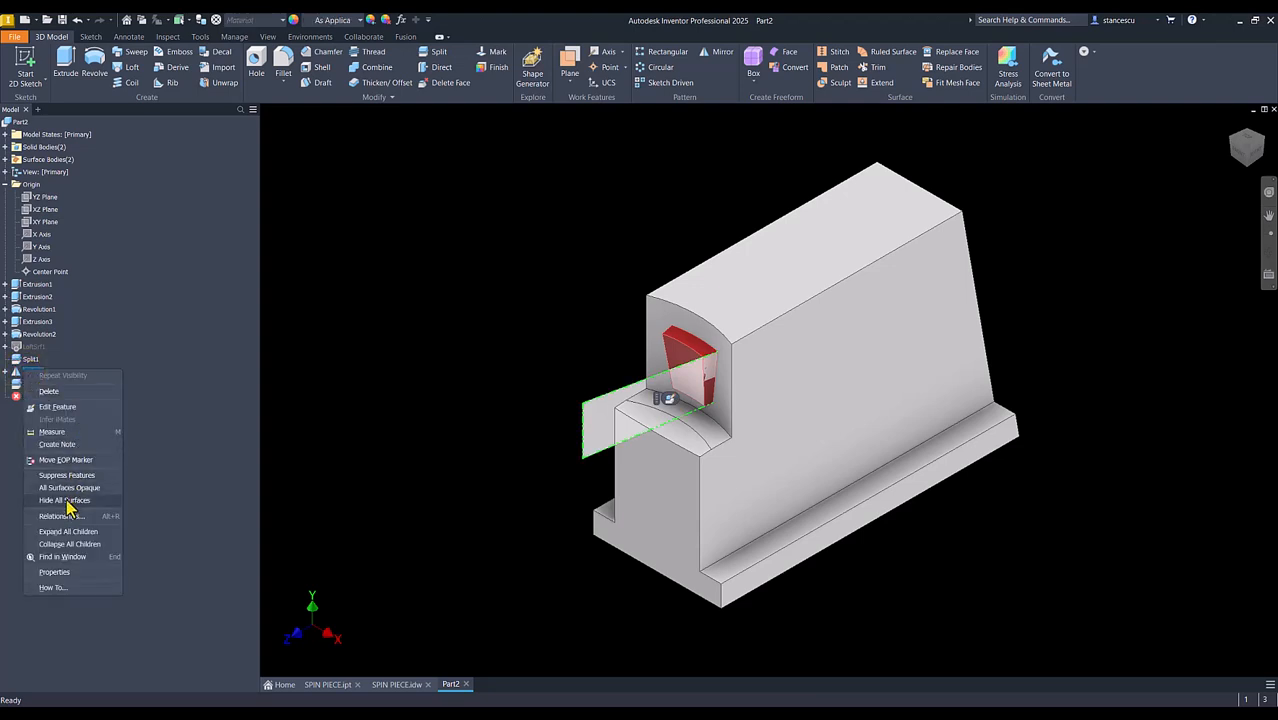
click(68, 500)
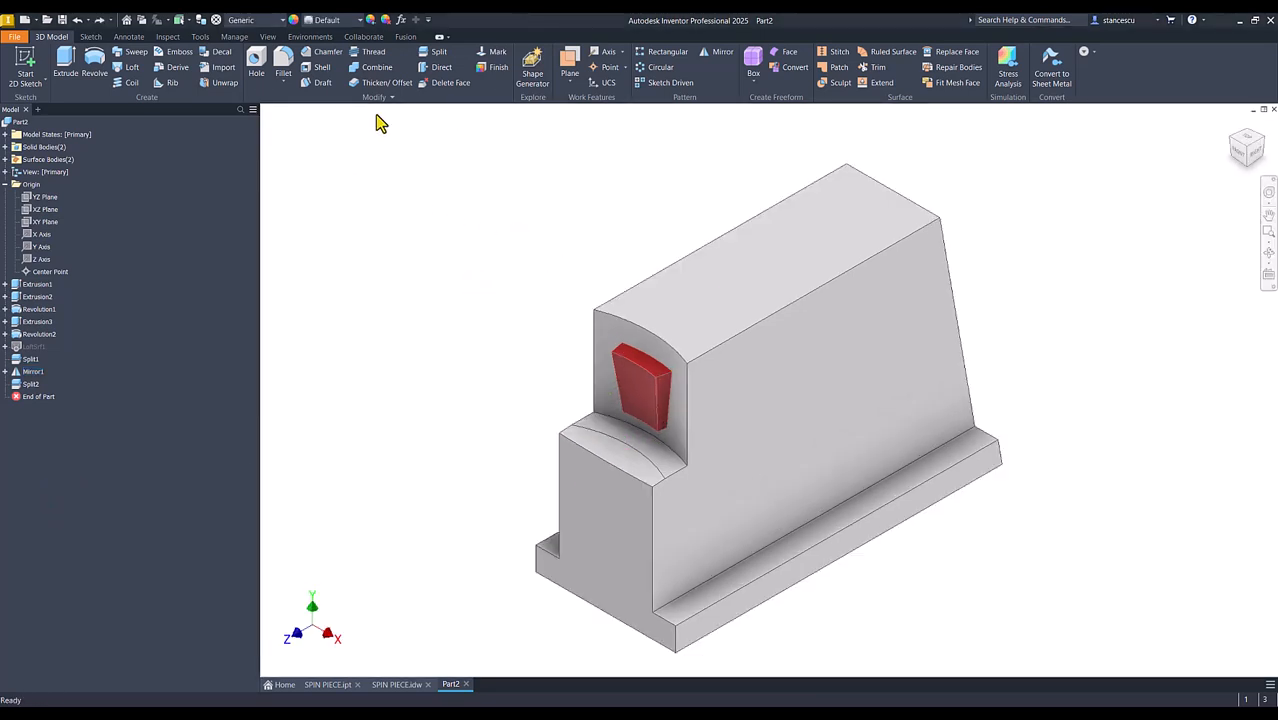
- Combine the pad with the main block as a join, using the block as base body, and check the solid bodies list
click(376, 68)
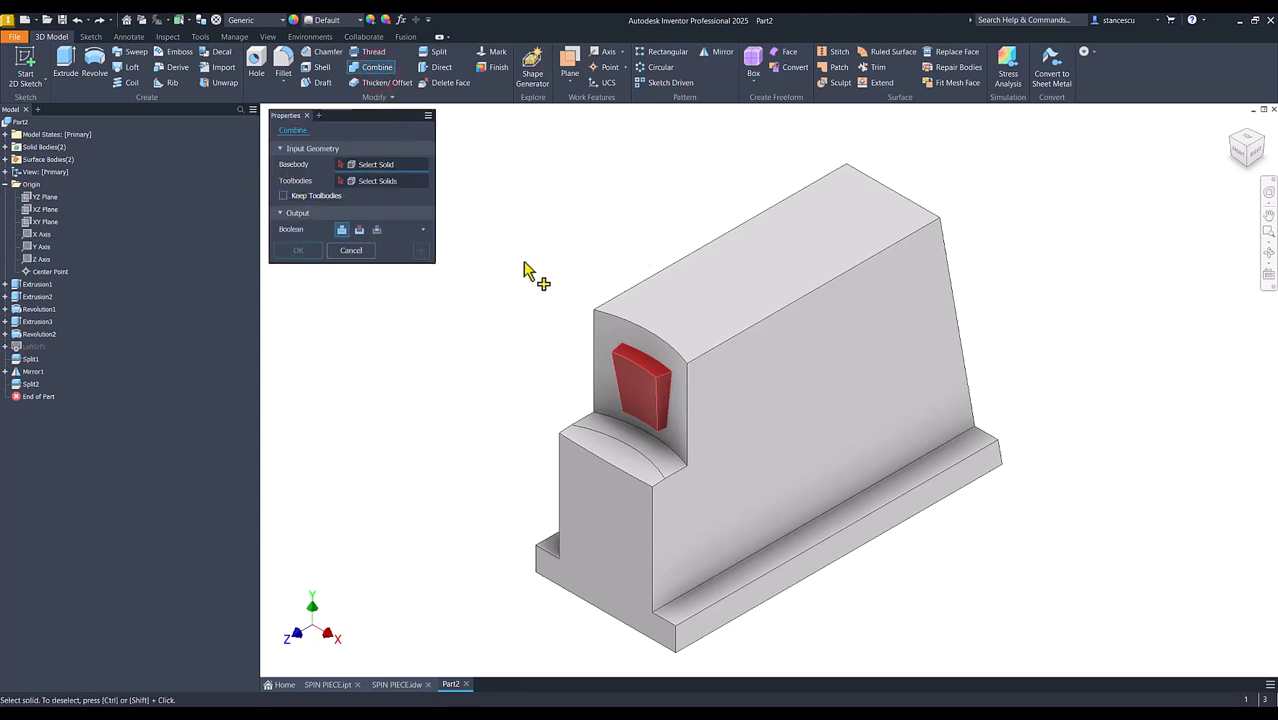
click(765, 240)
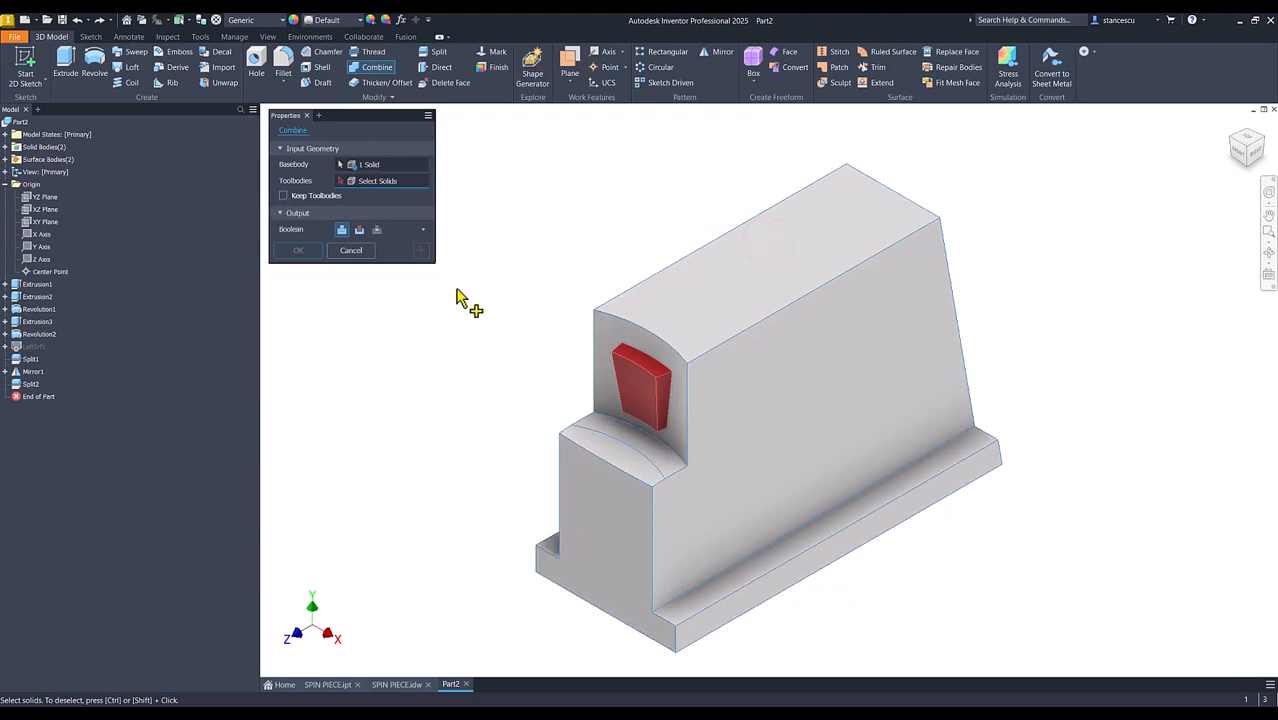
click(640, 374)
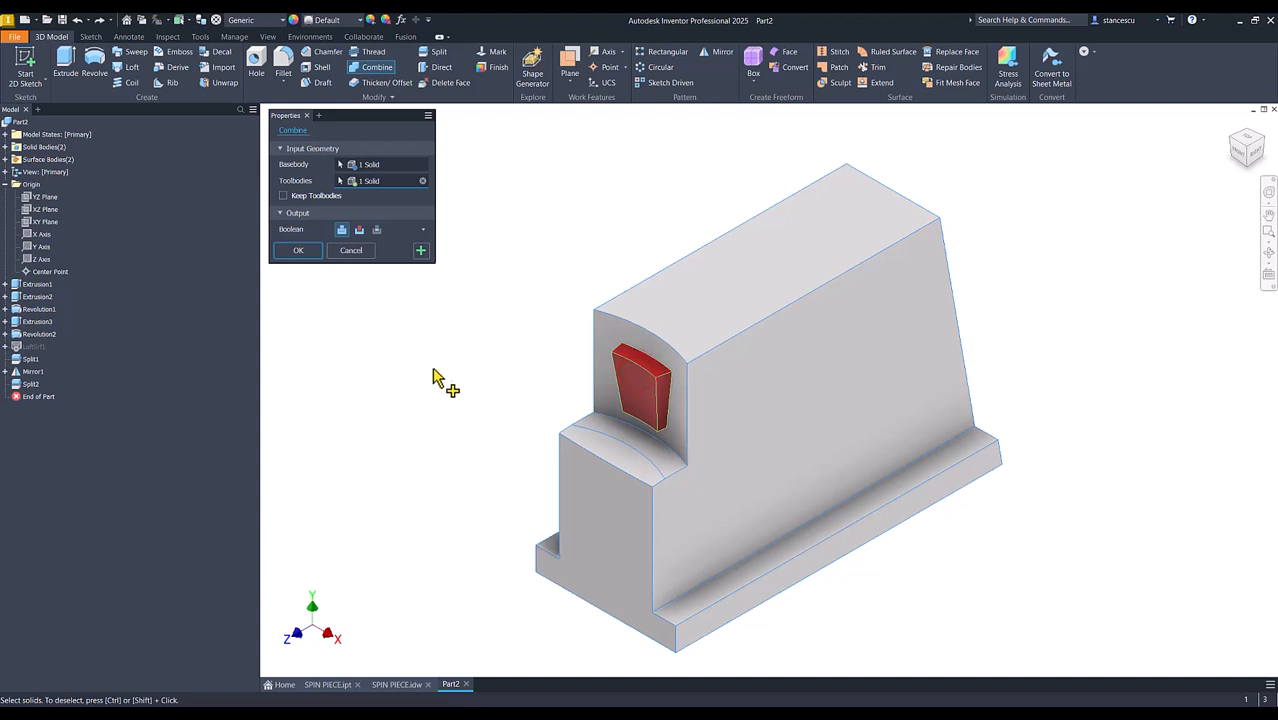
click(298, 251)
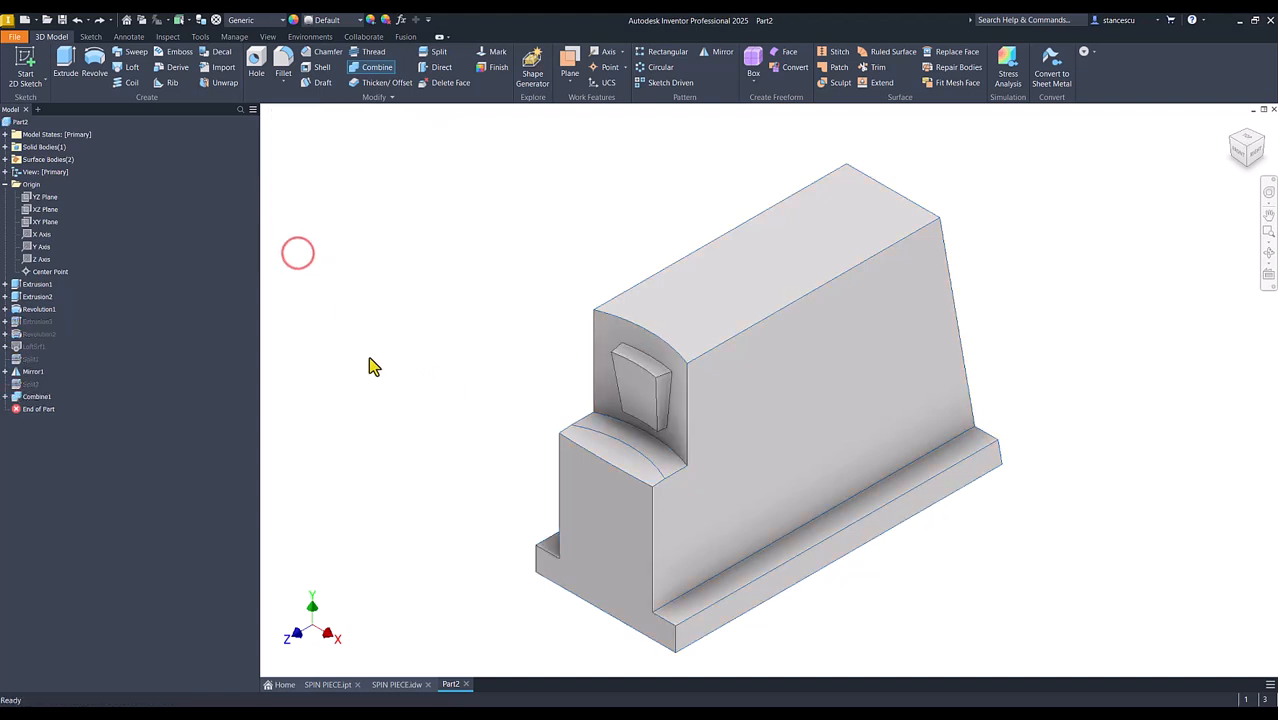
click(6, 147)
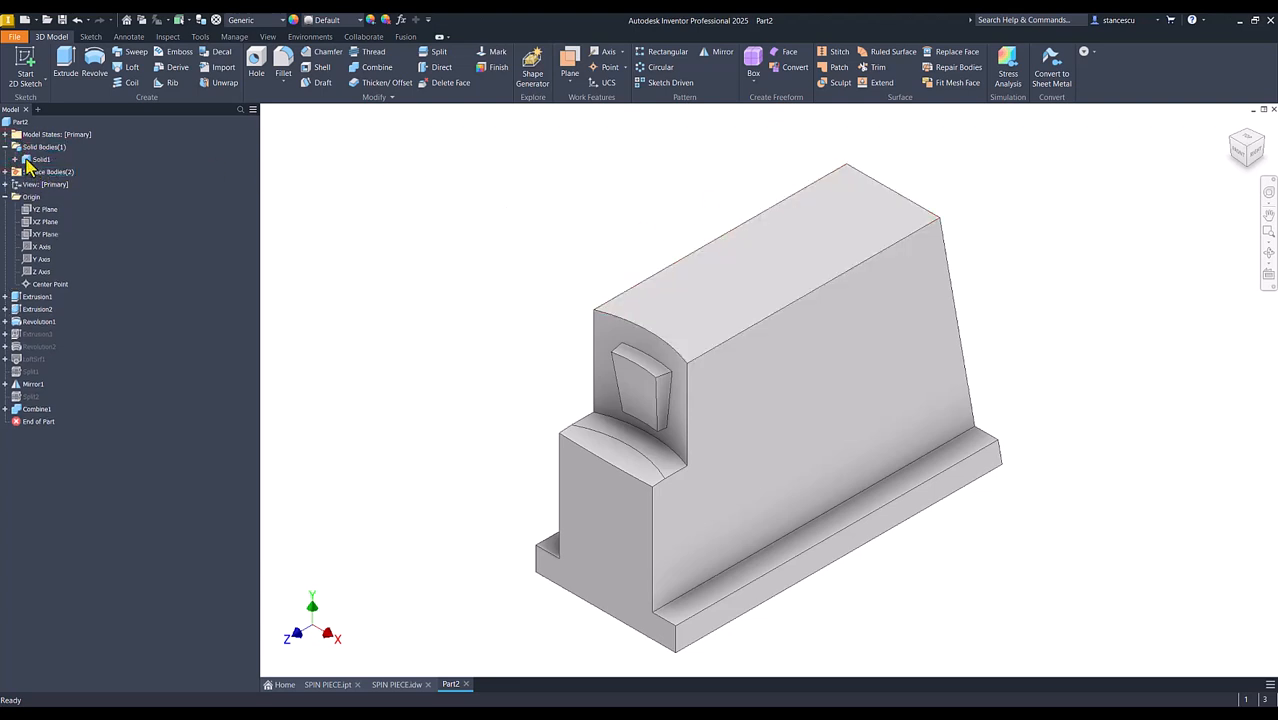
click(6, 147)
click(403, 237)
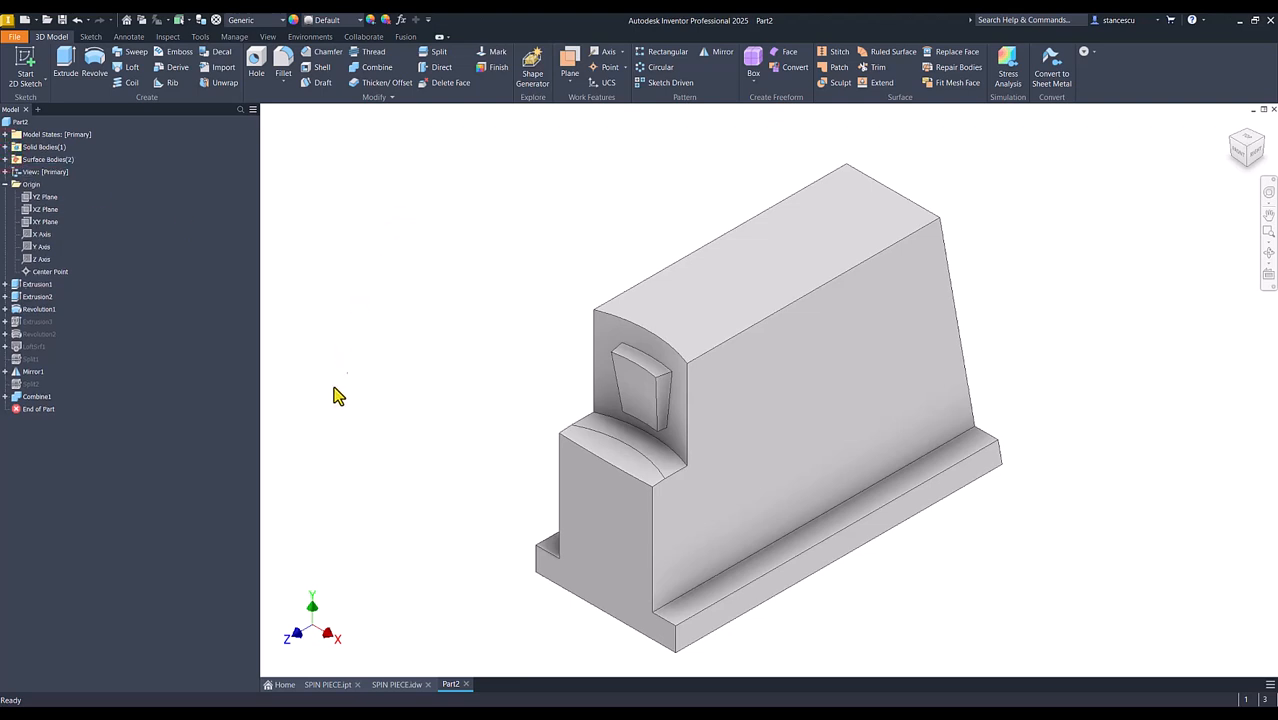
- Check the inclined hole in the SPIN PIECE.idw drawing, then start a sketch on the part's YZ Plane with the graphics sliced
click(396, 684)
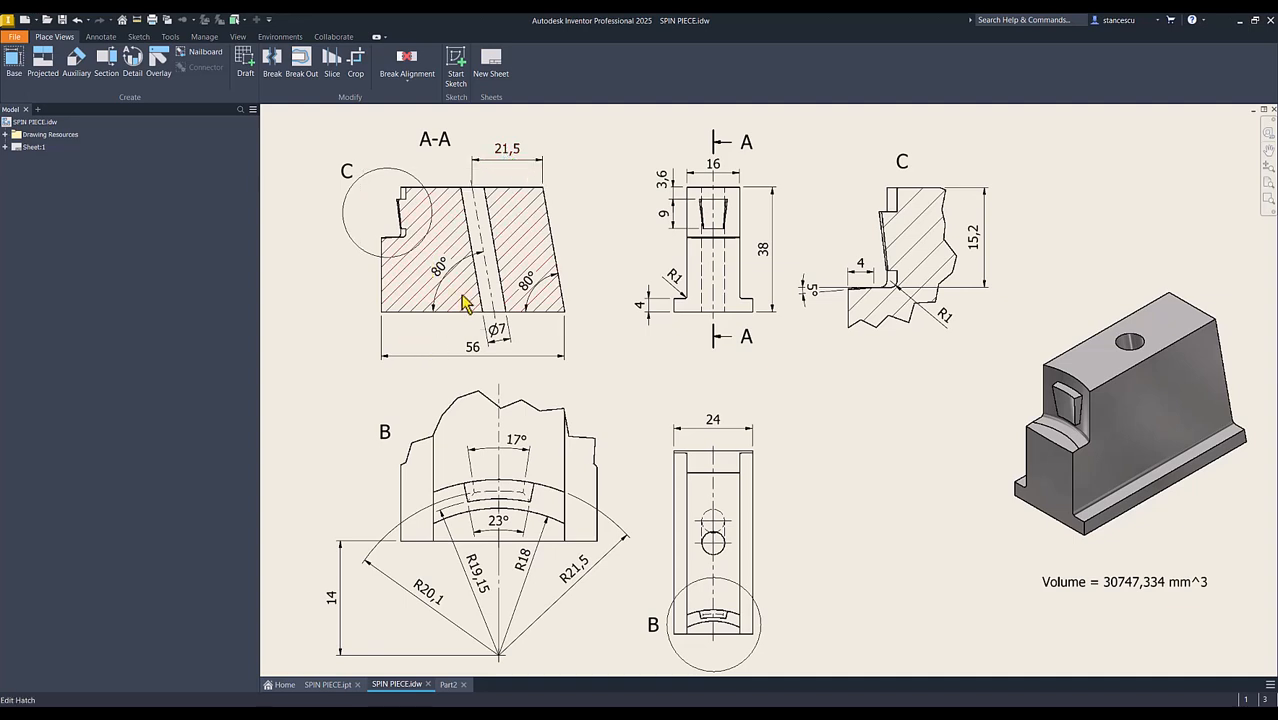
click(446, 686)
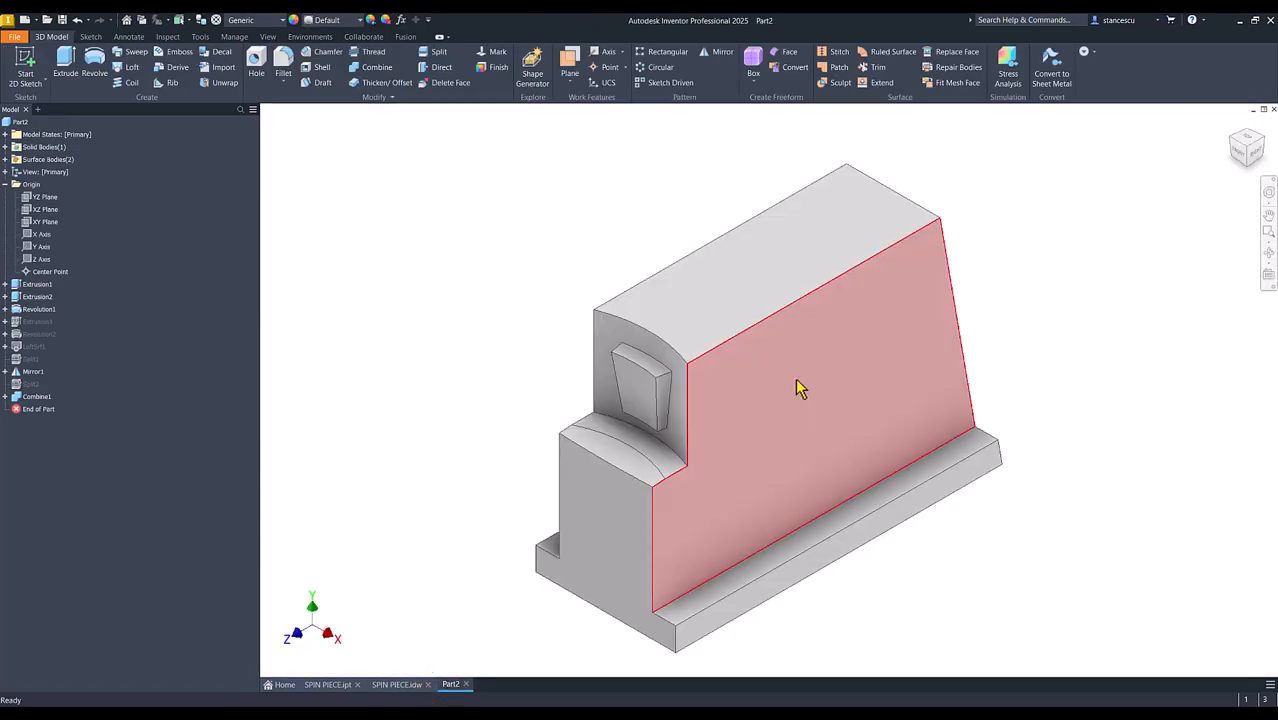
click(44, 197)
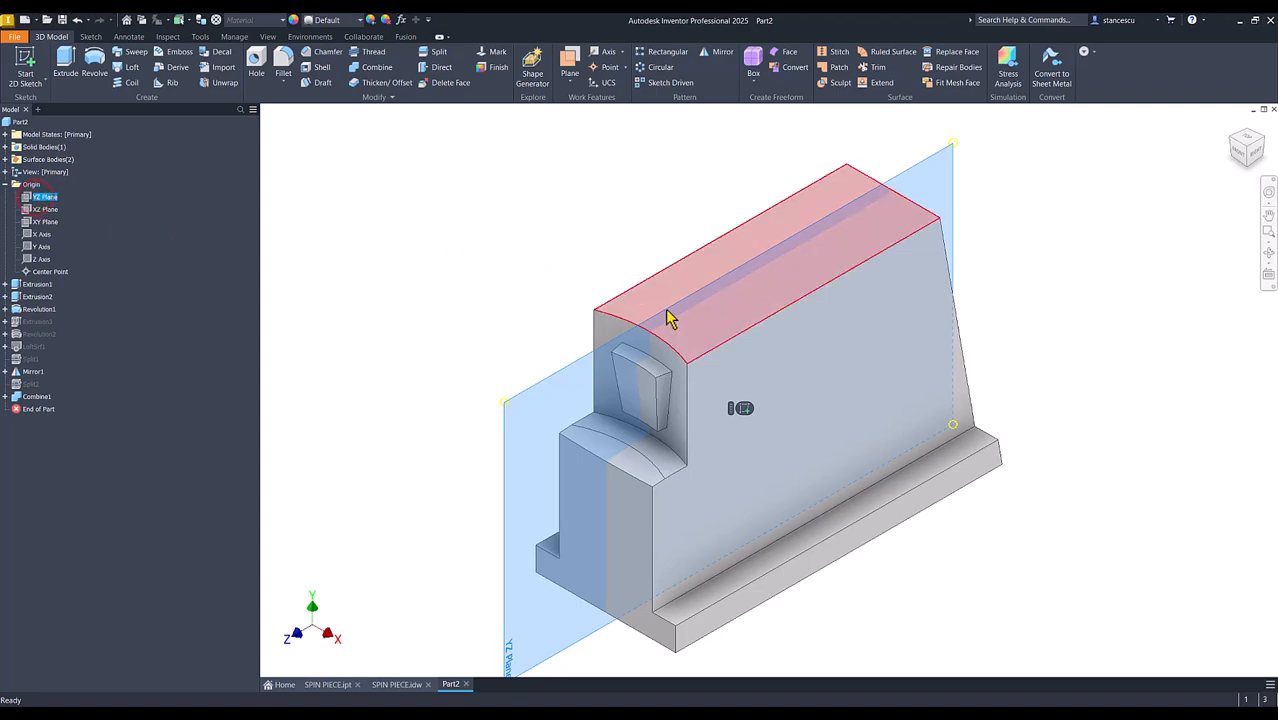
click(743, 416)
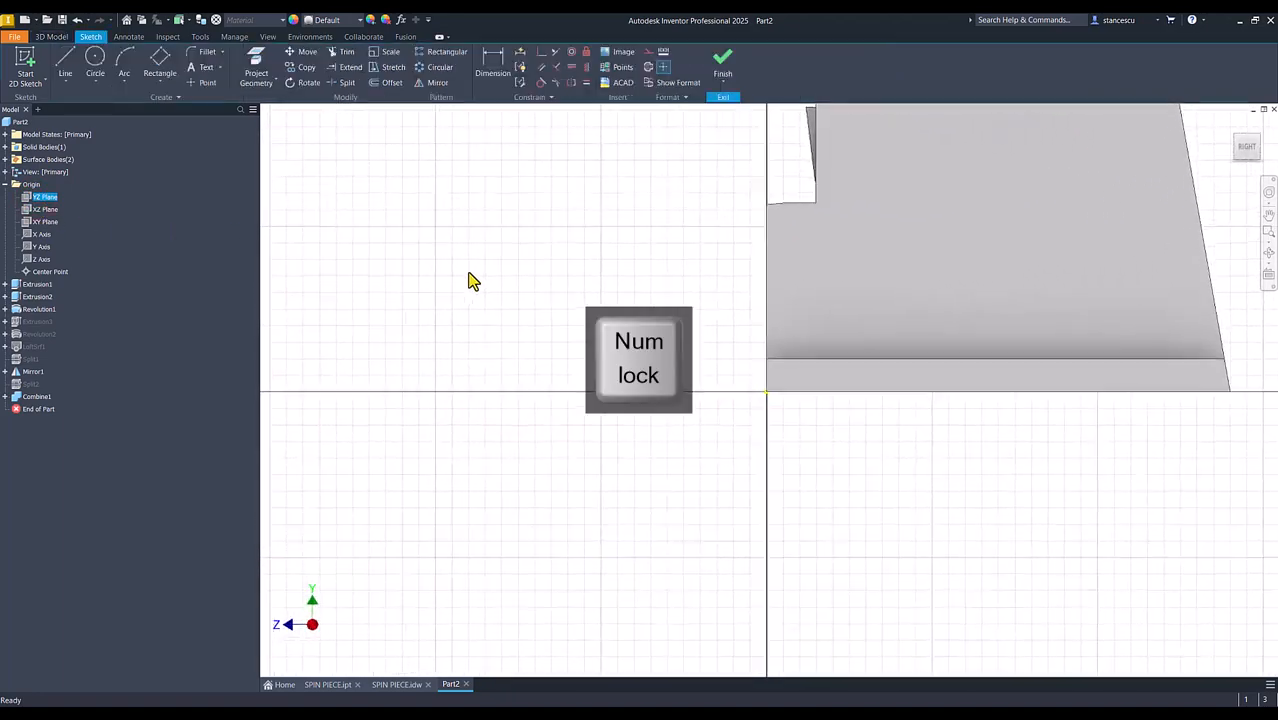
key(F7)
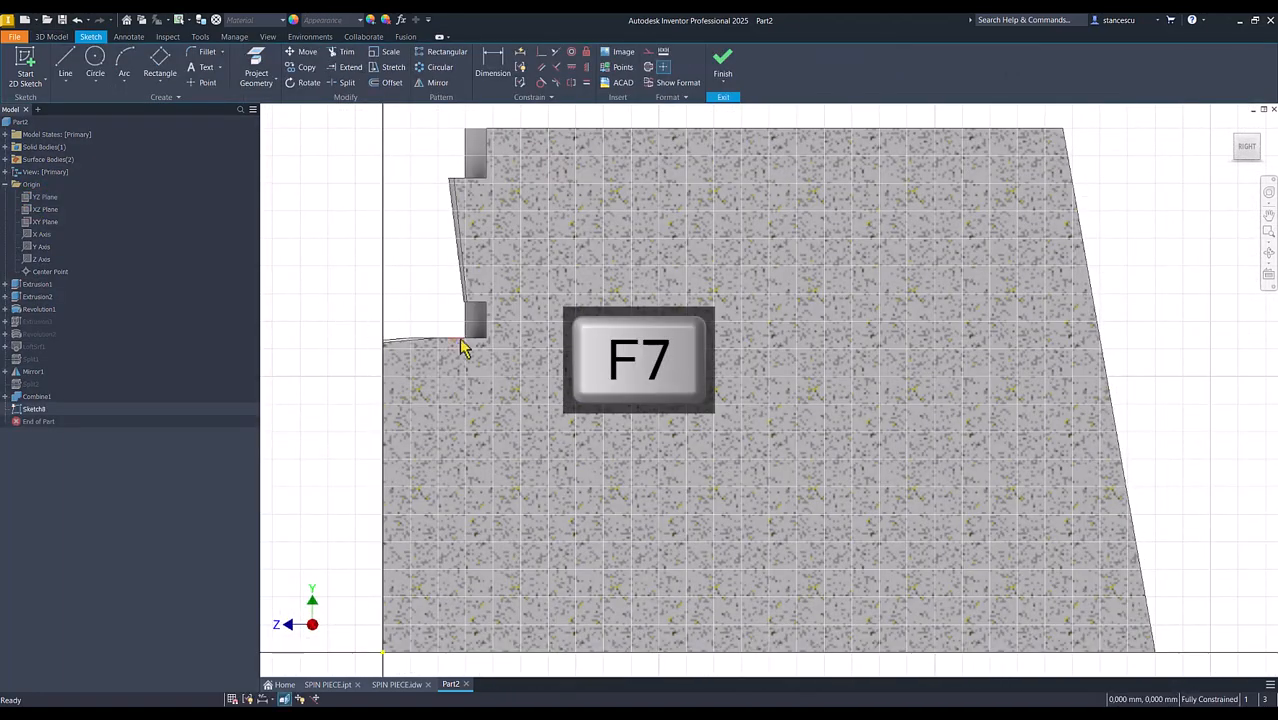
scroll(480, 335, down, 2)
- Sketch a line from the block's top edge down to its base, parallel to the slanted rear edge
click(65, 62)
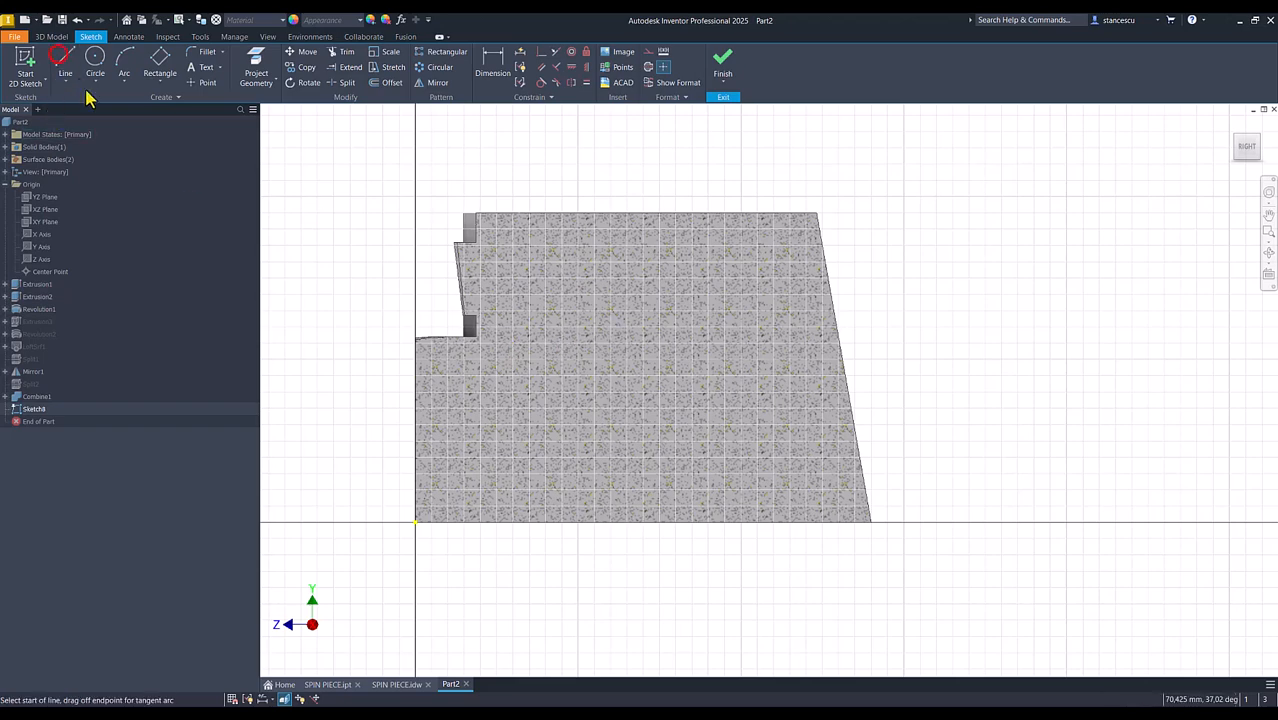
click(670, 214)
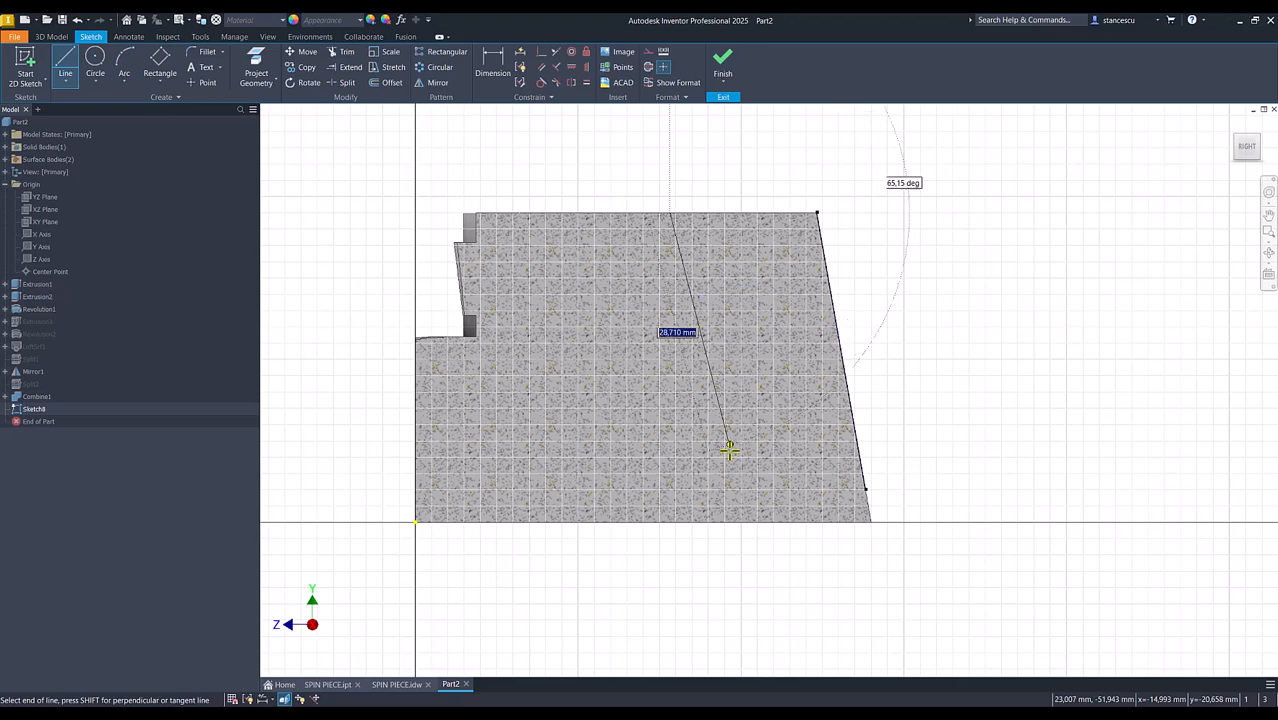
click(725, 521)
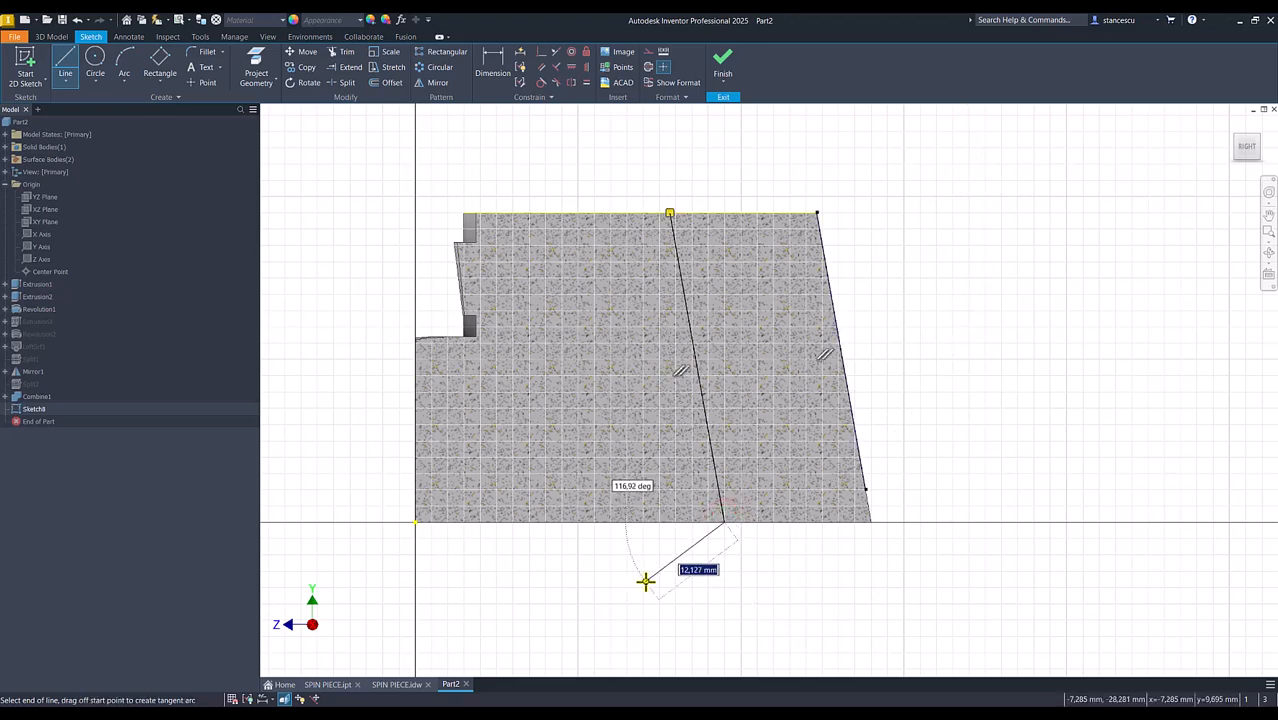
key(Escape)
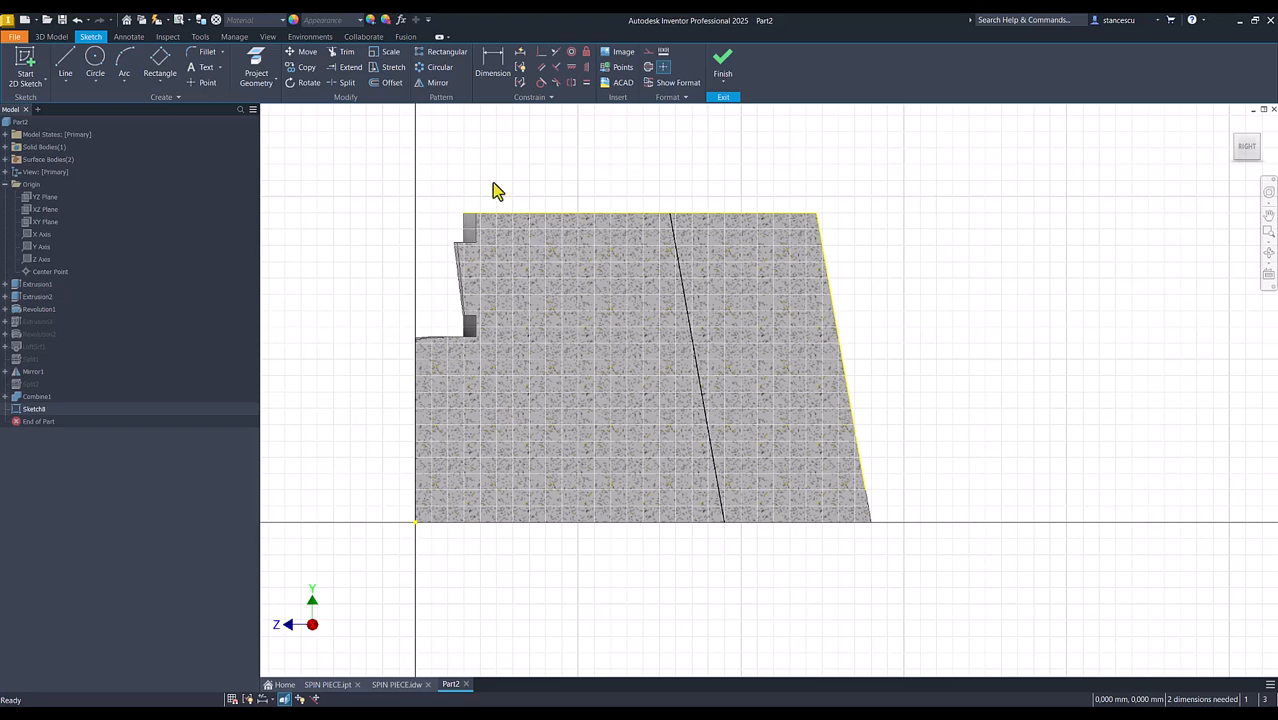
- Dimension the distance from the line's upper endpoint to the block's upper rear corner as 21,5 mm
click(492, 64)
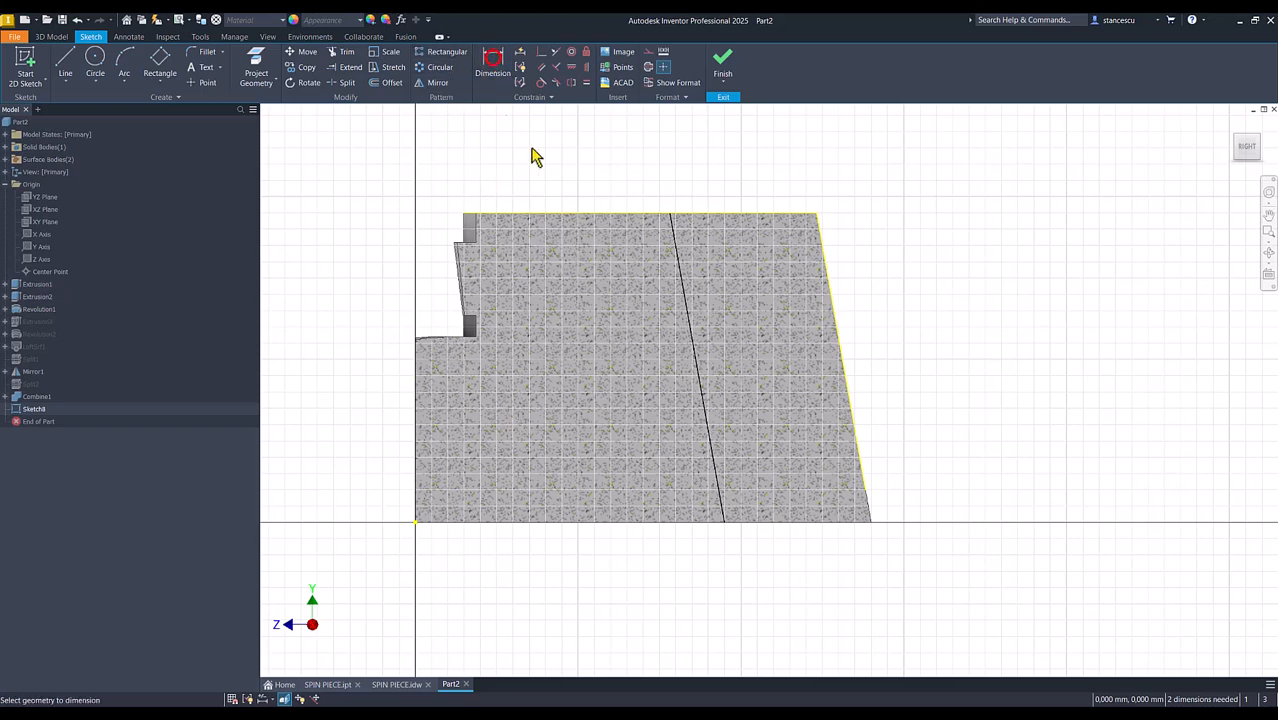
click(669, 214)
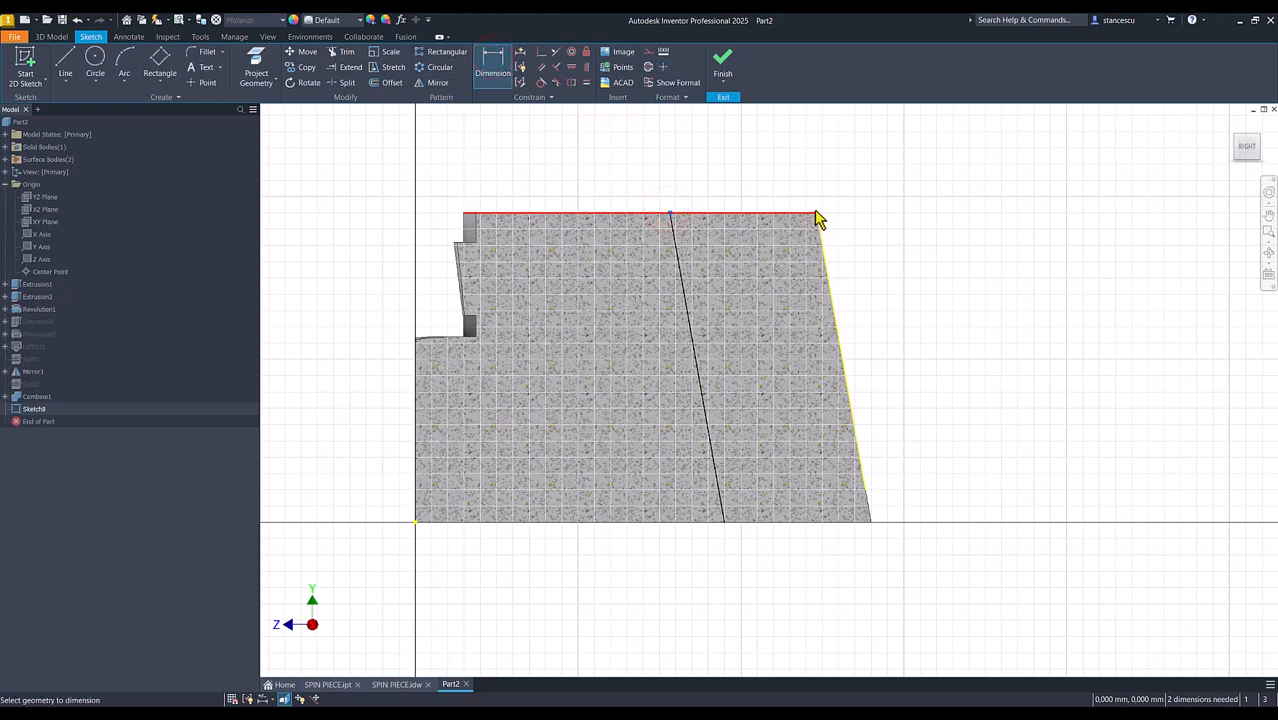
click(815, 214)
click(724, 177)
text(21,5)
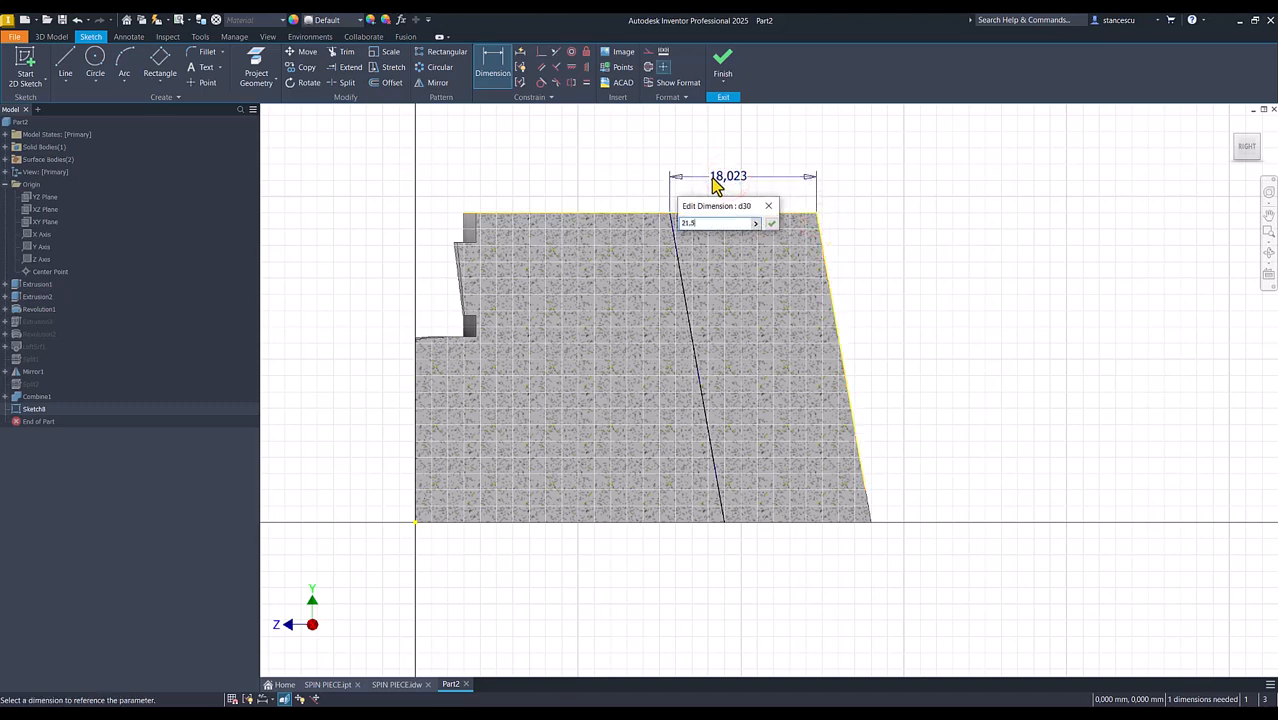
key(Return)
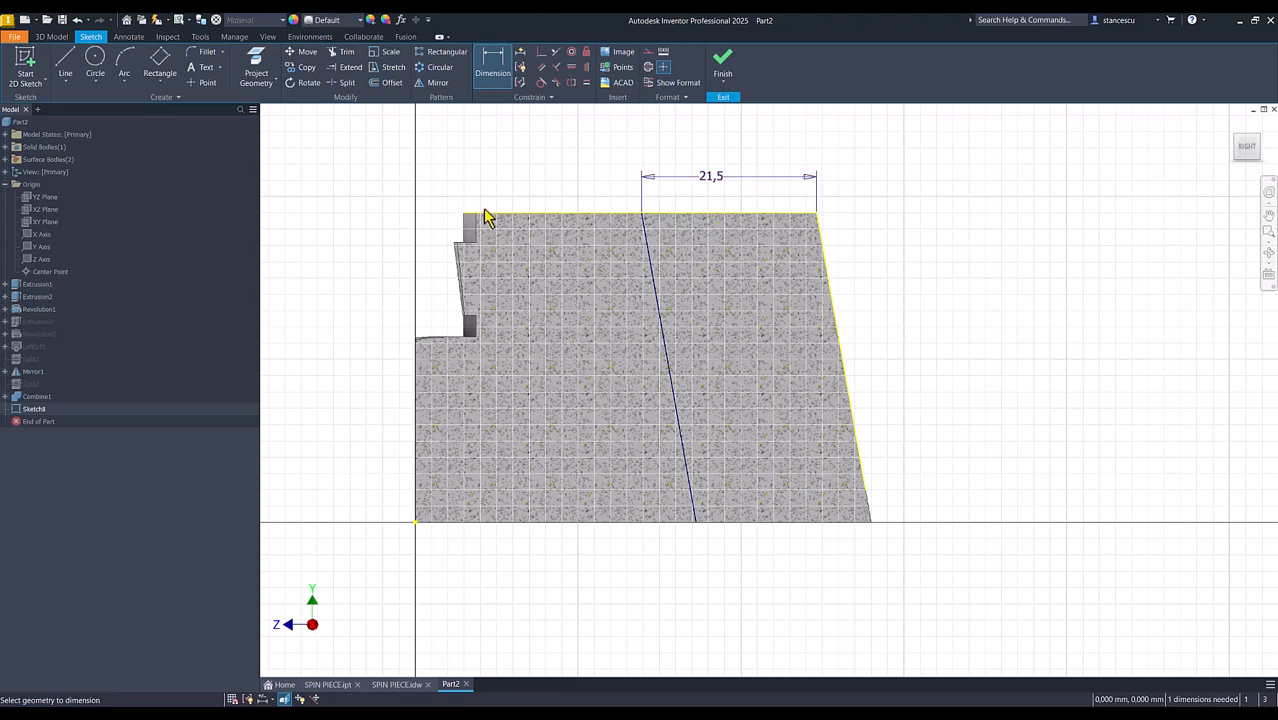
- Sketch a narrow three-point rectangle beside the slanted line, parallel to it and extending past the block's top and base
click(161, 66)
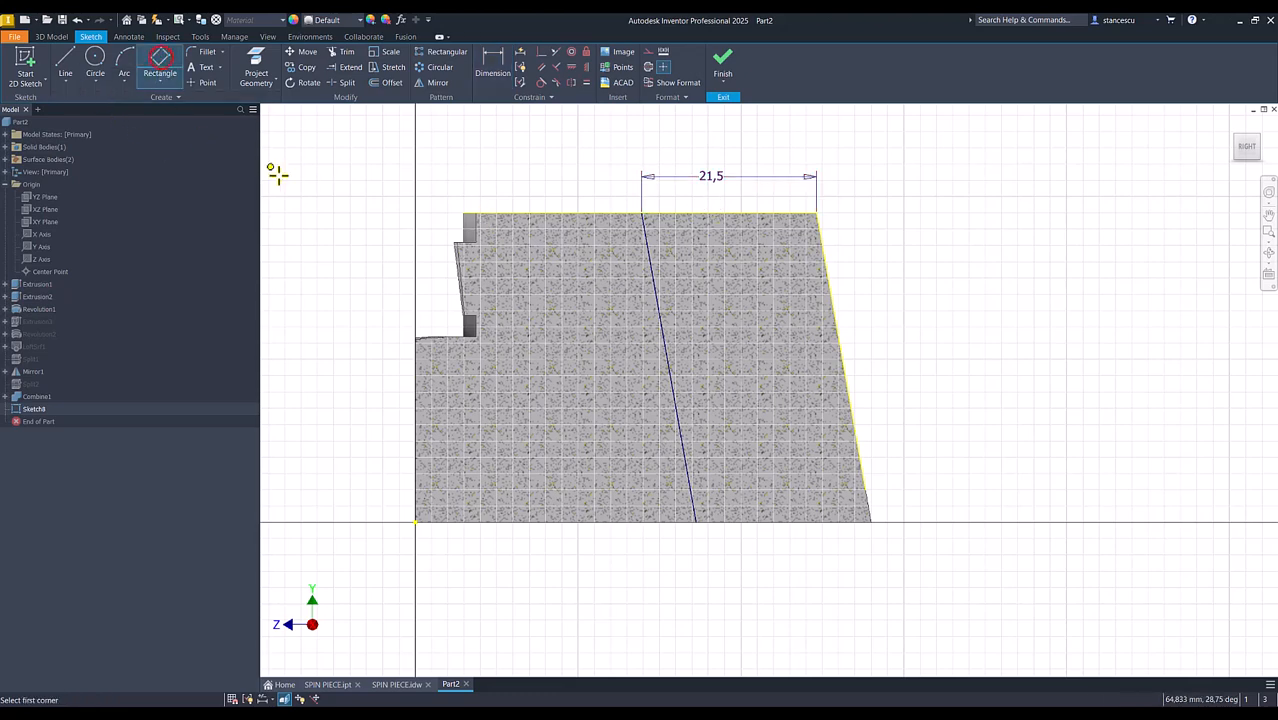
click(600, 192)
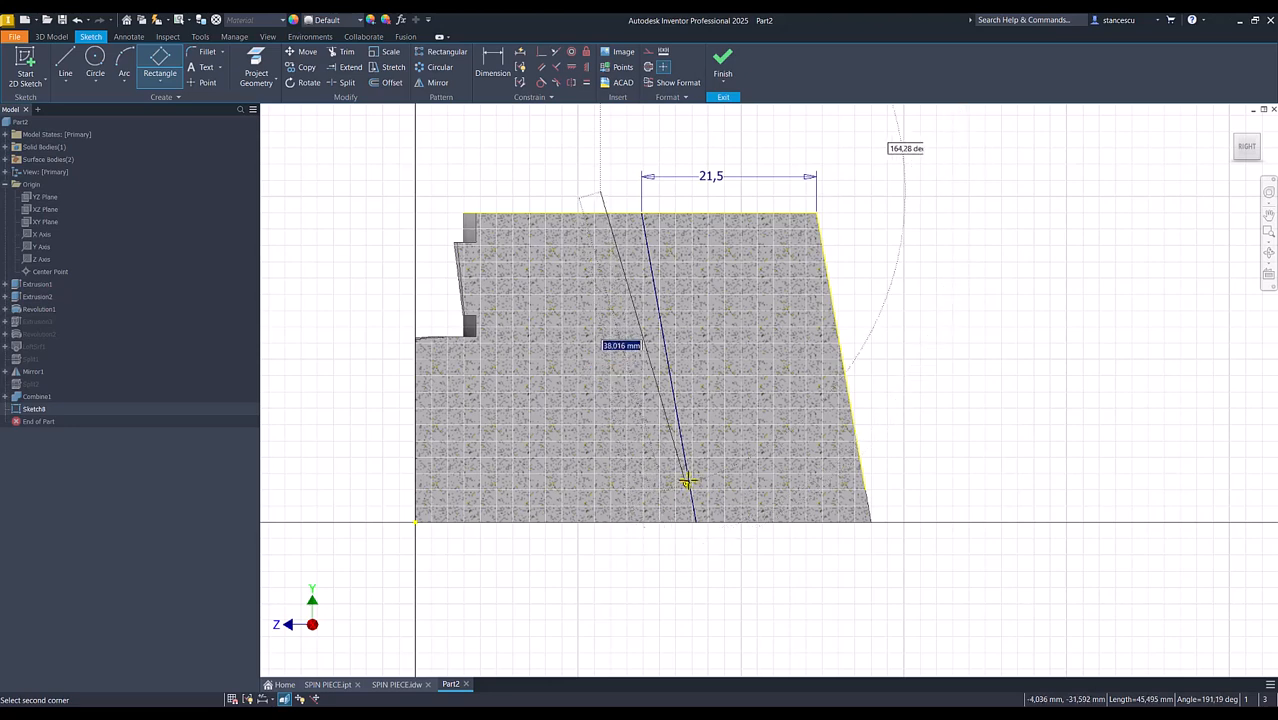
click(660, 543)
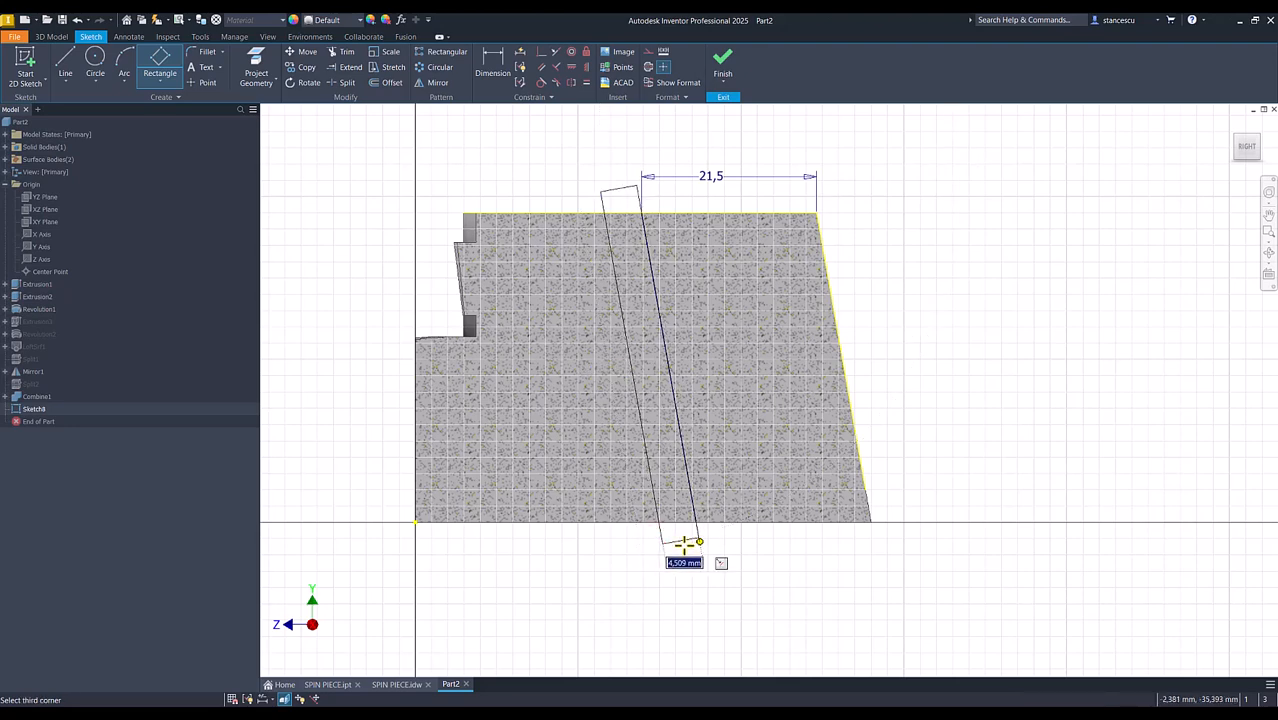
click(682, 543)
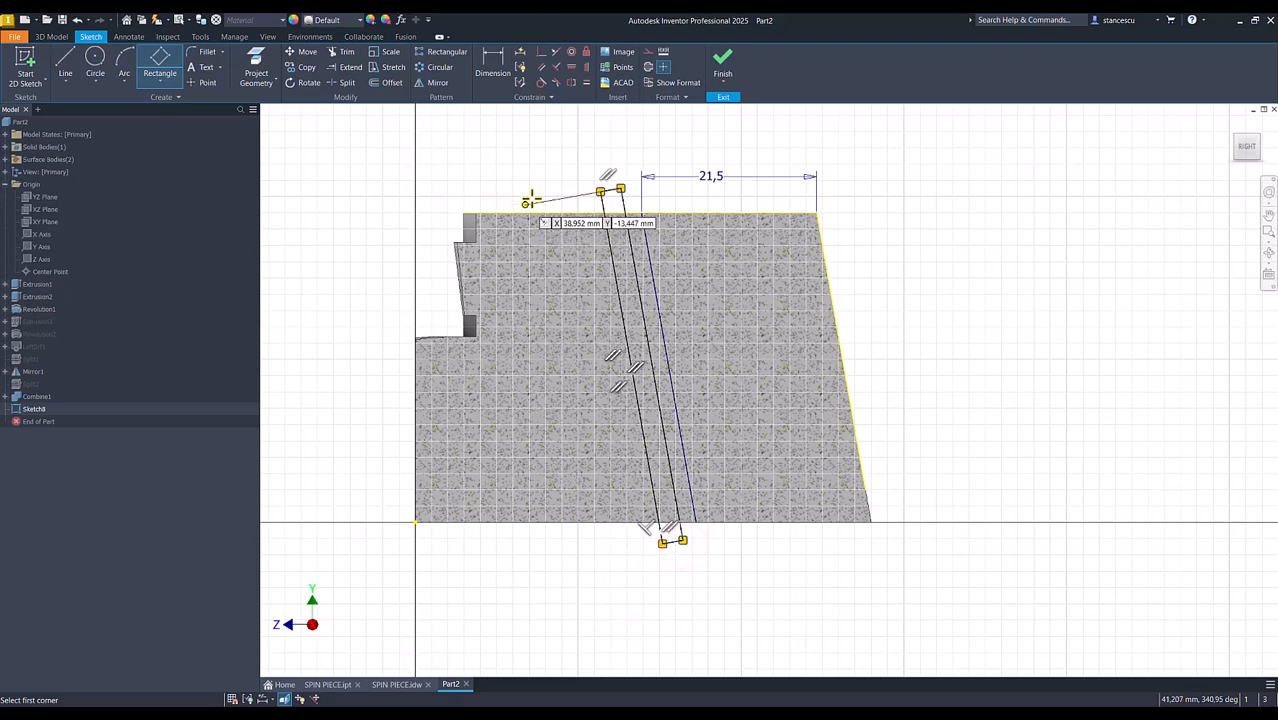
- Make the rectangle's long side nearest the slanted line collinear with that line
click(556, 52)
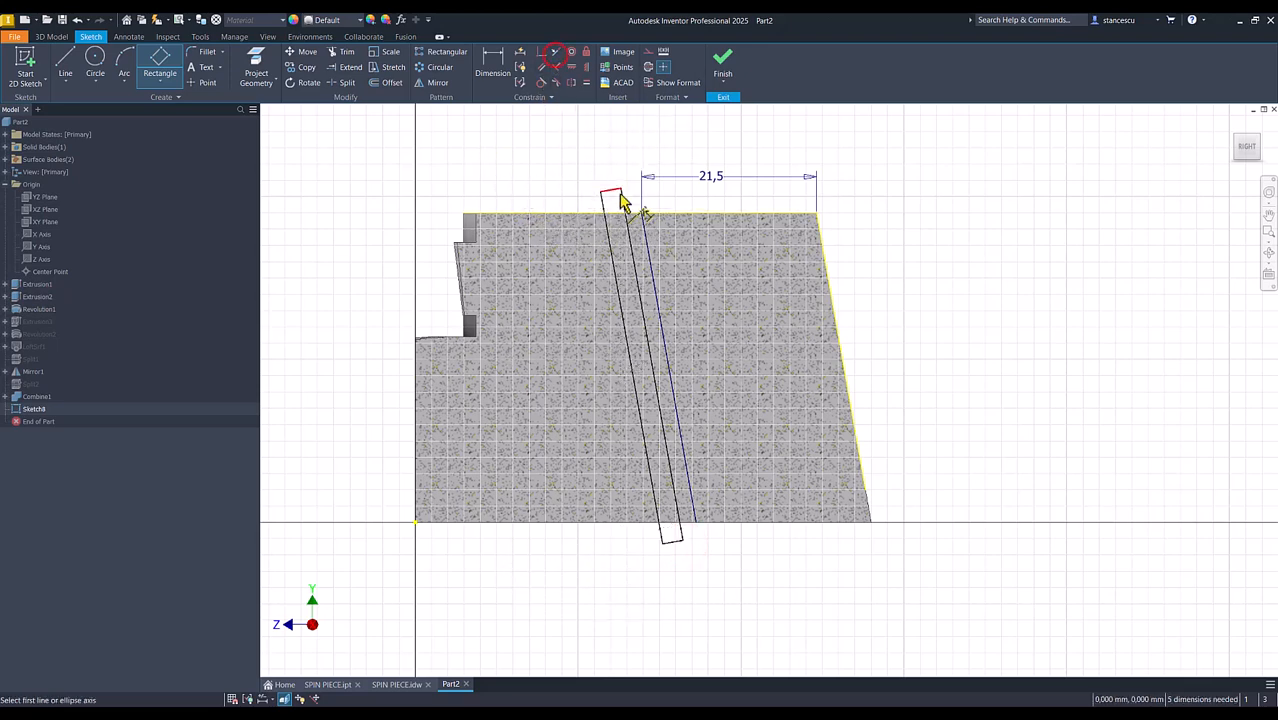
click(630, 245)
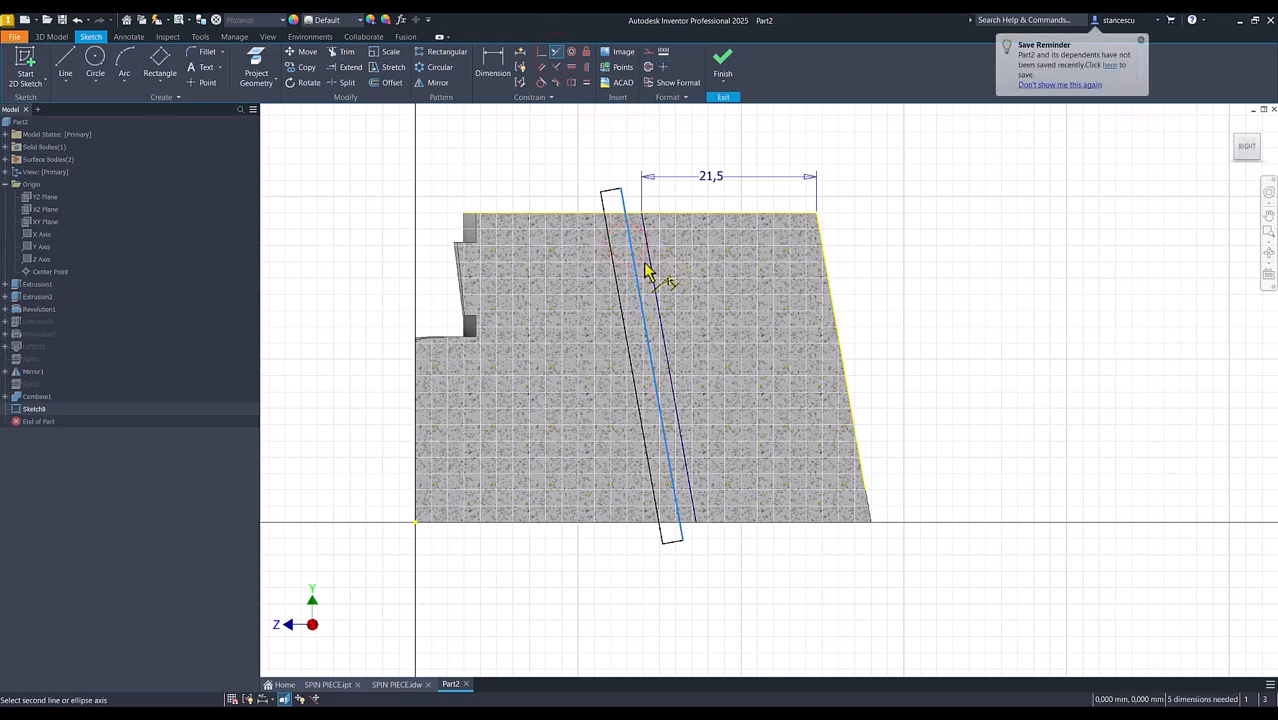
click(648, 271)
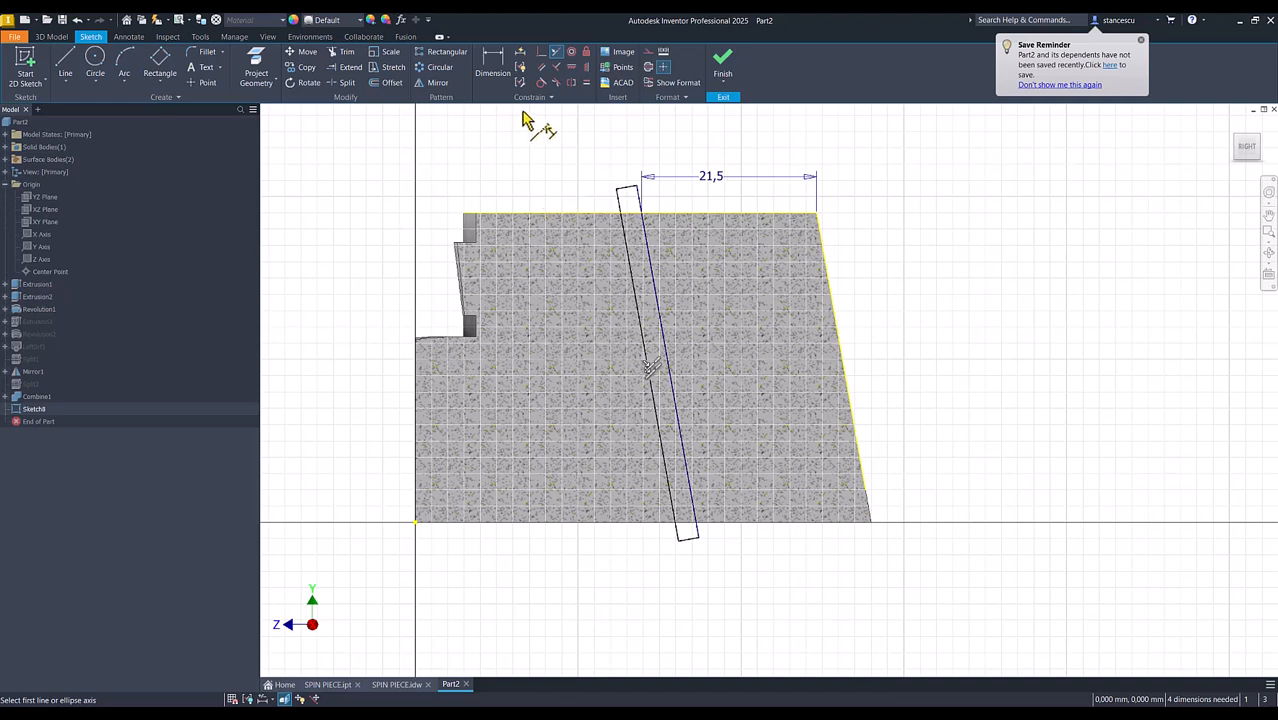
key(Escape)
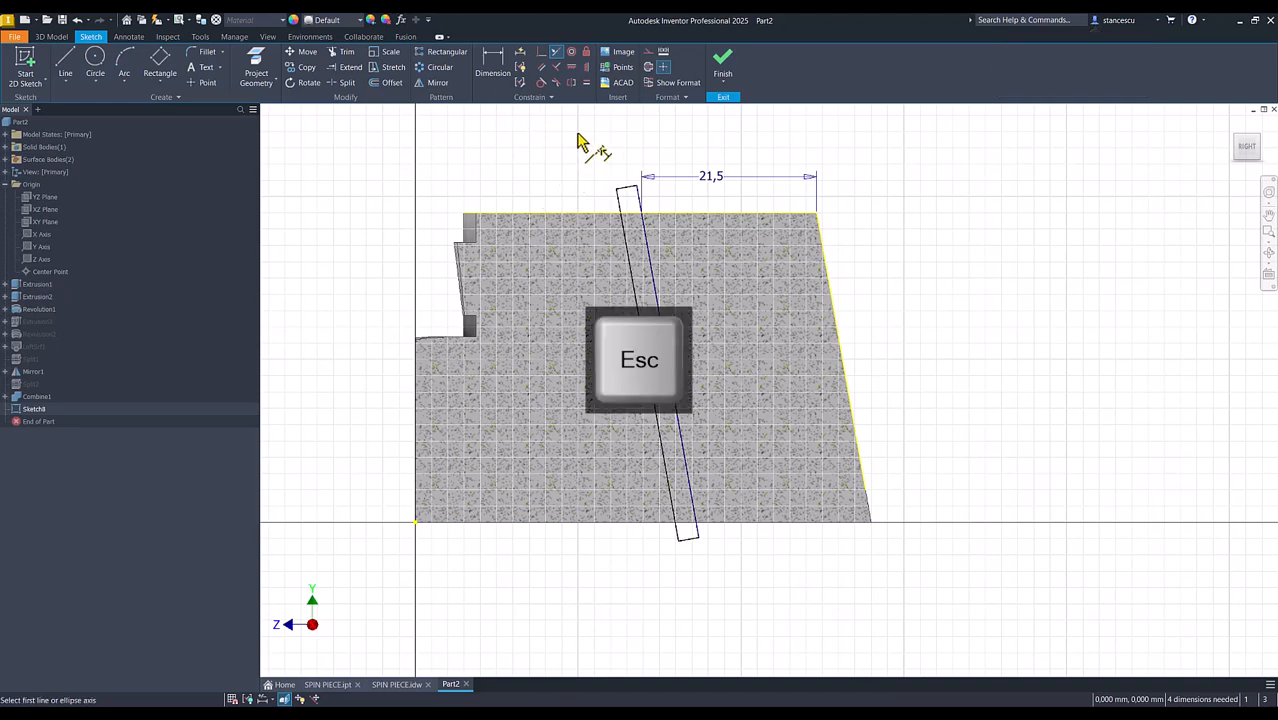
- Convert the rectangle's long side lying on the slanted line into a centerline
click(634, 189)
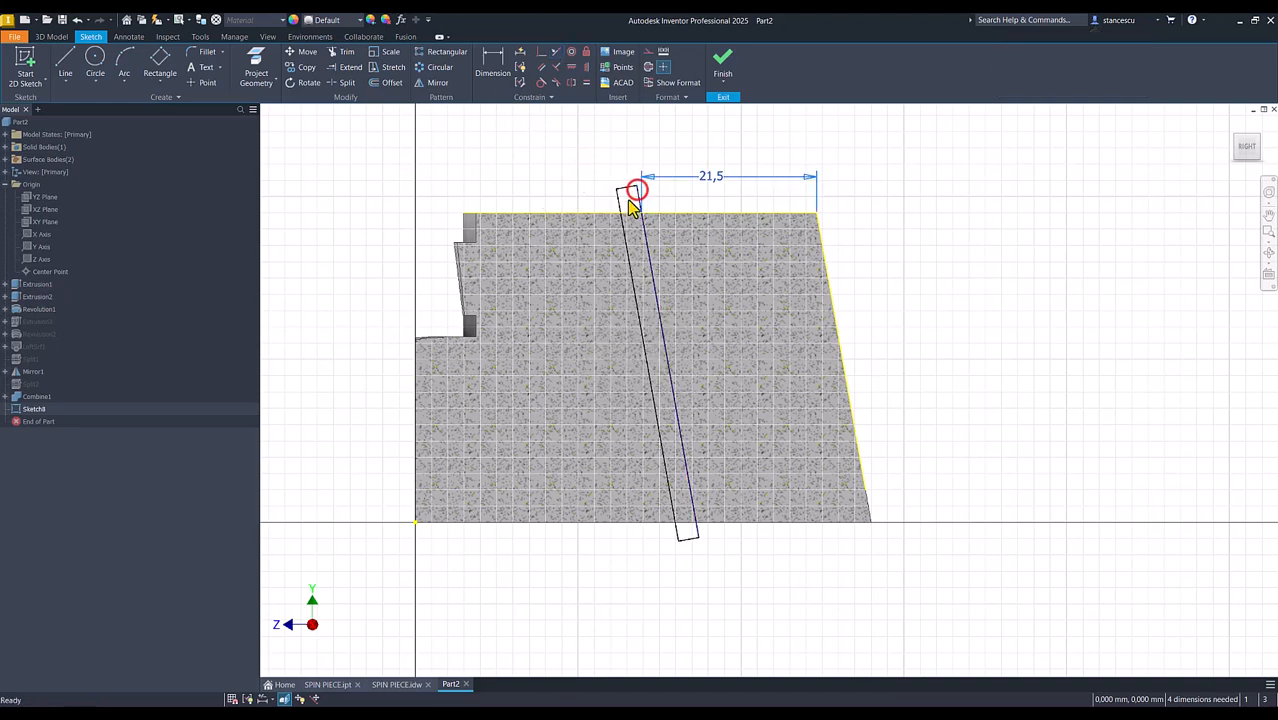
click(647, 260)
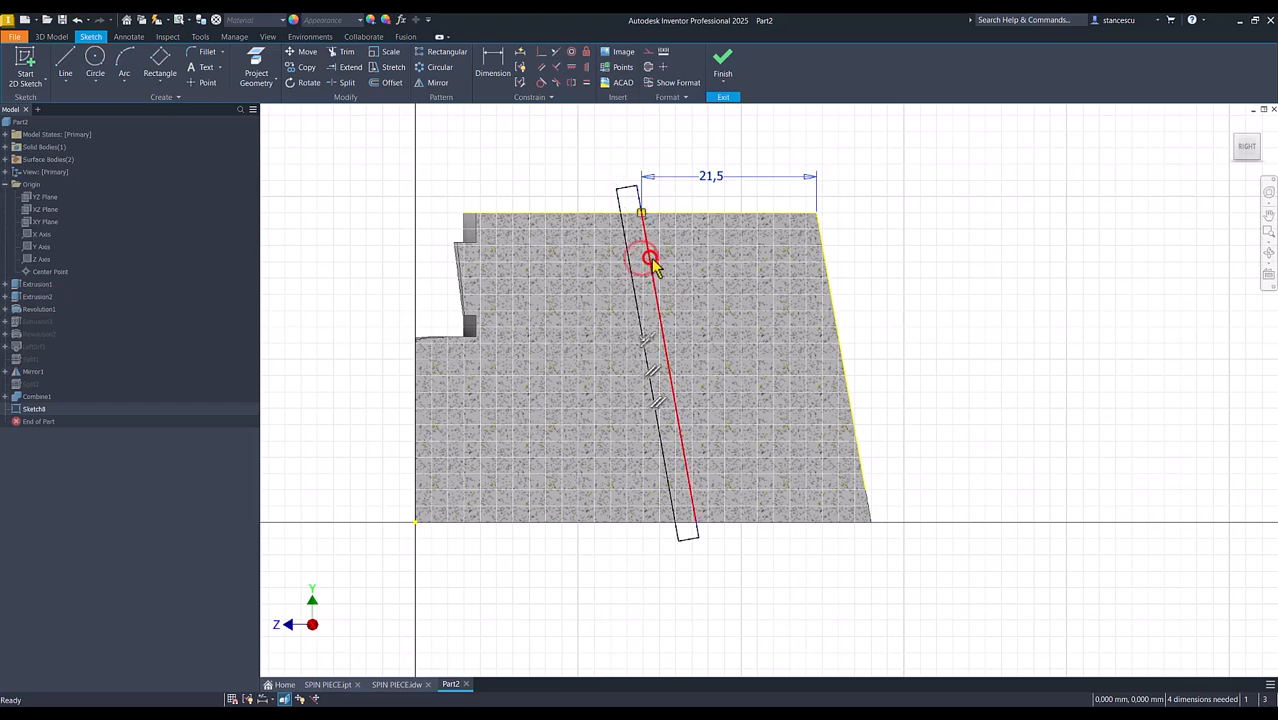
click(634, 198)
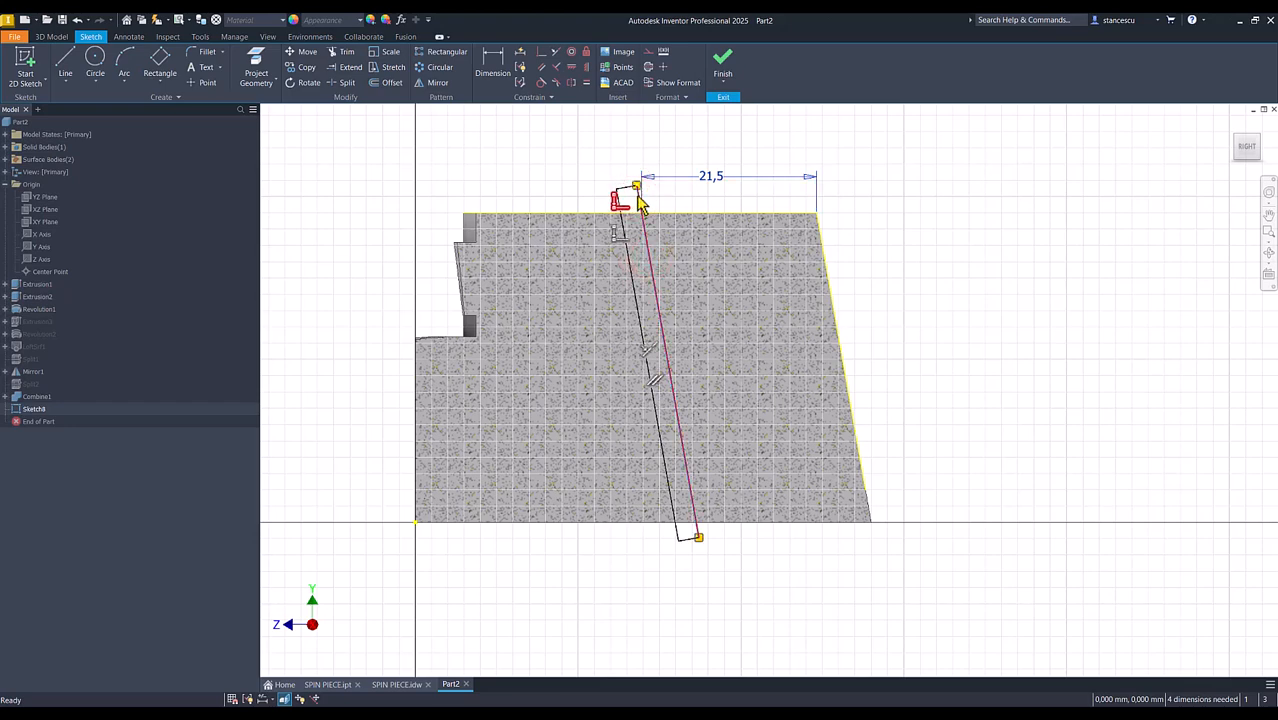
click(556, 143)
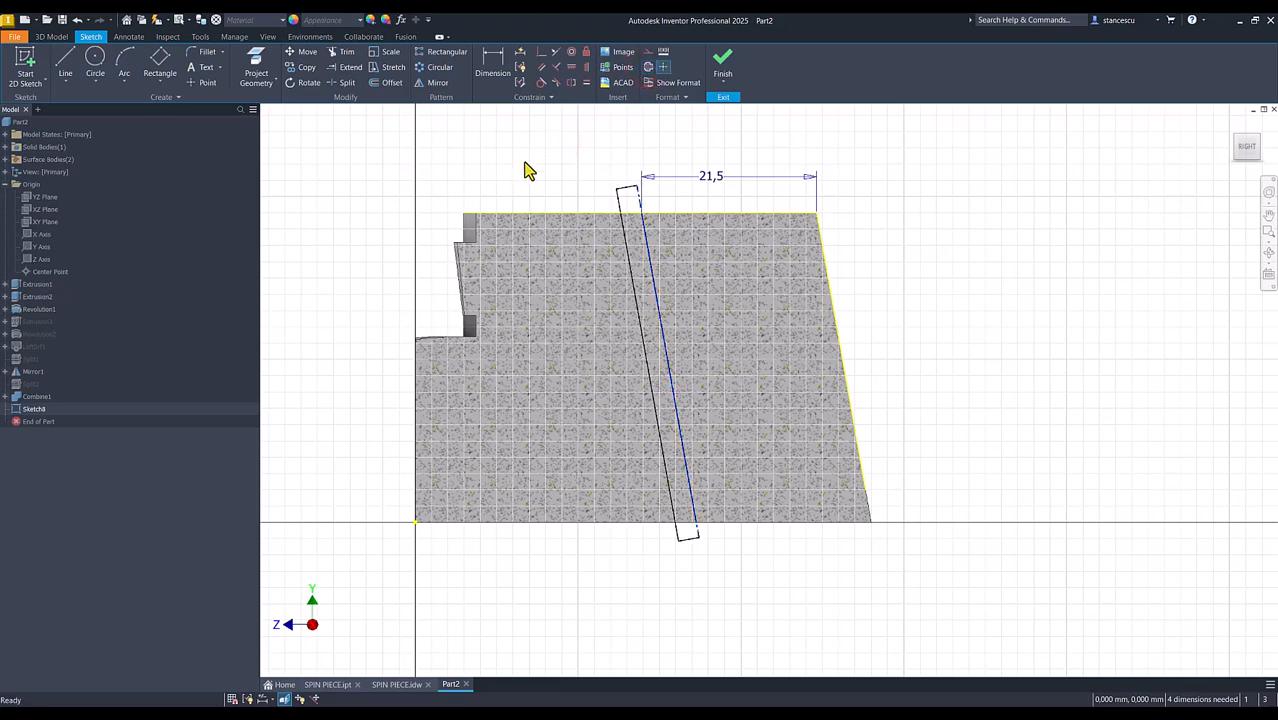
- Stretch both short ends of the rectangle farther beyond the block's top edge and base
drag(619, 192, 611, 160)
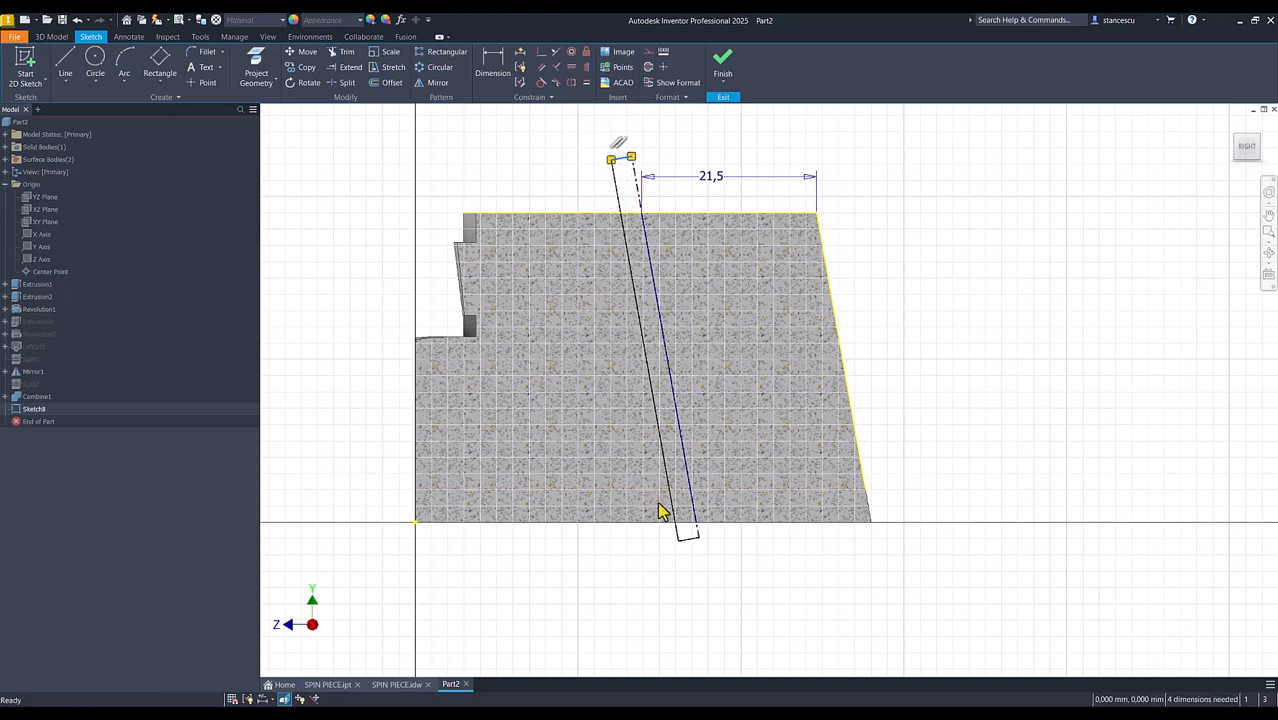
mouse_move(688, 538)
mouse_down()
mouse_move(696, 562)
mouse_move(681, 556)
mouse_up()
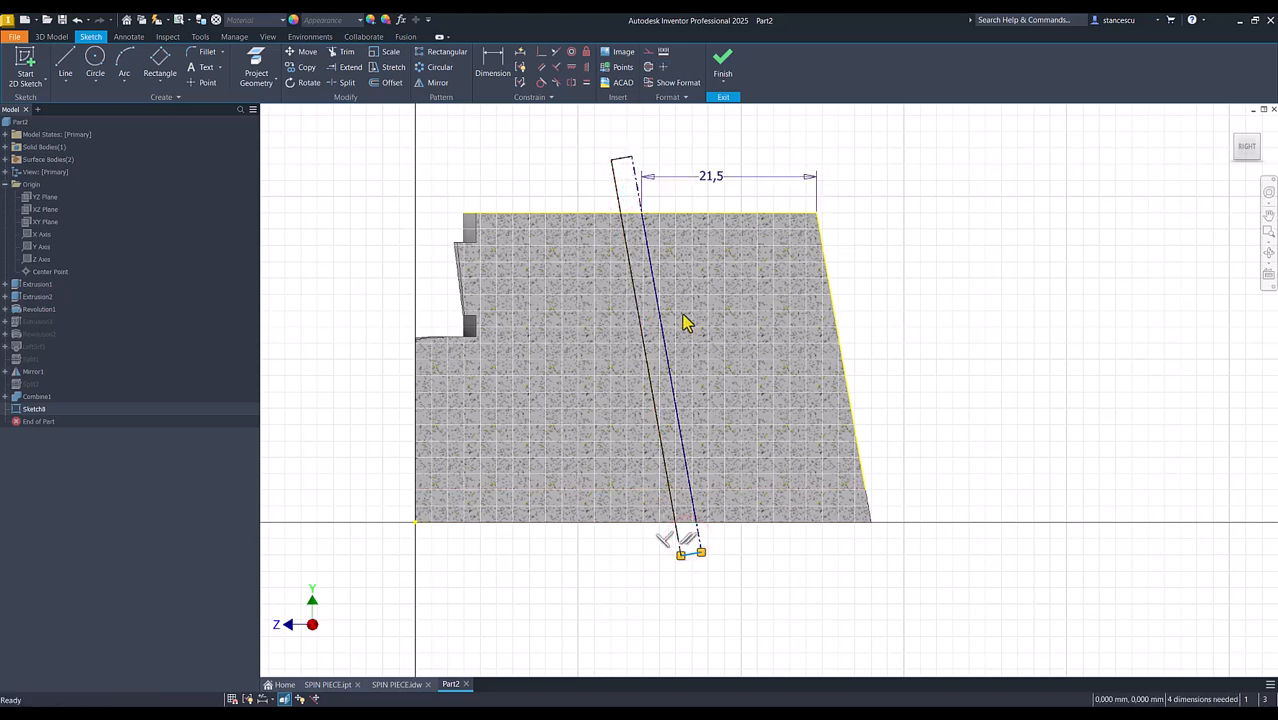
click(548, 150)
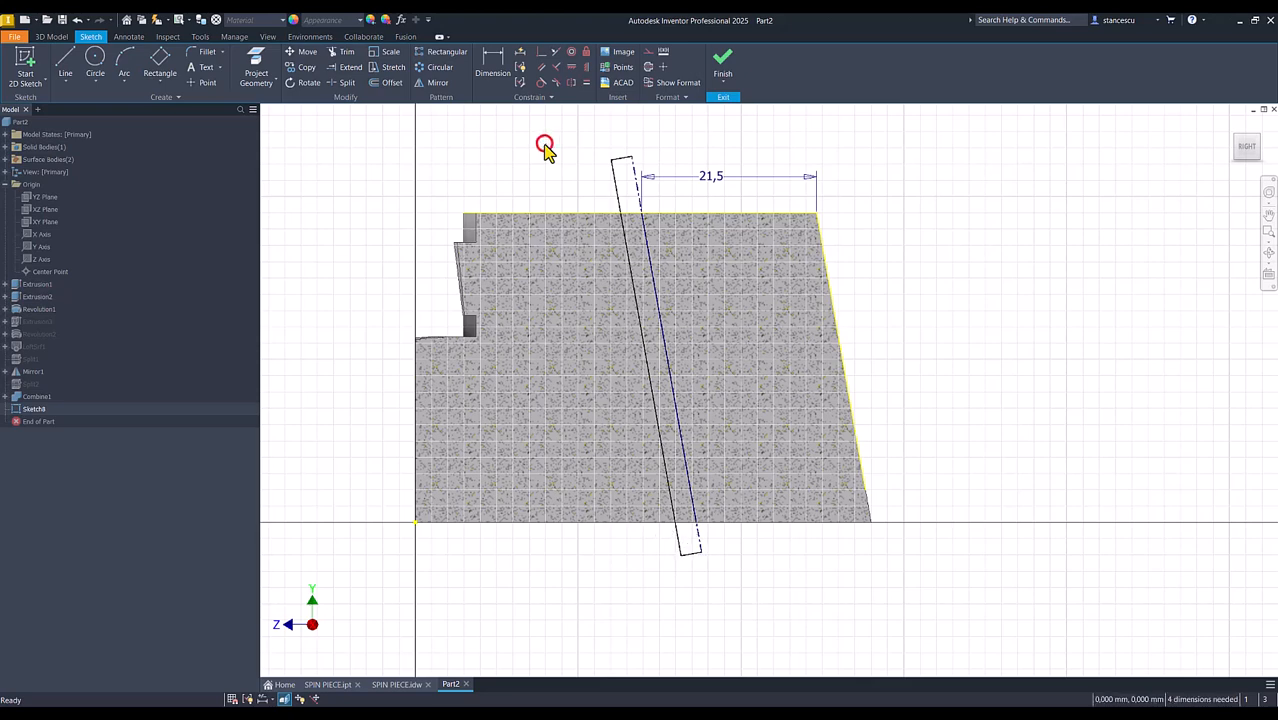
- Dimension the rectangle's width from the centerline to its opposite long side as a 7 mm diameter
click(500, 74)
click(624, 172)
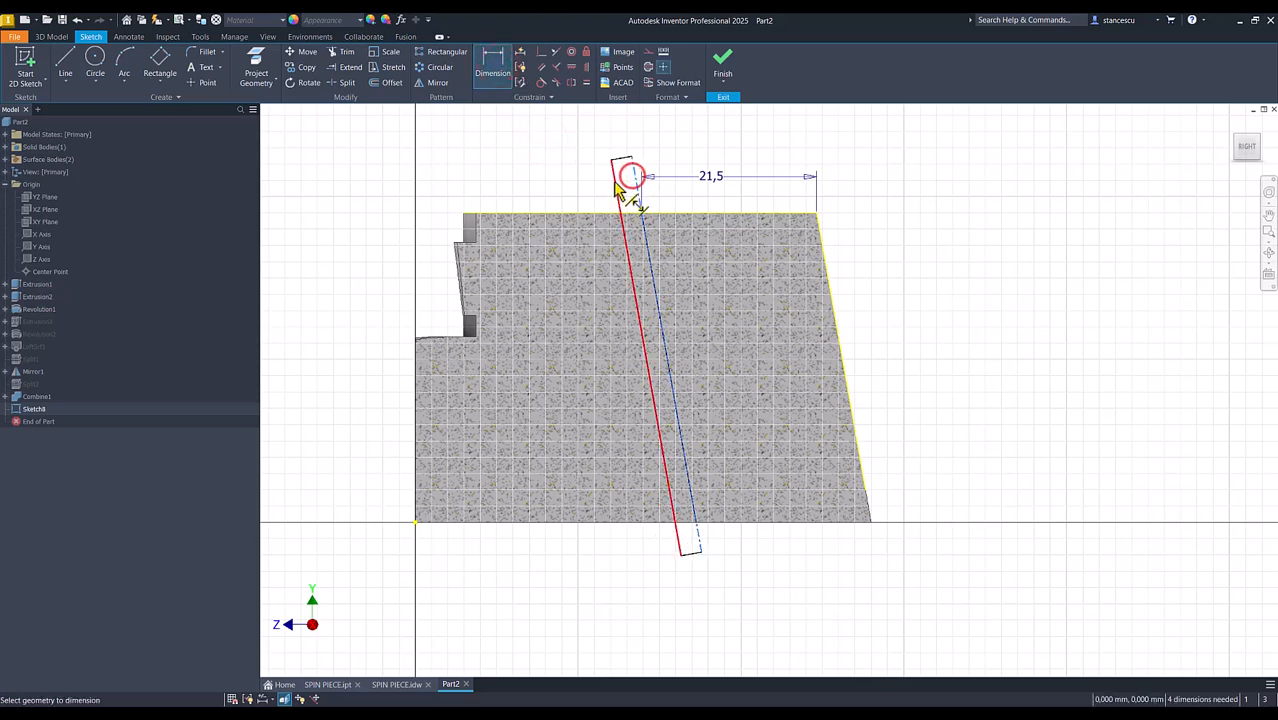
click(612, 178)
click(623, 128)
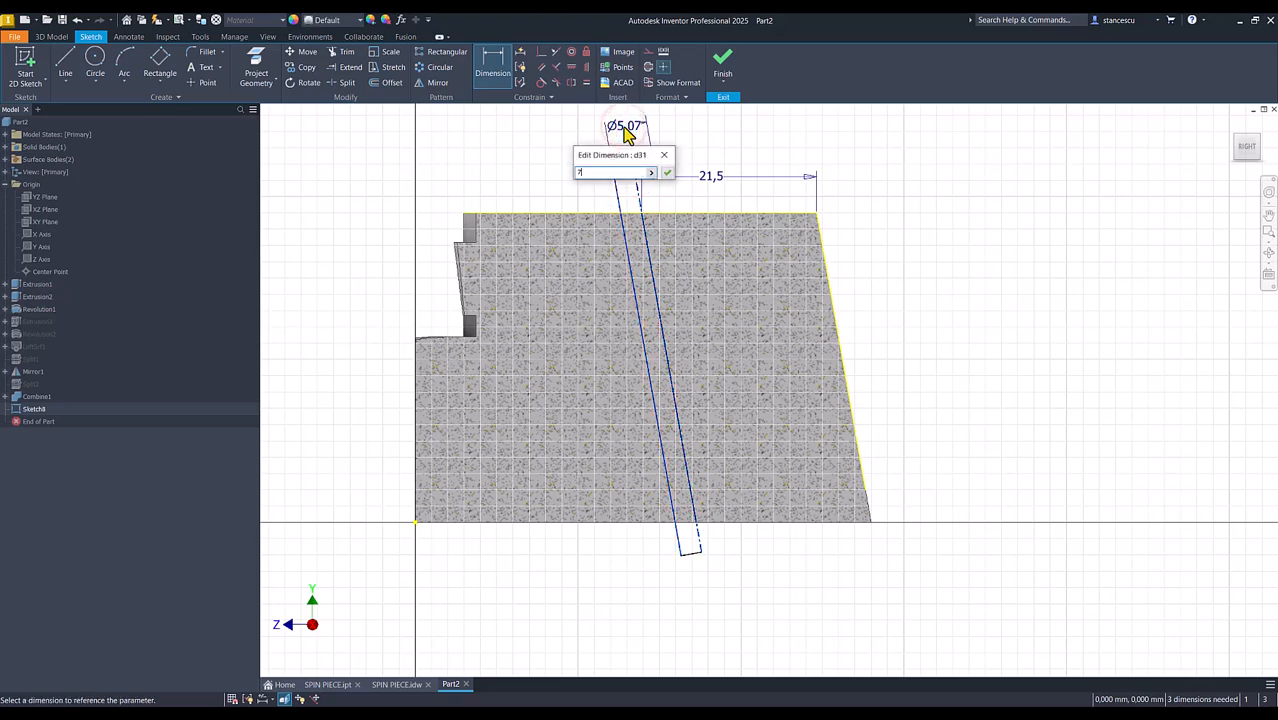
text(7)
key(Return)
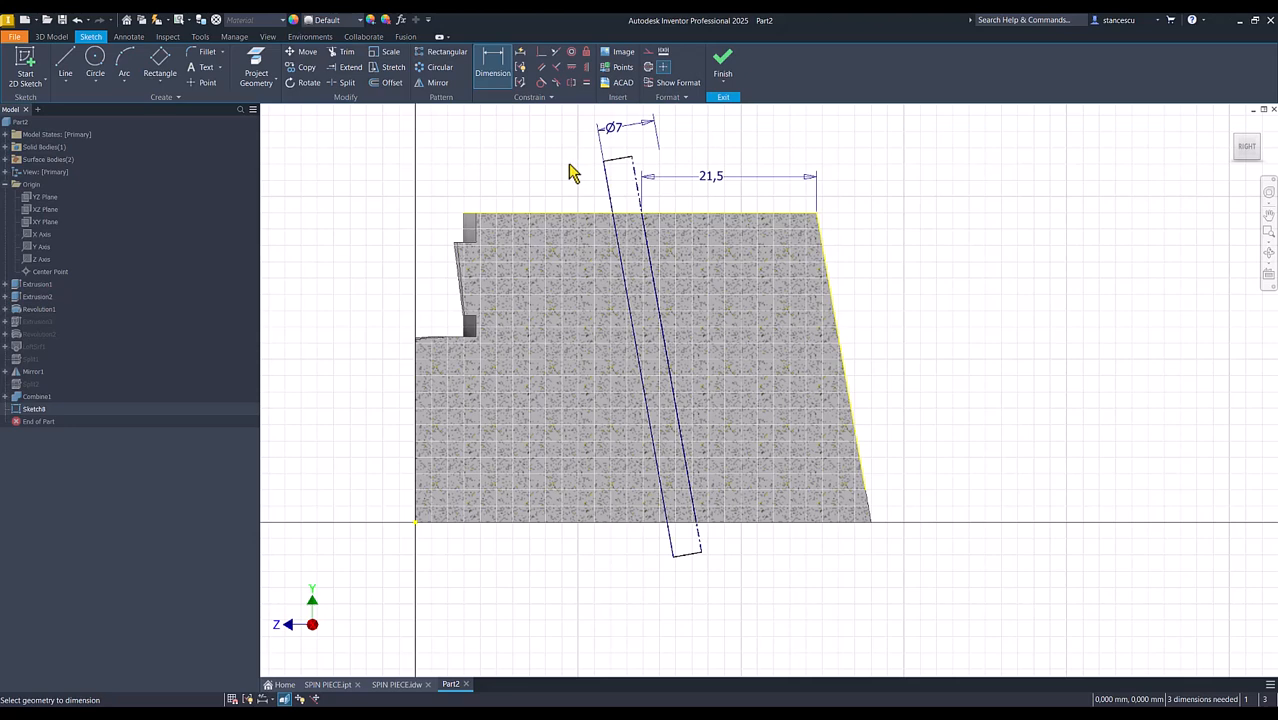
click(510, 72)
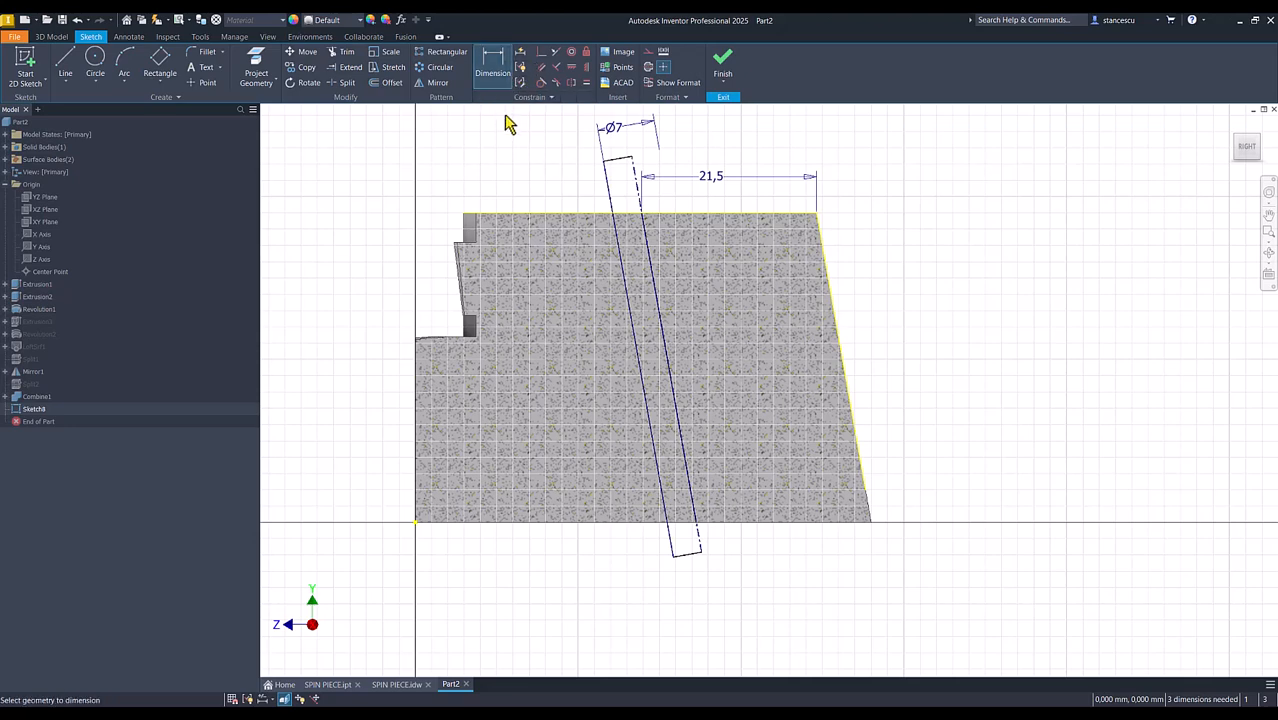
click(602, 162)
click(604, 160)
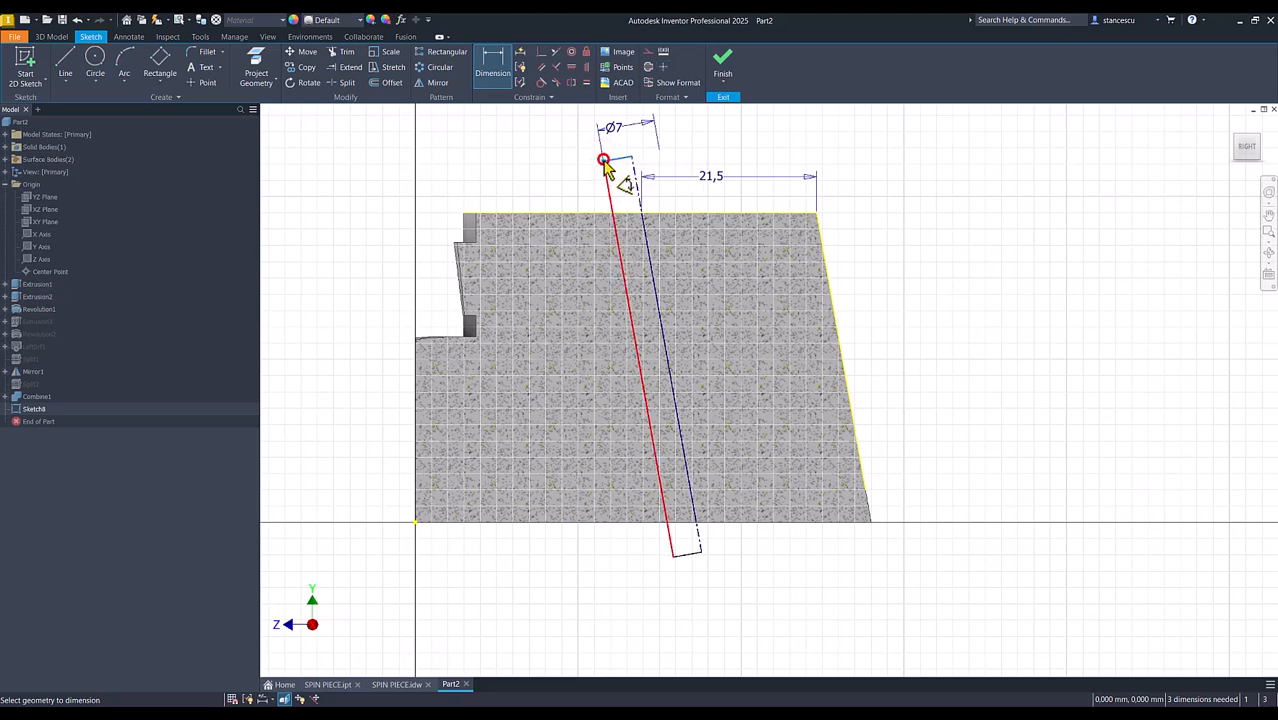
click(601, 218)
key(Escape)
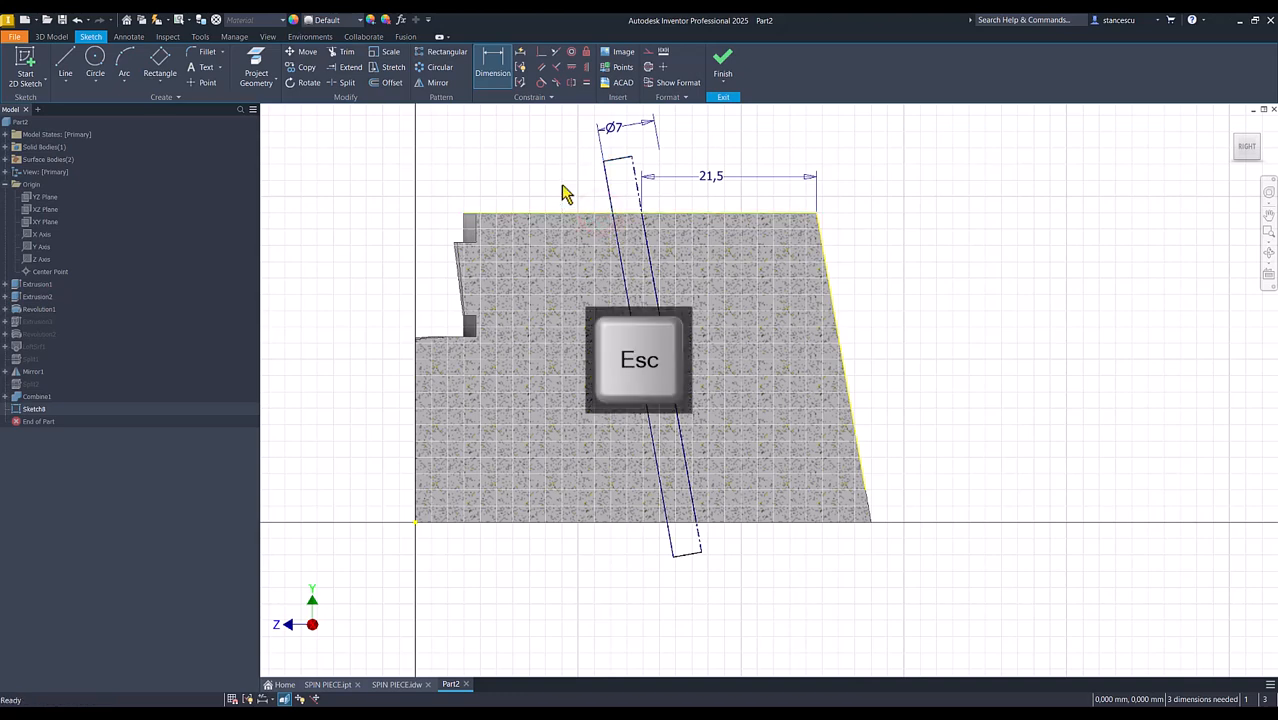
- Dimension the height of the rectangle's upper outer corner above the block's top edge as half the Ø7 dimension, giving 3,5 mm
click(497, 75)
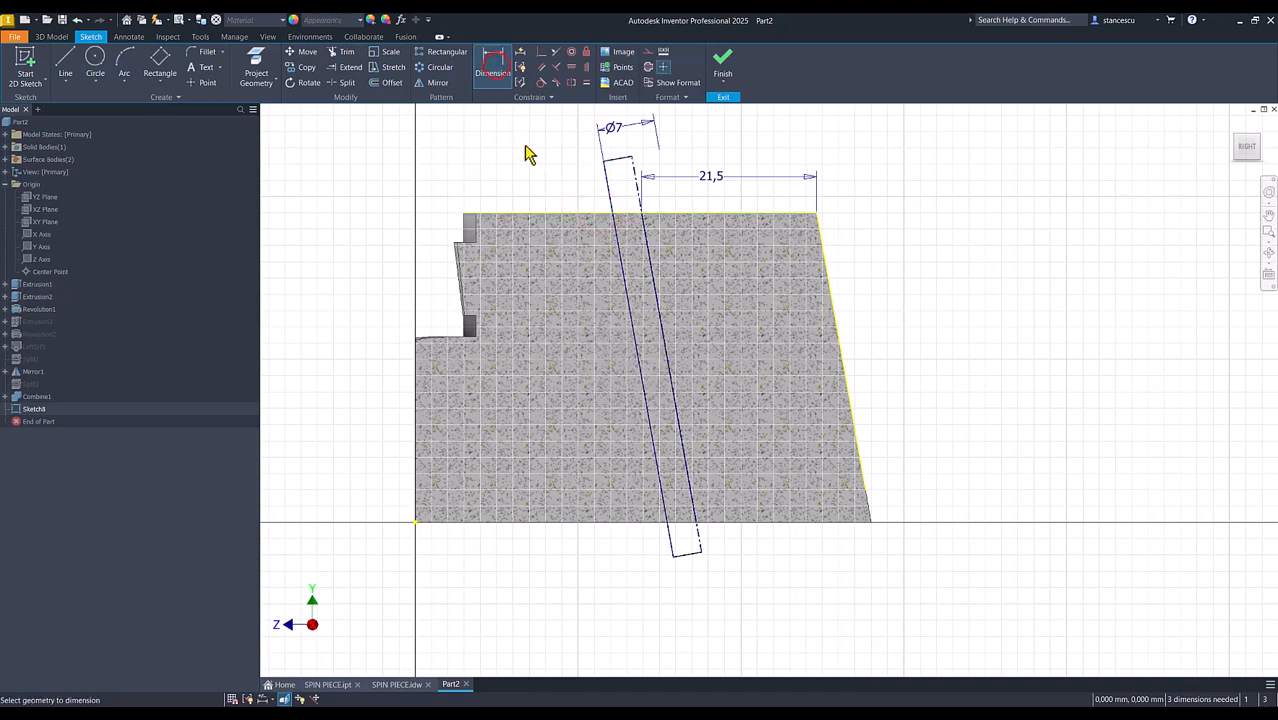
click(603, 161)
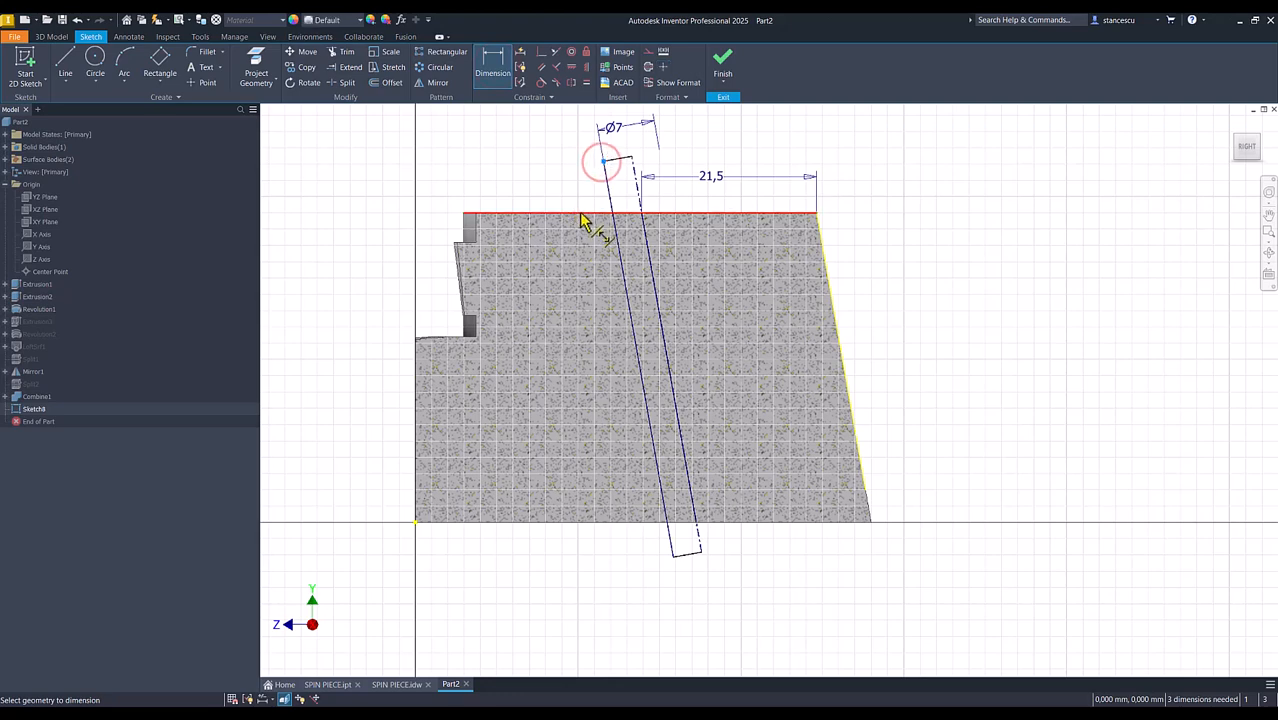
click(578, 213)
click(573, 193)
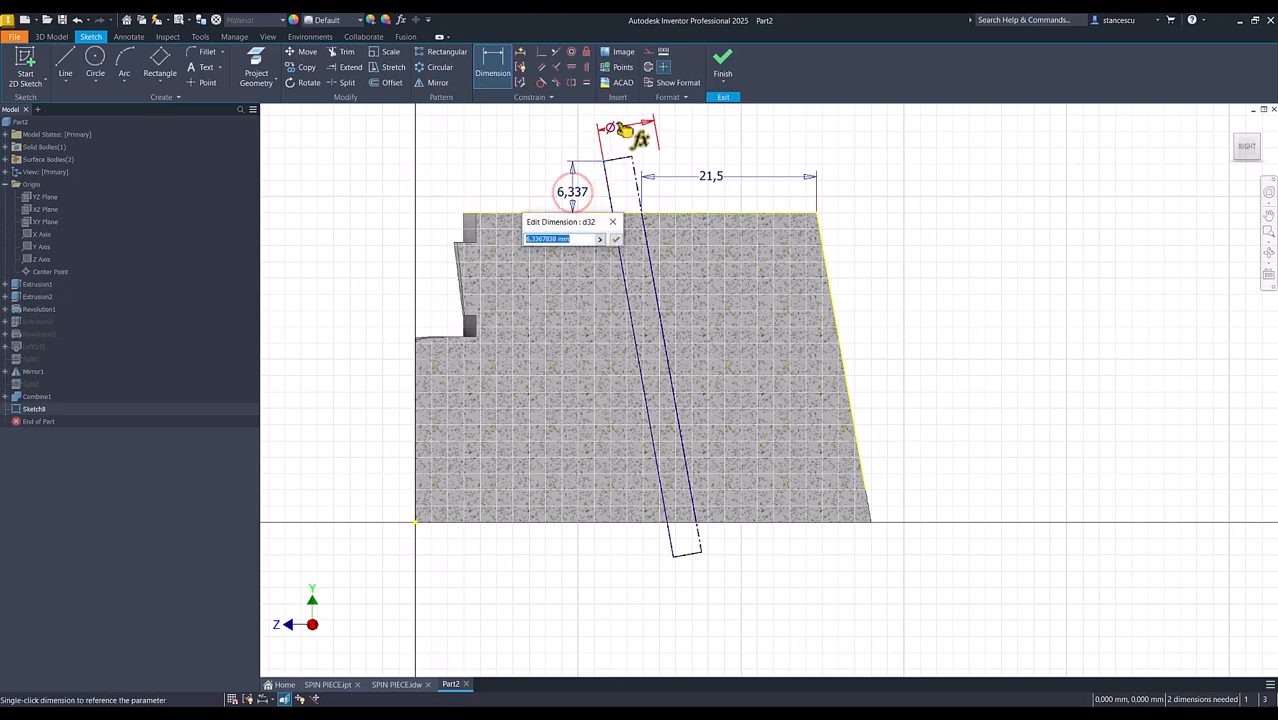
click(612, 127)
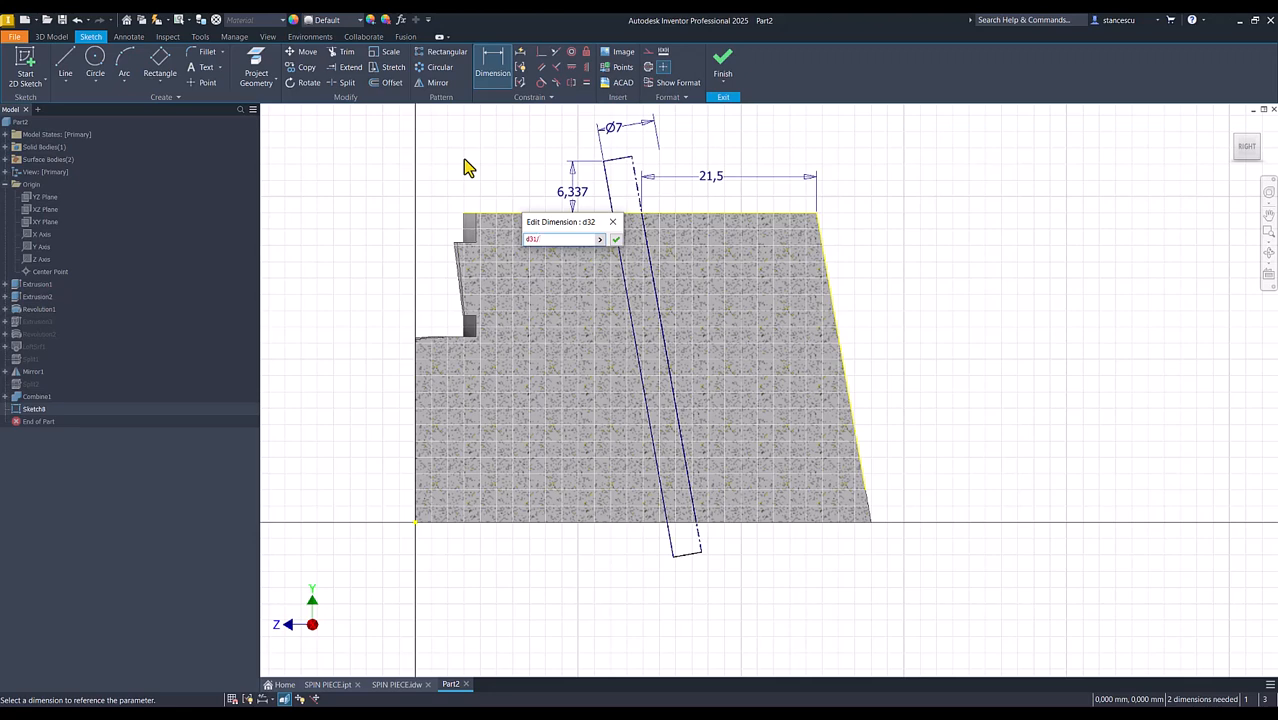
key(Return)
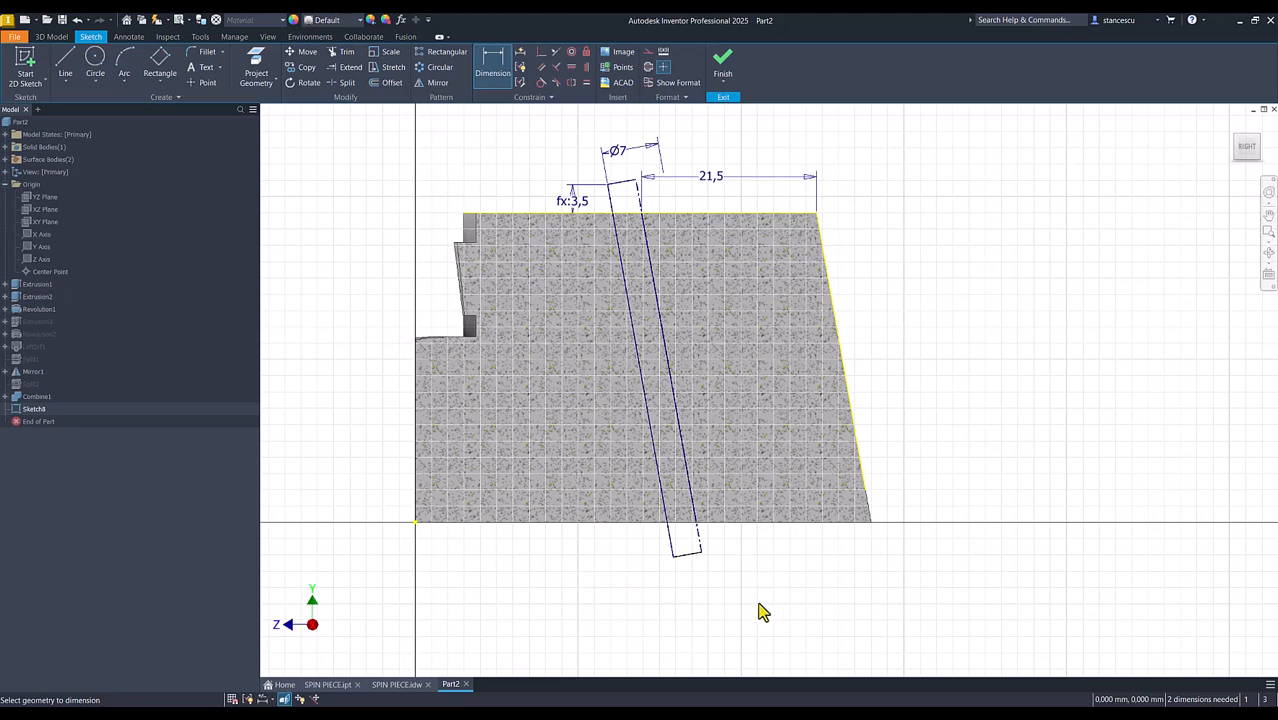
- Dimension the distance from the centerline's lower end to the block's base, linked to the 3,5 mm dimension above the block
click(699, 553)
click(748, 521)
click(753, 542)
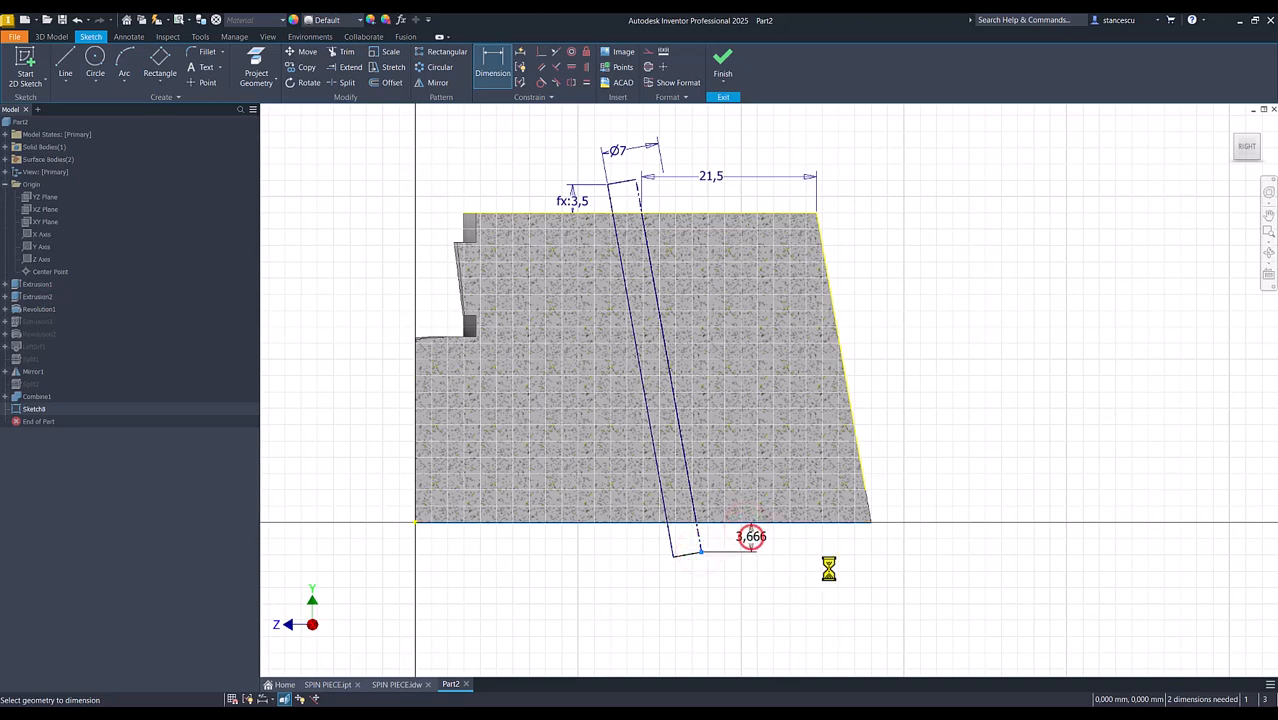
click(598, 210)
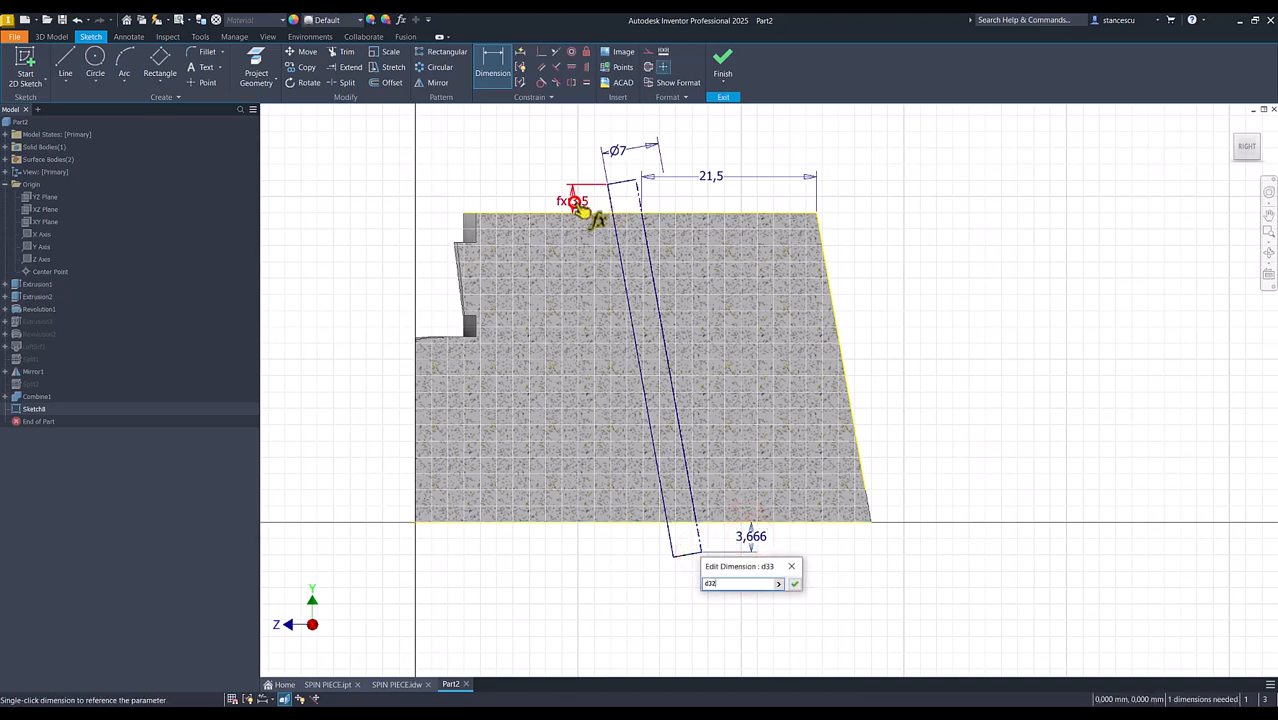
click(795, 586)
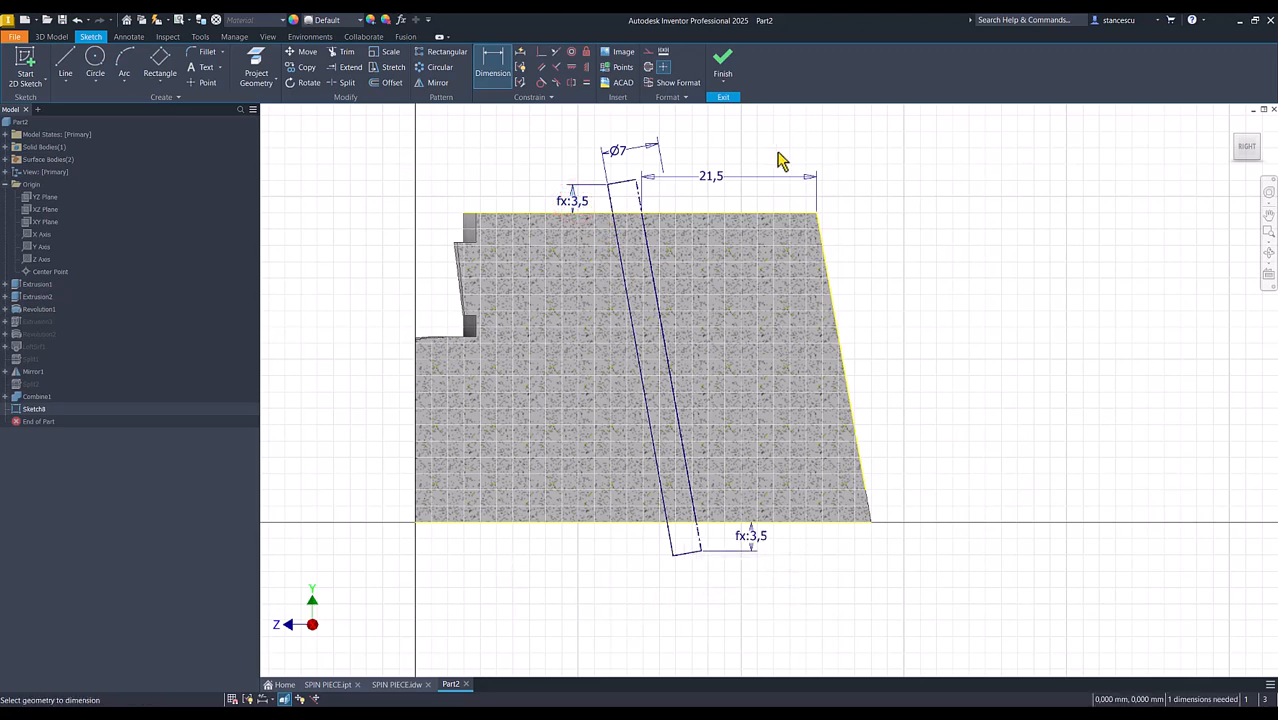
- Finish the sketch and revolve the narrow rectangle 360° about its centerline as a cut through the block
click(723, 60)
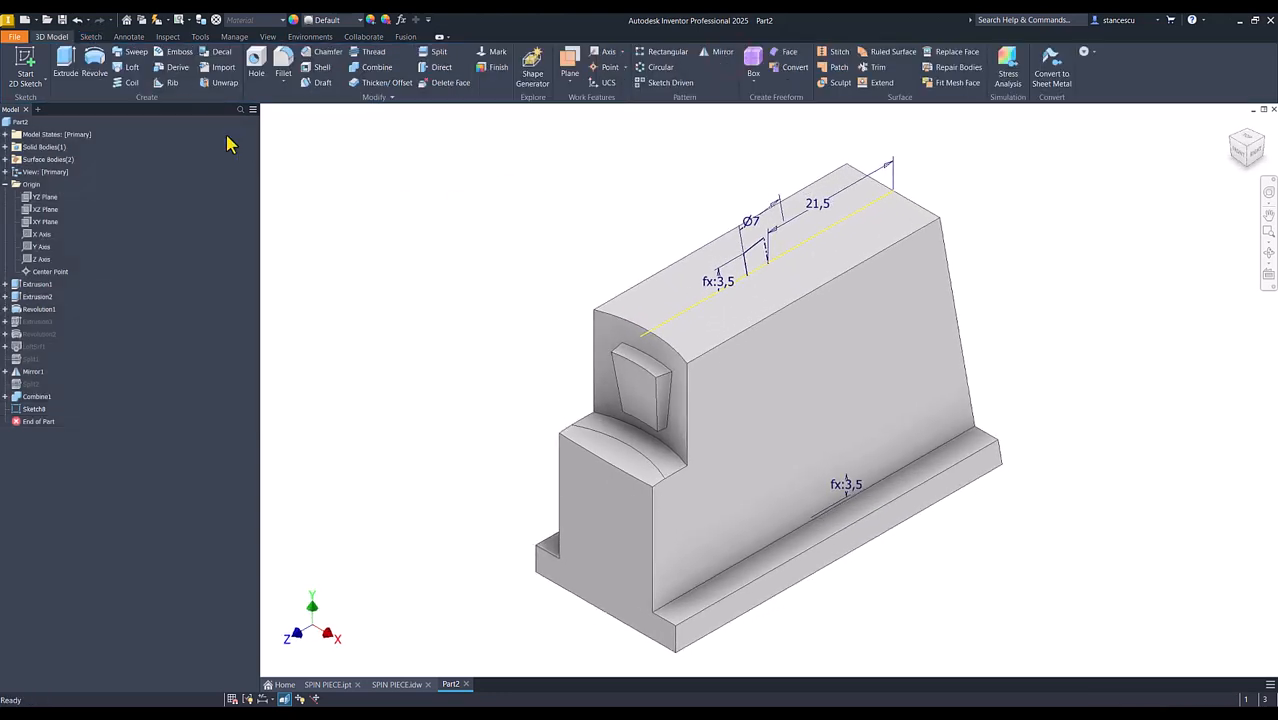
click(94, 62)
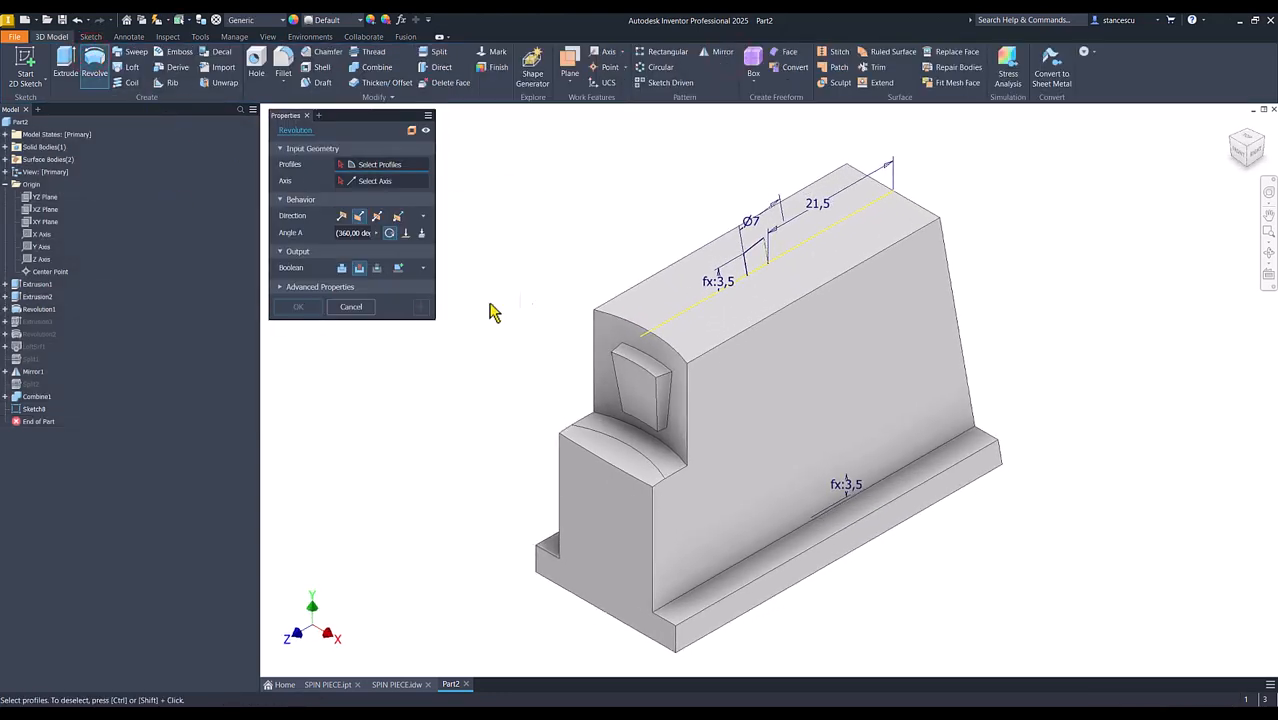
click(752, 270)
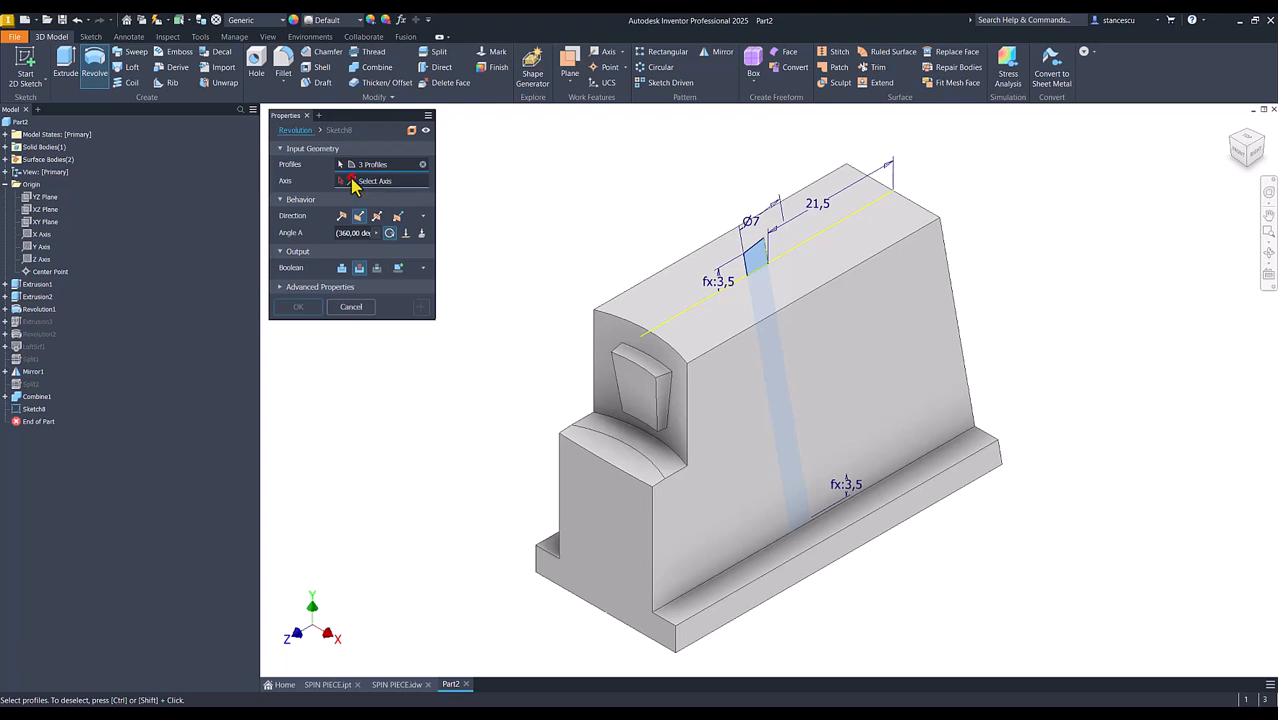
click(352, 183)
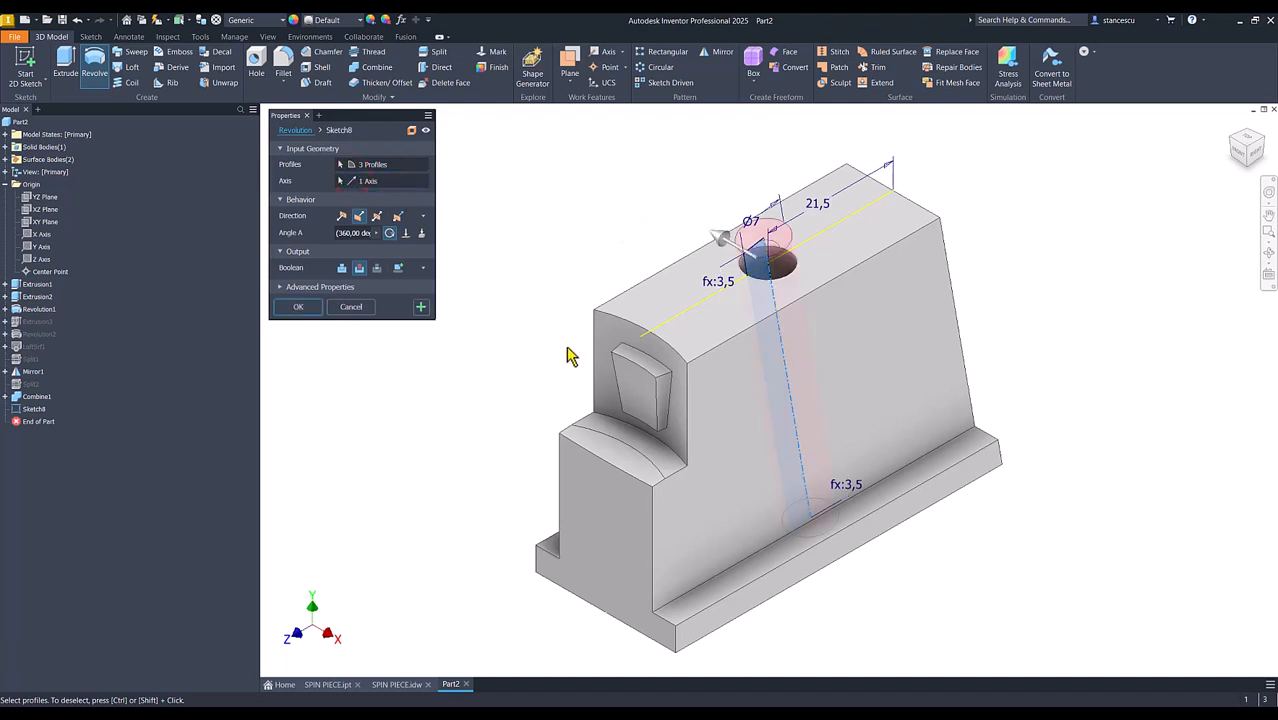
shift+middle_drag(508, 424, 843, 585)
click(305, 306)
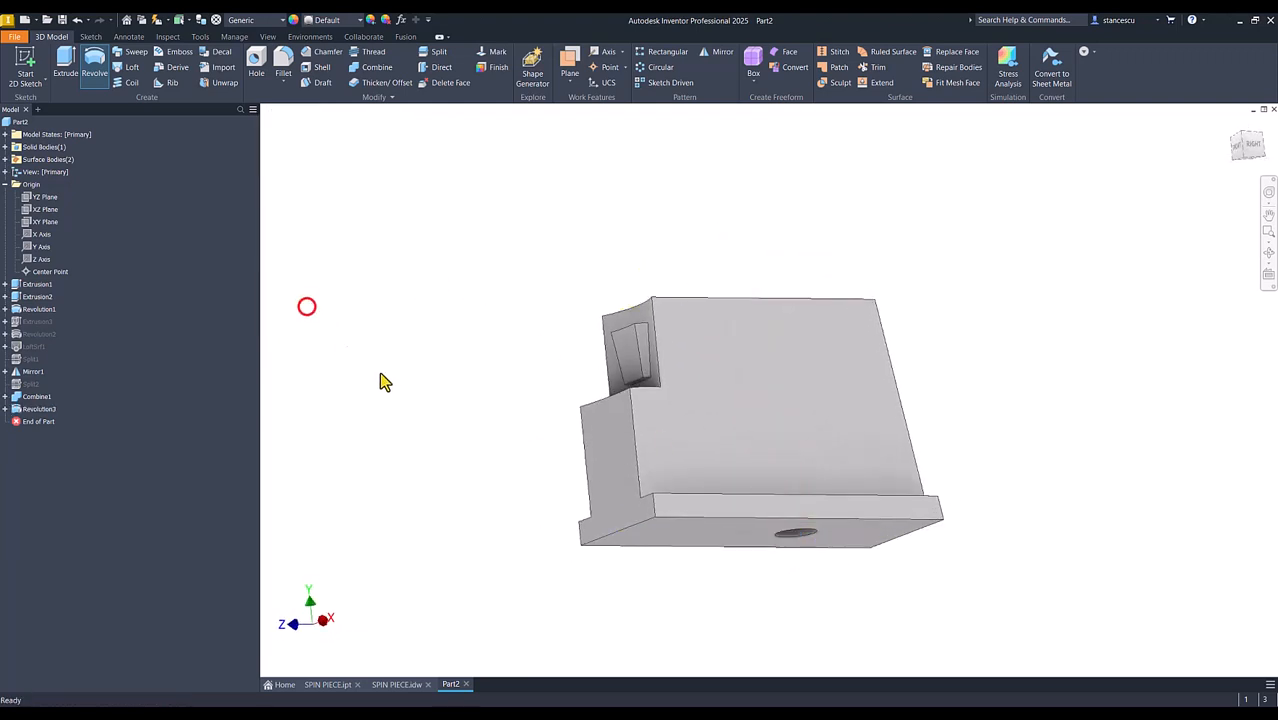
key(F6)
- Fillet the two long edges where the block meets the base flange and the curved inner step edge with a 1 mm radius
click(397, 684)
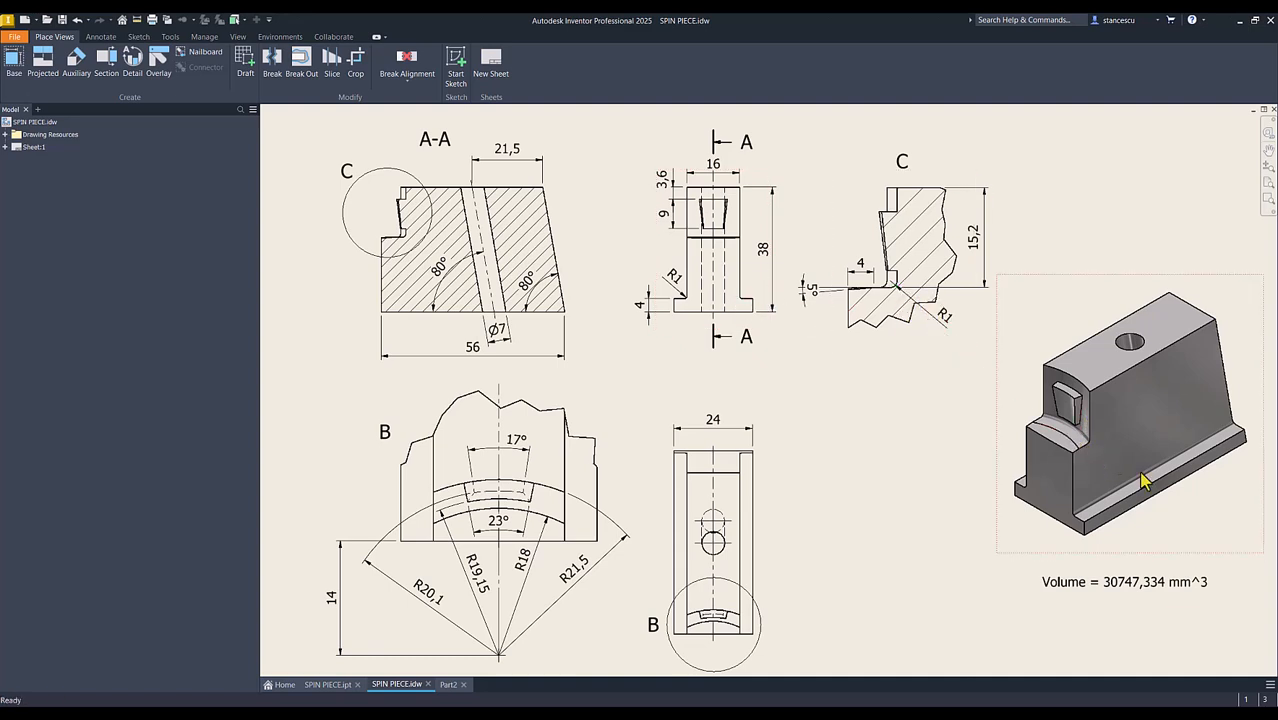
click(447, 685)
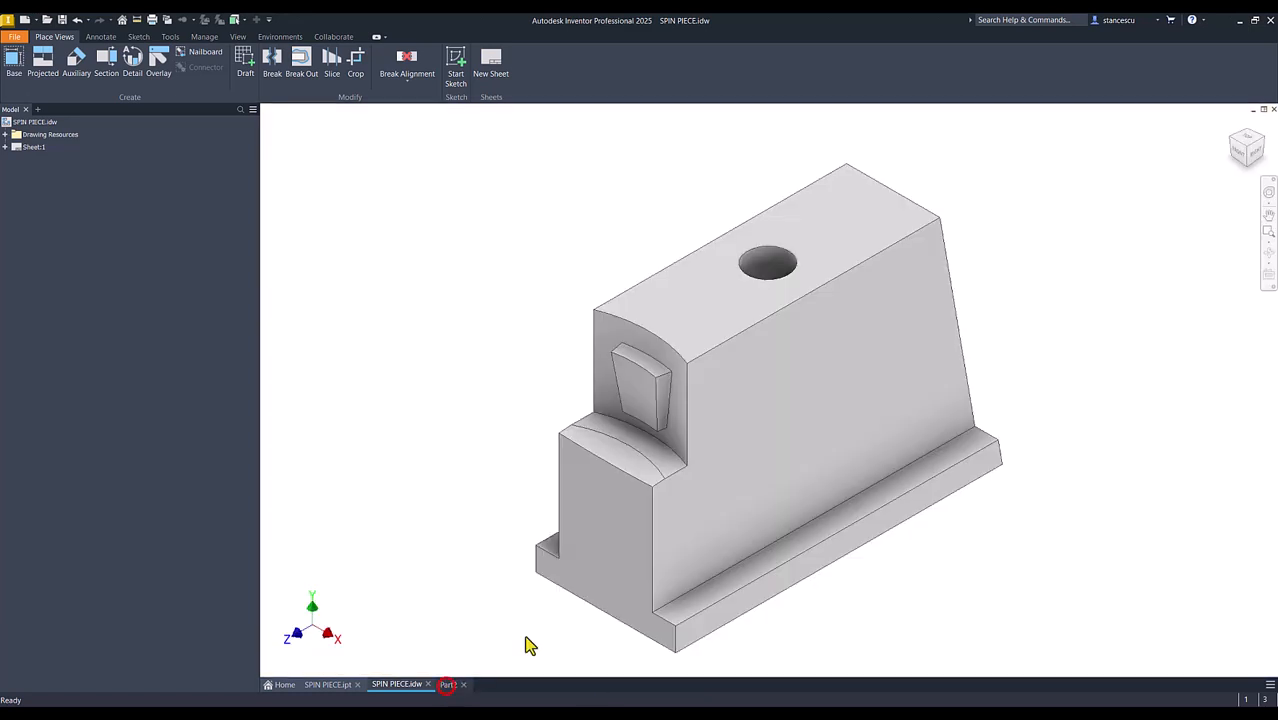
click(487, 318)
click(285, 64)
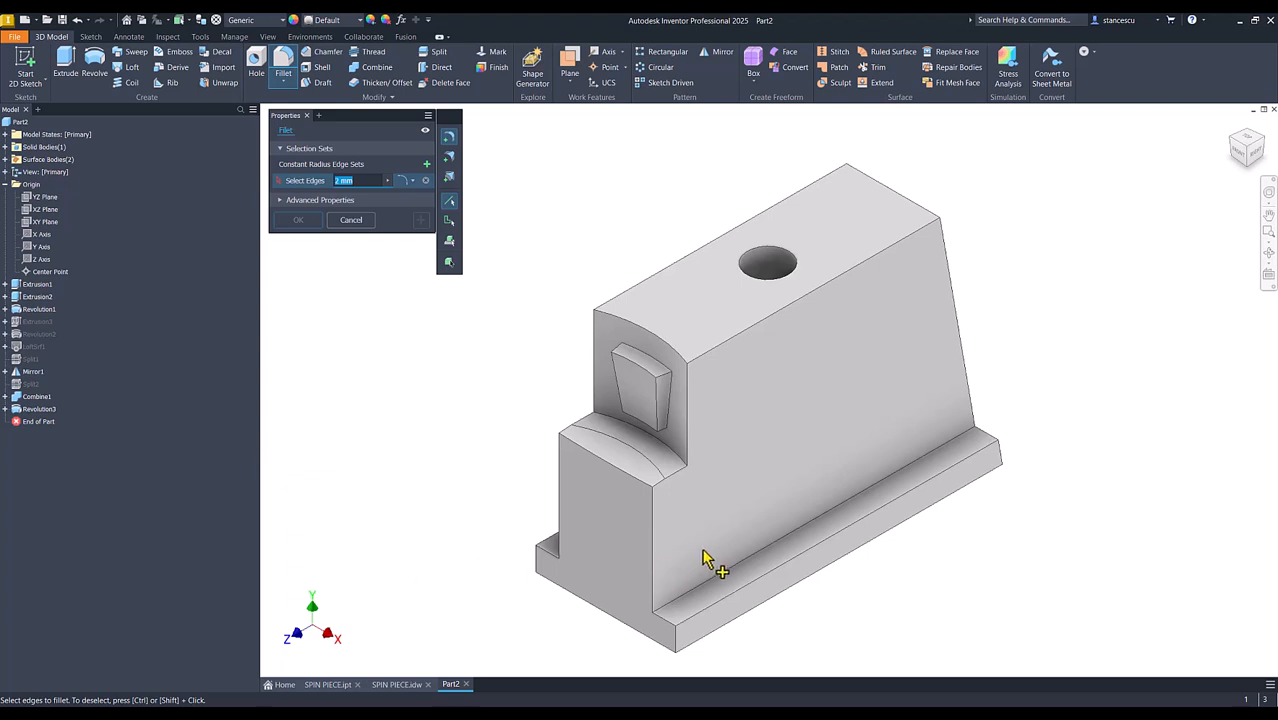
click(746, 557)
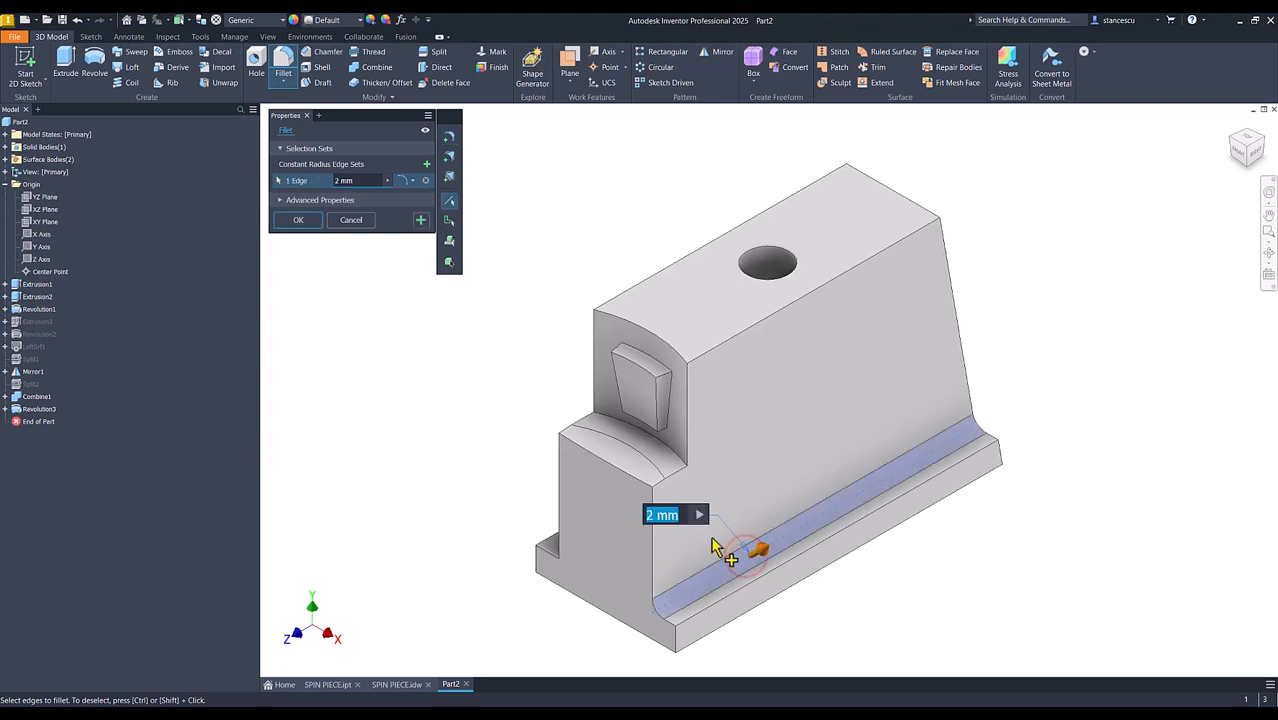
text(1)
shift+middle_drag(725, 536, 648, 537)
click(673, 503)
click(649, 541)
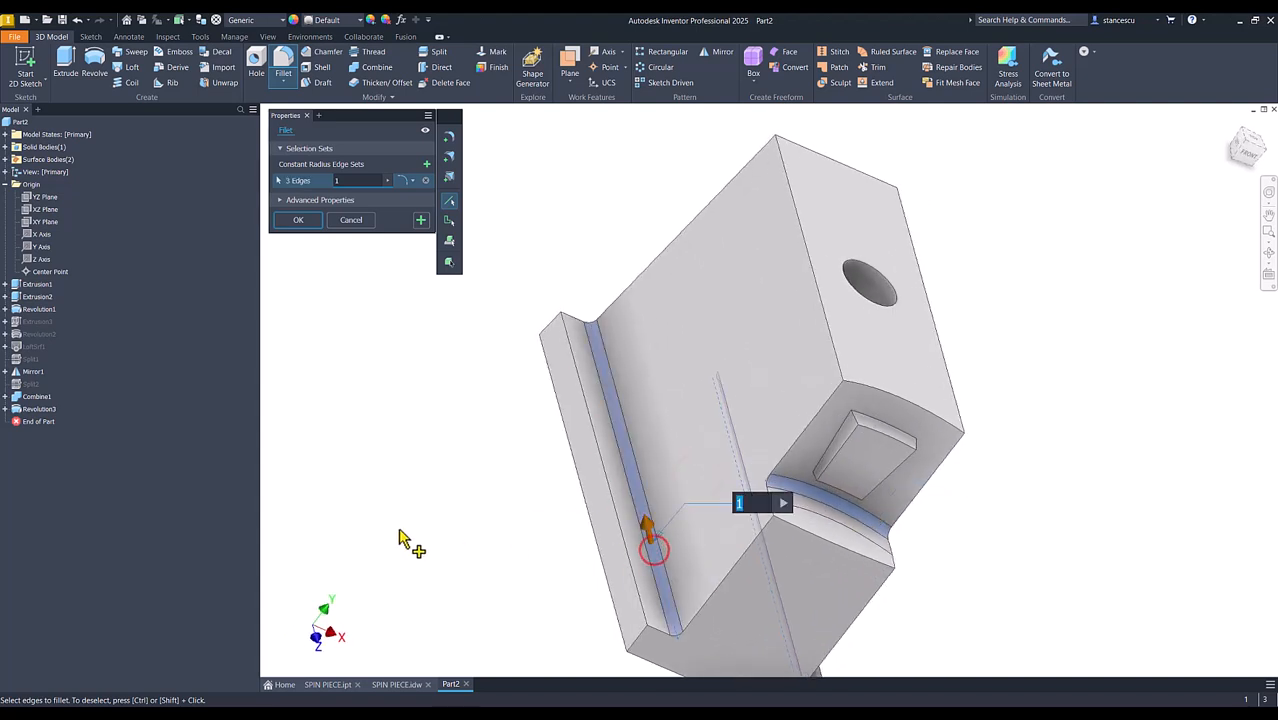
click(298, 220)
click(431, 357)
key(F6)
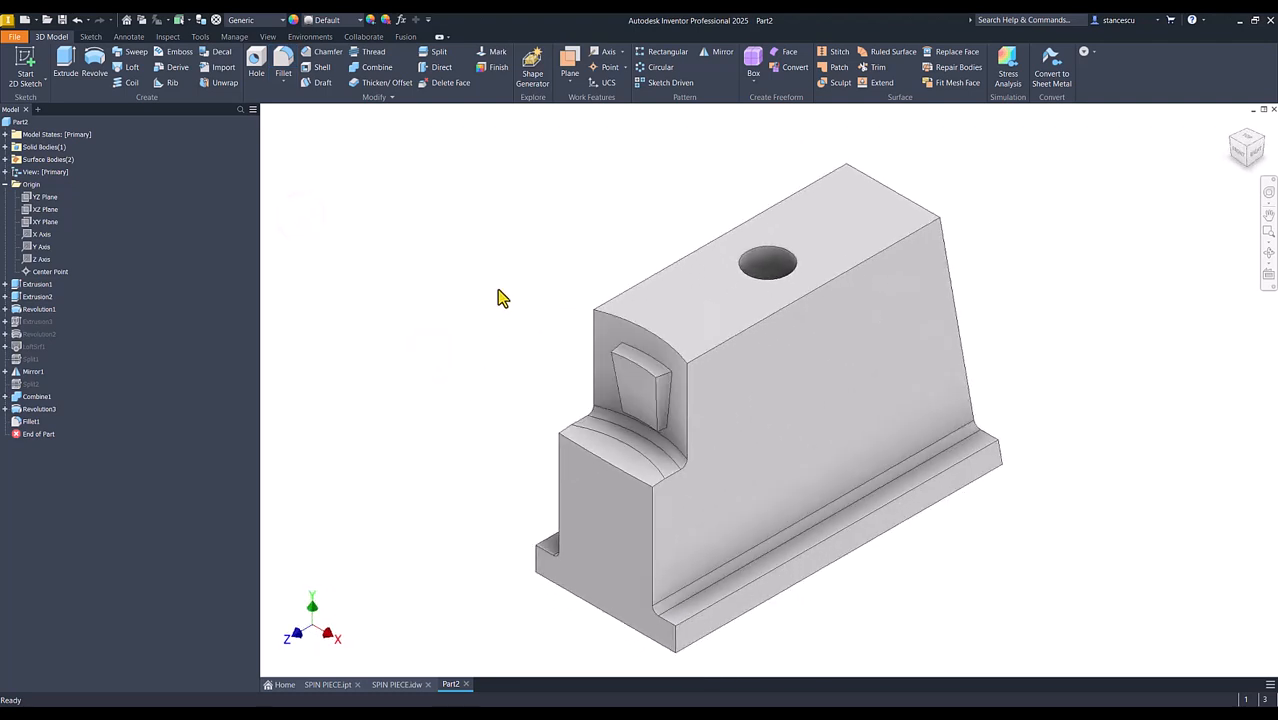
- Update the physical properties in Part2's iProperties and copy the part's volume value
click(6, 185)
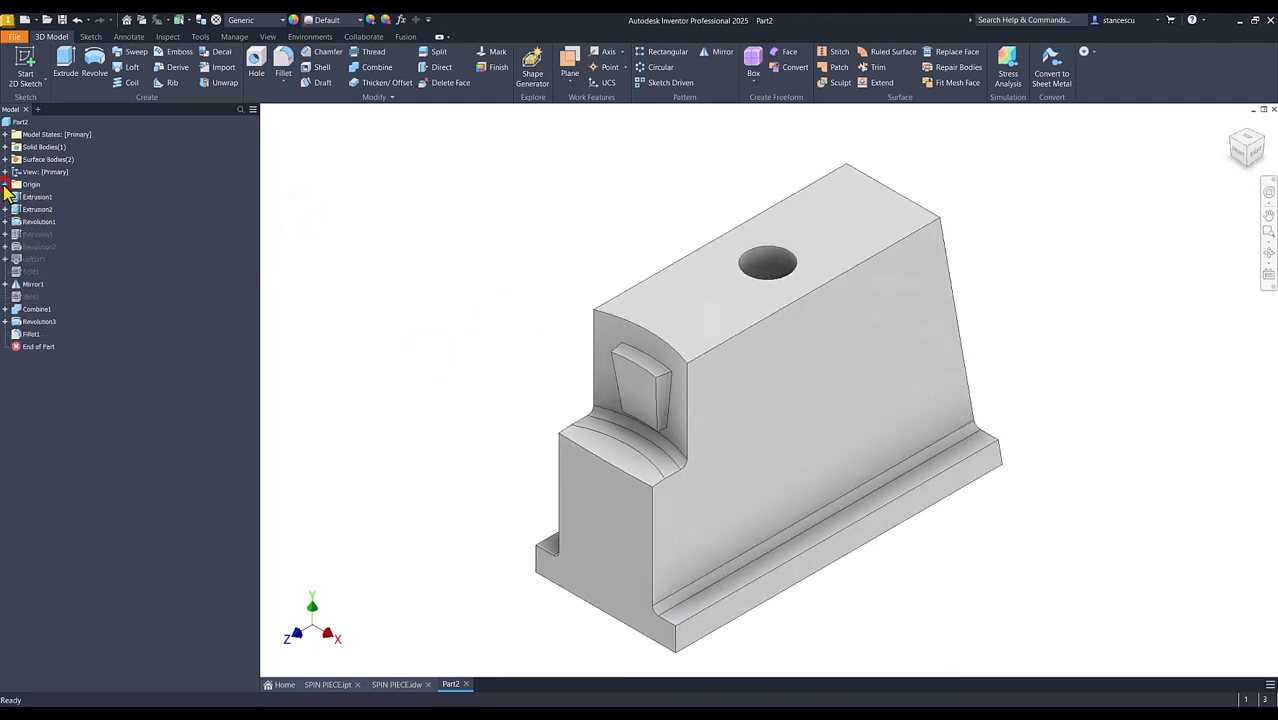
click(342, 179)
click(20, 120)
right_click(20, 120)
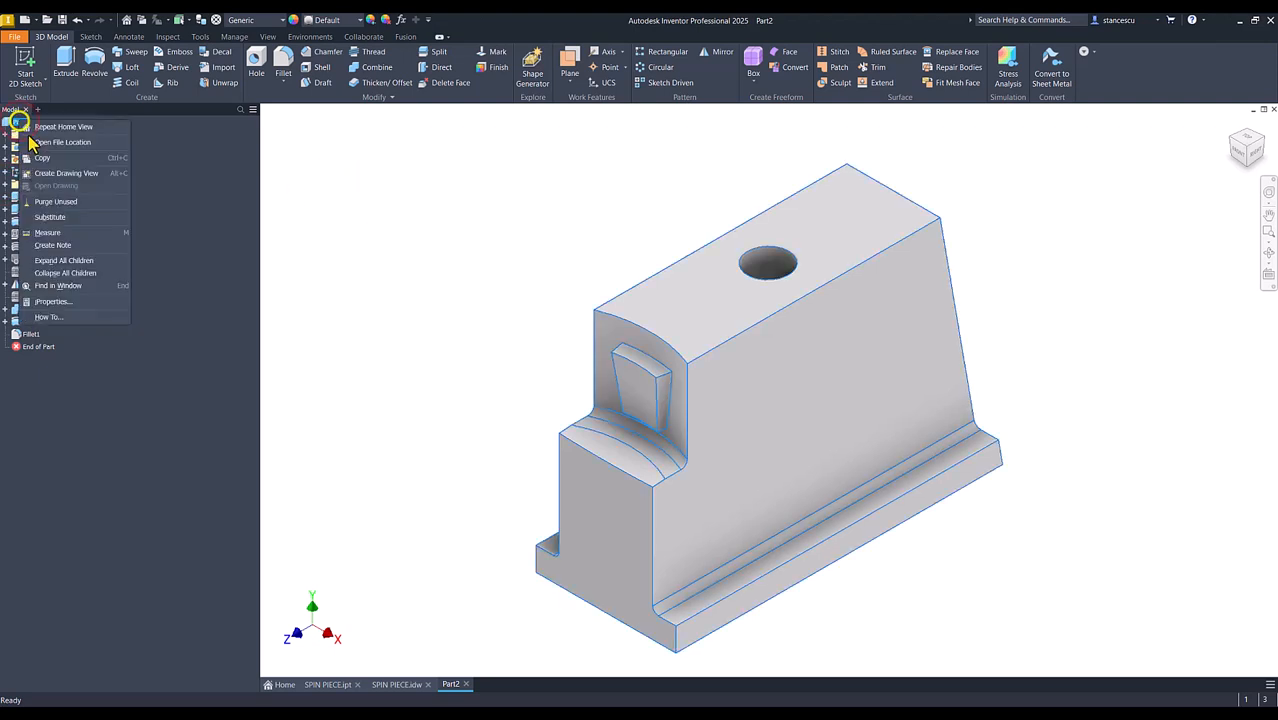
click(52, 300)
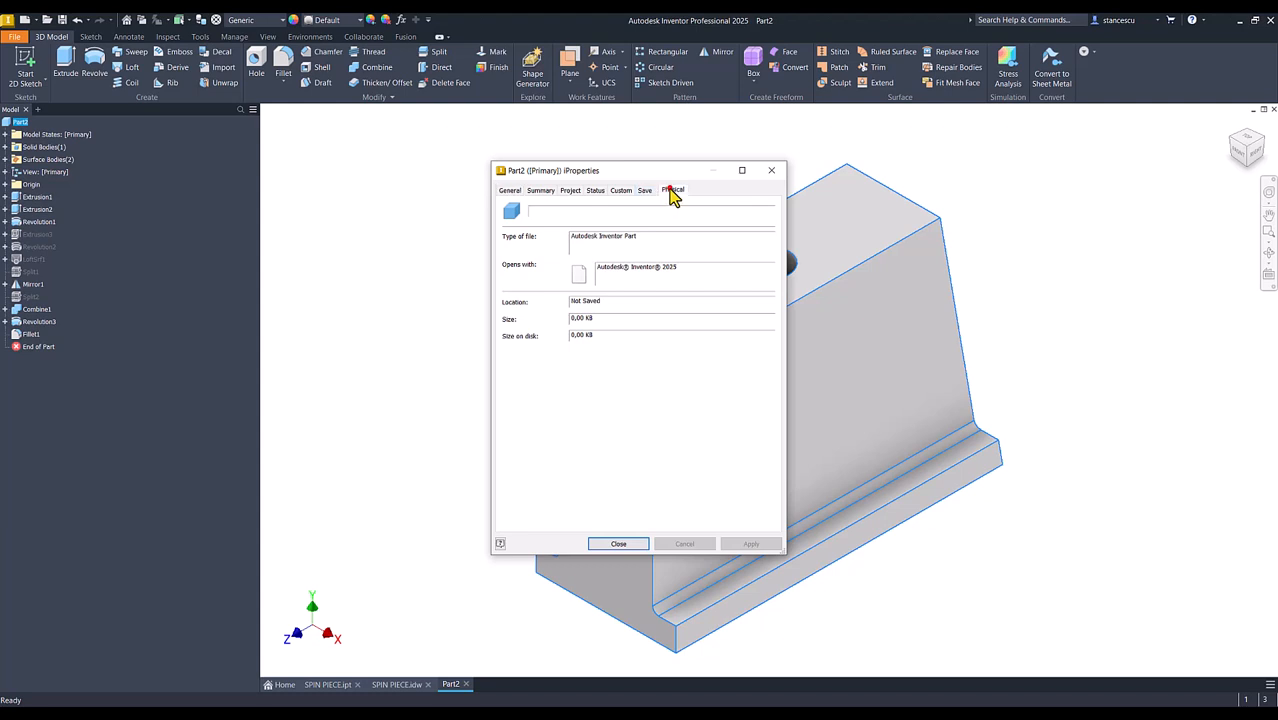
click(672, 190)
click(743, 218)
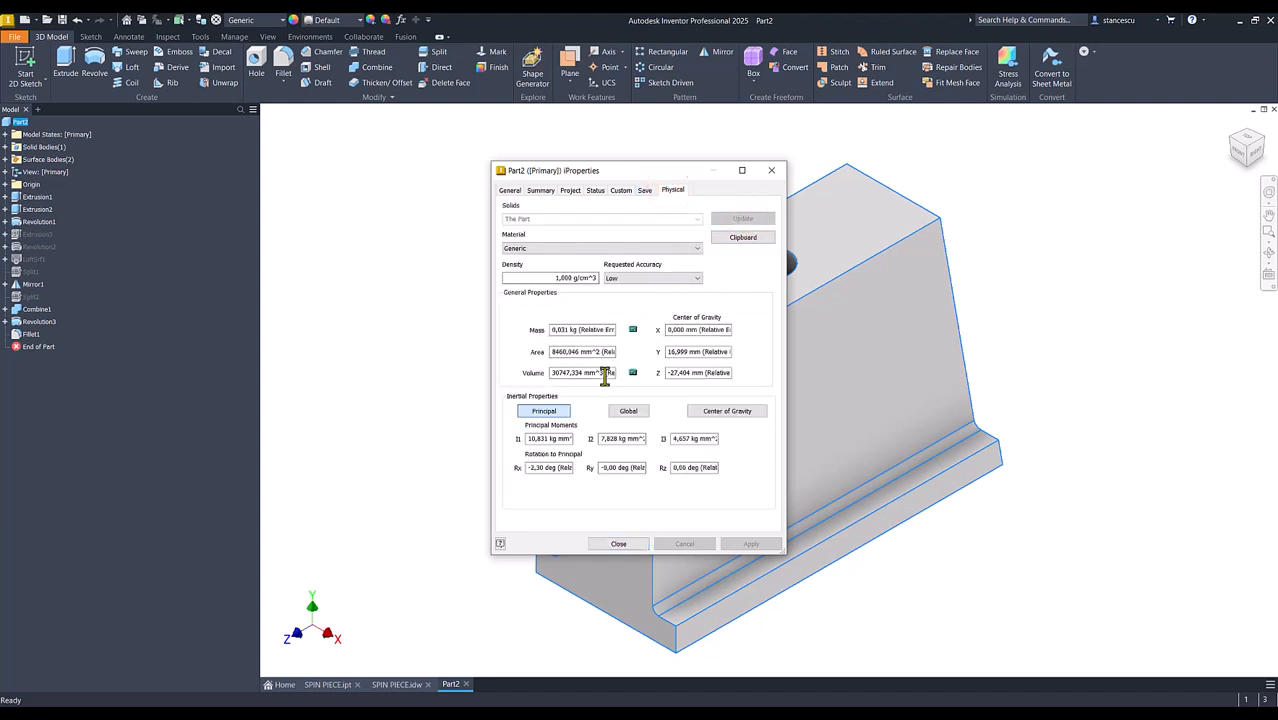
drag(602, 373, 314, 403)
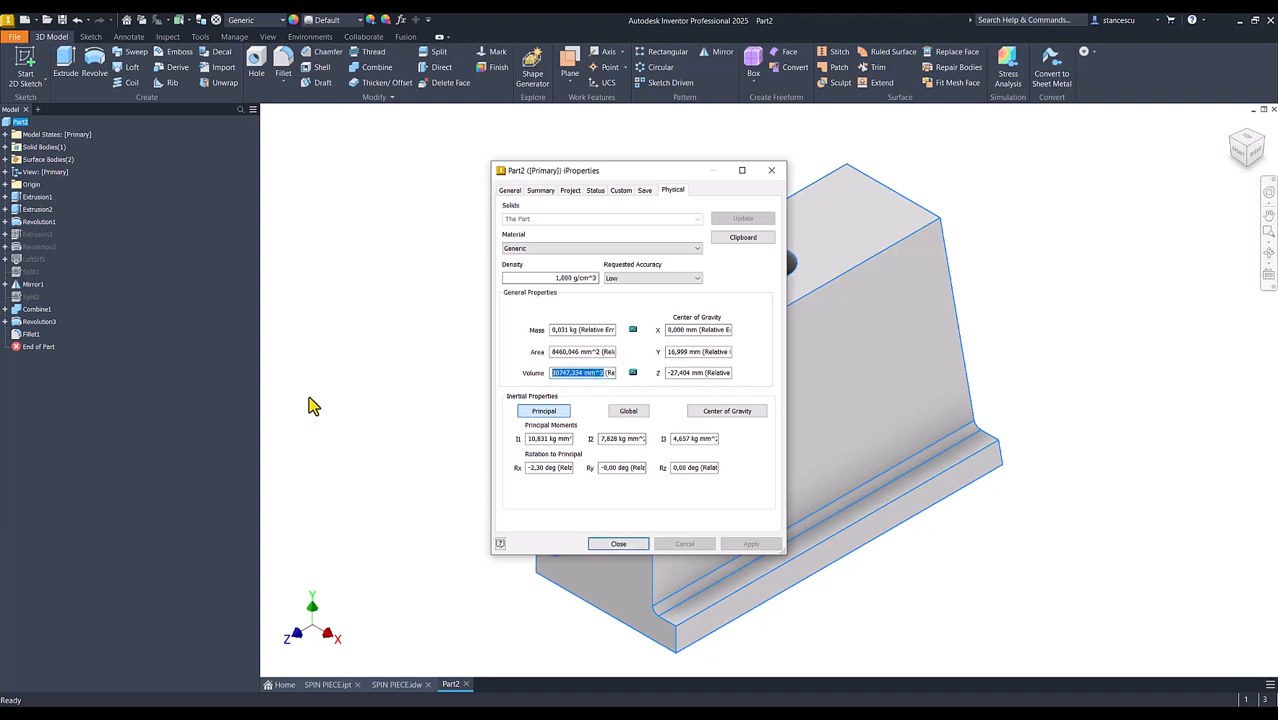
key(ctrl+c)
click(628, 545)
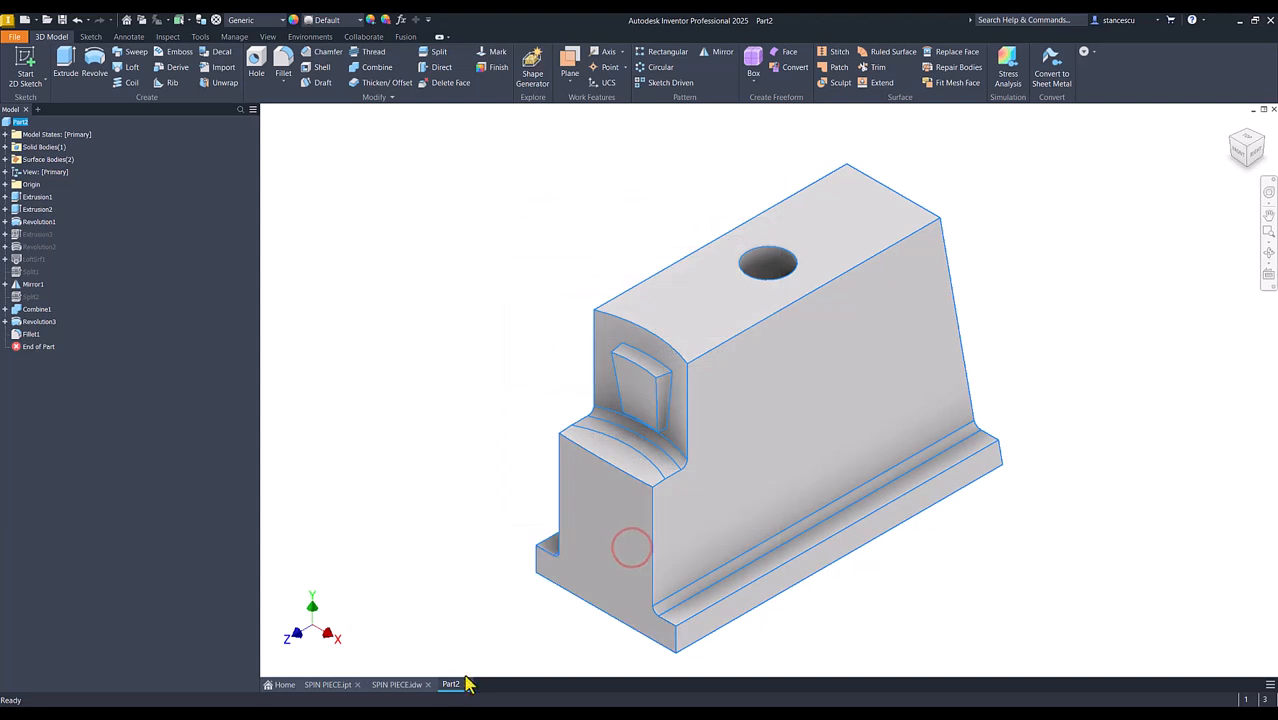
- Compare the copied volume with the volume note in the SPIN PIECE.idw drawing by pasting it on a second line, and discard the edit
click(394, 685)
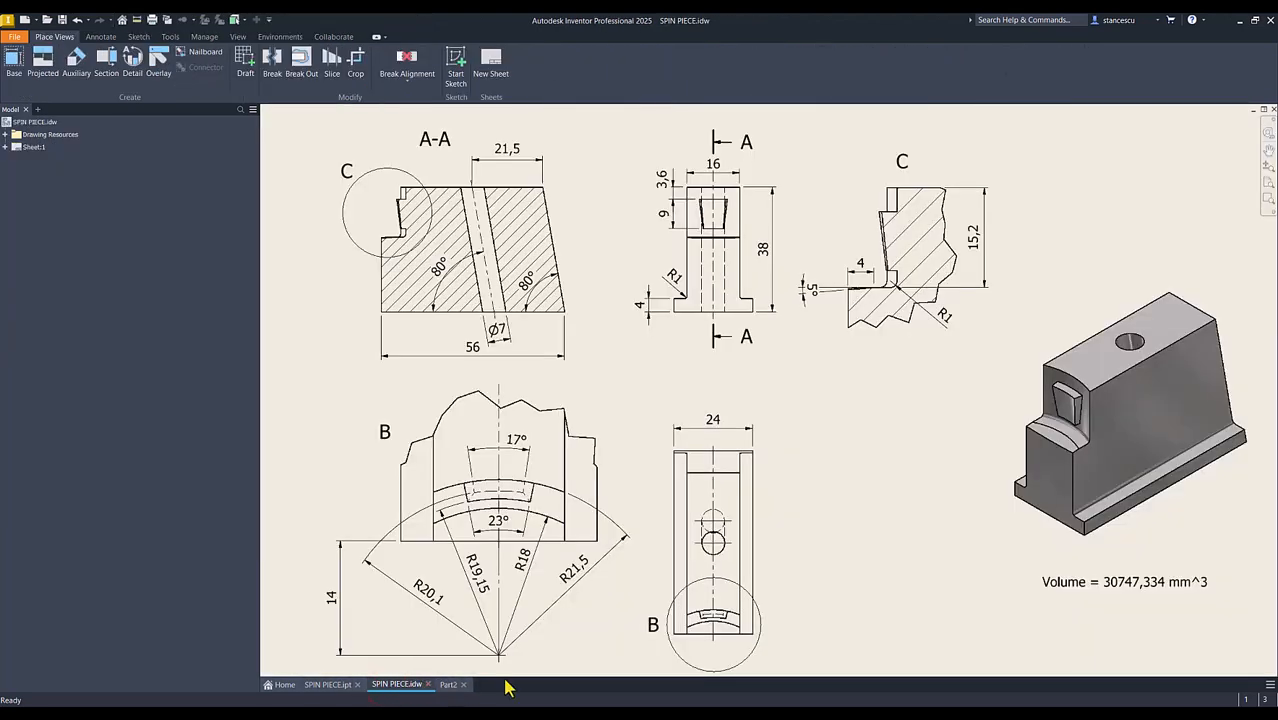
double_click(1181, 582)
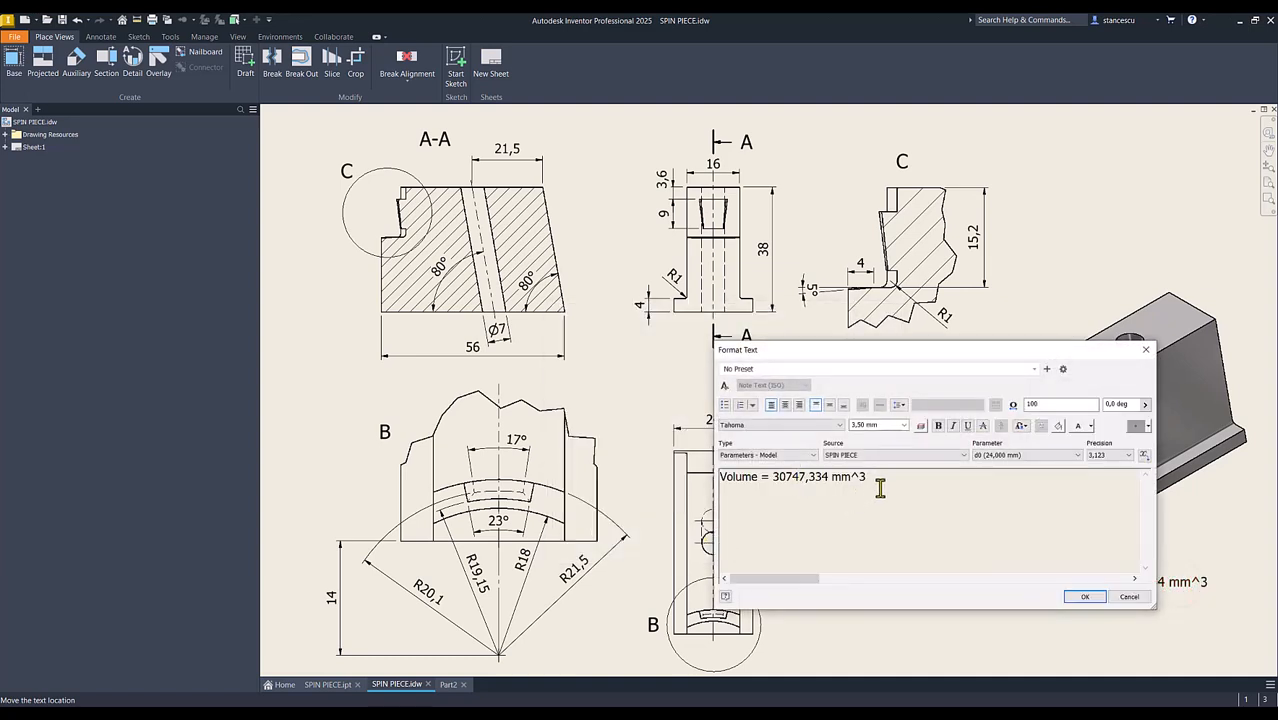
key(Return)
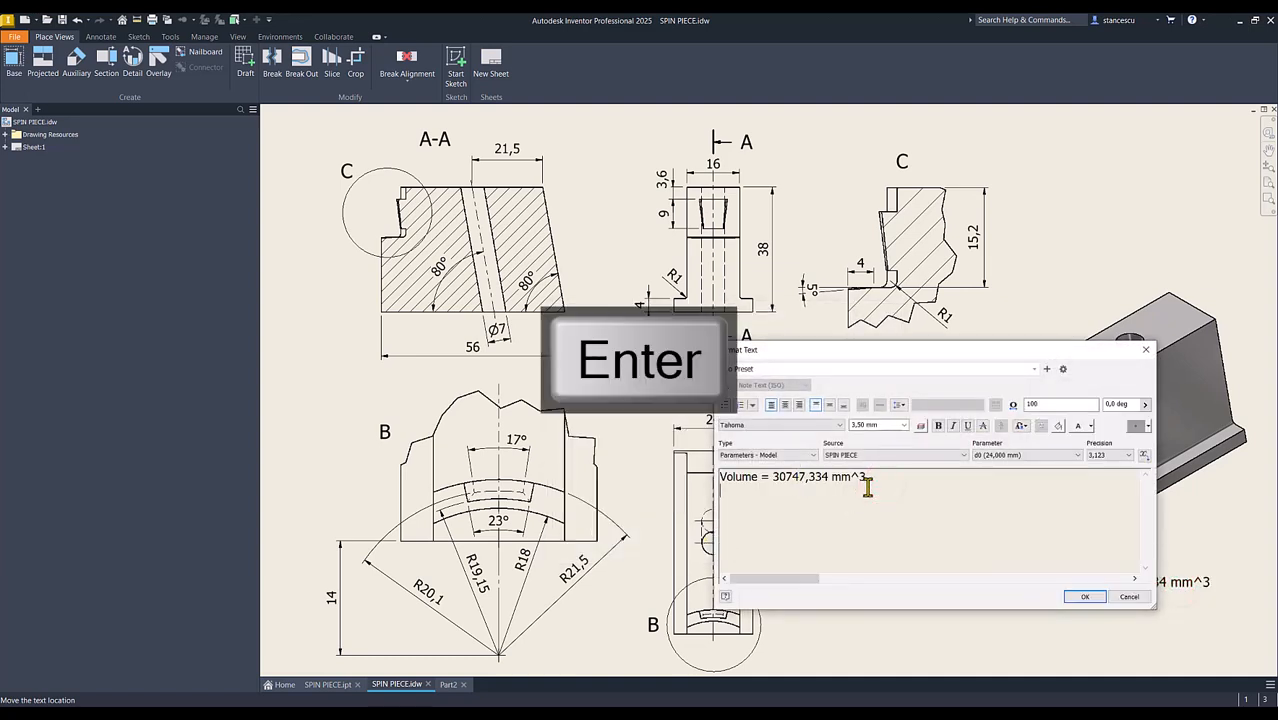
key(ctrl+v)
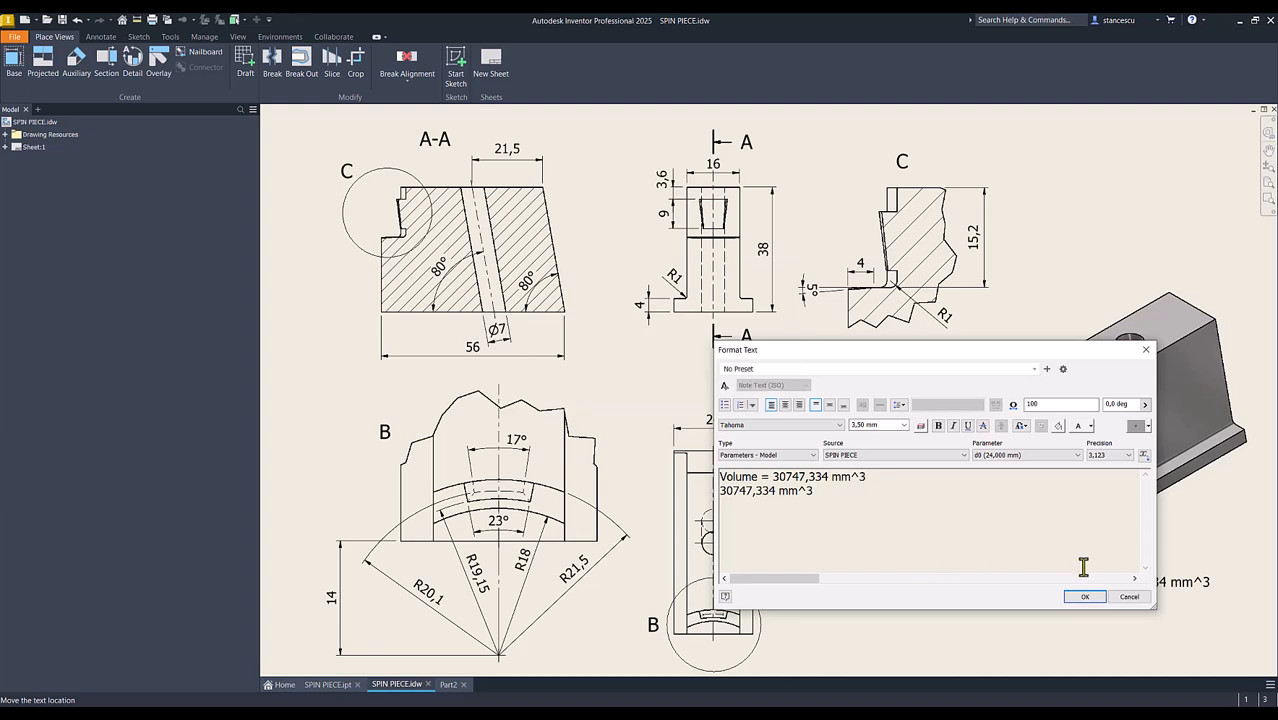
click(1129, 596)
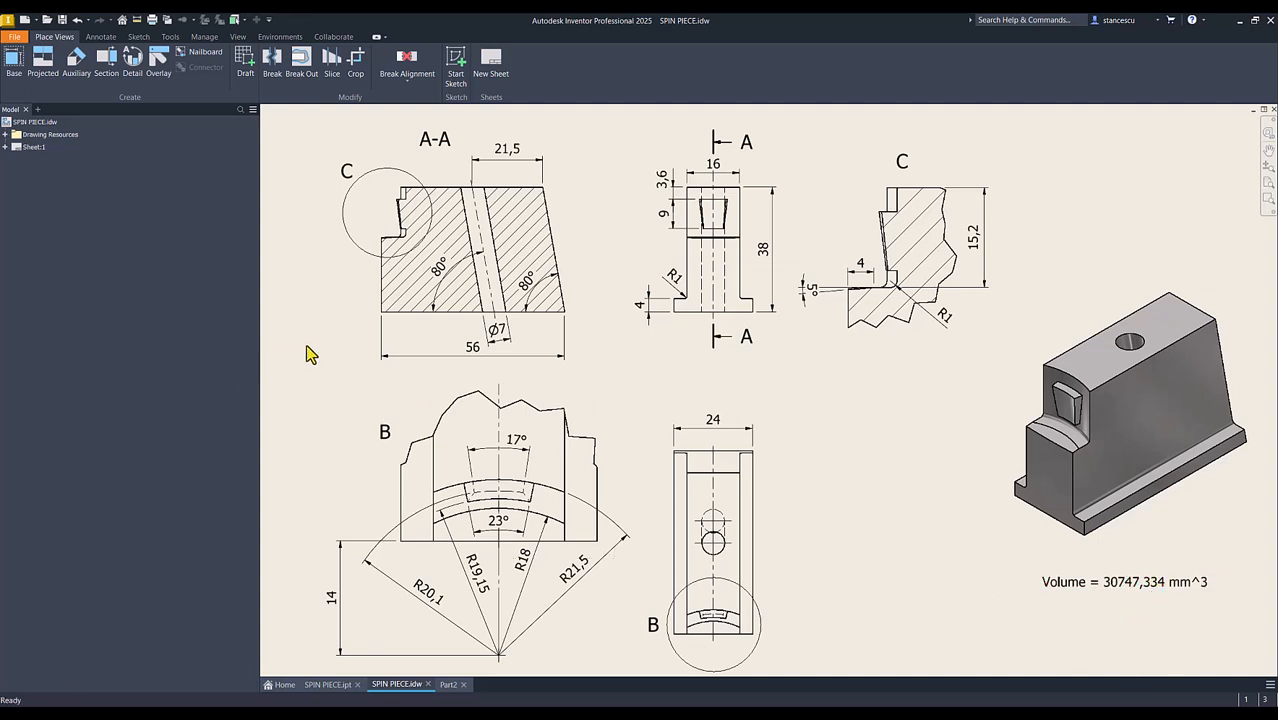
- Return to Part2 and assign the Stainless Steel material to the part
click(446, 684)
click(328, 154)
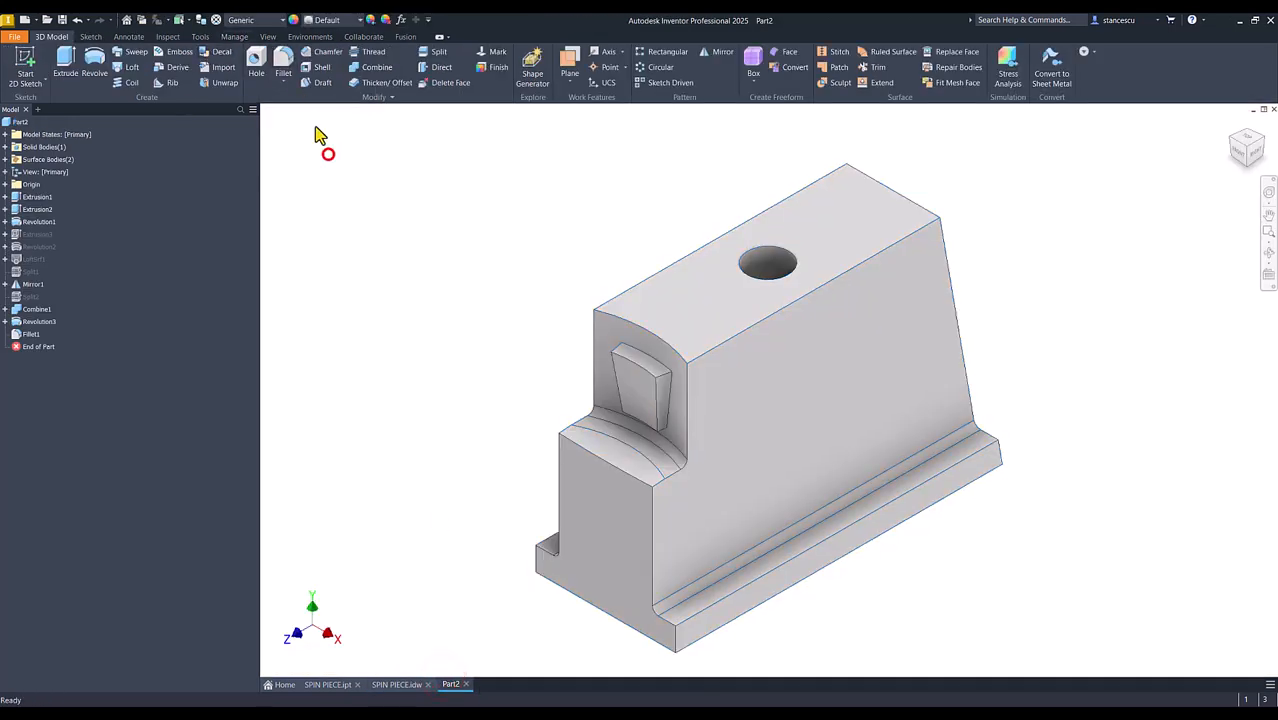
click(272, 20)
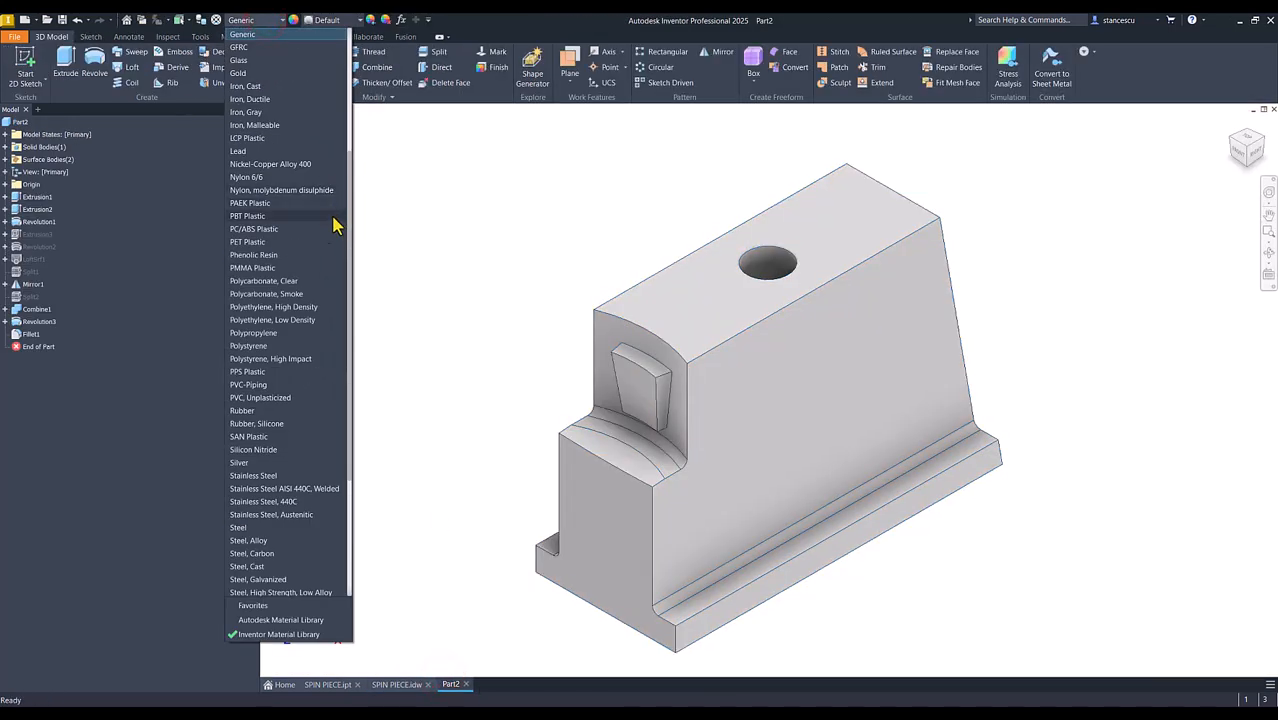
scroll(296, 410, down, 2)
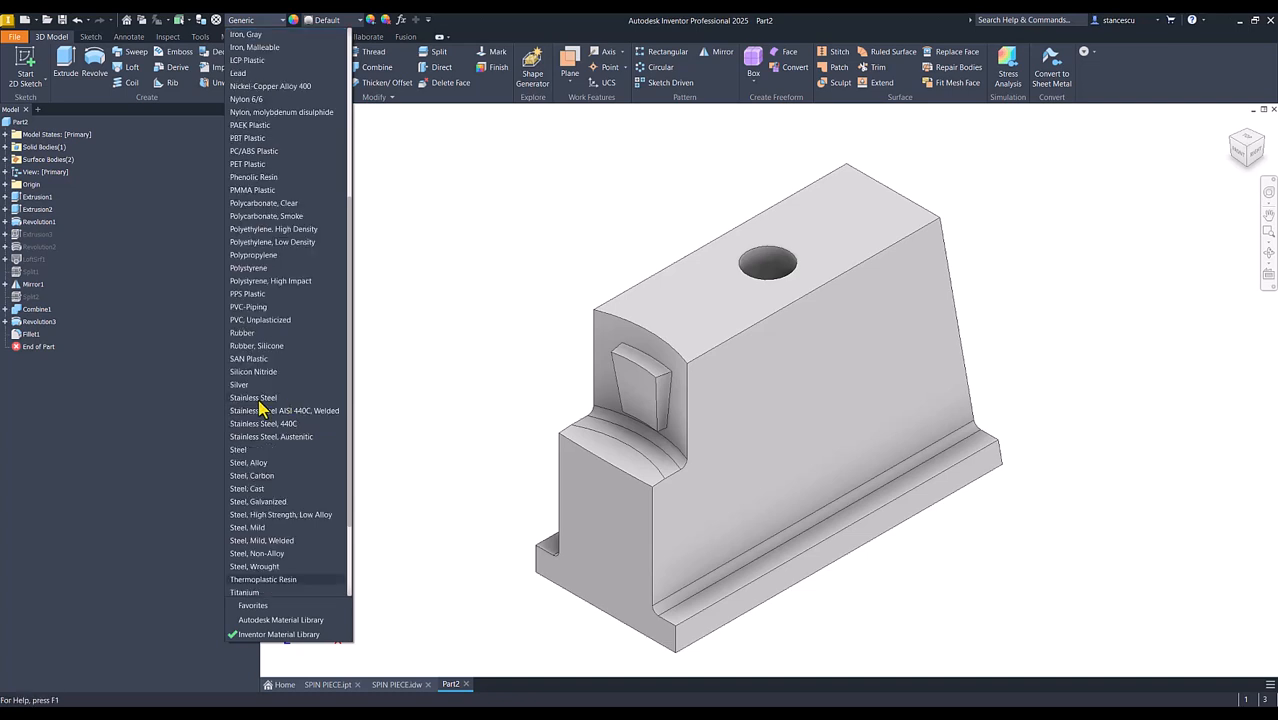
click(255, 398)
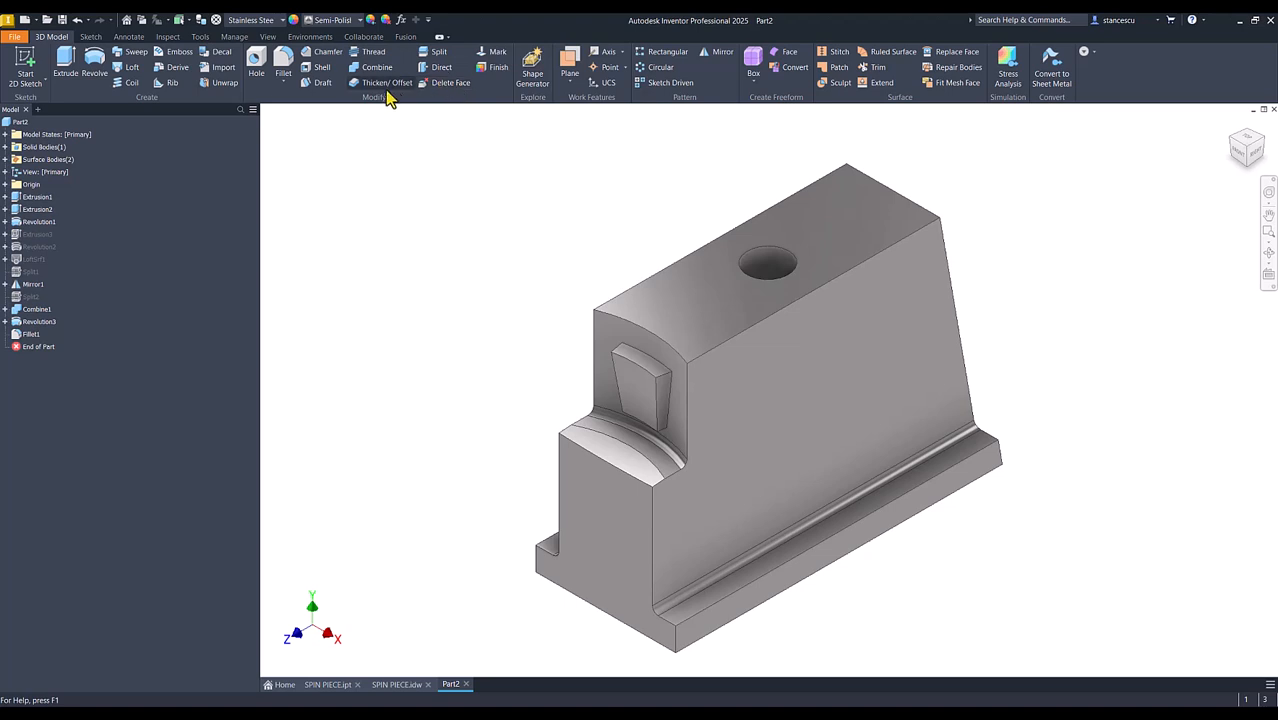
- Change the lighting style from Default IBL to Default Lights
click(267, 37)
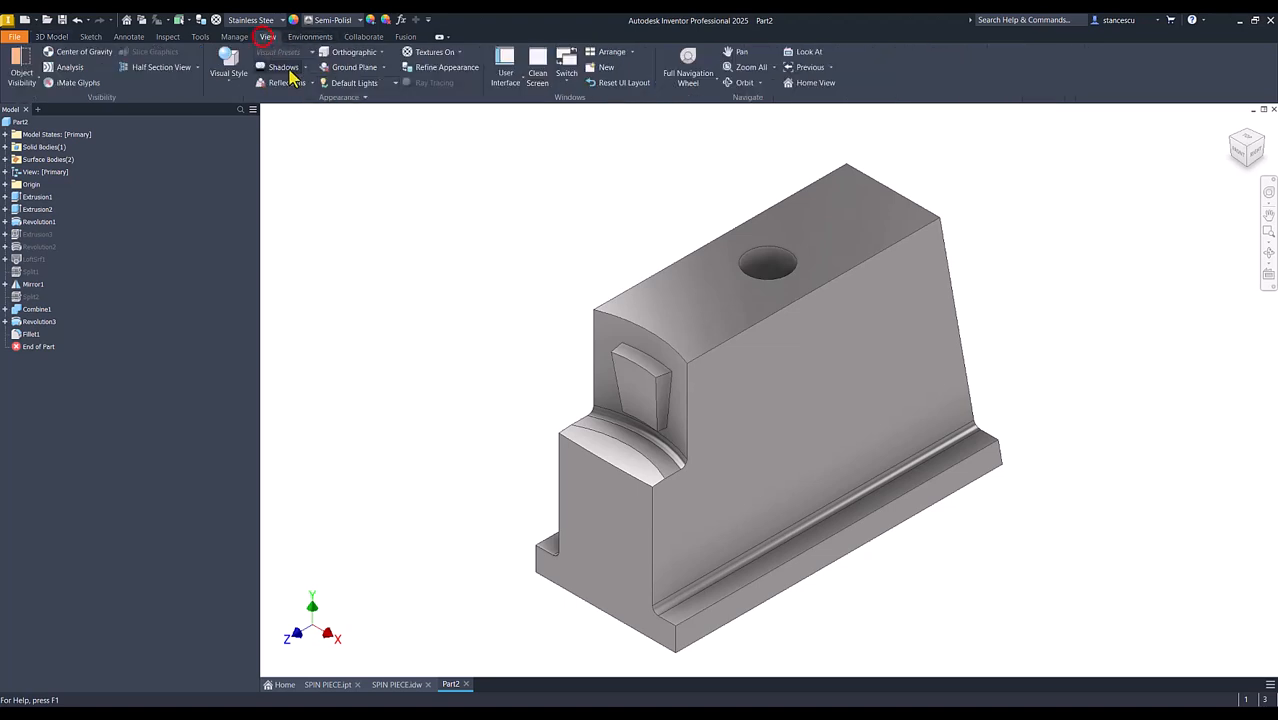
click(349, 84)
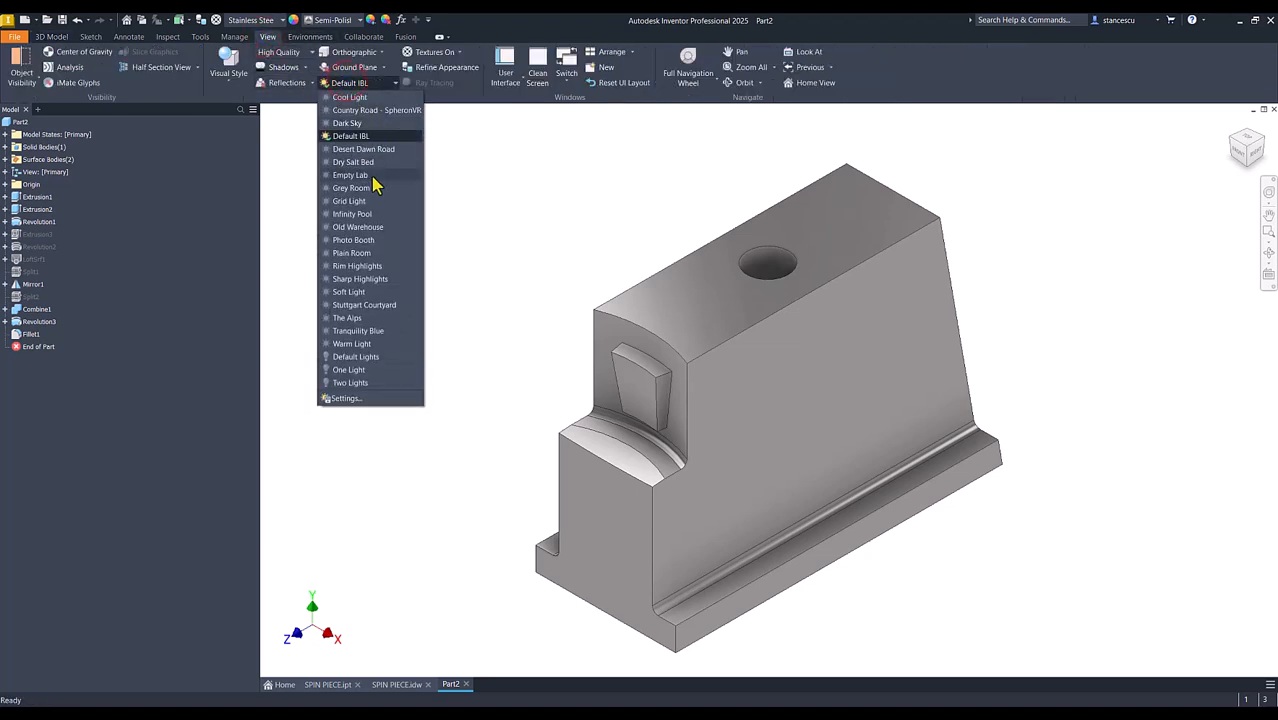
click(357, 358)
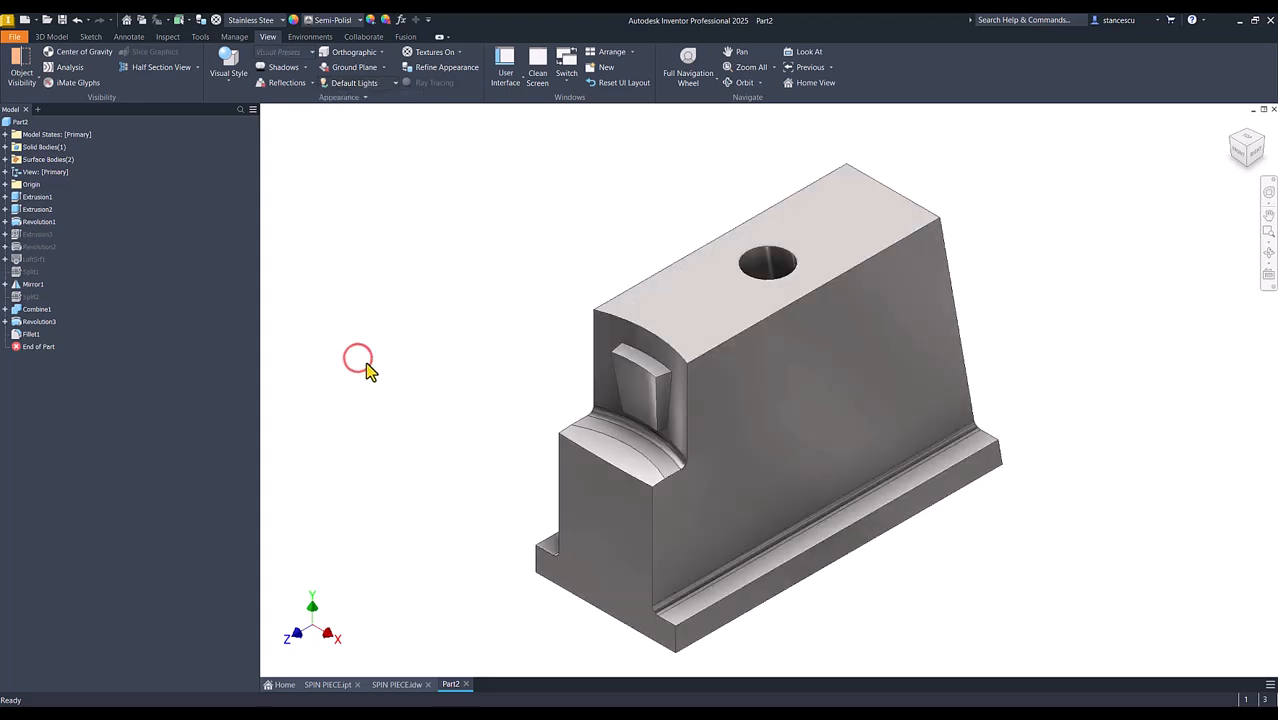
- Compare the reference model SPIN PIECE.ipt with Part2 in the home view, ending on Part2
click(328, 684)
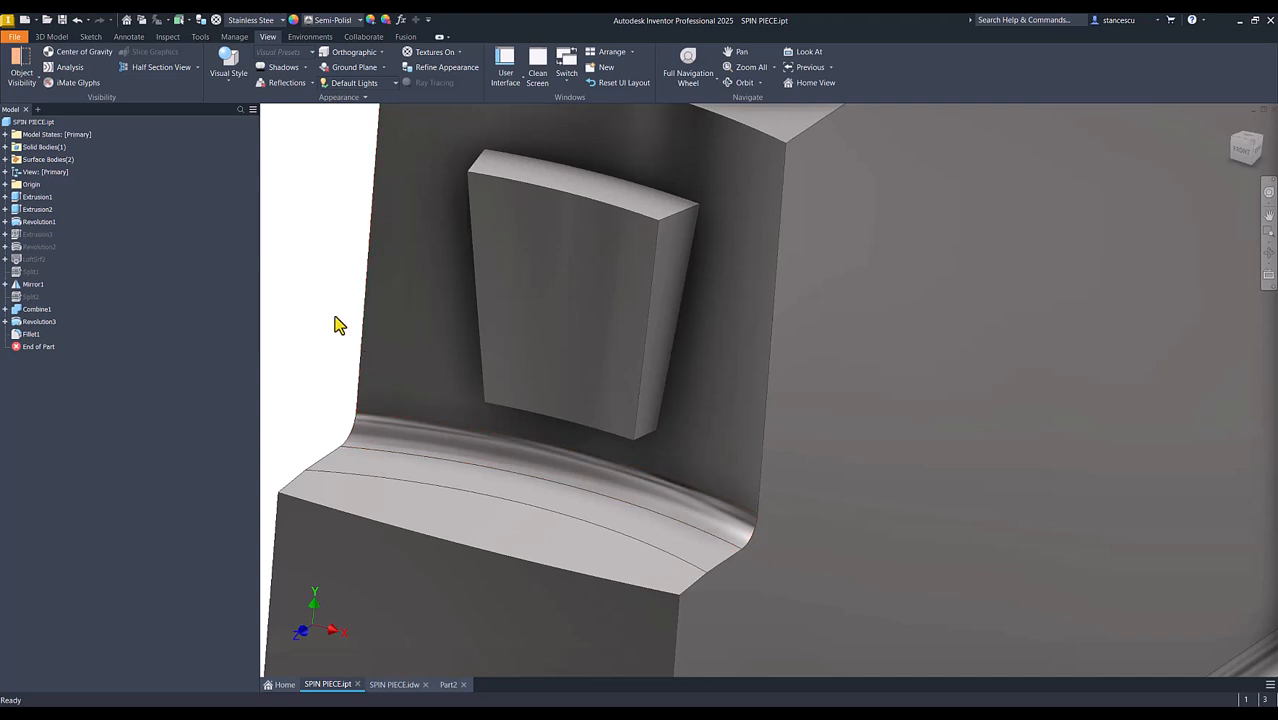
key(F6)
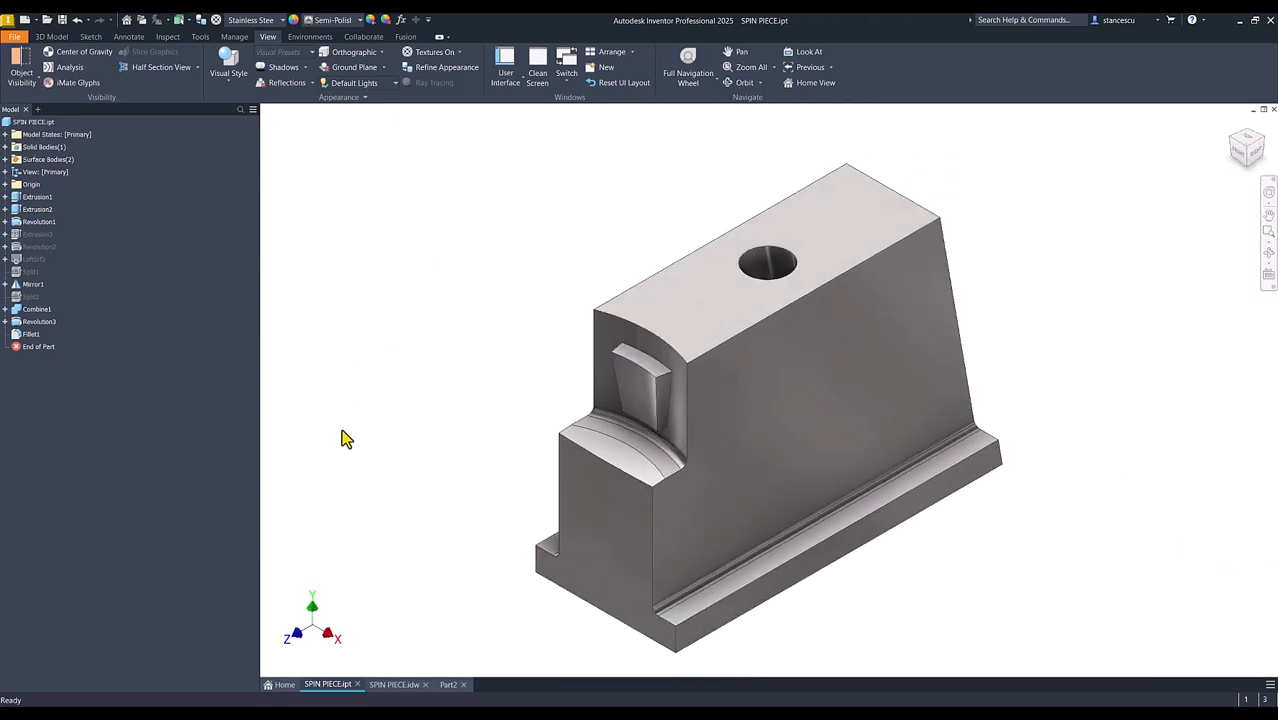
click(448, 686)
click(345, 686)
click(448, 686)
click(334, 685)
click(446, 686)
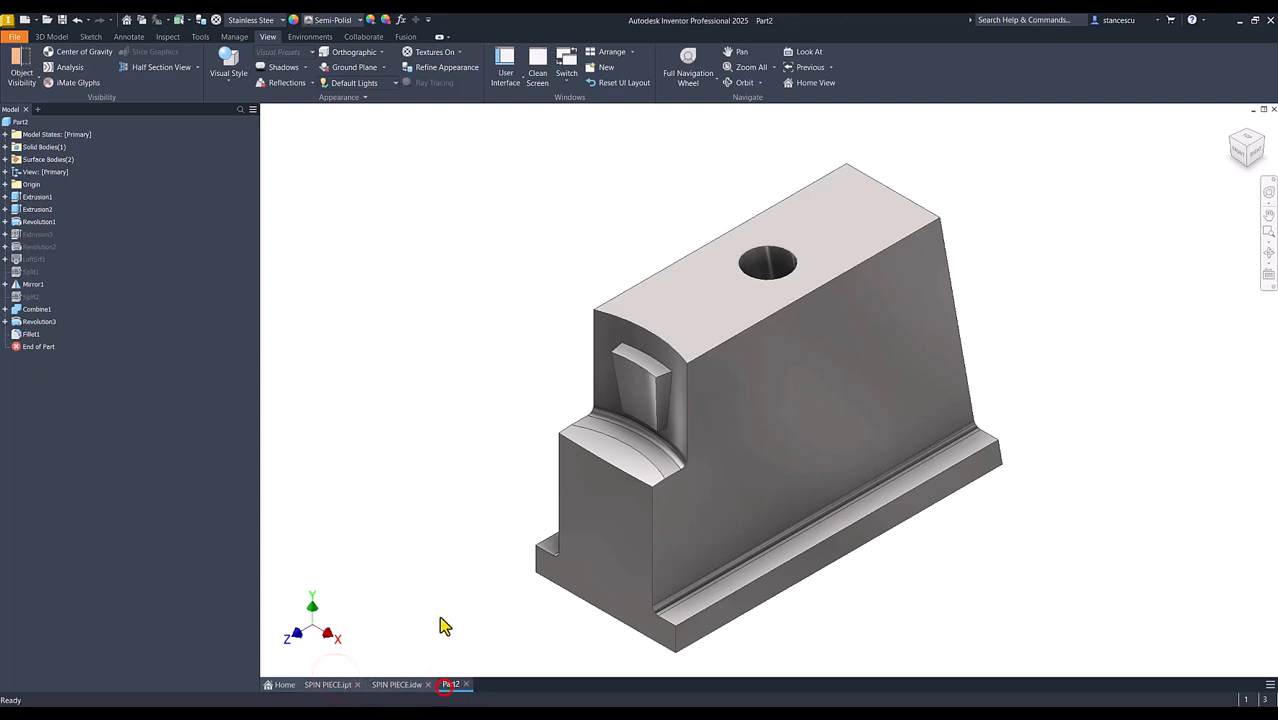
click(440, 421)
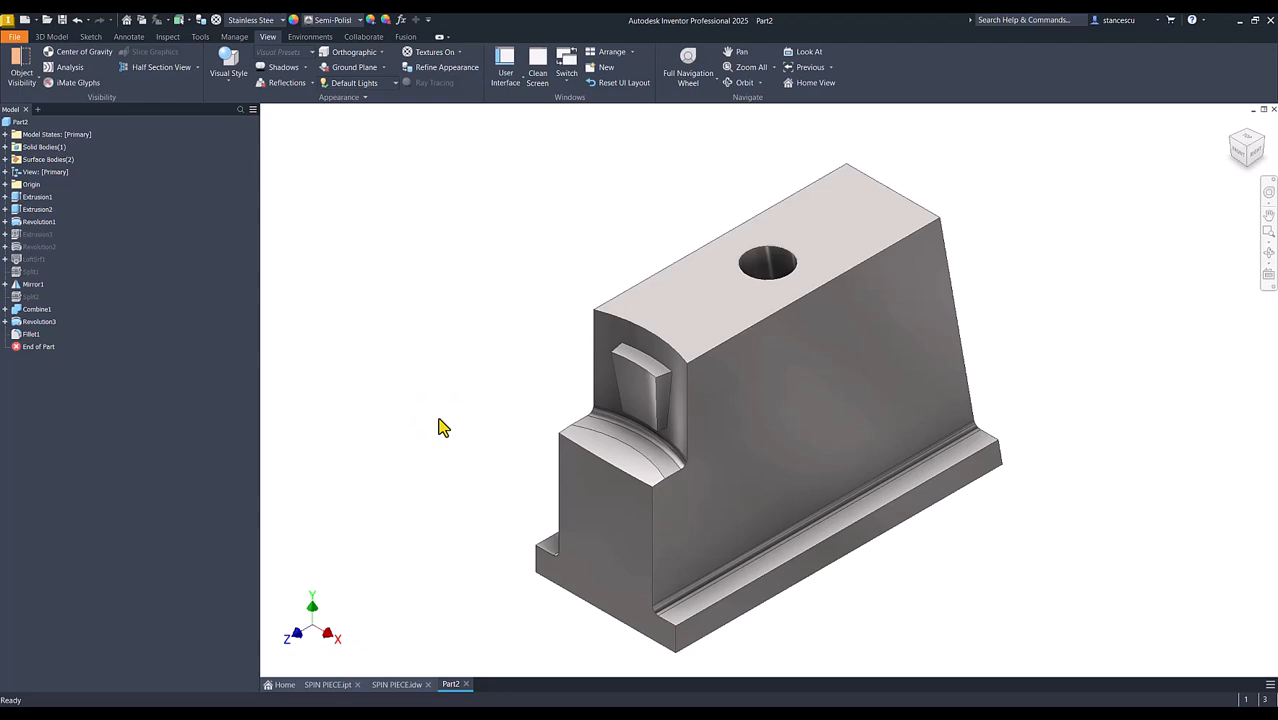